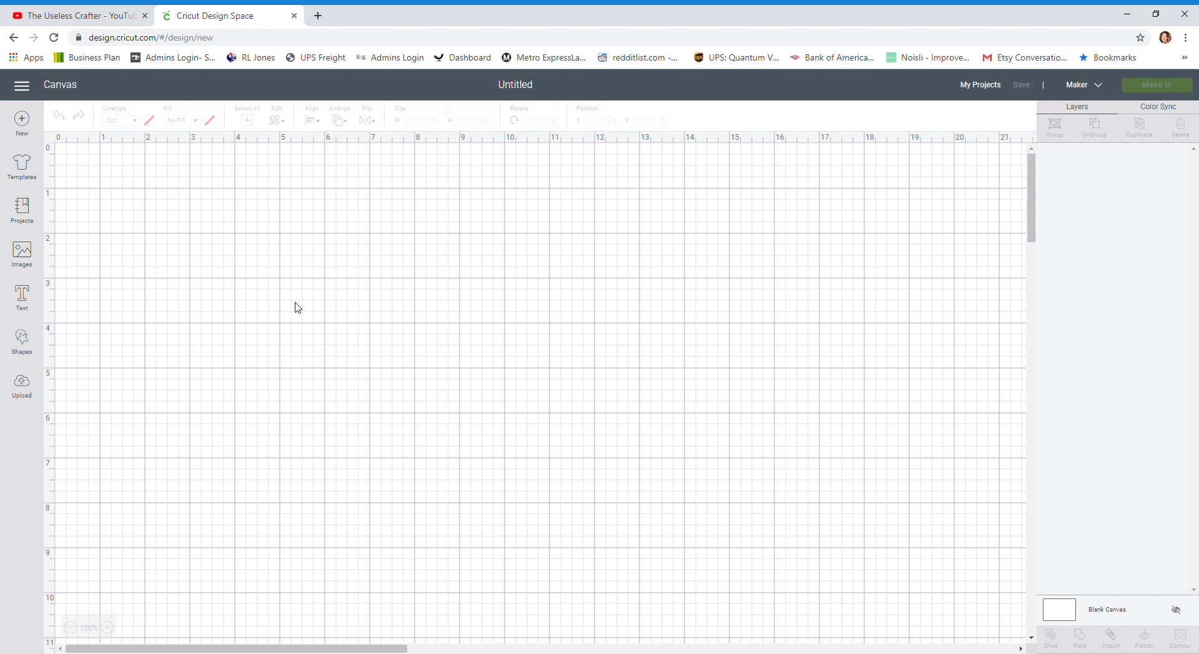
- Insert the two uploaded Spider-Man images, the colored vinyl design and the black silhouette pair, onto the canvas
left_click(23, 393)
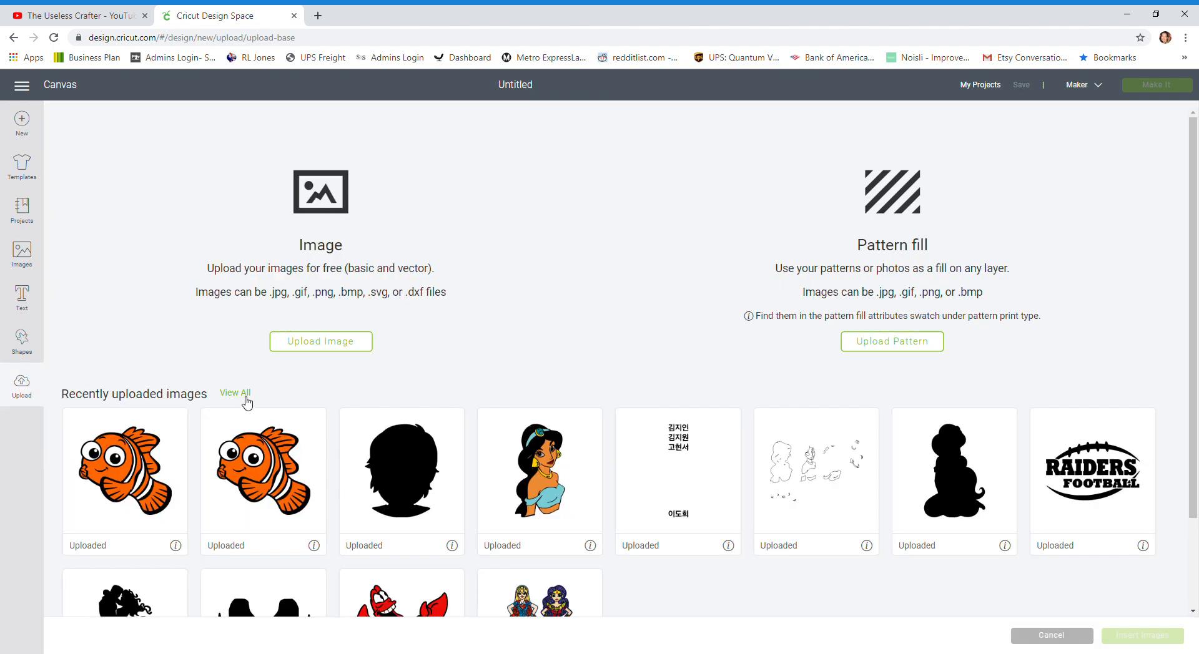
left_click(243, 393)
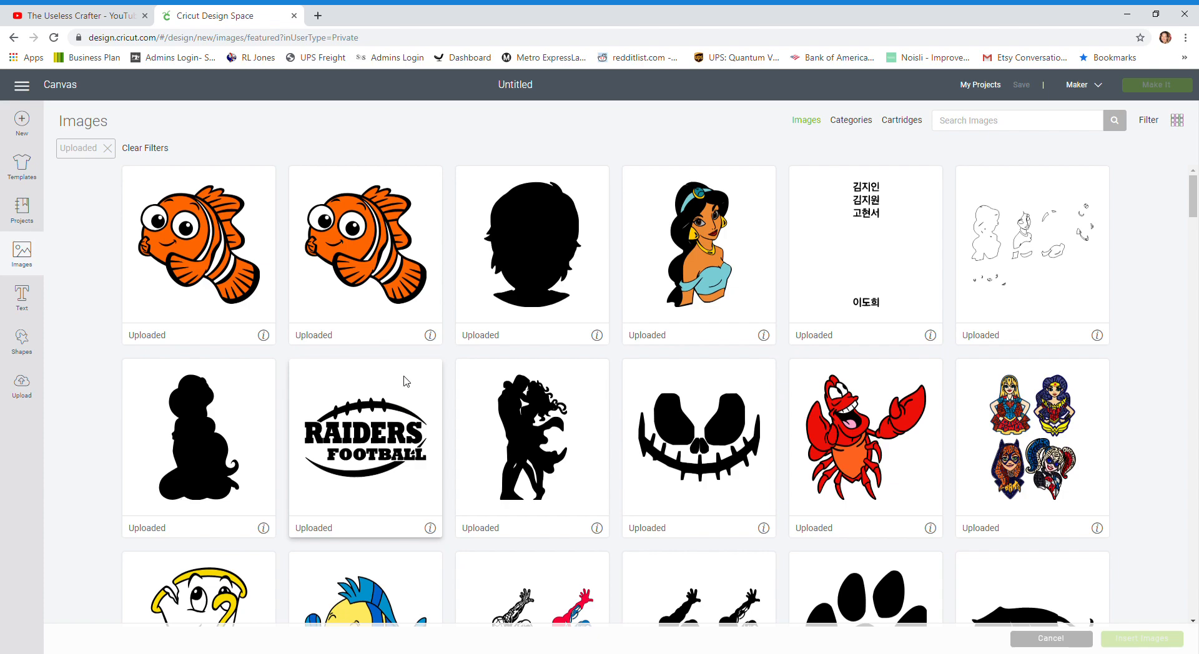
scroll(617, 400, "down", 4)
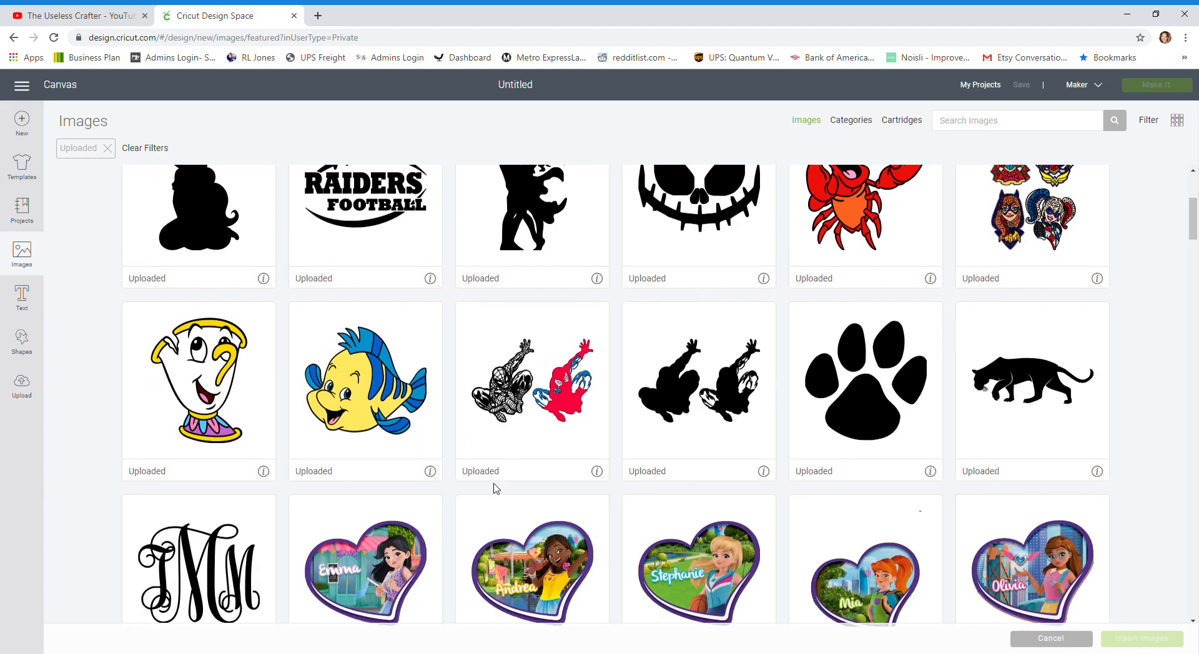
left_click(500, 434)
left_click(742, 430)
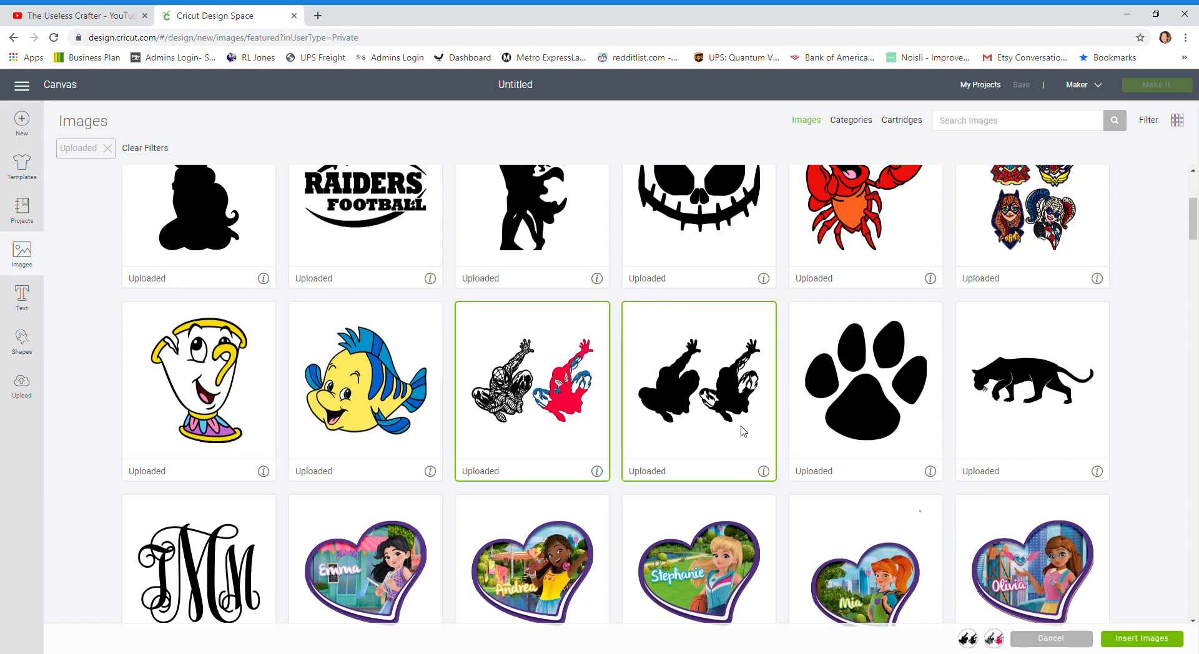
left_click(1135, 644)
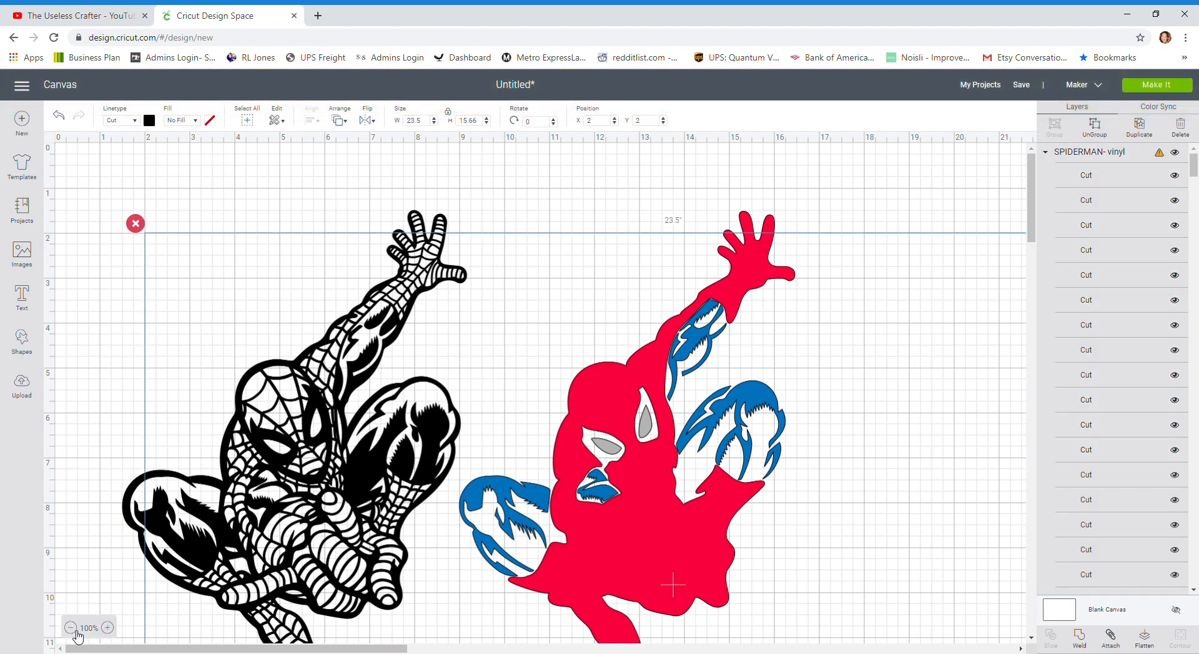
- Move the black silhouette pair off the colored Spider-Man design to about X 15.7, Y 3.6
left_click(75, 632)
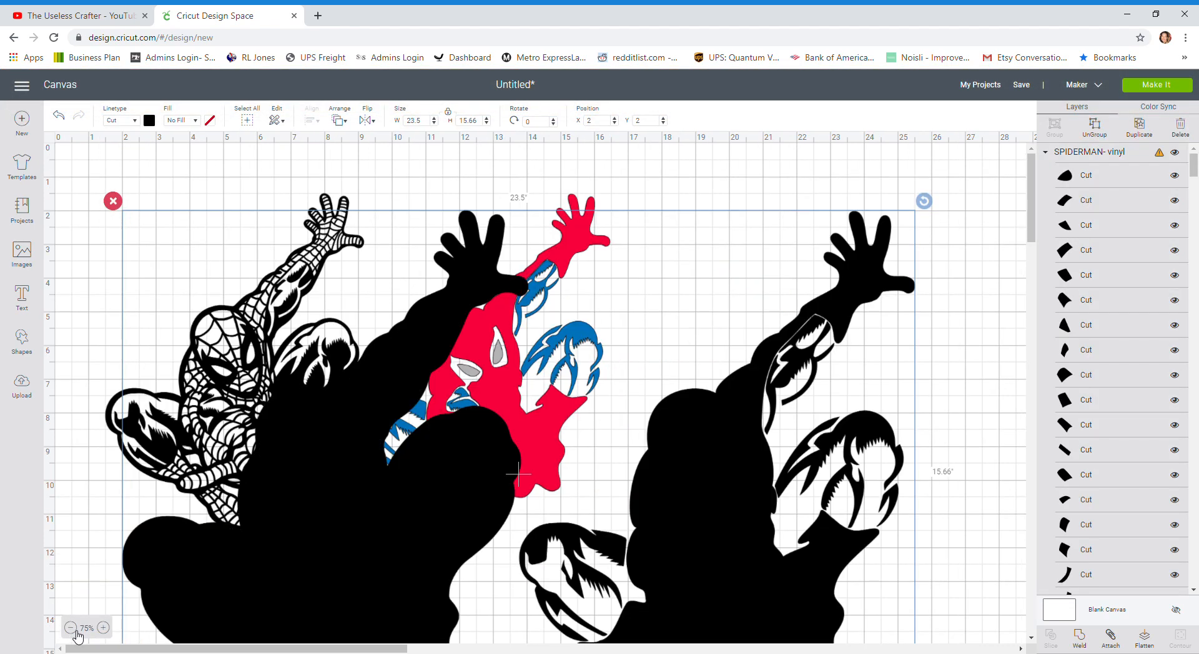
left_click(75, 634)
left_click_drag(547, 423, 831, 456)
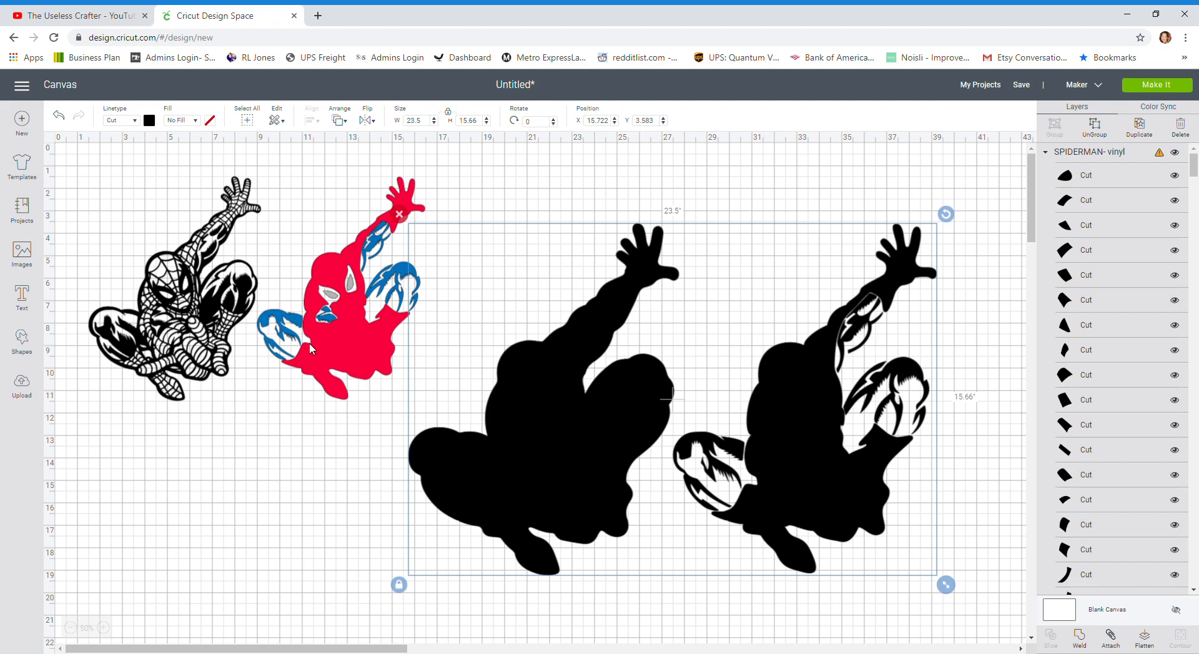
left_click(262, 432)
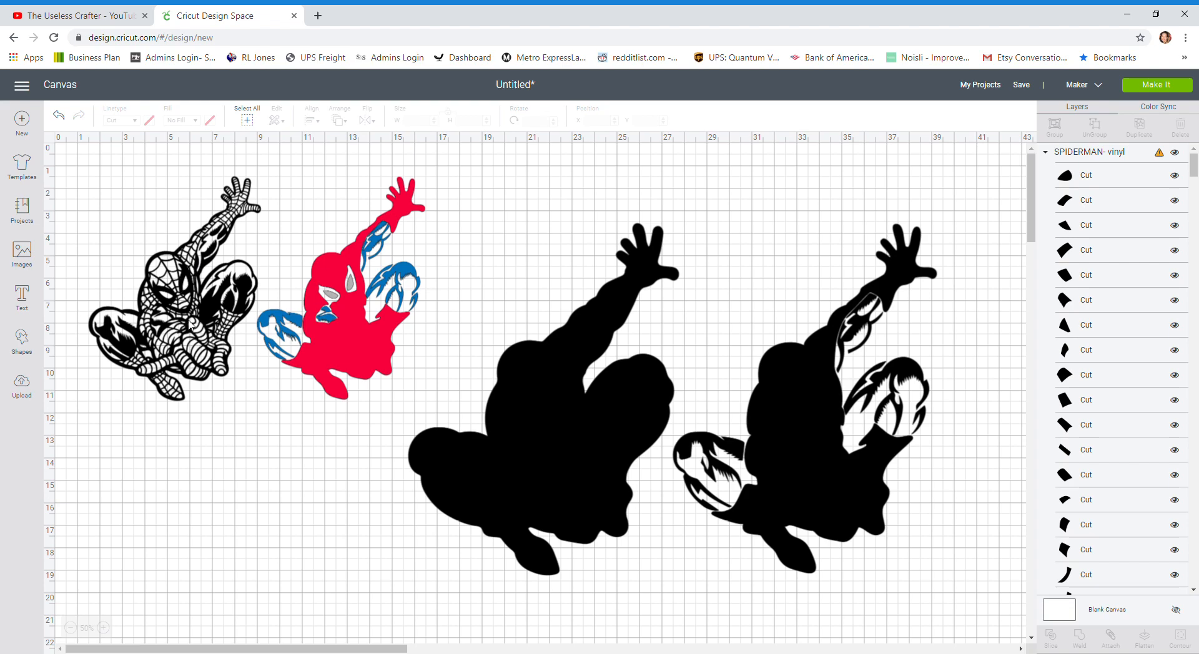
left_click(175, 299)
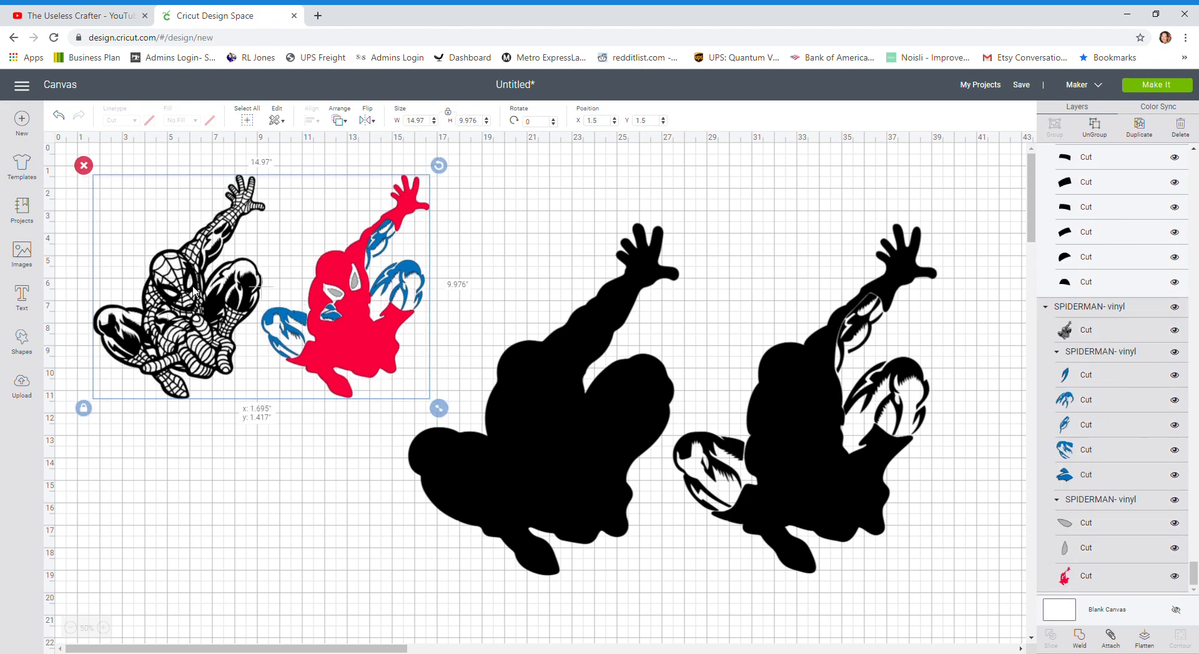
key("Delete")
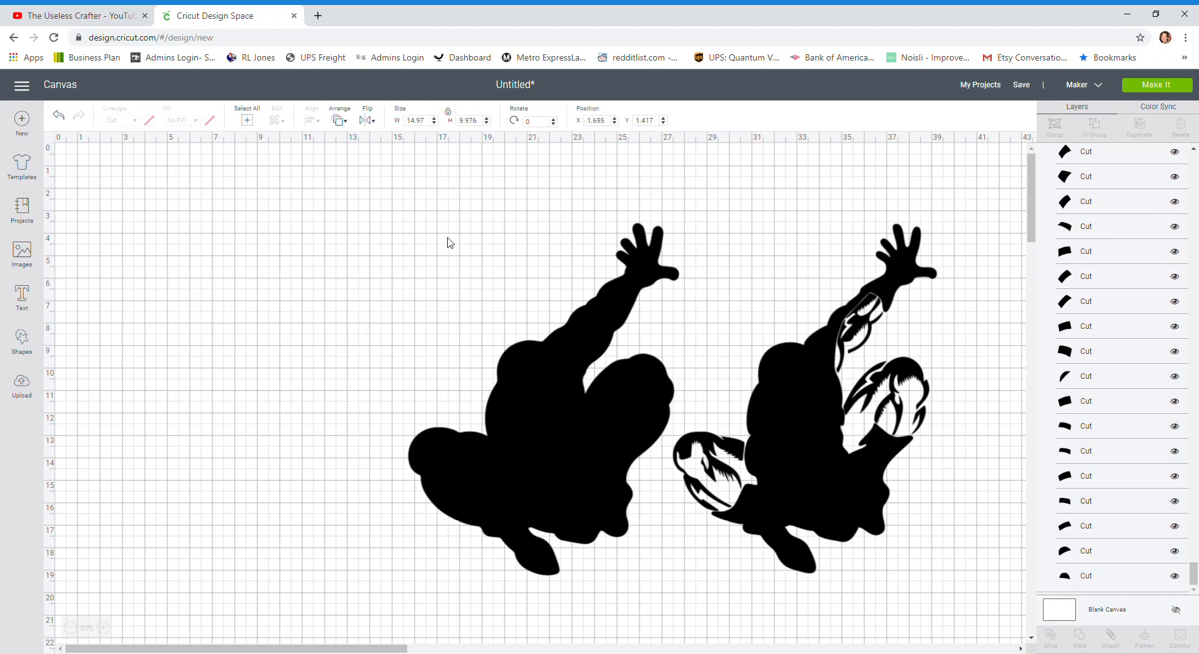
key("ctrl+z")
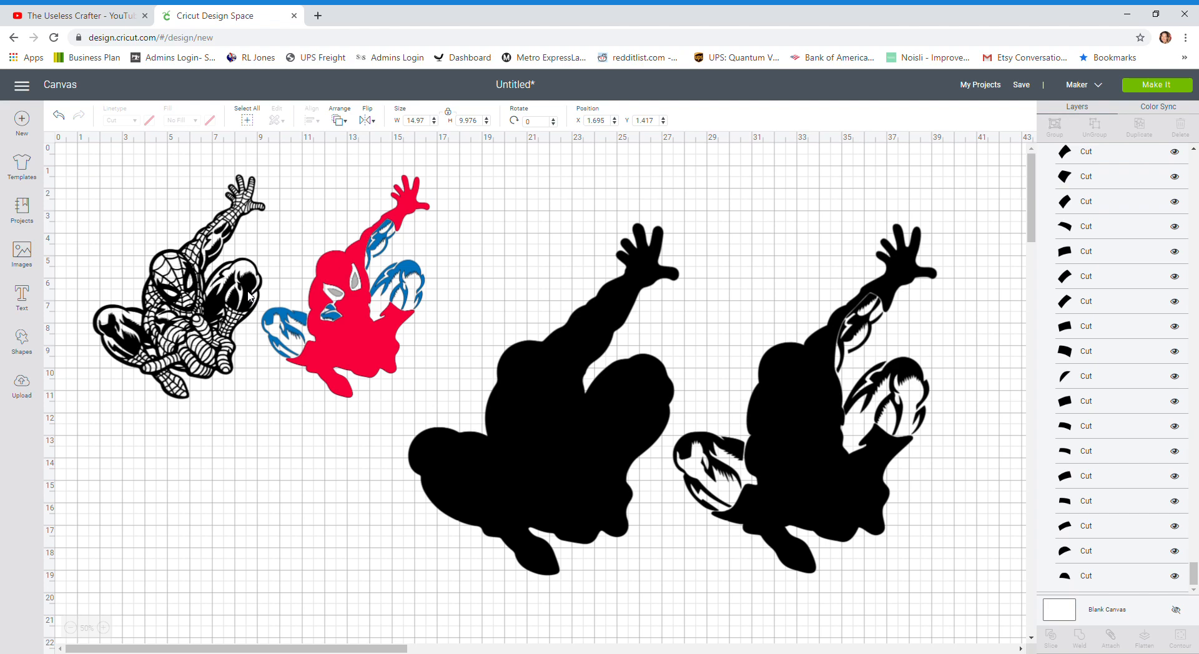
left_click(62, 117)
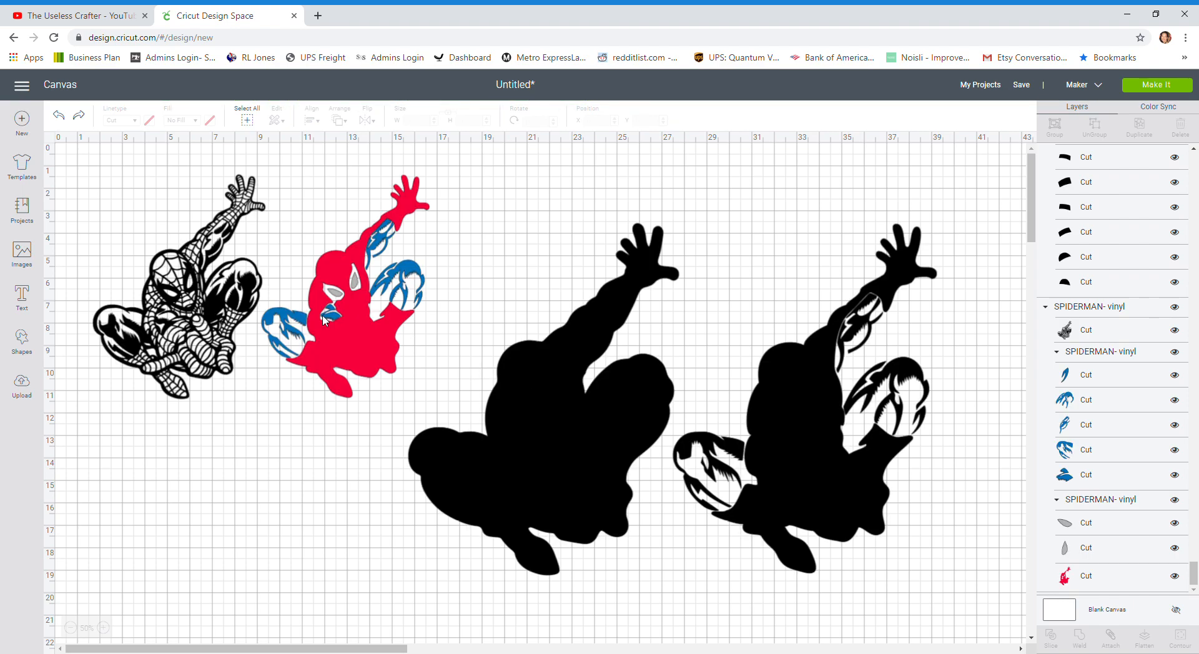
- Set the black silhouette pair's width to 14.97 inches to match the colored design, keeping its proportions
left_click(588, 378)
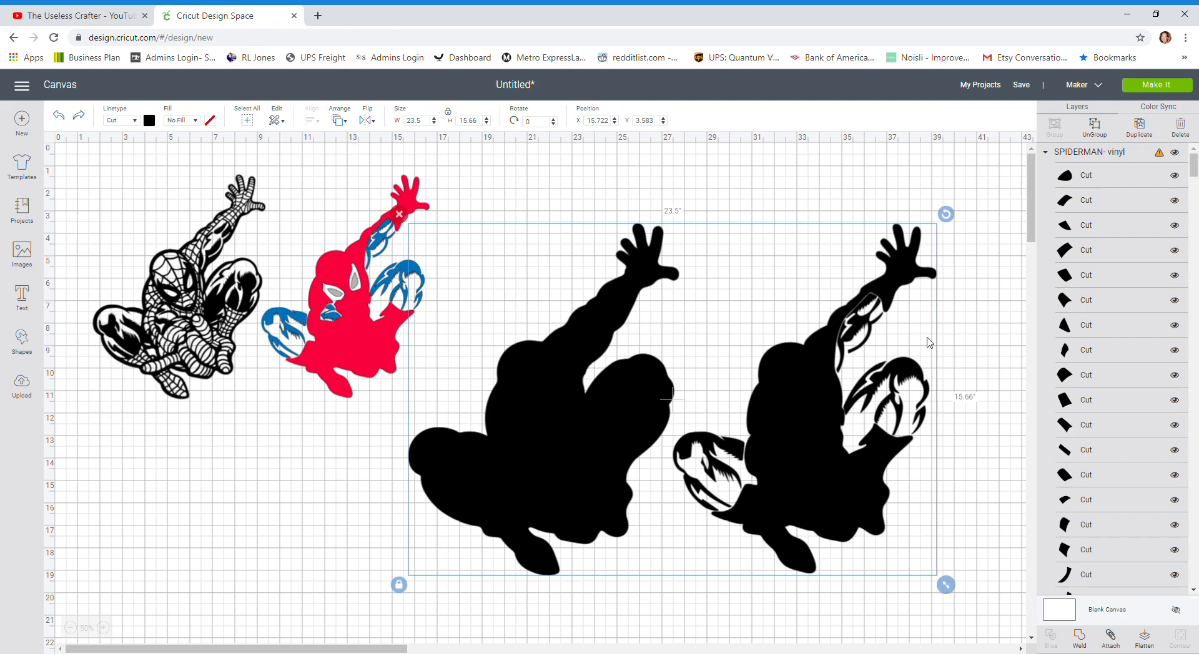
left_click(341, 349)
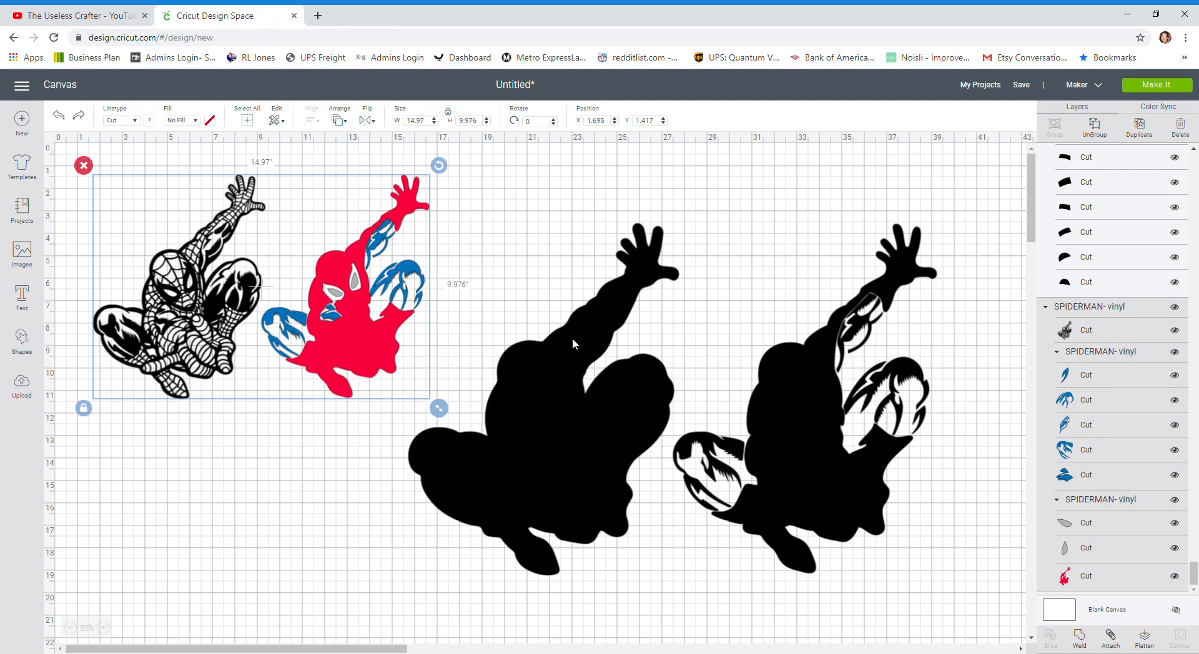
left_click(616, 418)
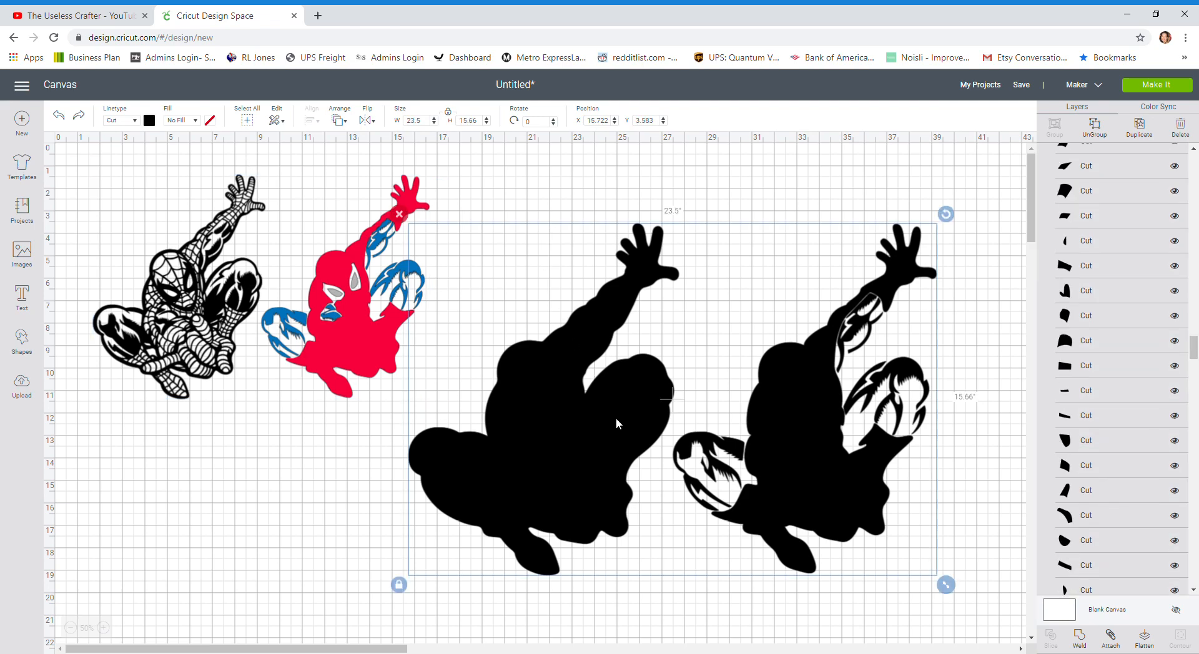
left_click(425, 120)
type("1")
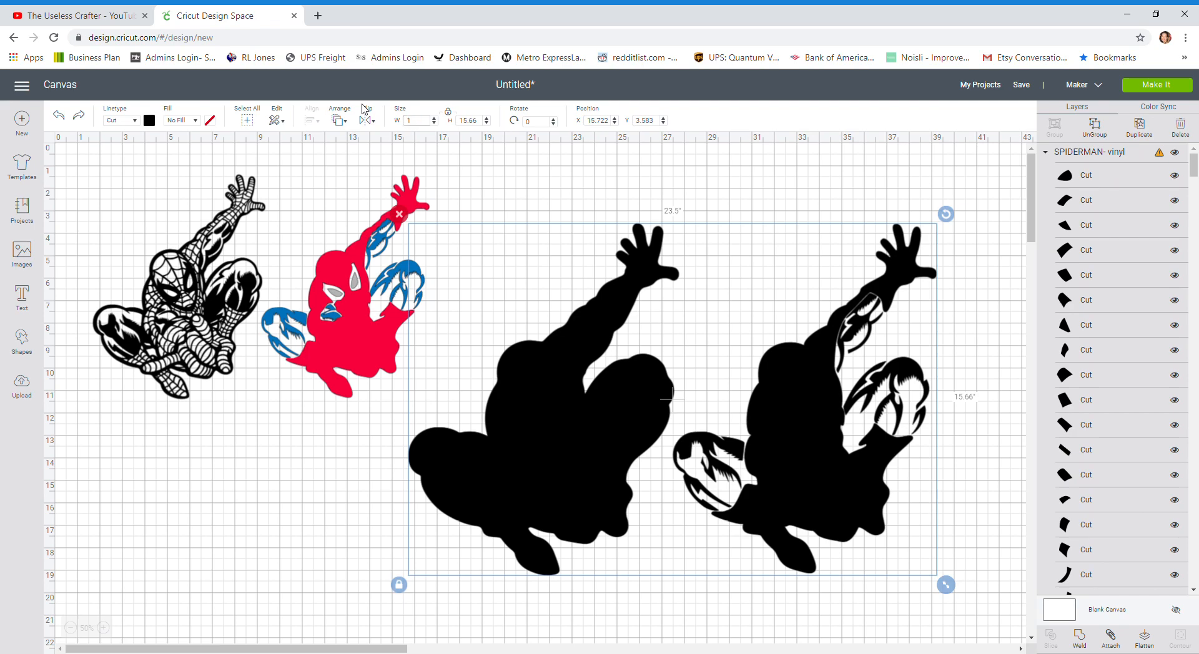
type("4.97")
key("Return")
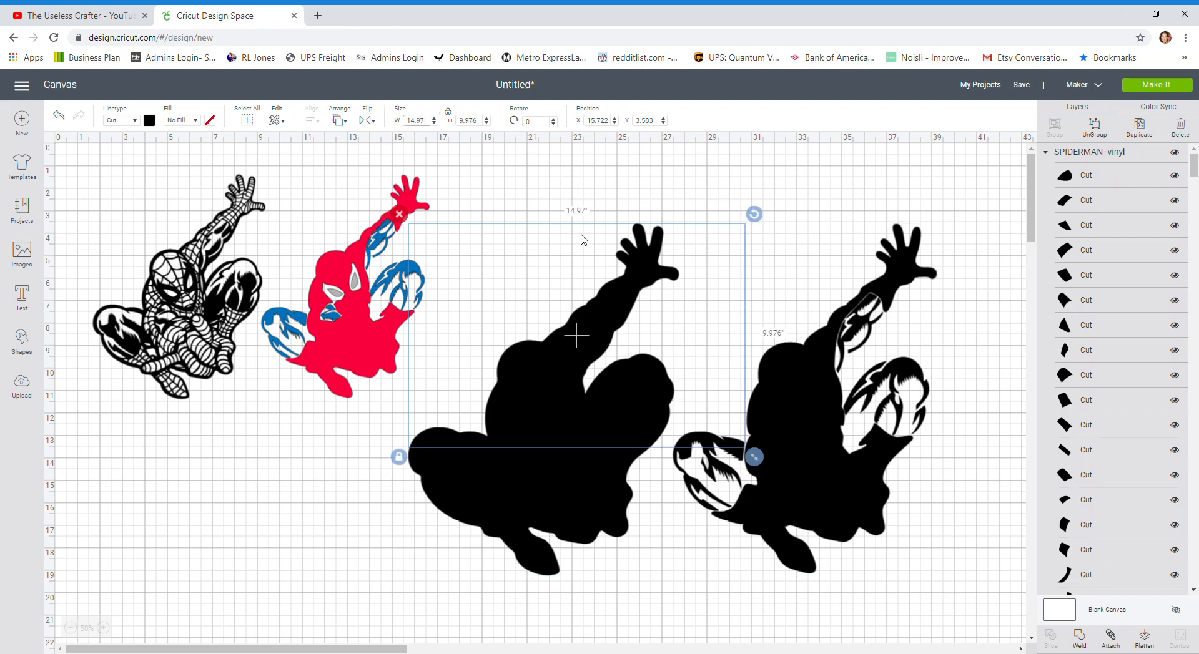
key("Tab")
key("Tab")
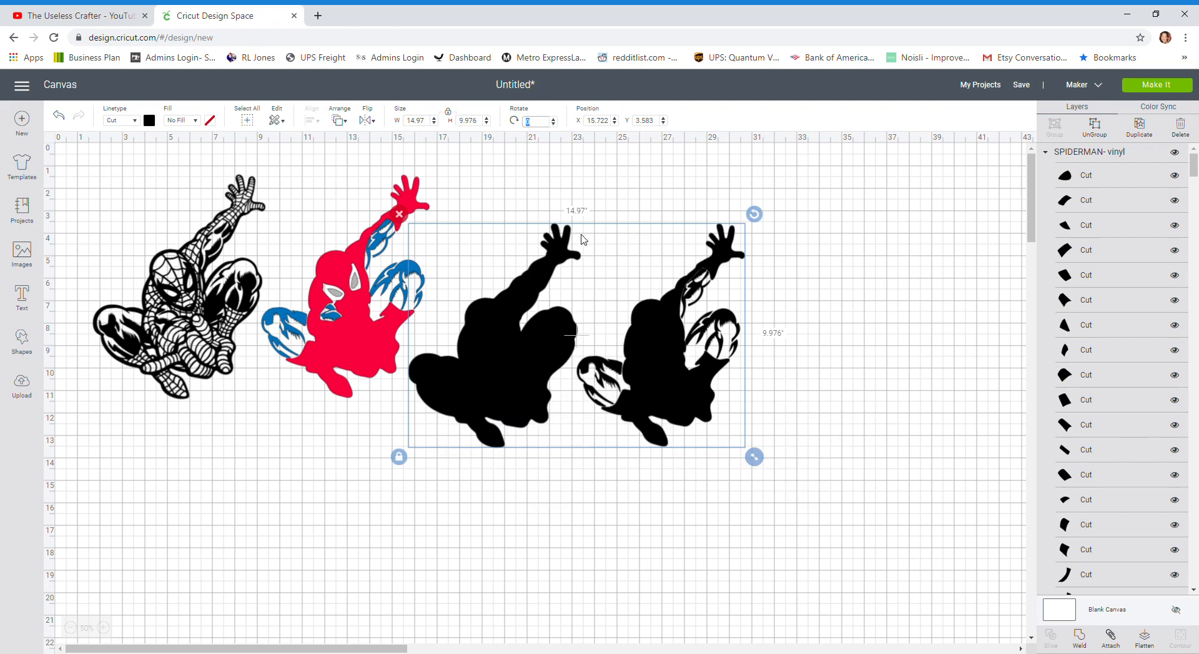
left_click(310, 325)
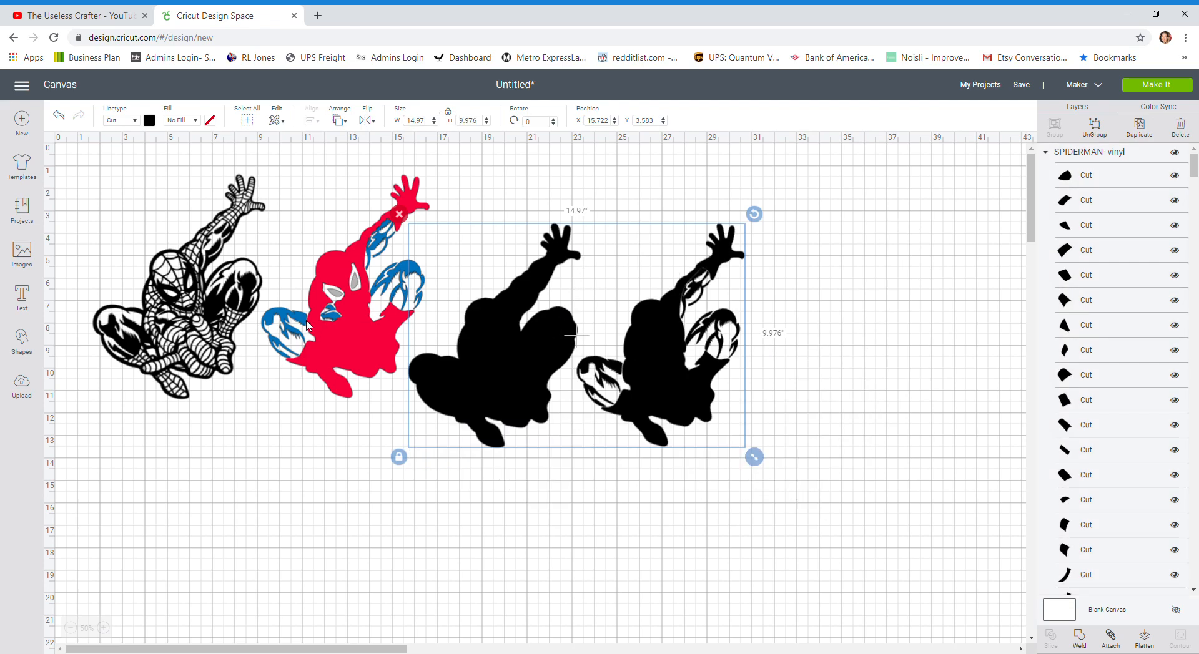
left_click(374, 476)
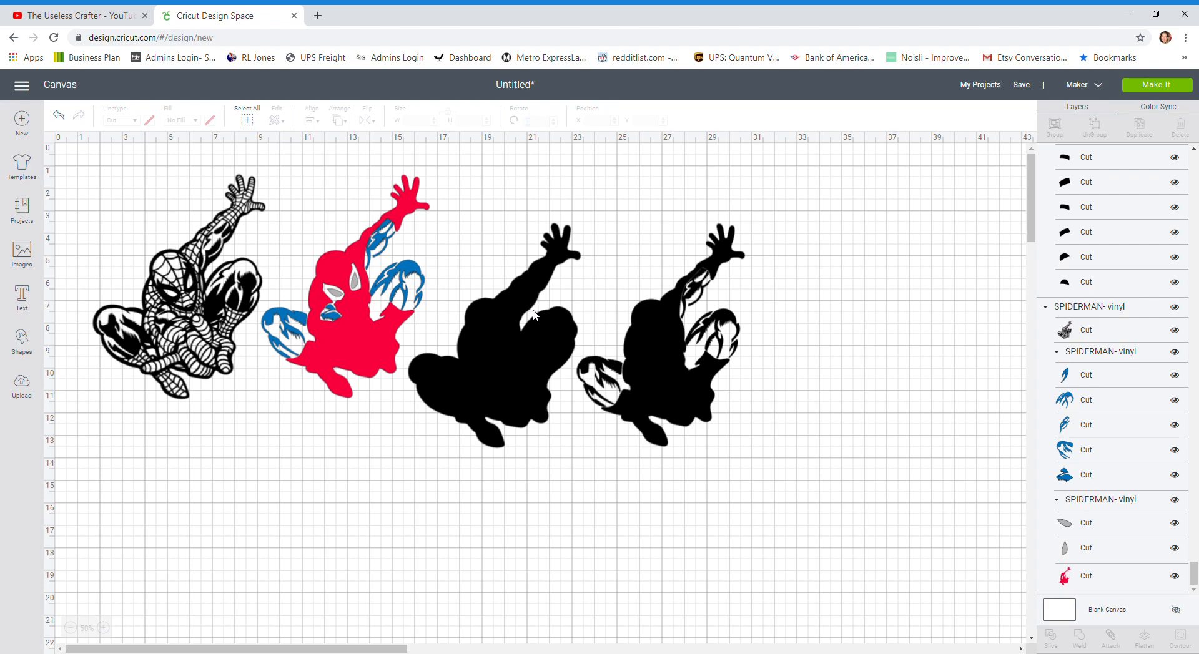
- Move the silhouette pair away from the colored design to about X 20.4, Y 3.7 and weld its pieces together
left_click_drag(544, 331, 553, 332)
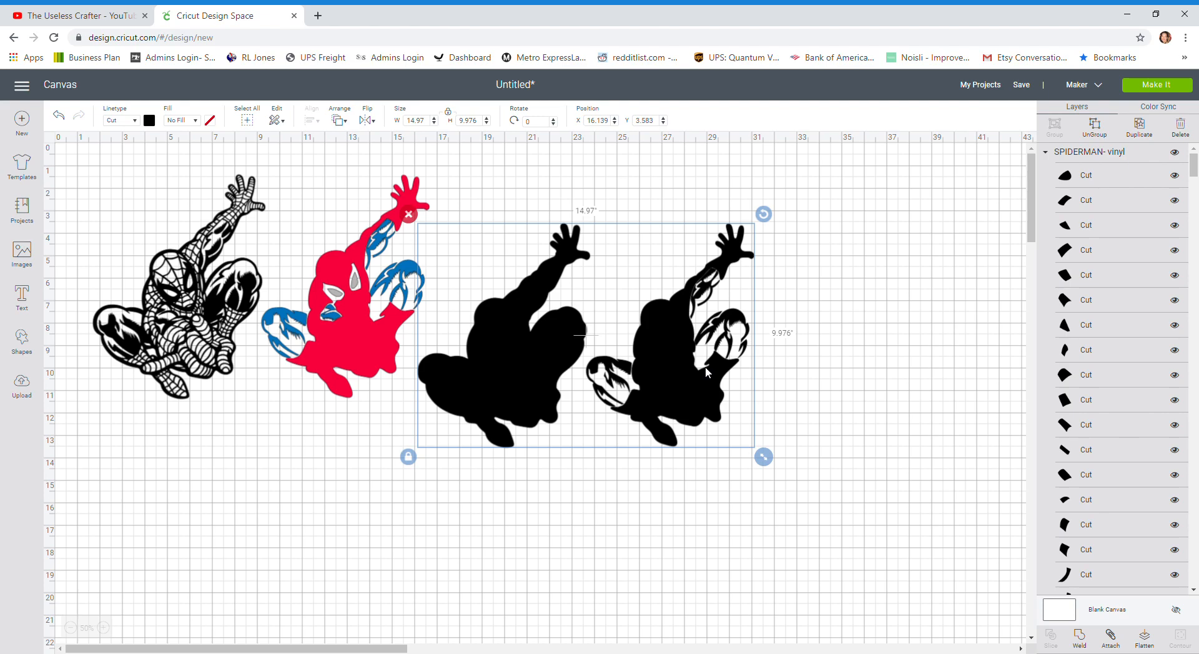
left_click_drag(575, 371, 671, 377)
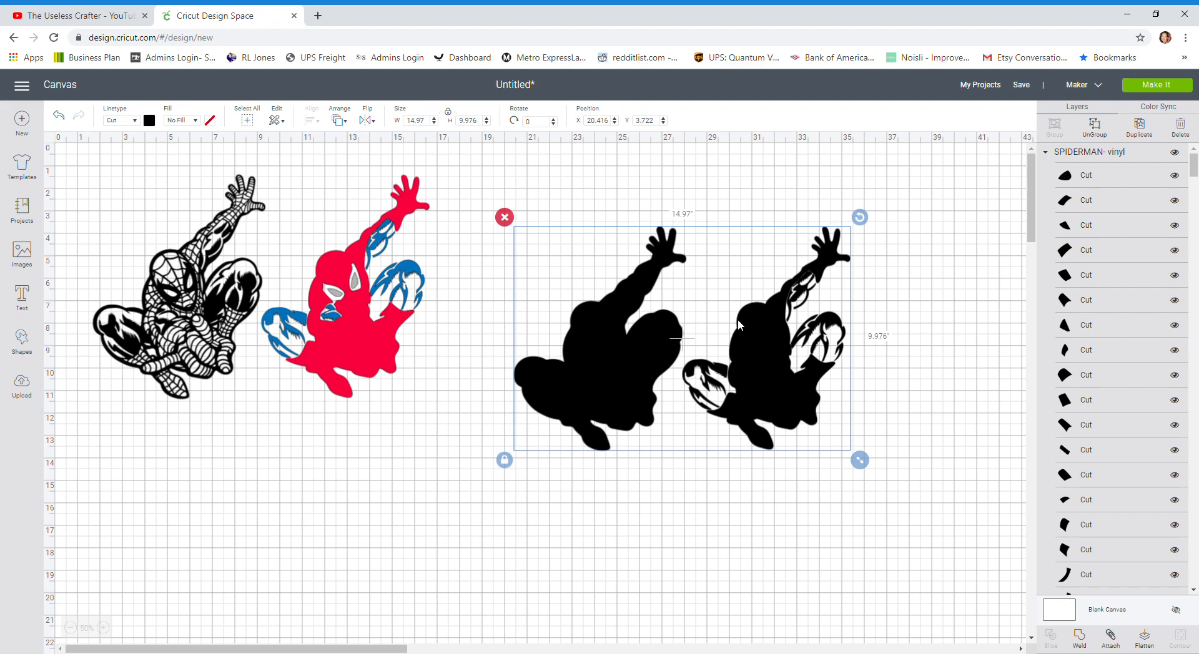
left_click(1078, 638)
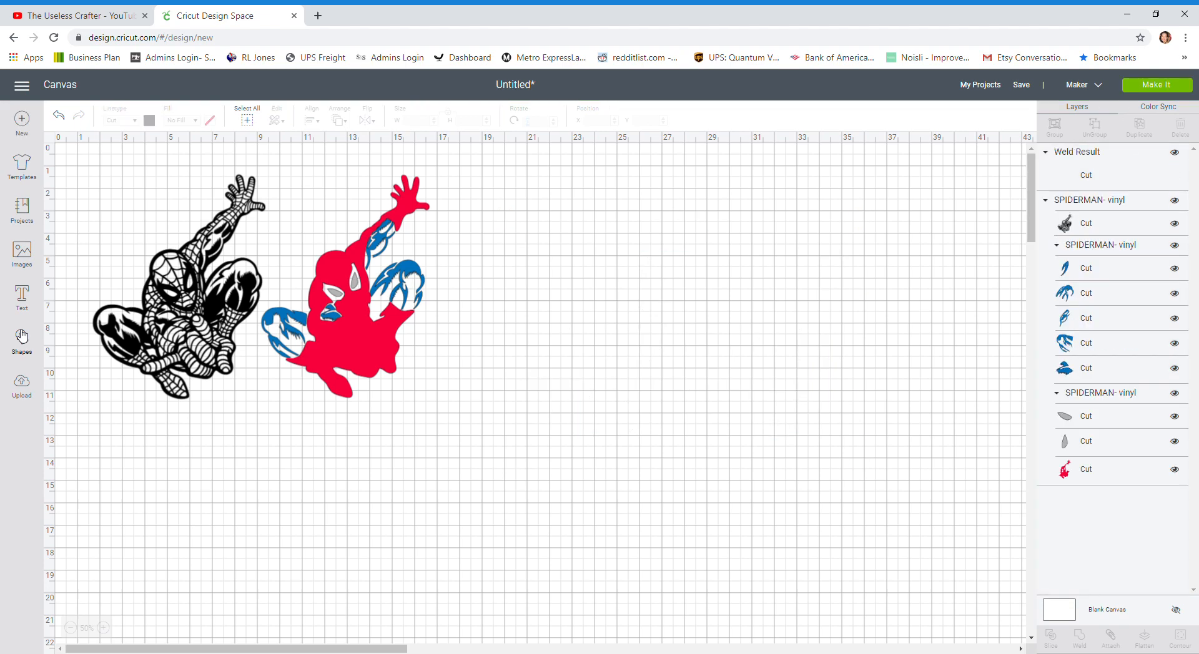
- Cover the detailed silhouette of the welded pair with a square about 15.5 inches wide, tilted clockwise to clear the solid silhouette
left_click(22, 337)
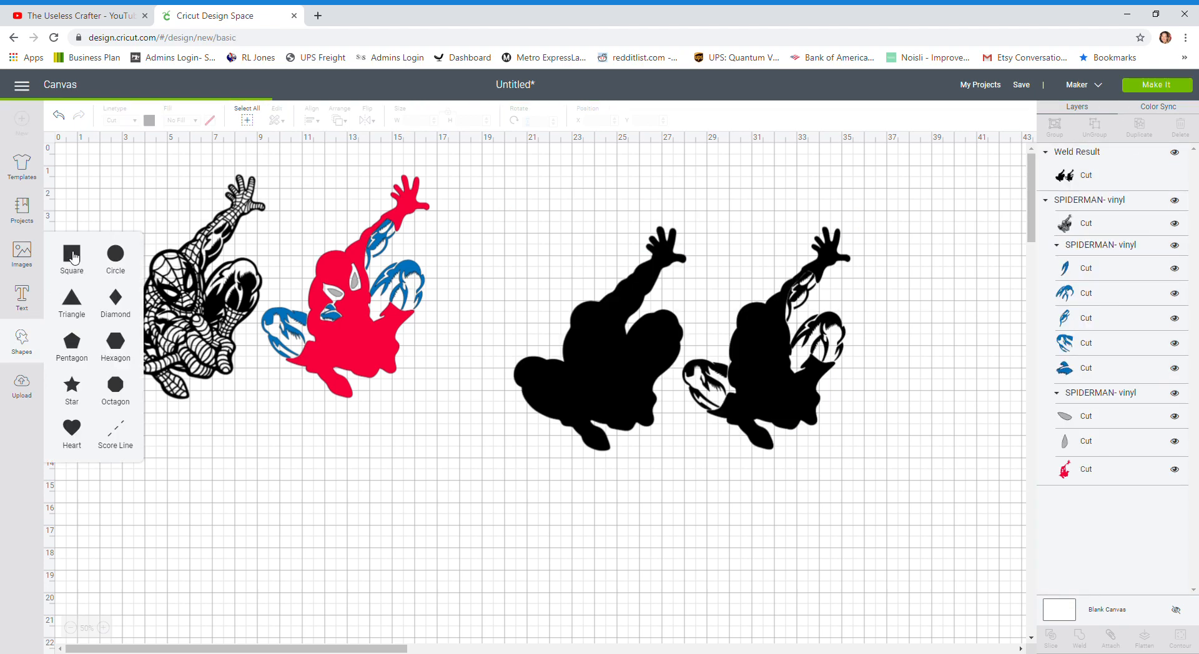
left_click(71, 255)
left_click_drag(146, 234, 612, 237)
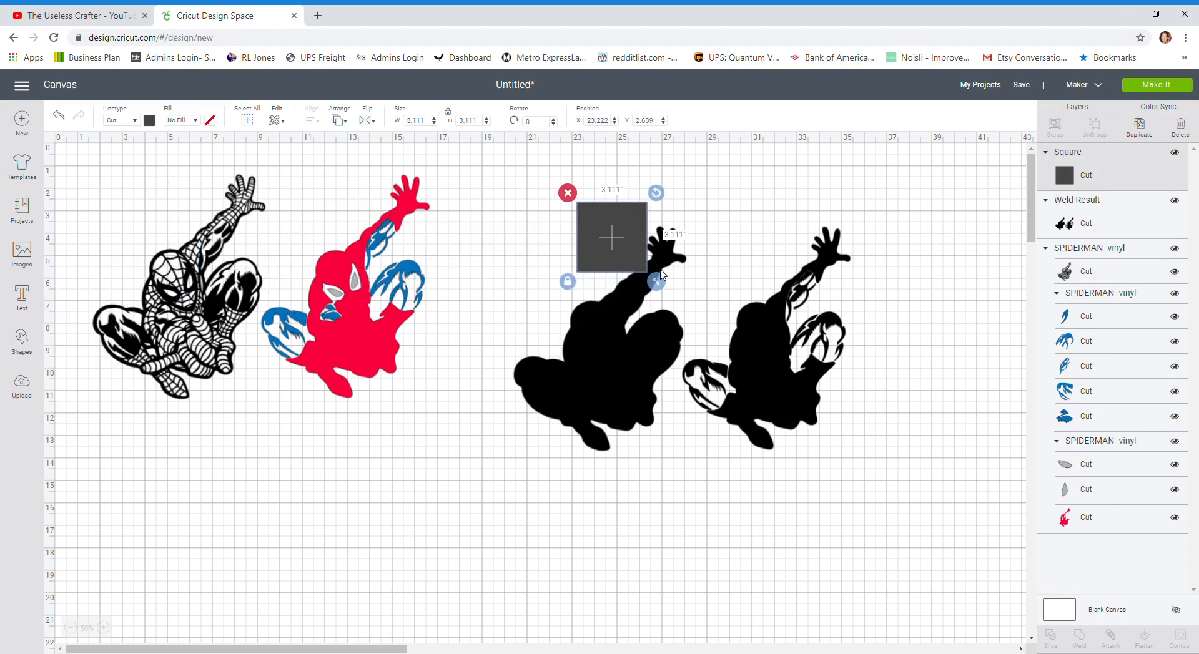
left_click_drag(655, 282, 936, 564)
left_click_drag(736, 340, 855, 331)
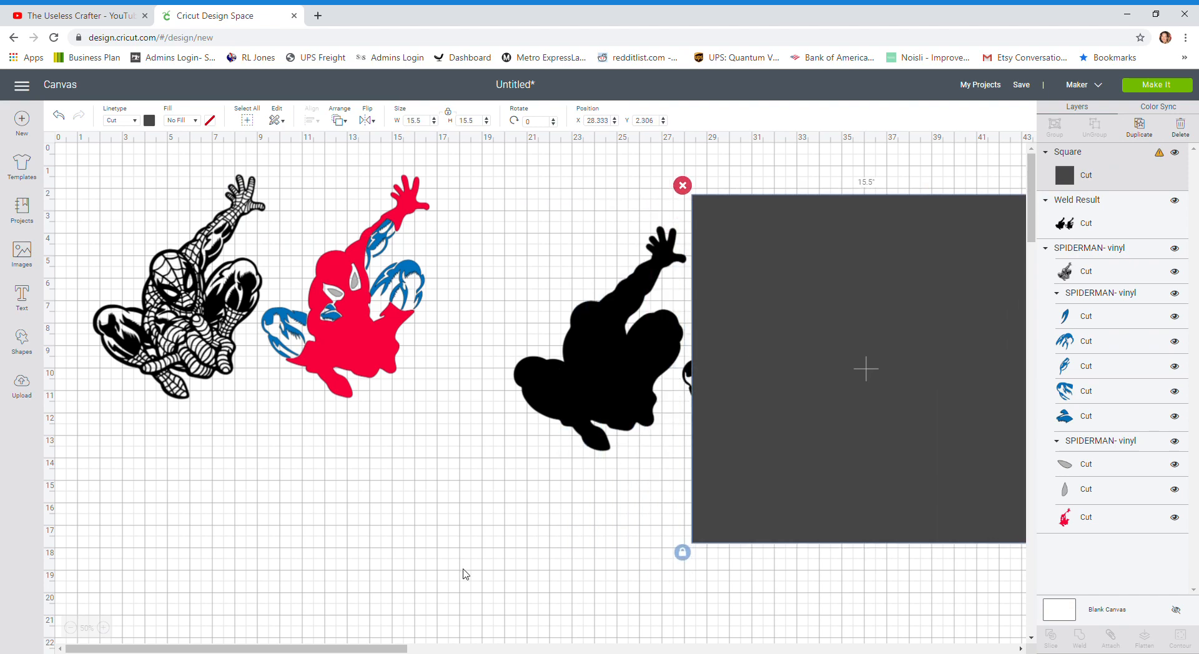
left_click_drag(270, 649, 343, 649)
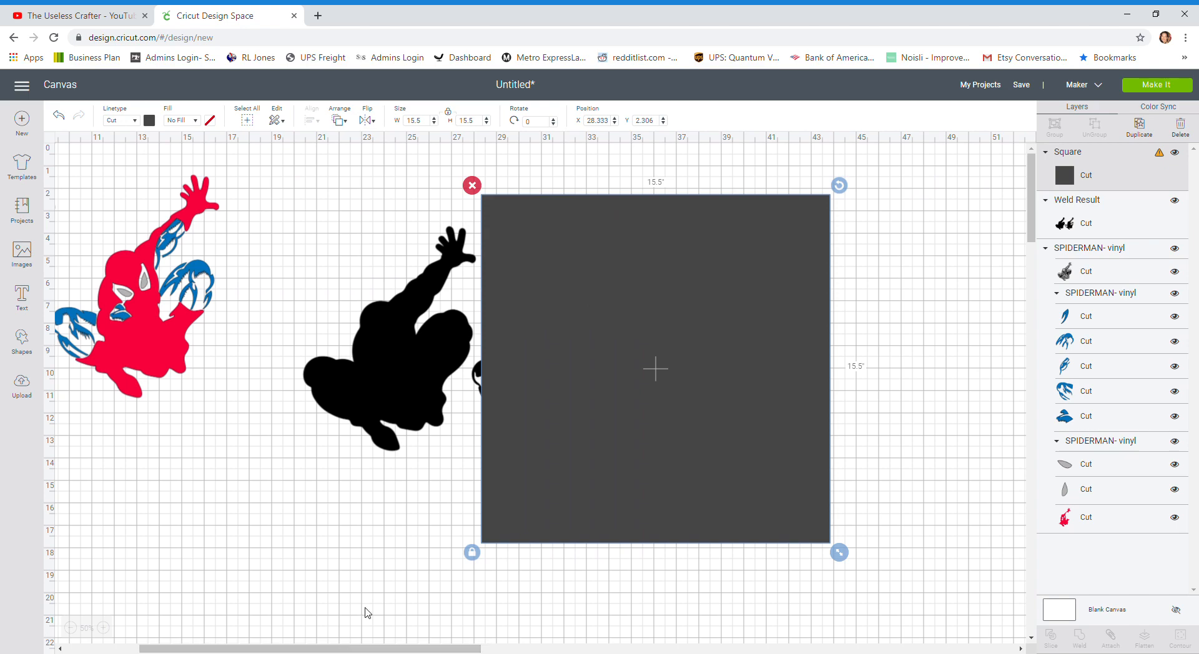
left_click_drag(824, 205, 868, 267)
- Slice the welded silhouette pair with the tilted square
left_click(281, 368)
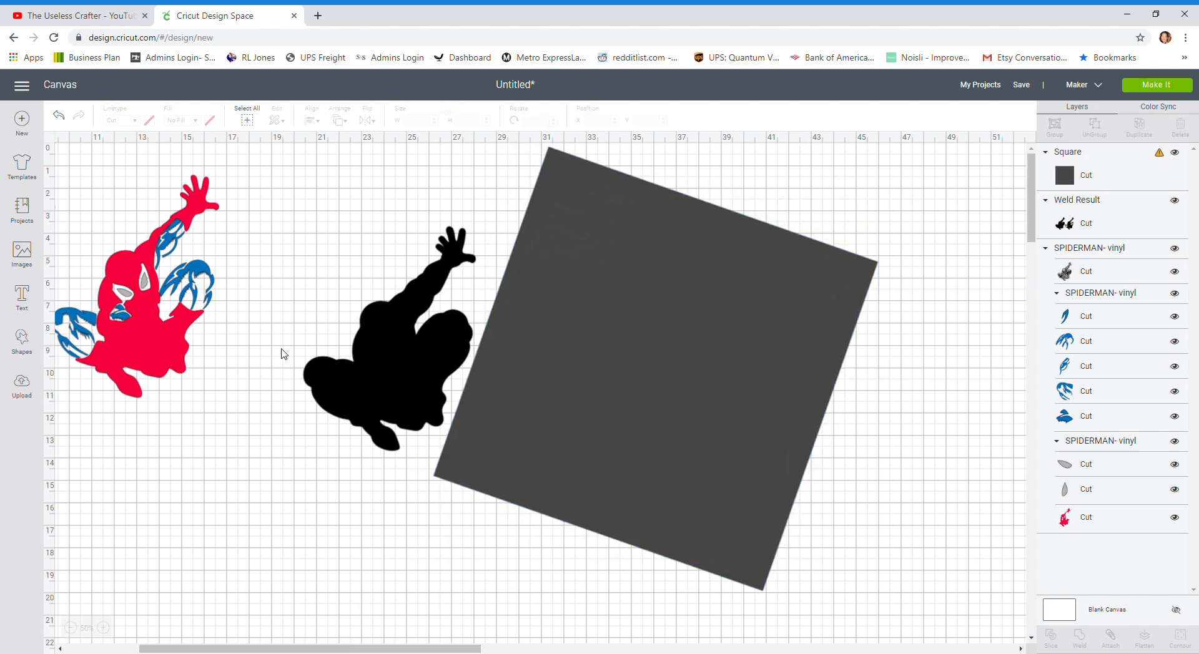
left_click_drag(278, 274, 670, 487)
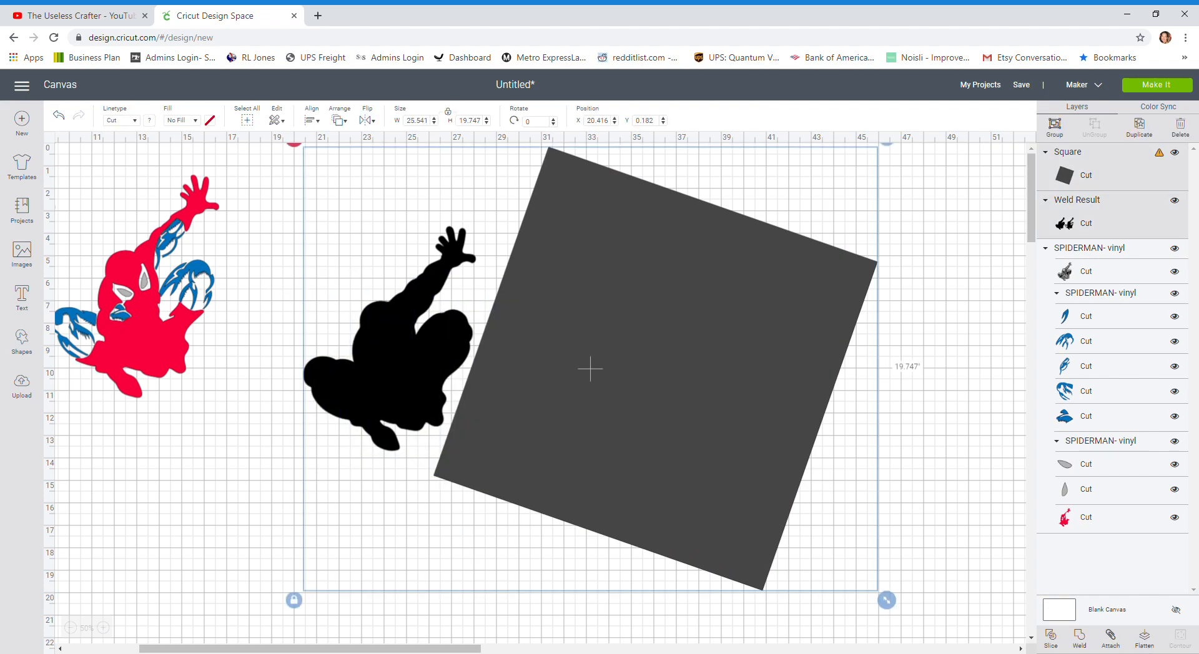
left_click(1051, 637)
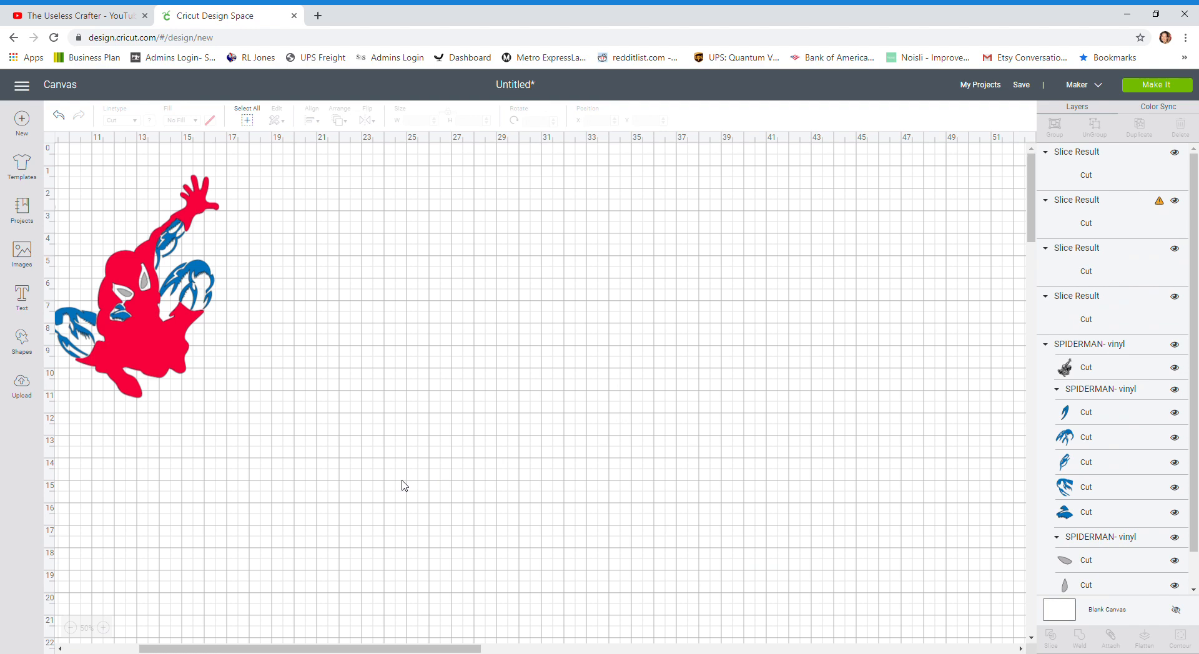
- Delete the sliced square, its cut-out pieces and the detailed silhouette, keeping only the solid silhouette
left_click(731, 338)
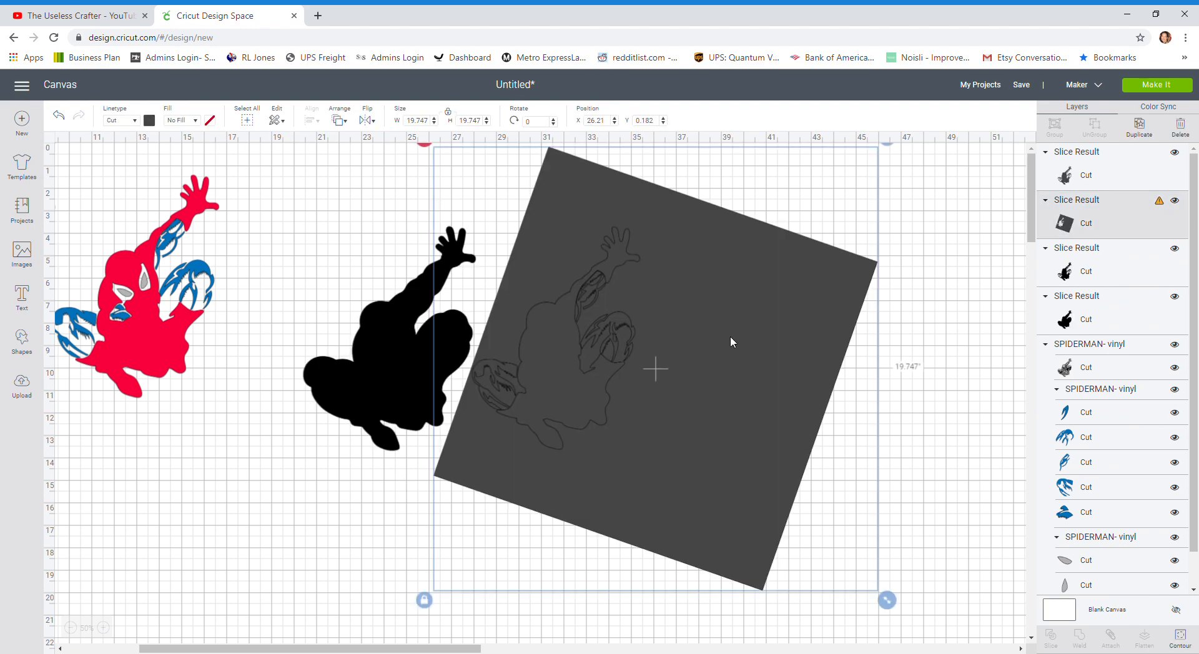
key("Delete")
key("Delete")
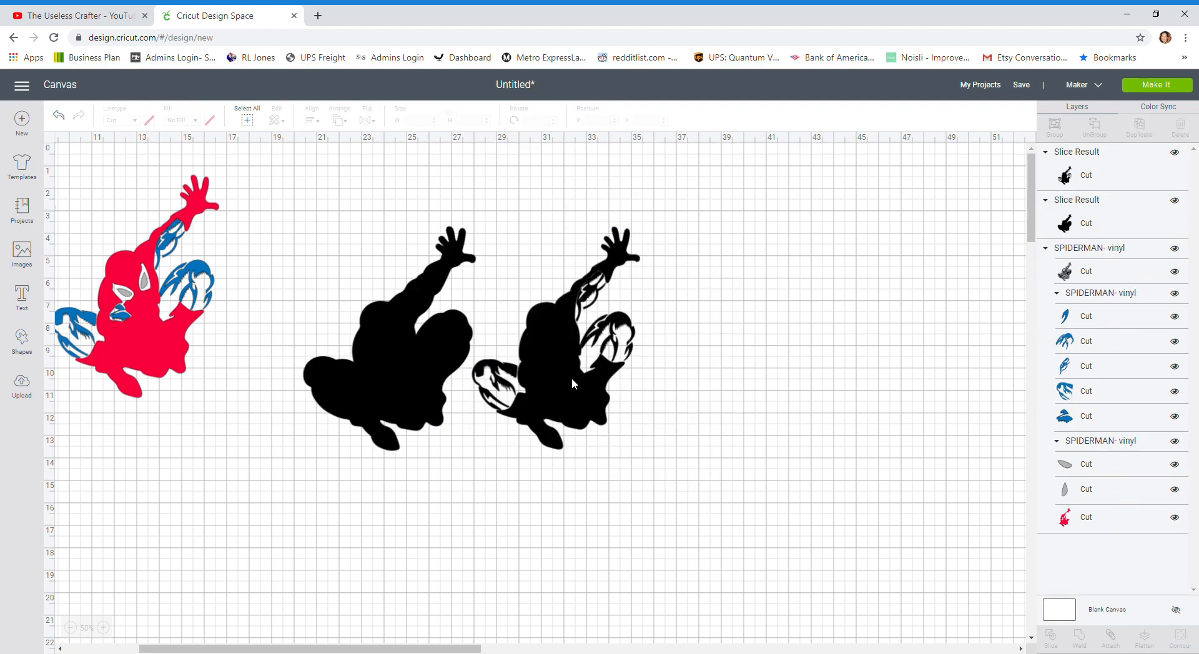
left_click(571, 377)
key("Delete")
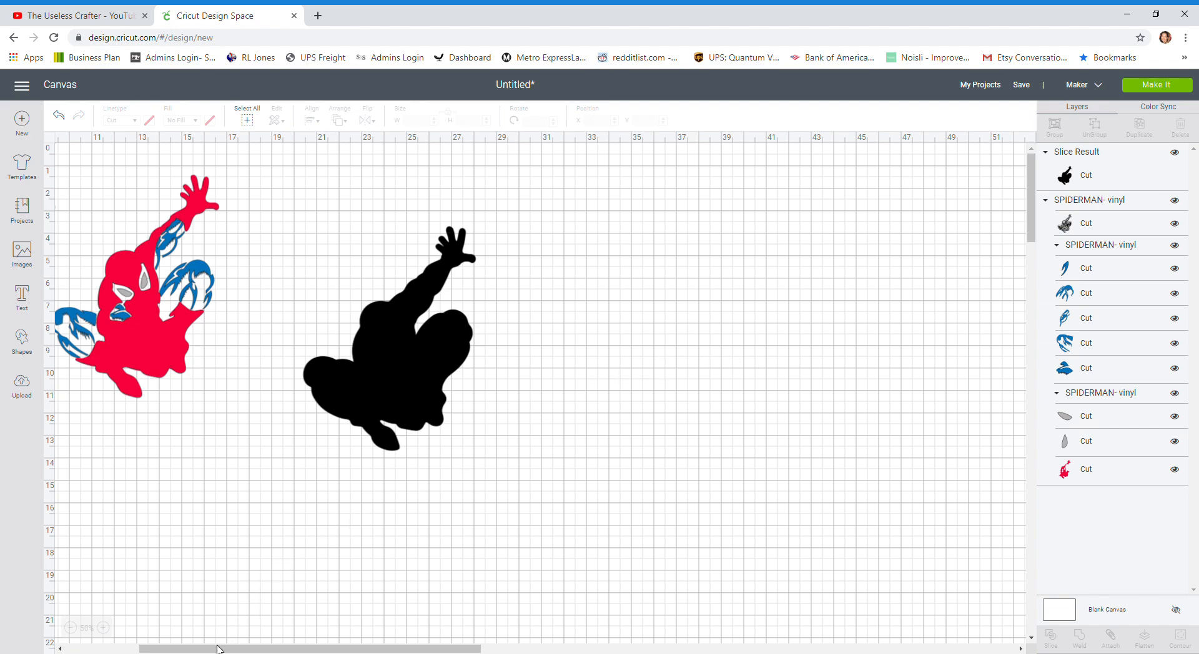
- Move the solid black silhouette closer to the colored design, to about X 17.5, Y 2.9
left_click_drag(223, 647, 111, 648)
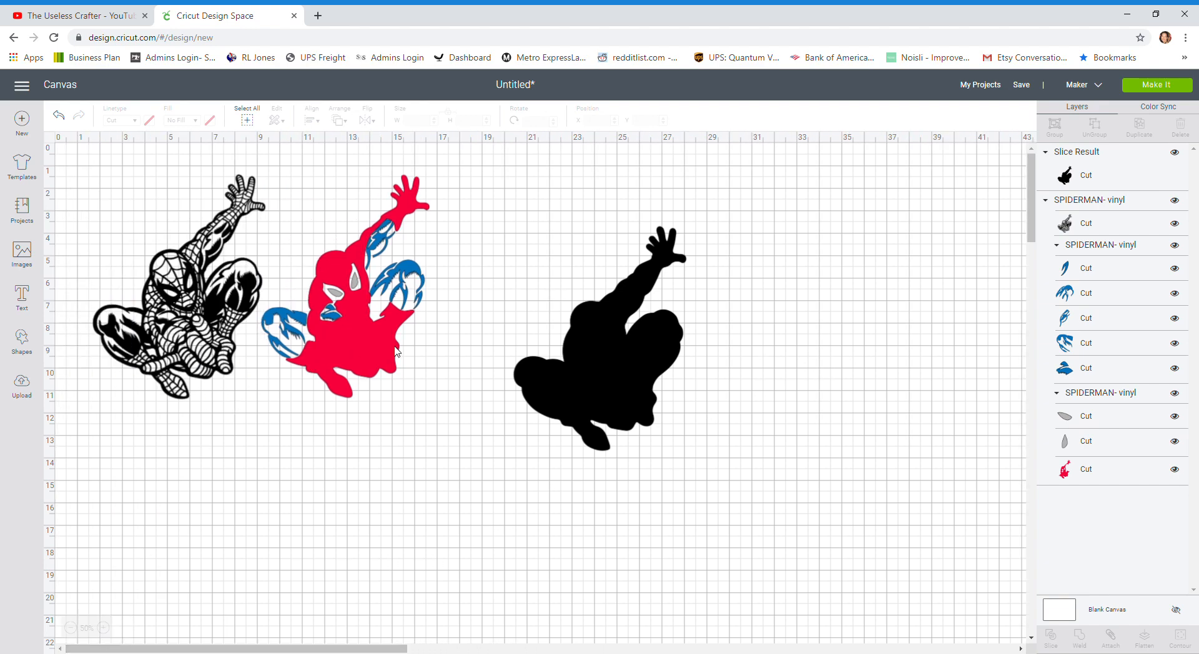
left_click_drag(599, 367, 533, 350)
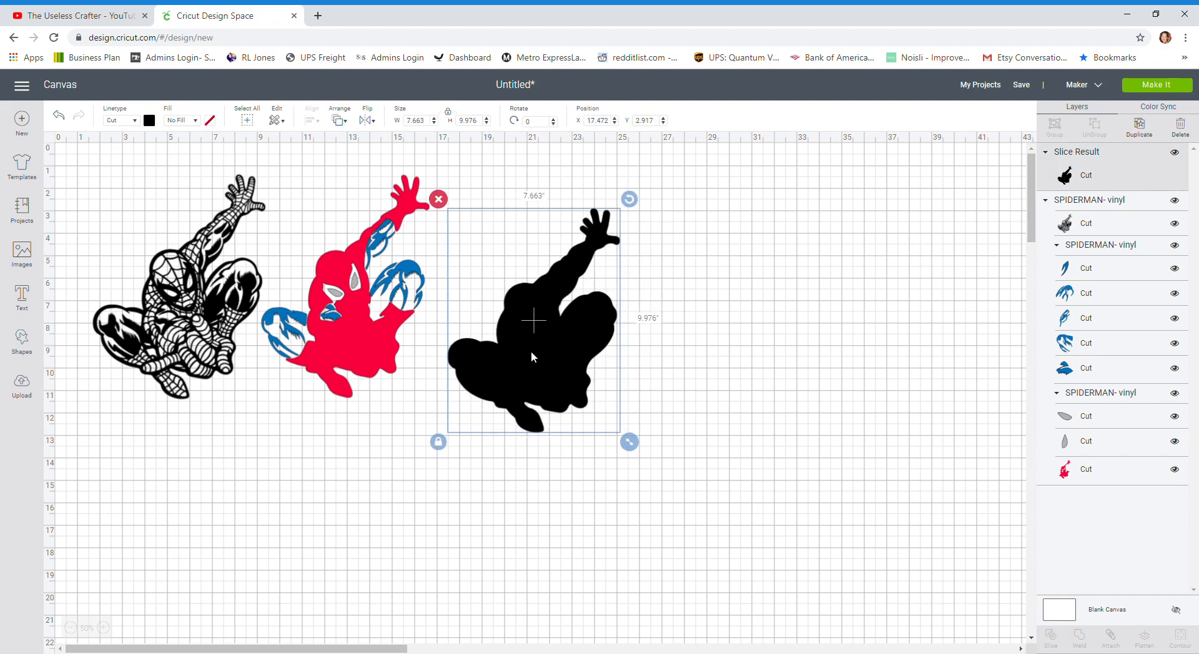
- Ungroup the Spider-Man design into separate line art, blue, gray and red layers
left_click(375, 338)
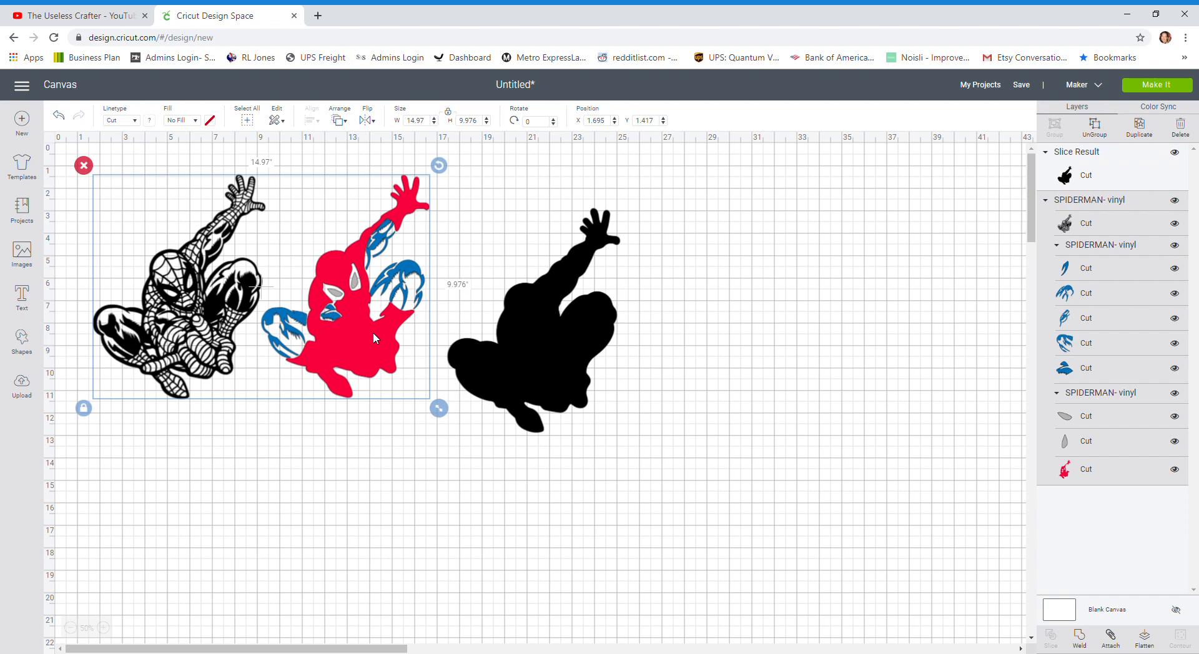
left_click(1095, 125)
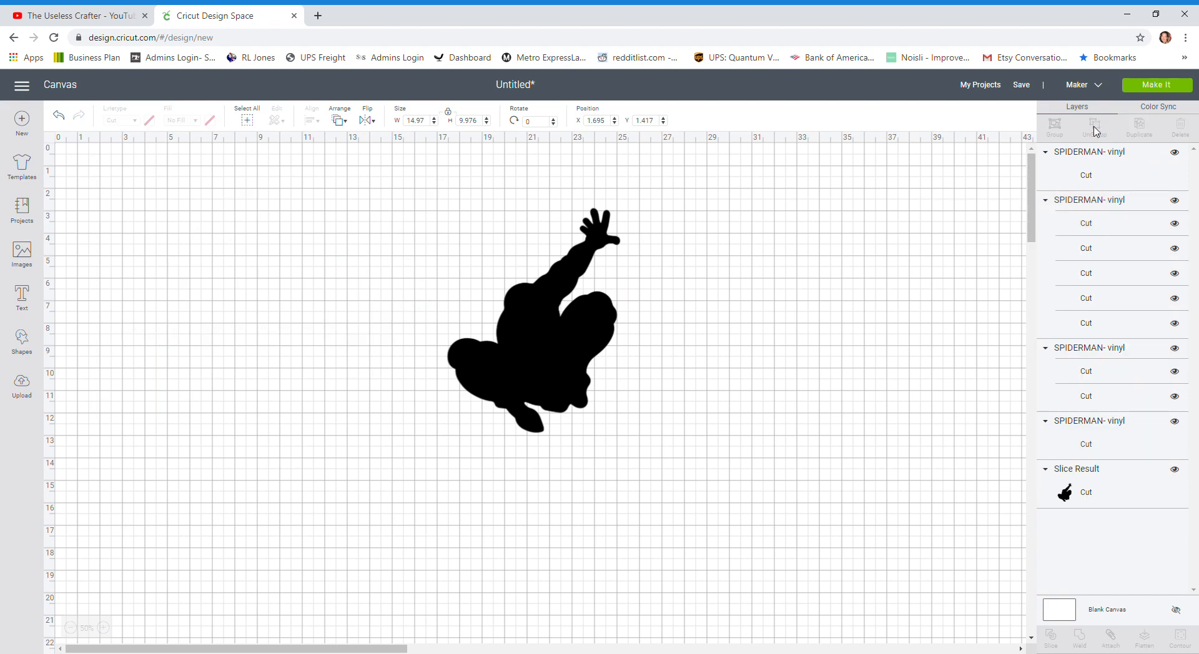
left_click_drag(295, 190, 296, 207)
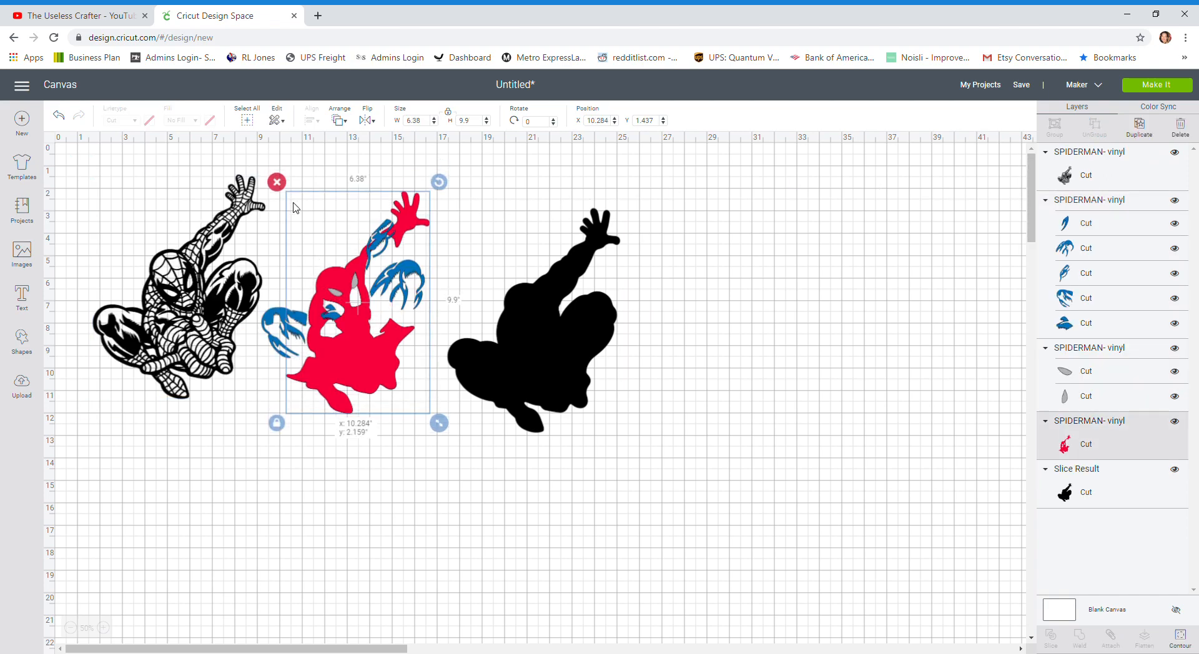
left_click(63, 117)
- Stack the blue, gray and red layers on the solid black silhouette and lay the detailed line art over them at about X 17.5, Y 2.9
left_click_drag(402, 474, 302, 187)
left_click_drag(330, 291, 518, 323)
left_click(312, 350)
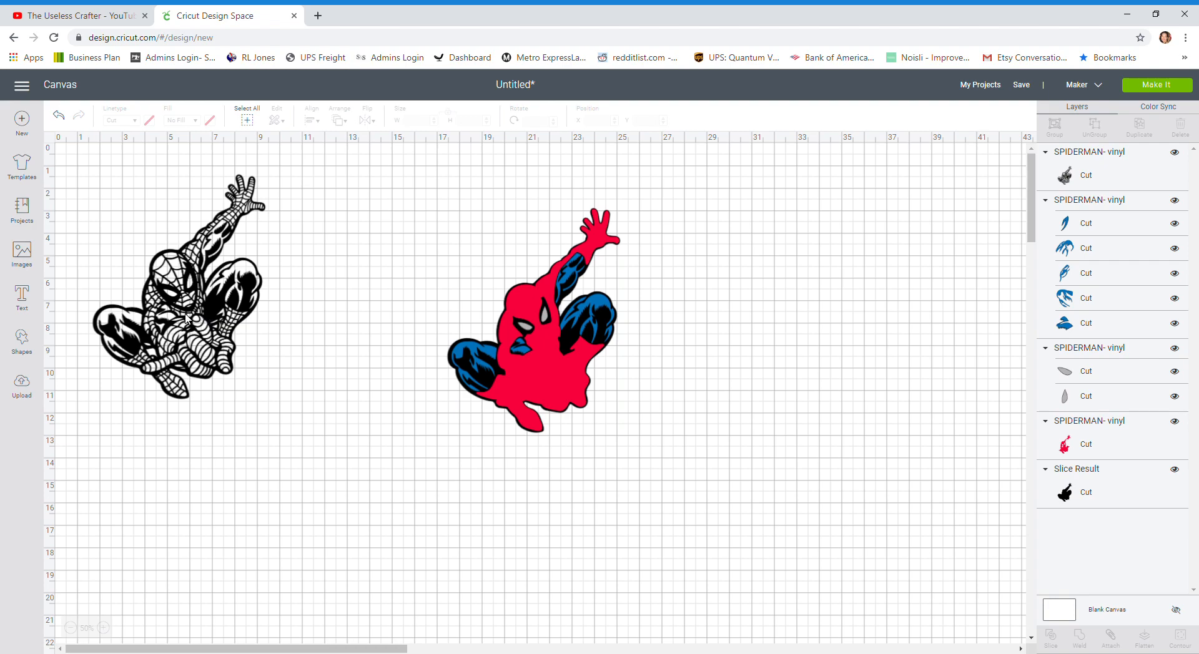
left_click_drag(187, 312, 545, 343)
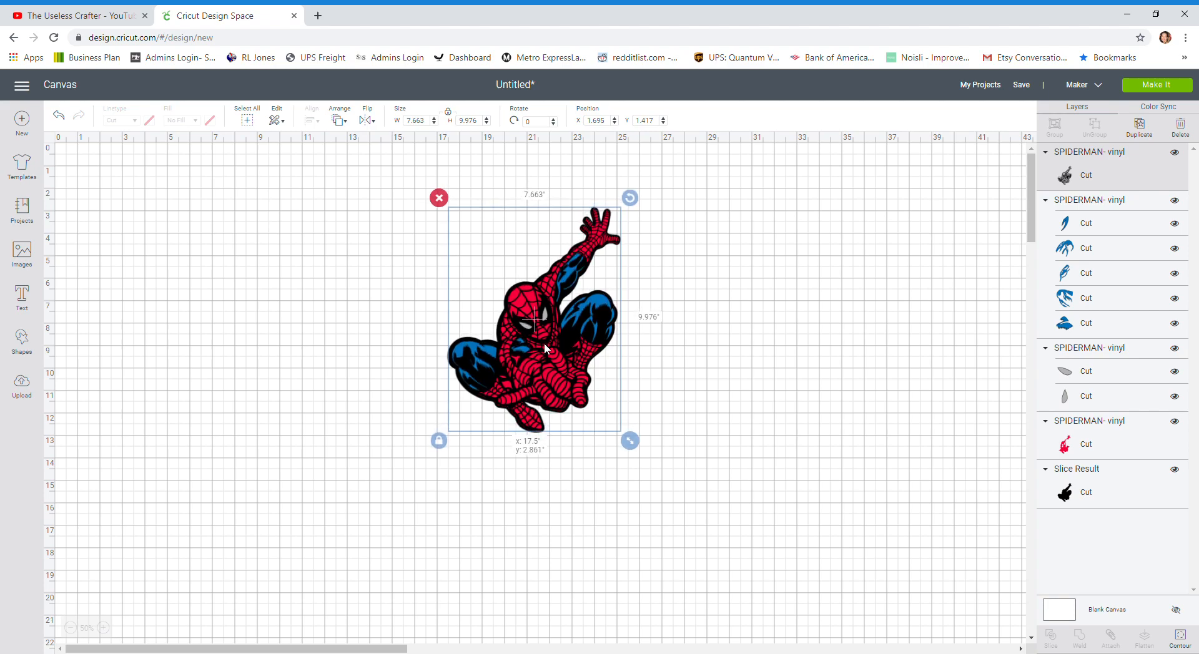
left_click(336, 349)
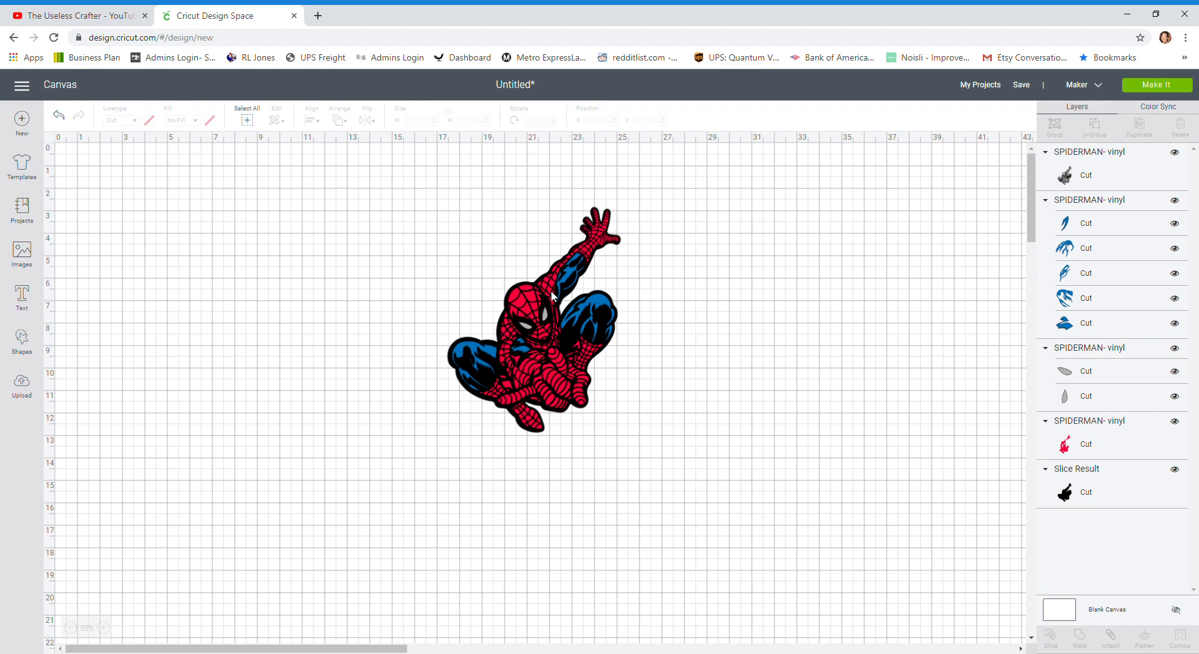
- Scale all the stacked layers together to a height of 30 inches with proportions locked
left_click_drag(360, 237, 798, 569)
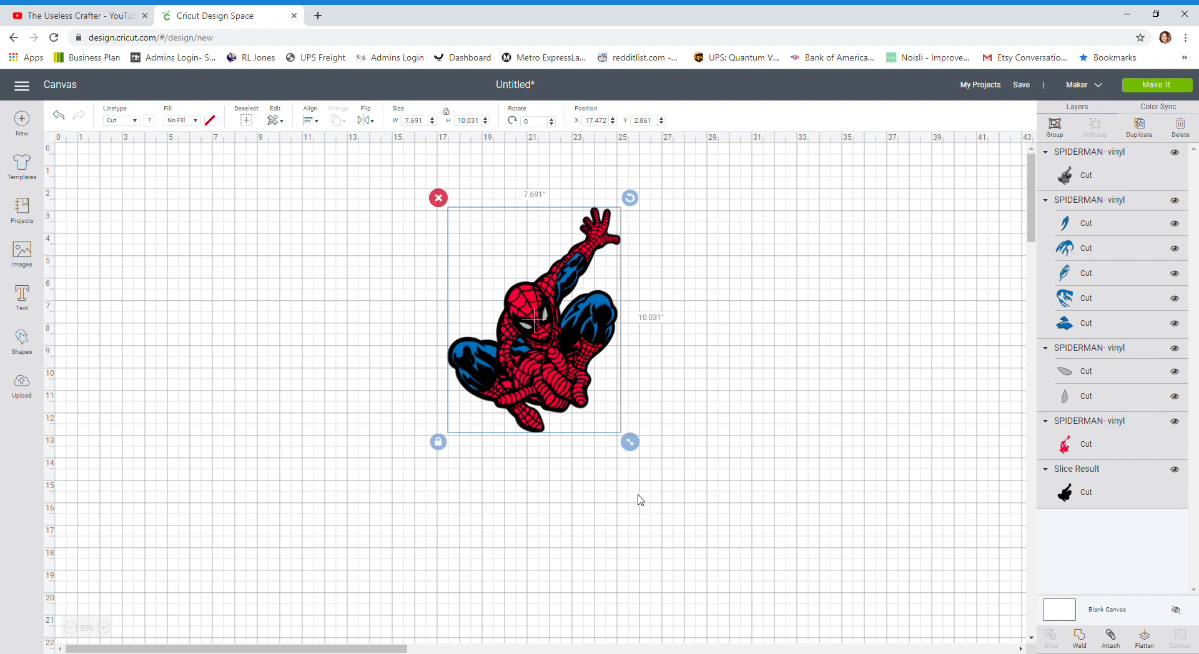
left_click(485, 123)
type("30")
key("Return")
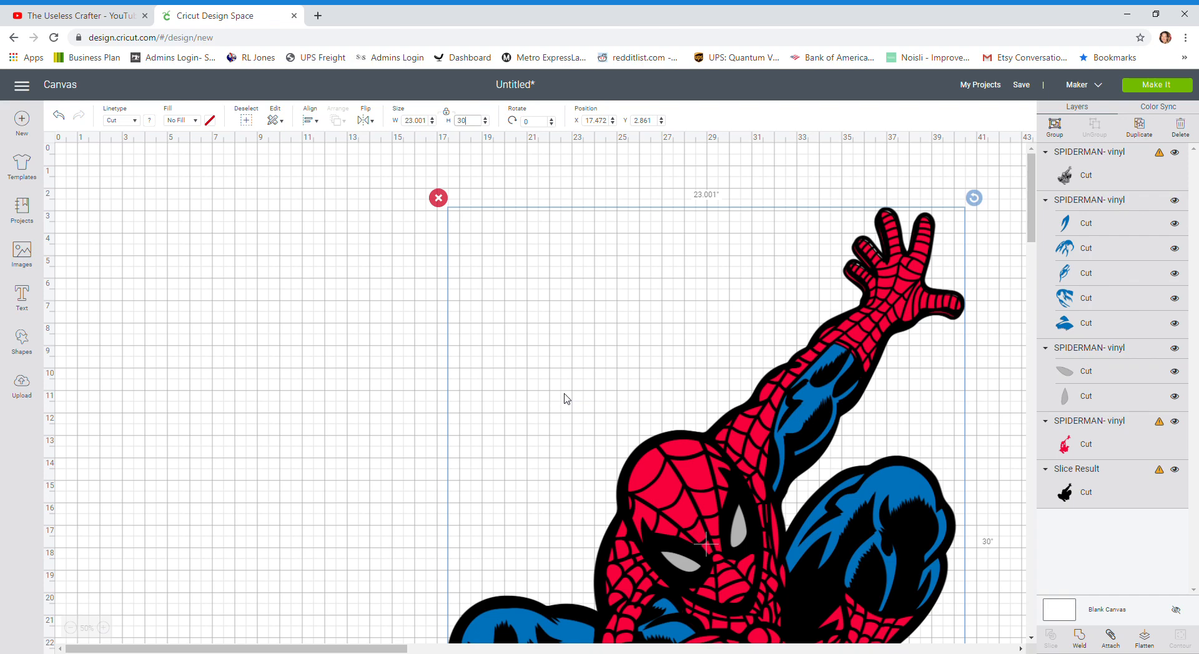
scroll(565, 398, "down", 3)
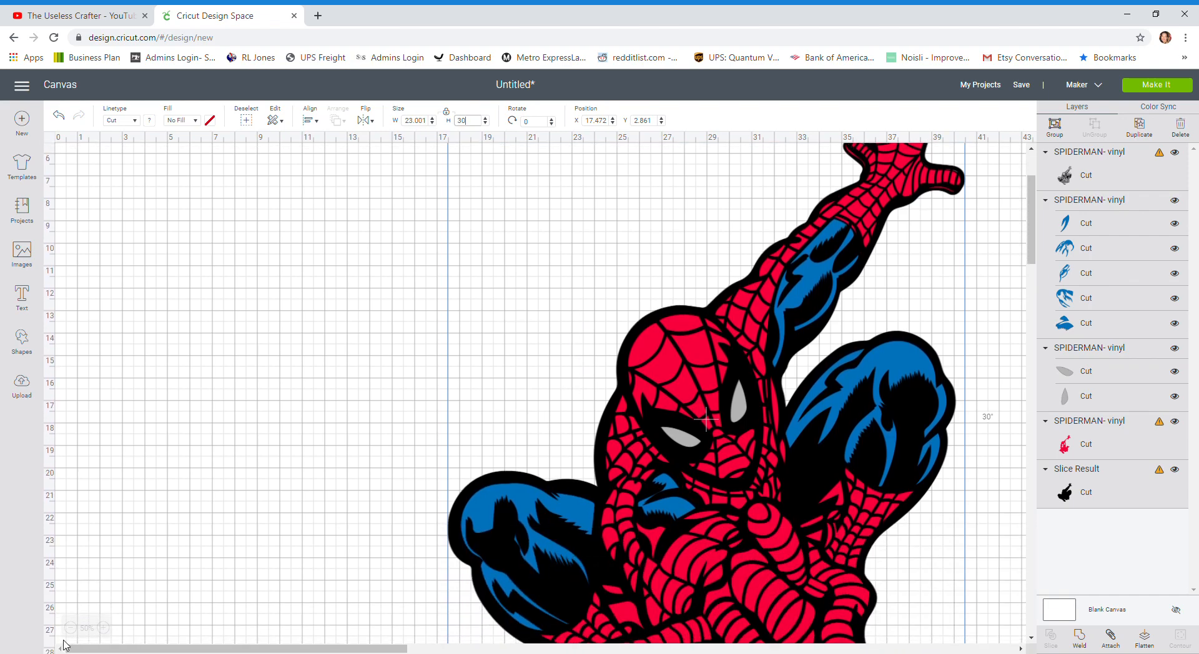
left_click(71, 628)
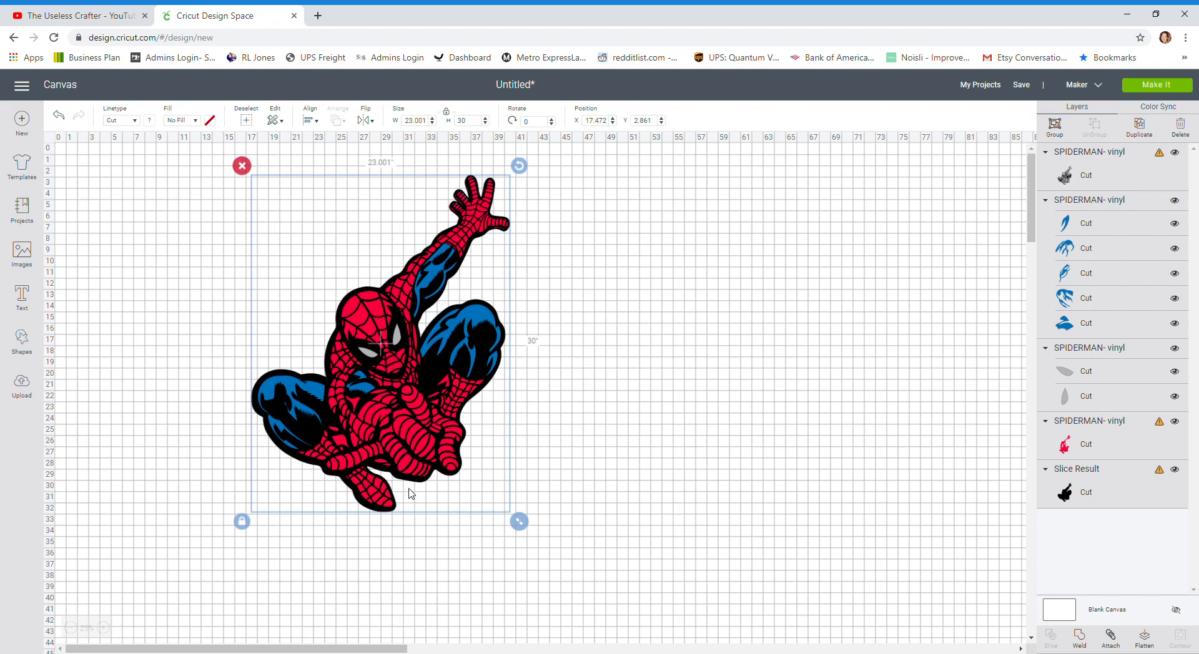
left_click(654, 347)
- Pull the detailed line art and the red layer off the stack, placing the red layer at about X 52.8, Y 1.9
left_click_drag(392, 378, 875, 389)
left_click_drag(389, 394, 587, 434)
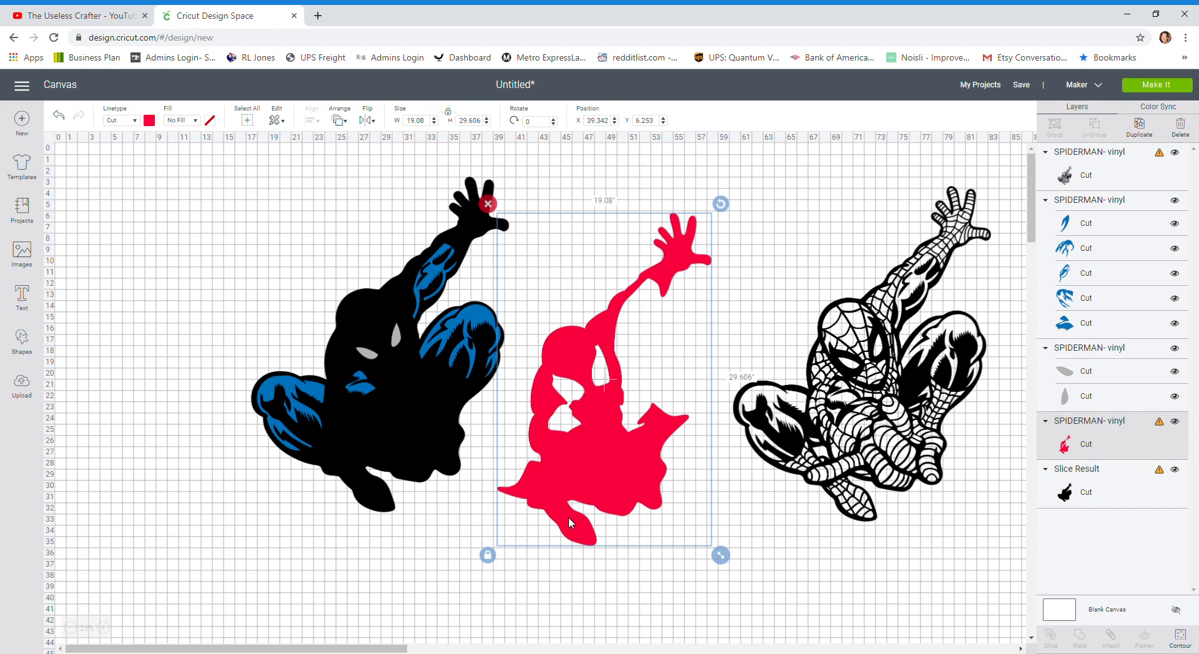
left_click_drag(568, 517, 773, 445)
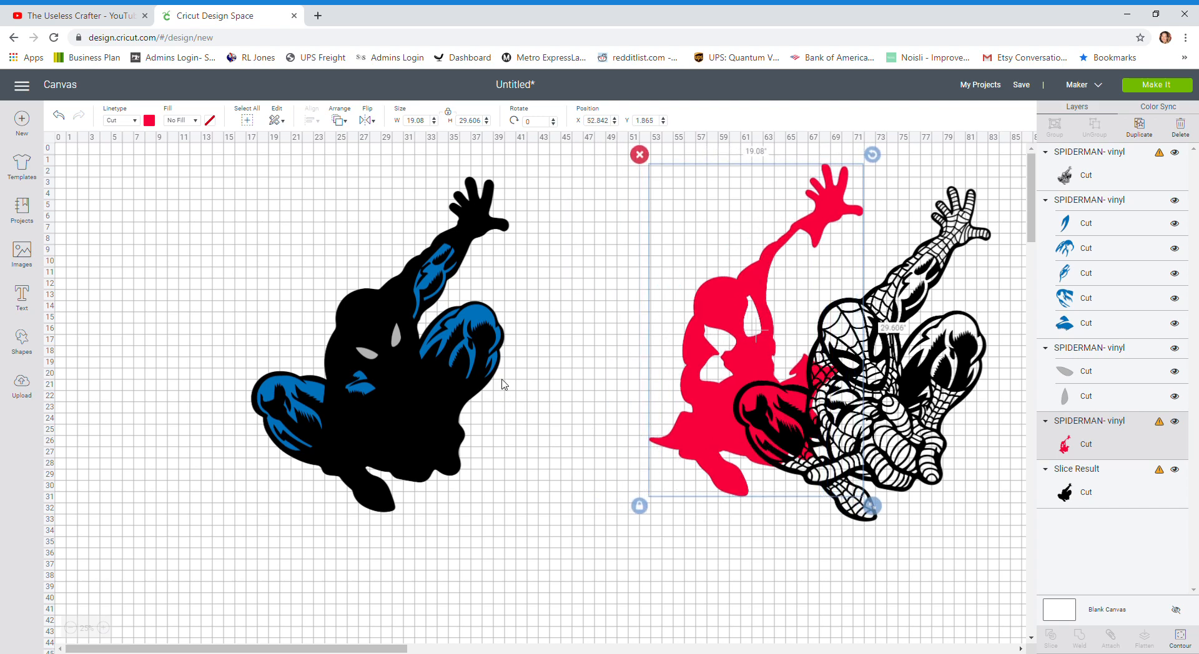
- Move the grouped blue pieces off the silhouette and over the red layer, at about X 48.5, Y 14.2
left_click_drag(479, 321, 616, 517)
scroll(615, 517, "down", 3)
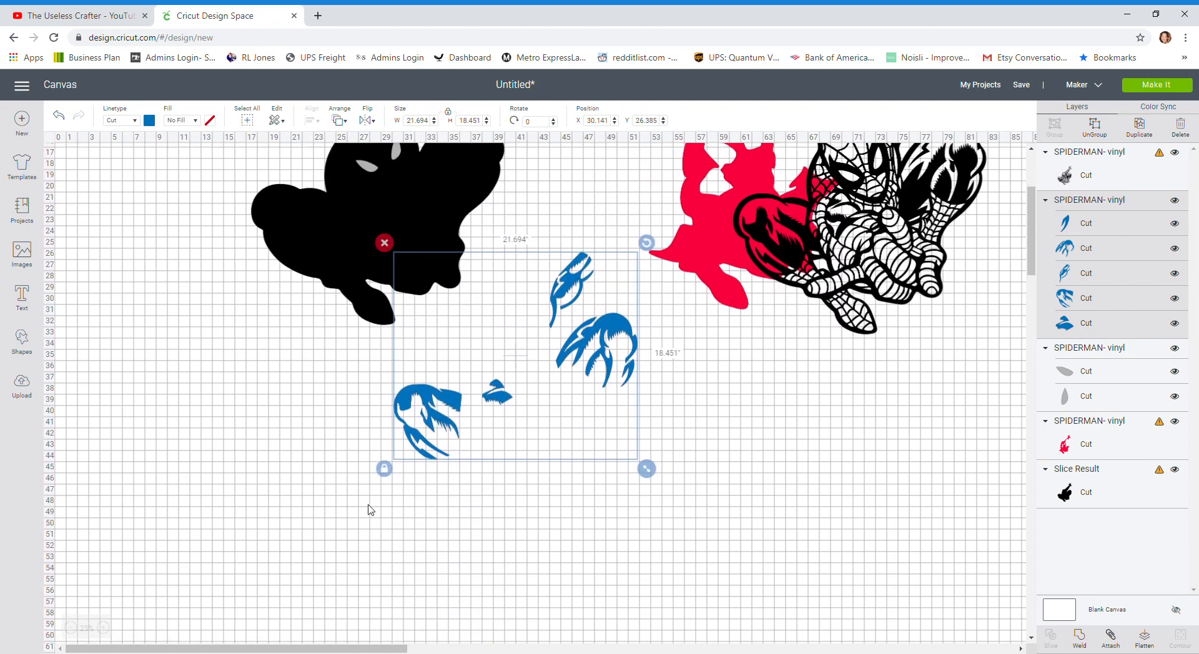
left_click(103, 628)
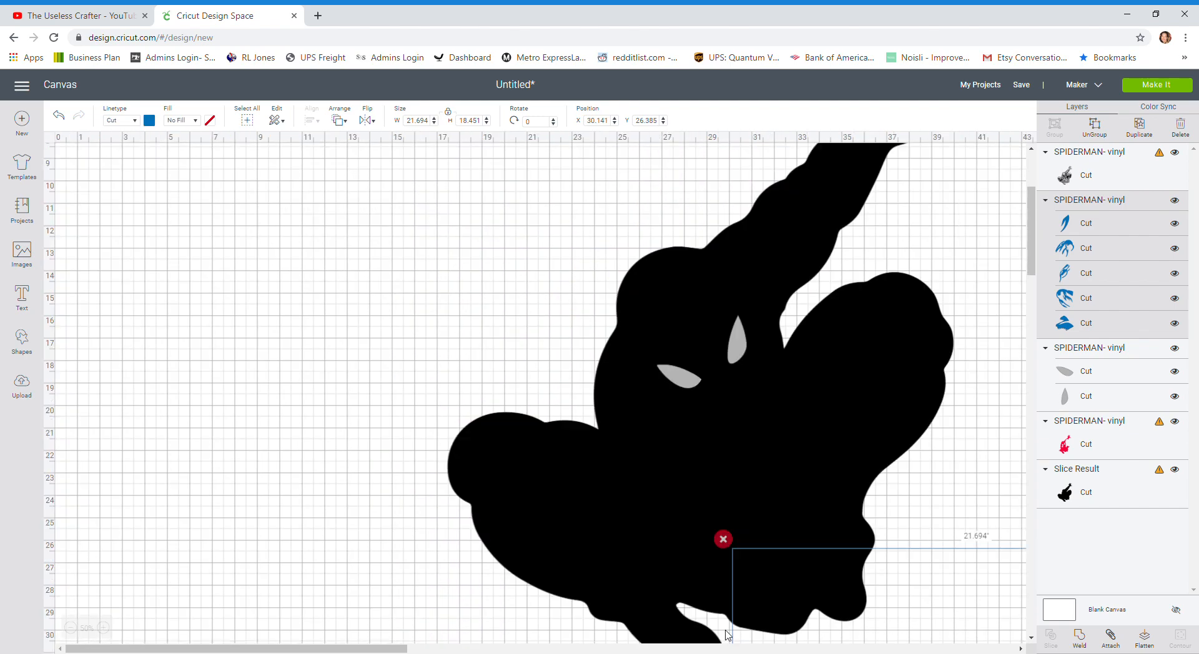
scroll(437, 567, "down", 3)
left_click_drag(353, 649, 606, 650)
scroll(349, 622, "left", 4)
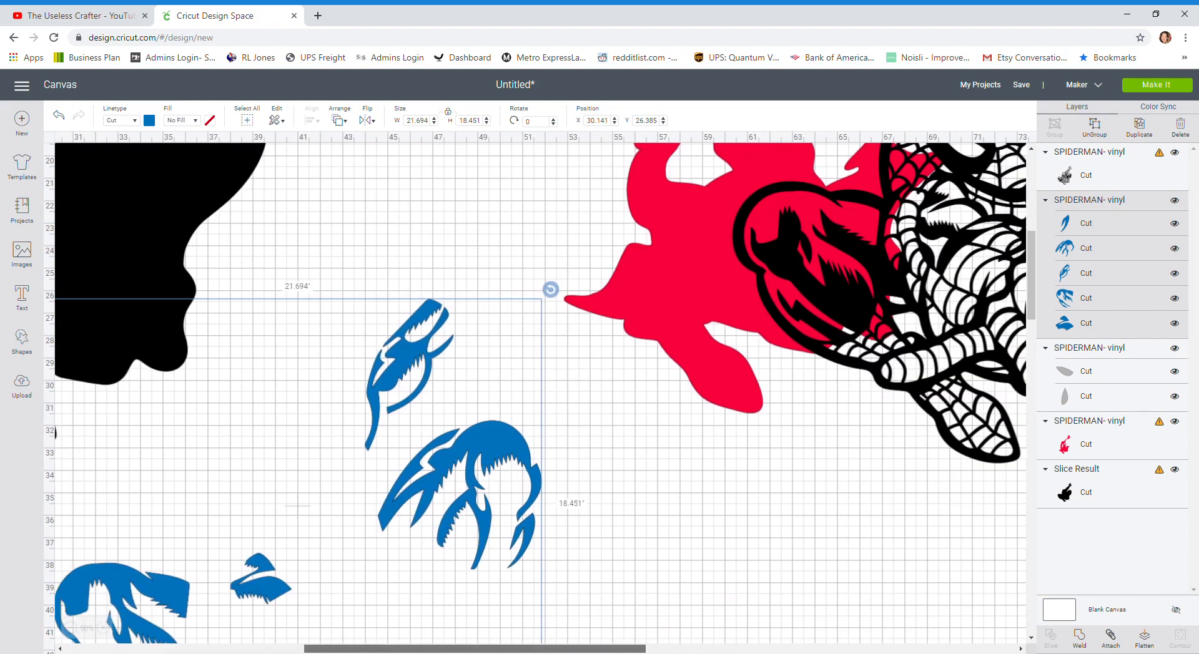
scroll(341, 540, "down", 2)
scroll(342, 540, "down", 2)
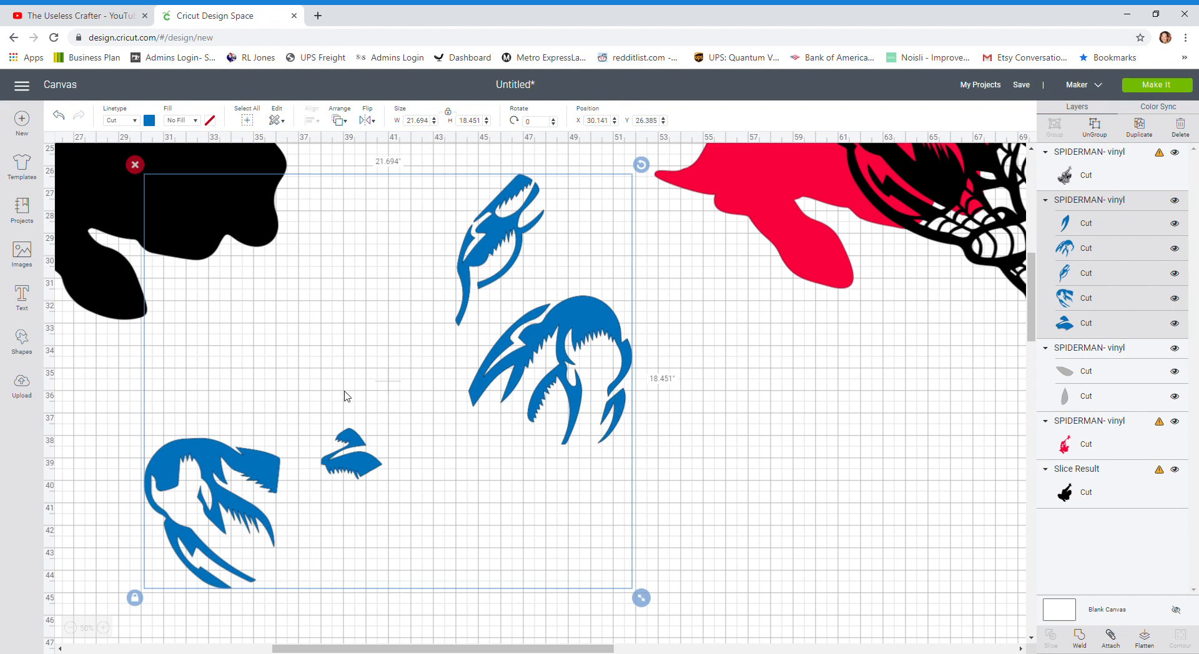
left_click(70, 628)
left_click_drag(567, 347, 774, 200)
scroll(368, 350, "up", 3)
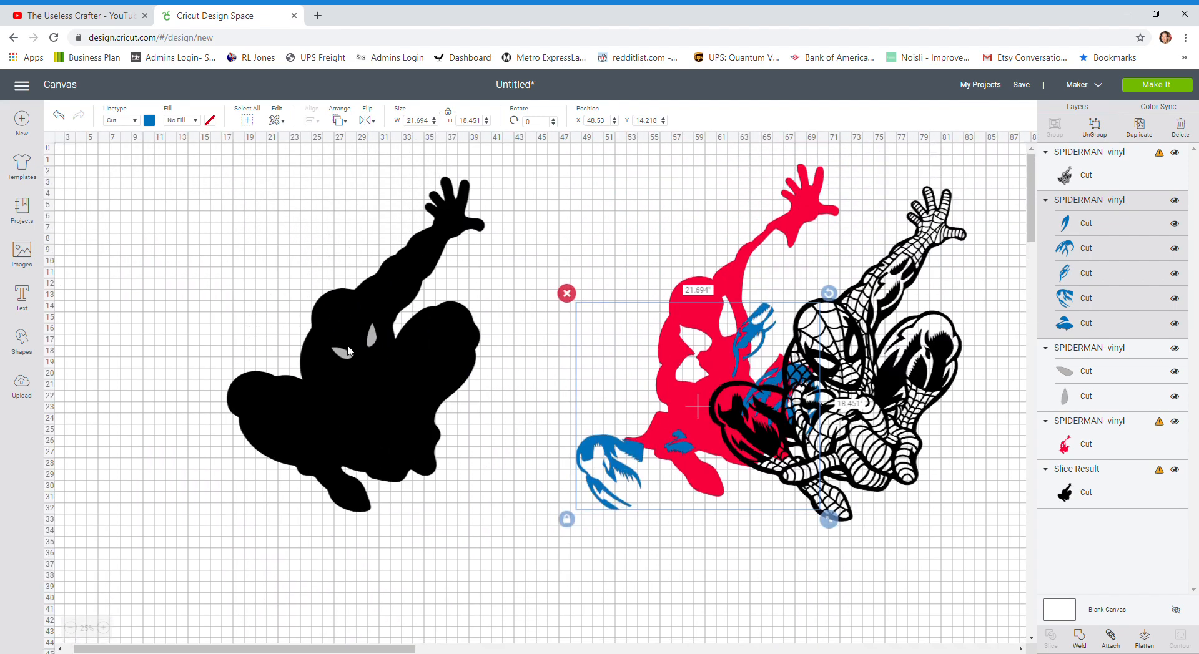
- Move the gray eyes off the black silhouette and shift the silhouette farther away from the colored layers
left_click_drag(370, 350, 663, 246)
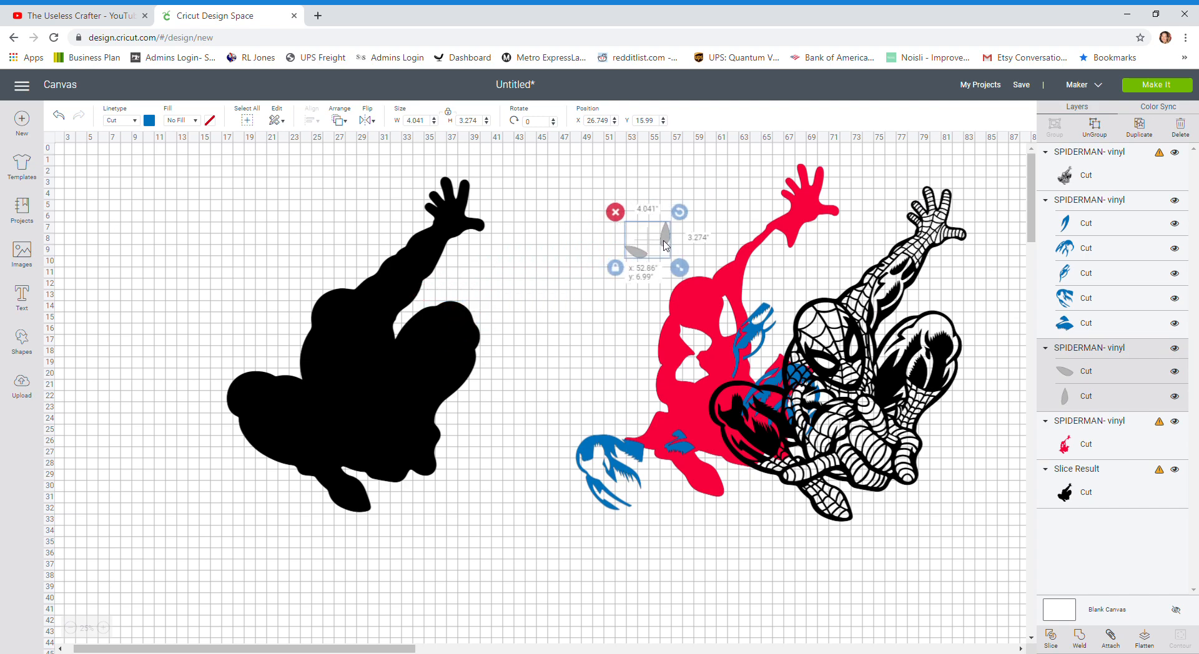
left_click_drag(379, 370, 277, 412)
left_click(431, 403)
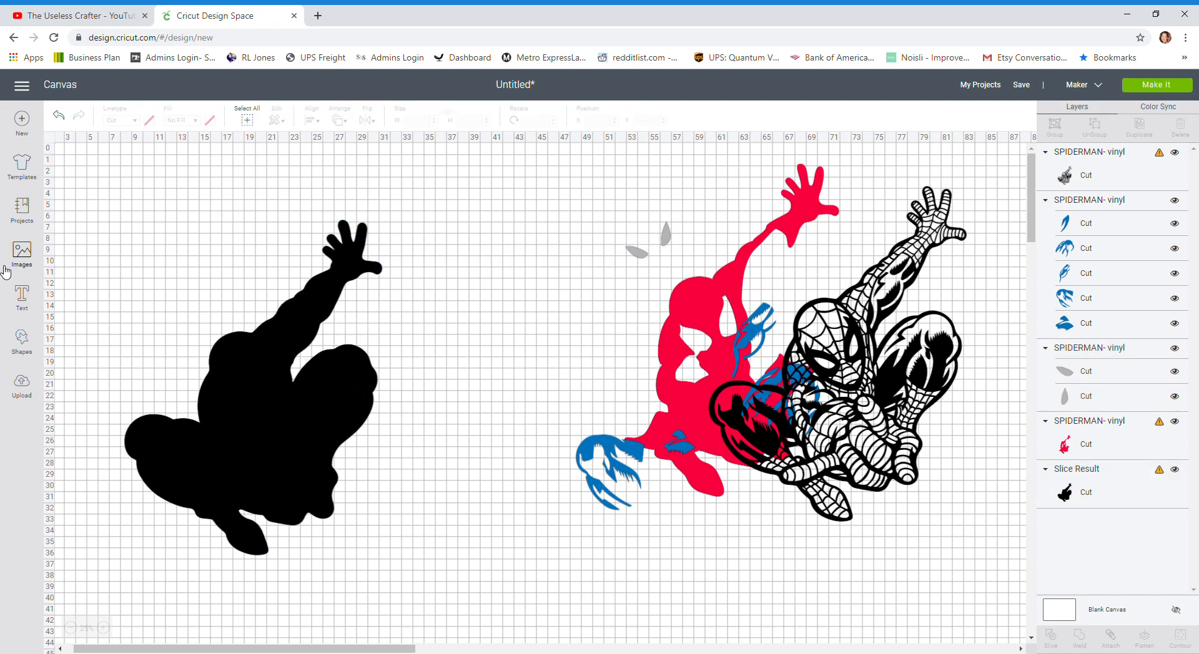
- Add a square to the canvas and size it to 11 by 11 inches
left_click(22, 343)
left_click(72, 256)
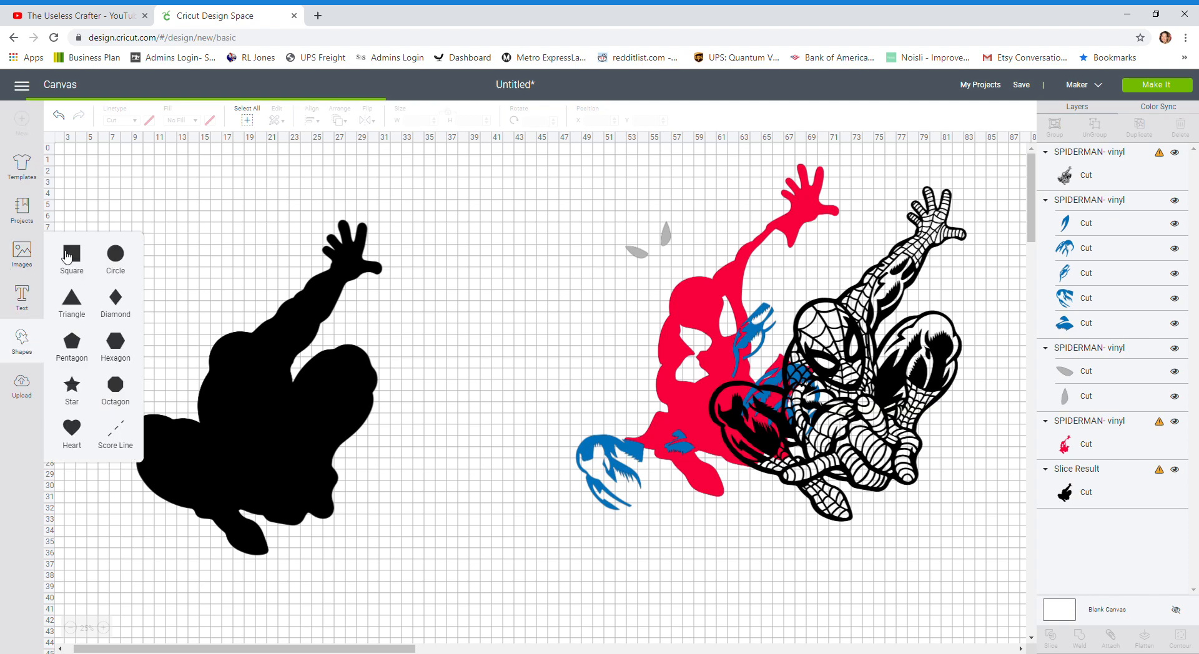
left_click_drag(80, 216, 107, 256)
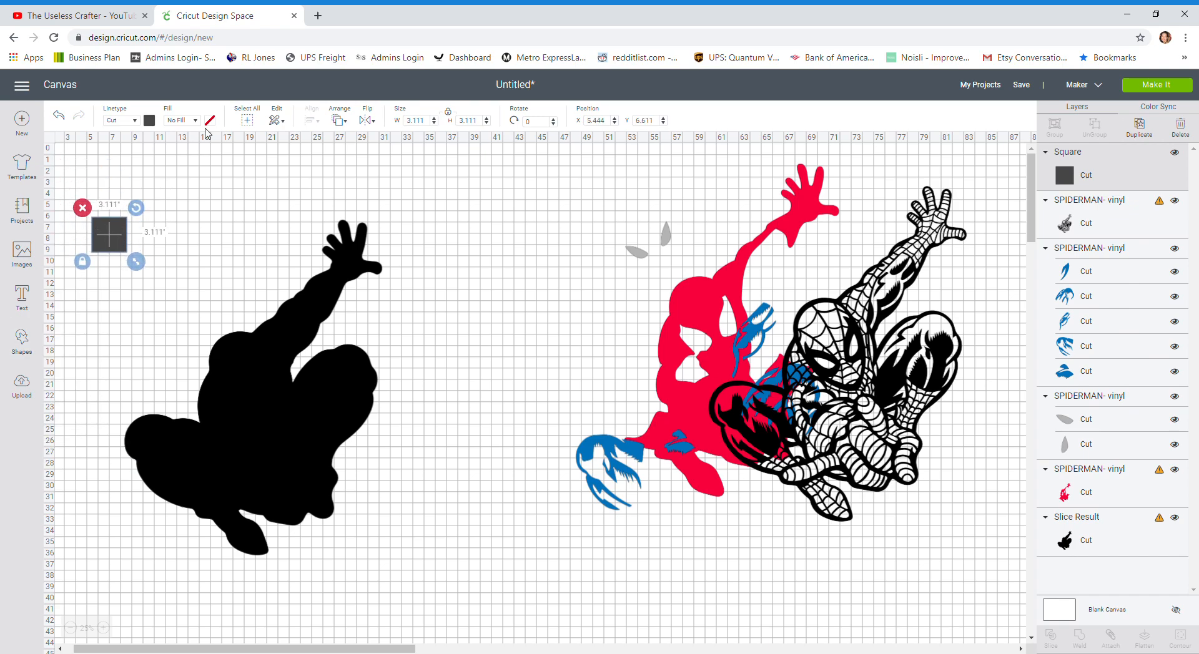
left_click(428, 121)
type("11")
key("Tab")
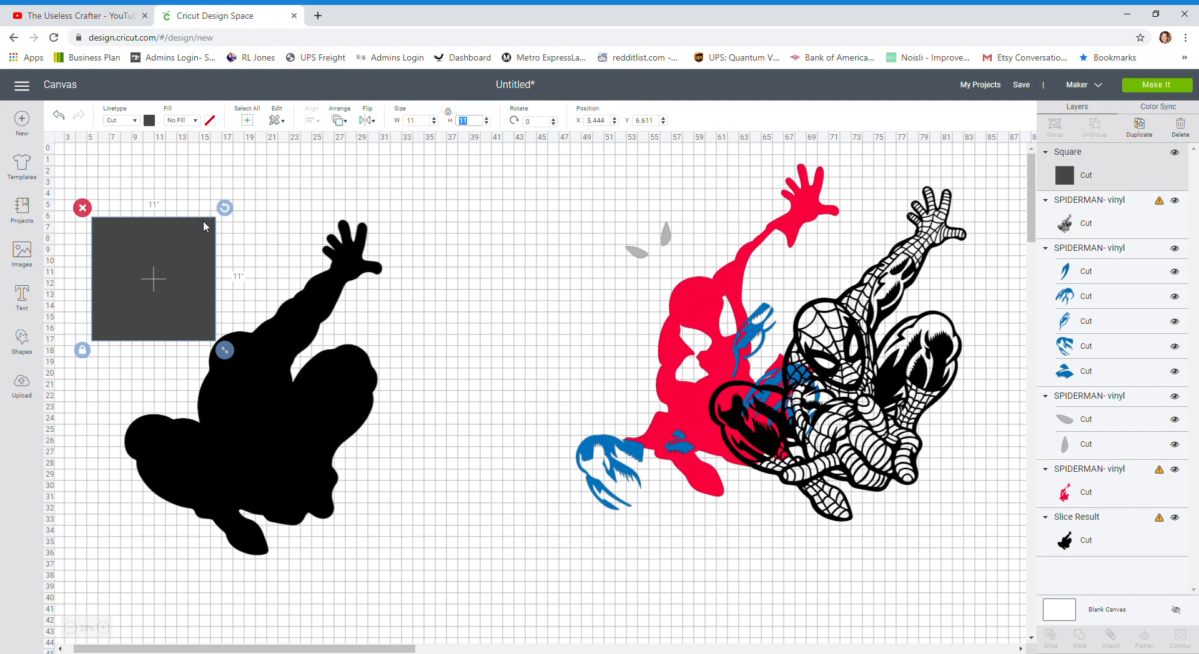
- Place the square over the silhouette's lower body, duplicate it and set the copy beside it
left_click_drag(174, 257, 193, 423)
left_click(1138, 129)
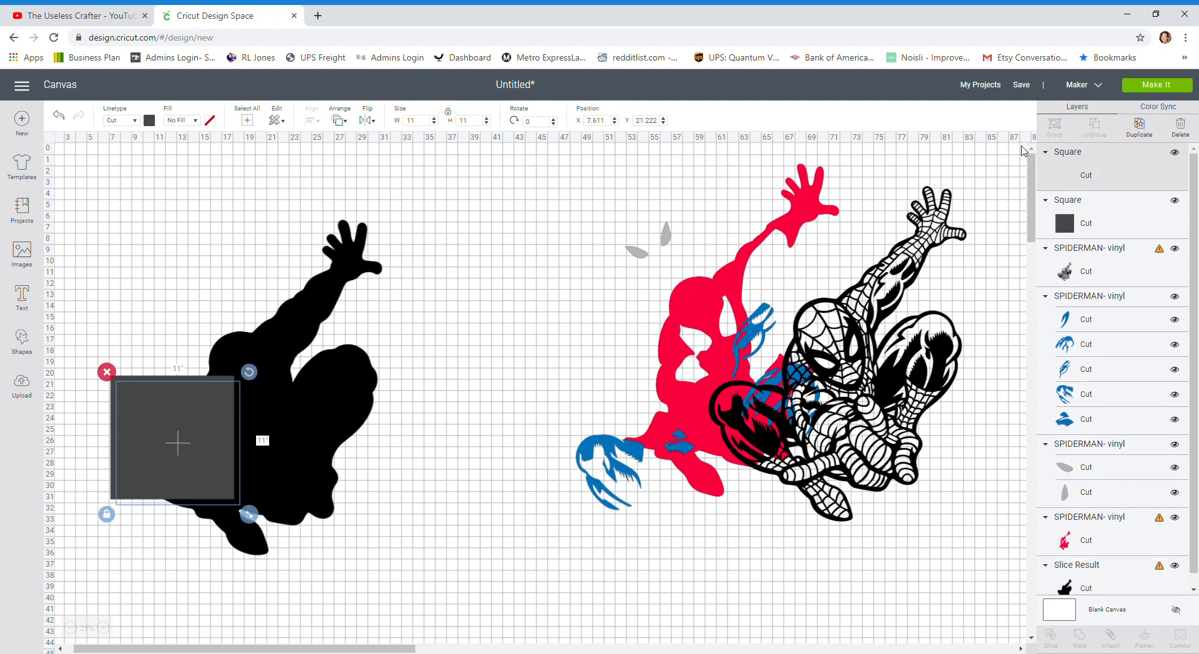
left_click_drag(218, 417, 339, 412)
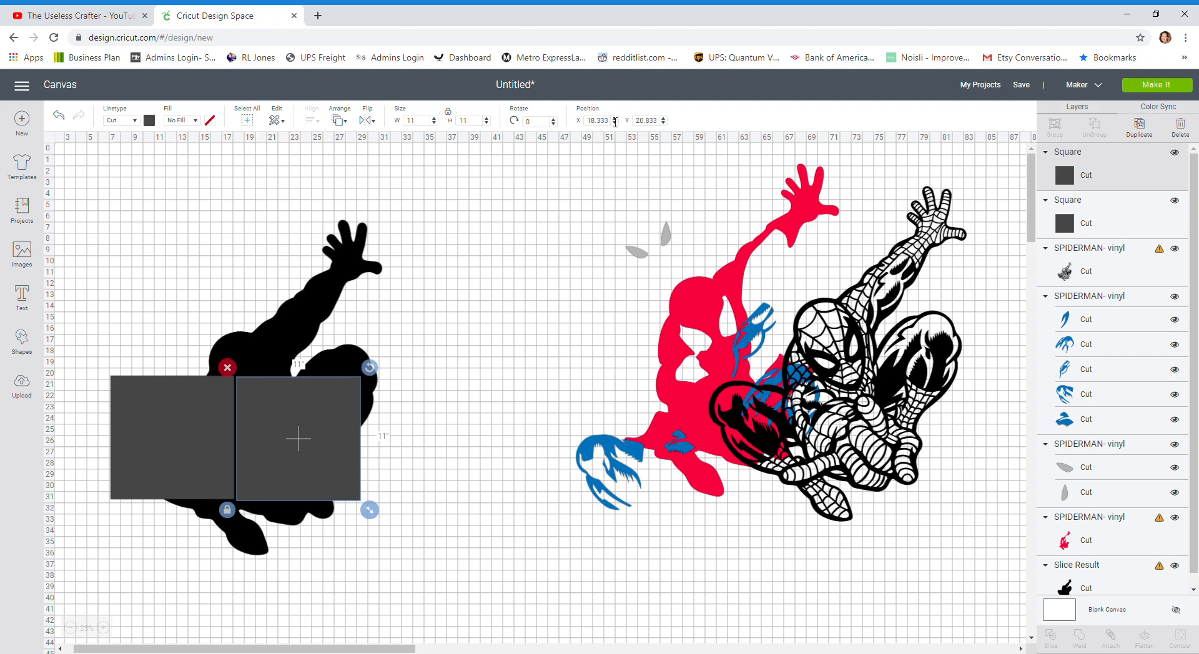
- Position the original square at X 7, Y 20
left_click(191, 412)
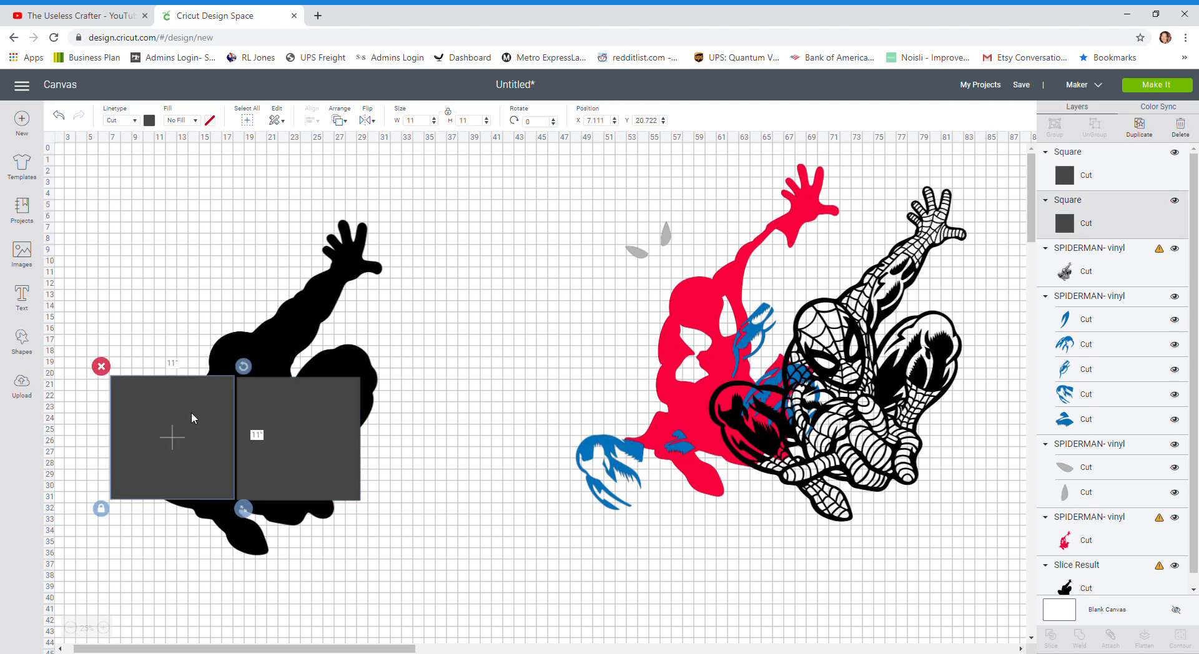
left_click(613, 121)
type("7")
key("Tab")
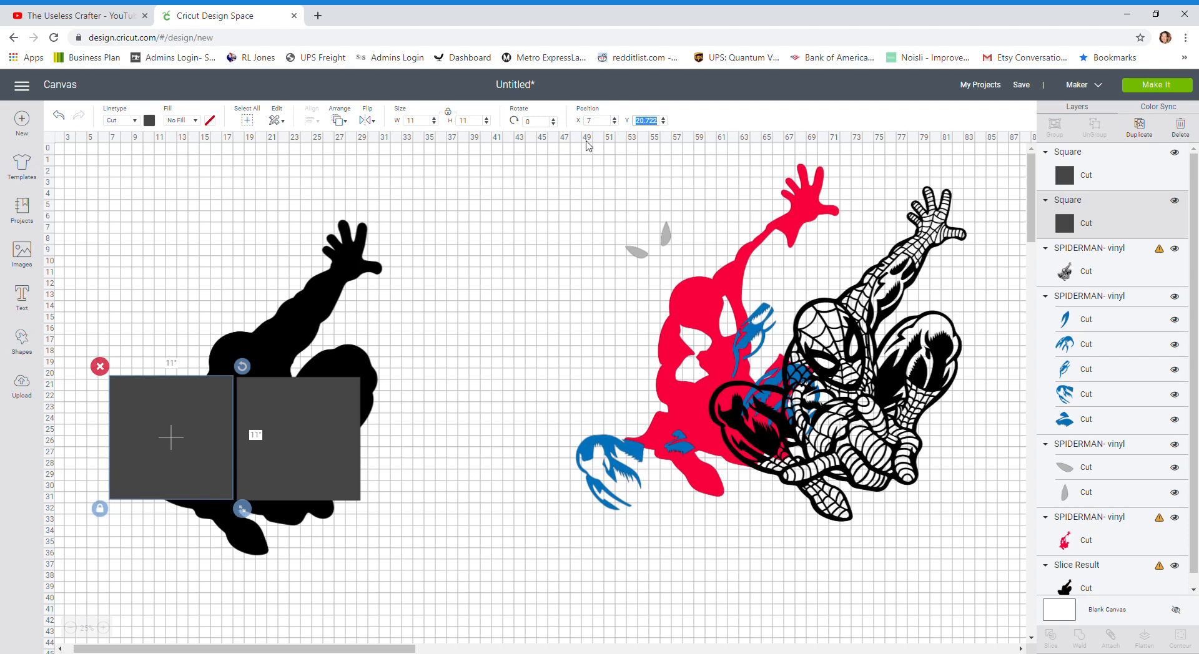
type("20")
key("Return")
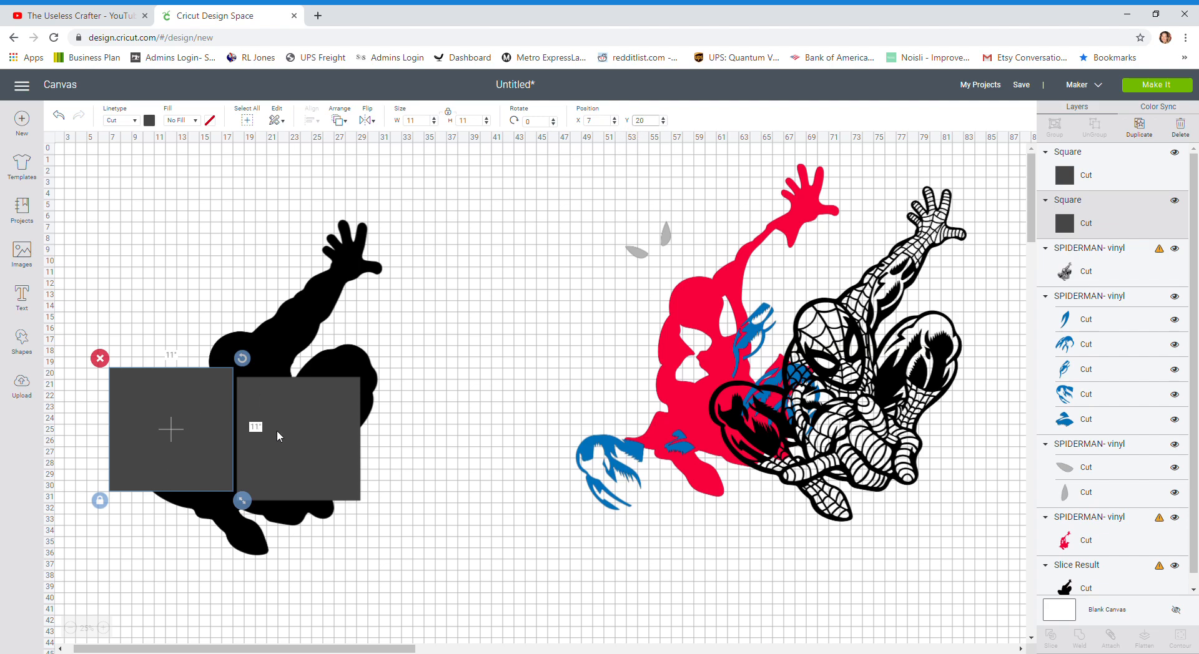
- Position the duplicate square edge to edge with the first one at X 18, Y 20
left_click_drag(320, 428, 312, 423)
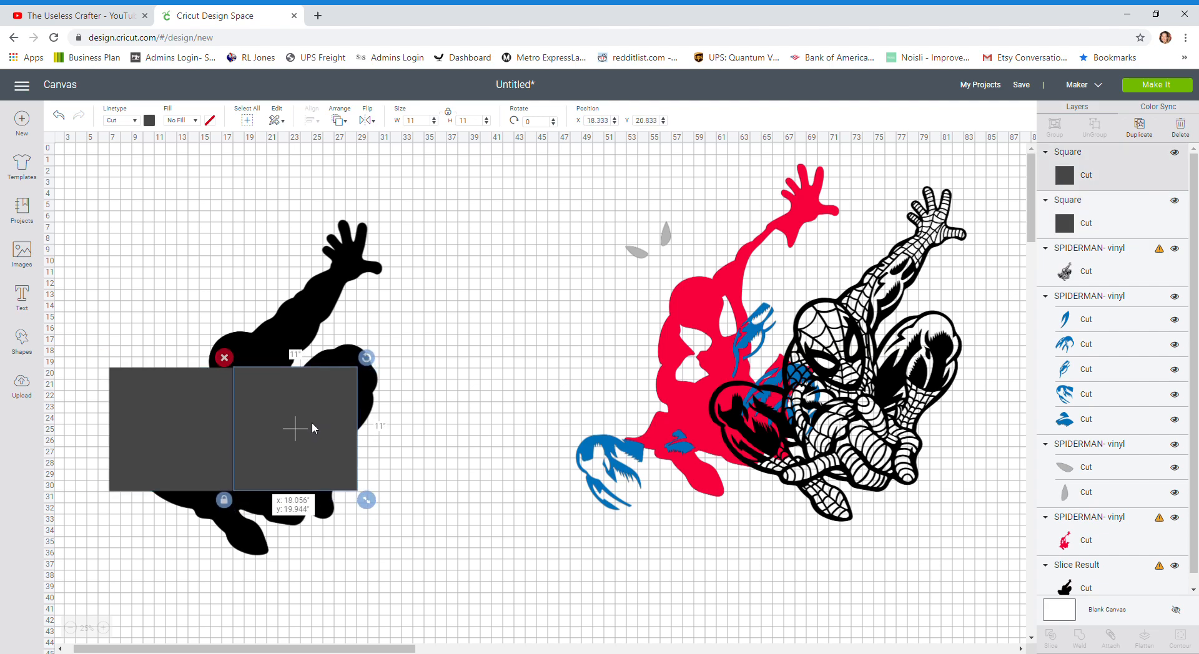
double_click(612, 122)
type("18")
key("Tab")
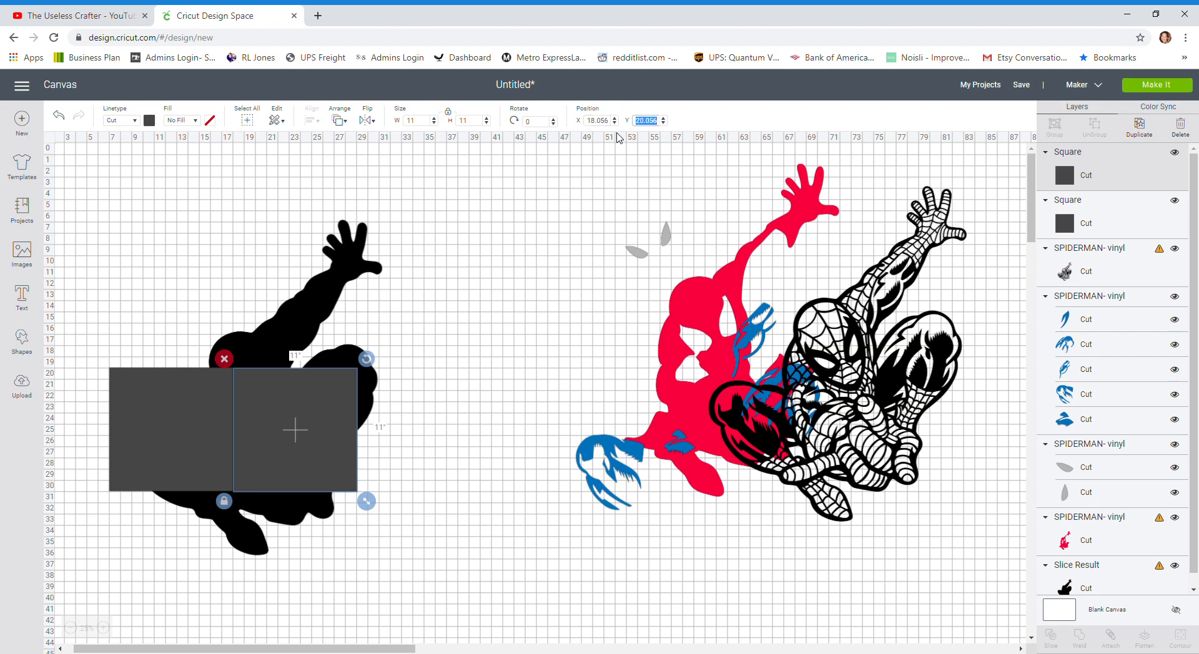
type("20")
key("Return")
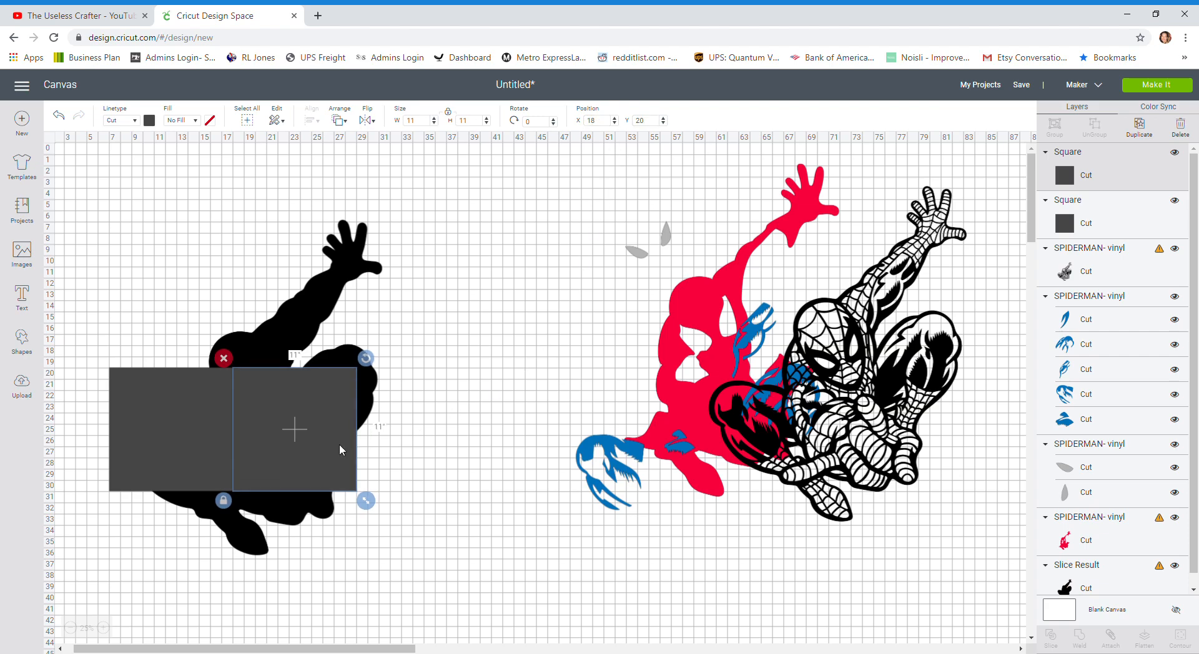
- Select both adjoining 11-inch squares and duplicate the pair
left_click(221, 415)
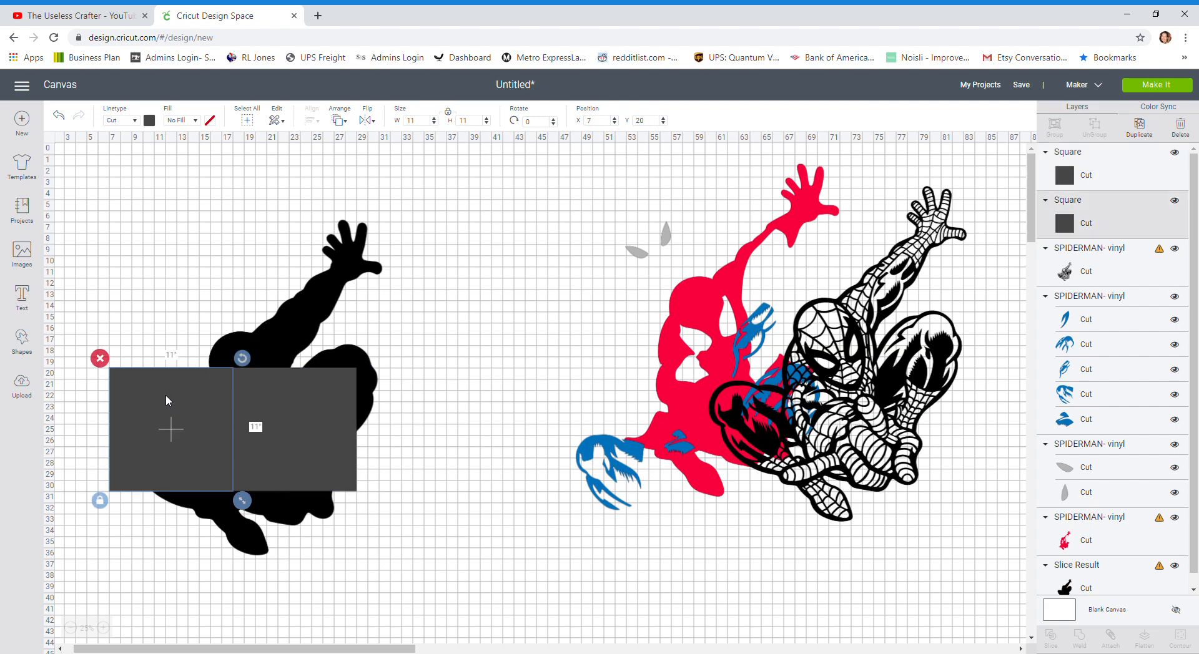
left_click(283, 395)
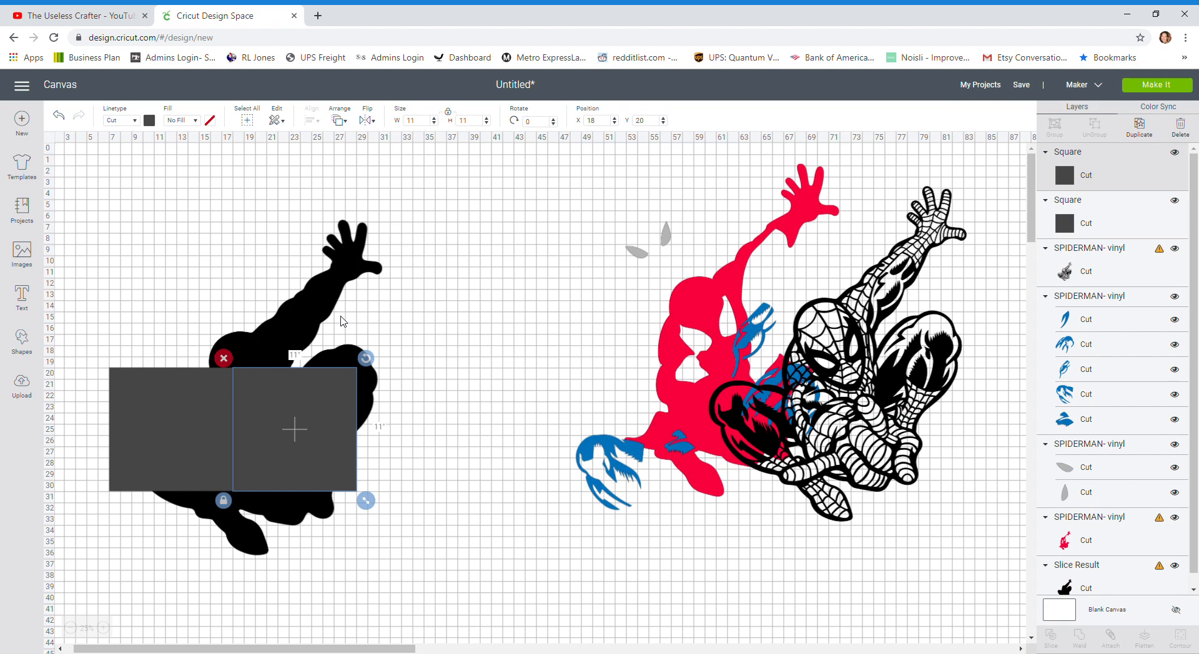
left_click(207, 415)
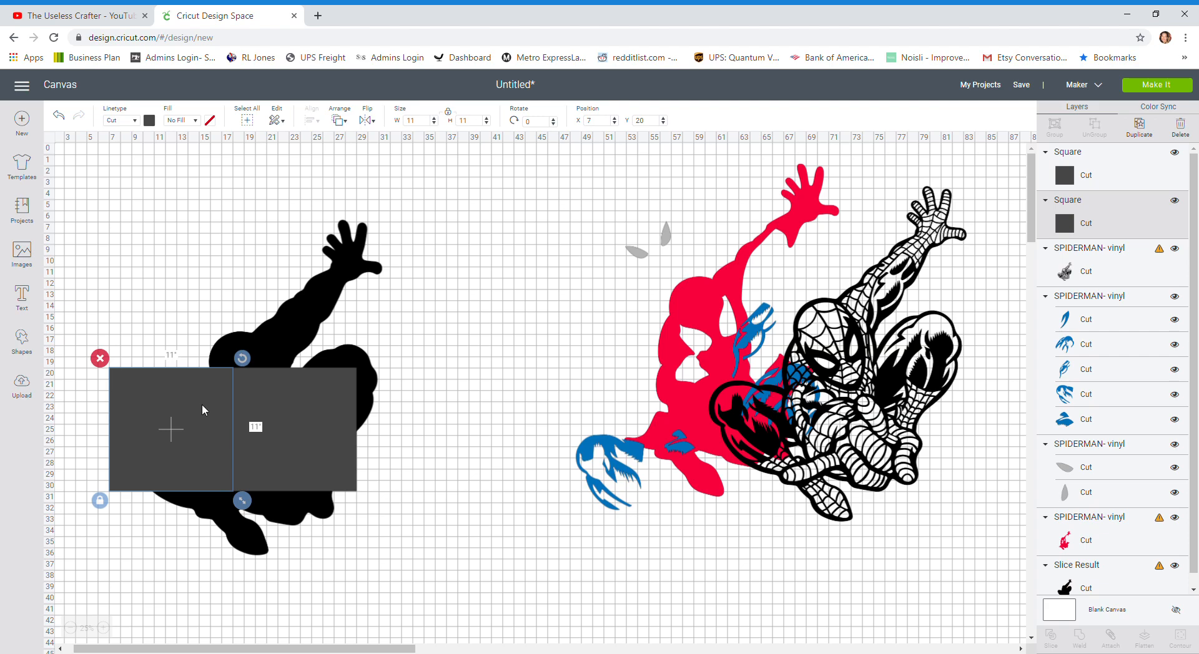
left_click(287, 400, "shift")
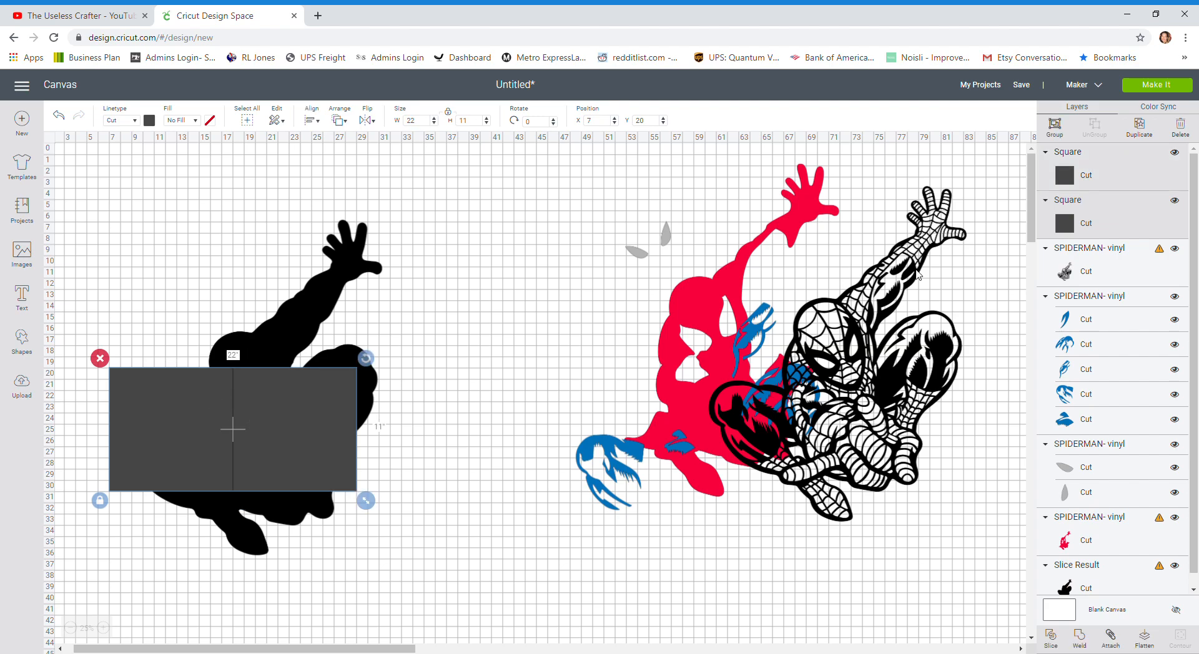
left_click(1140, 128)
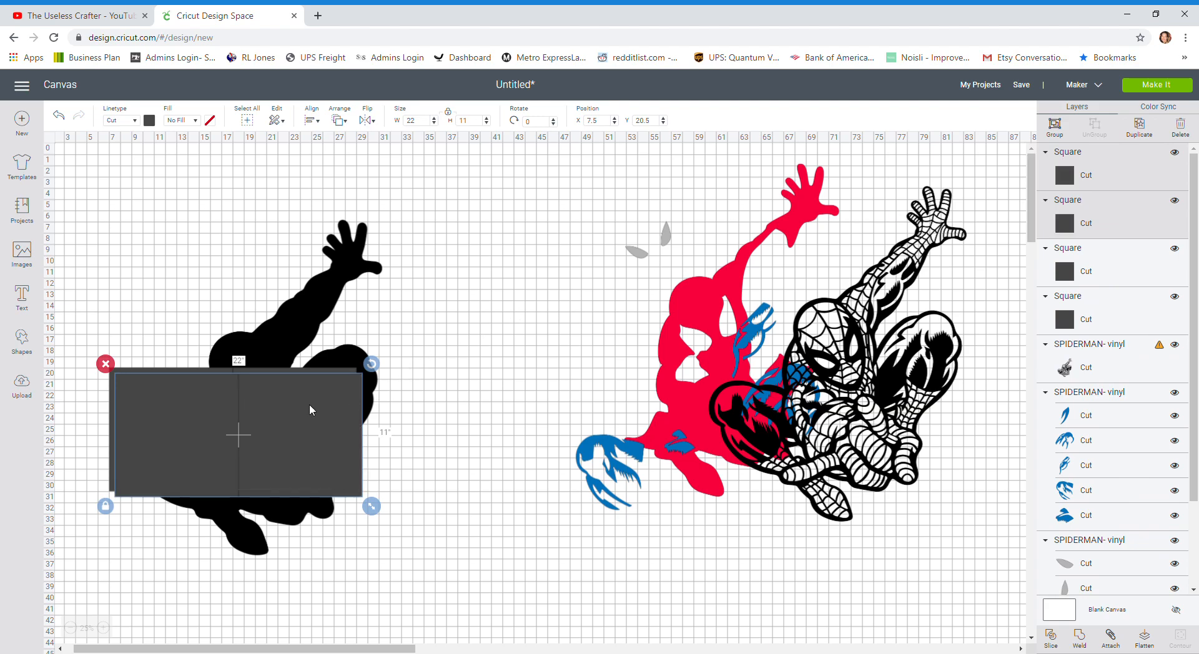
- Move the duplicated pair of squares directly below the first row and position it at X 7, Y 31
left_click_drag(309, 405, 303, 525)
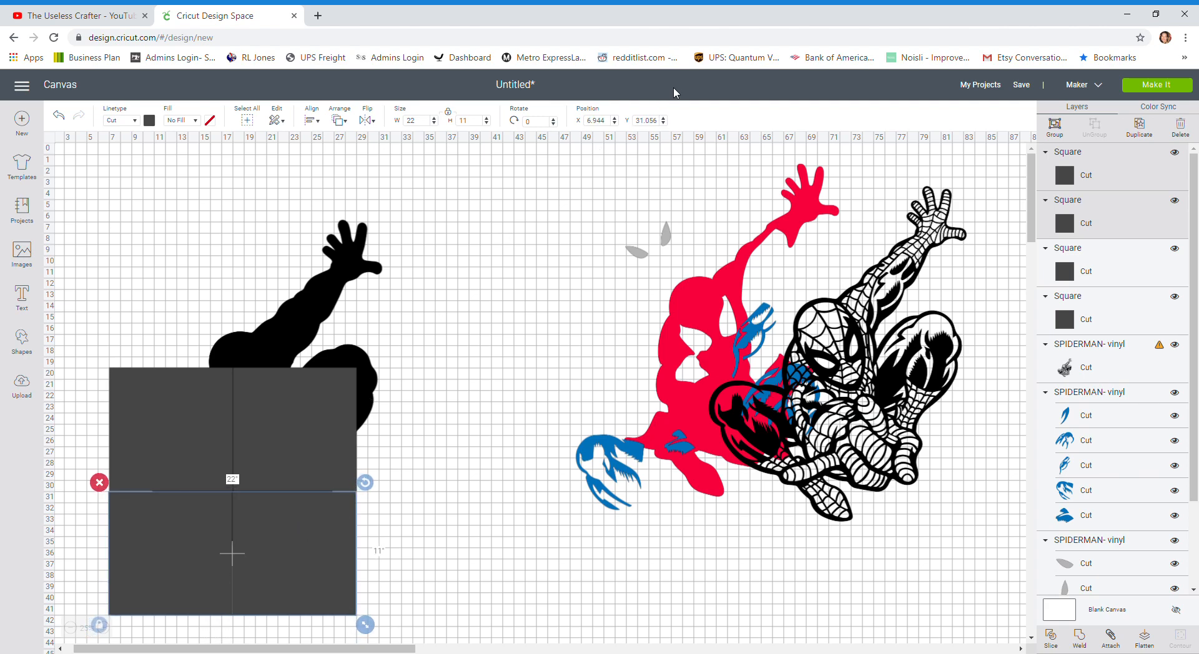
left_click(596, 121)
type("7")
key("Tab")
type("3")
key("Return")
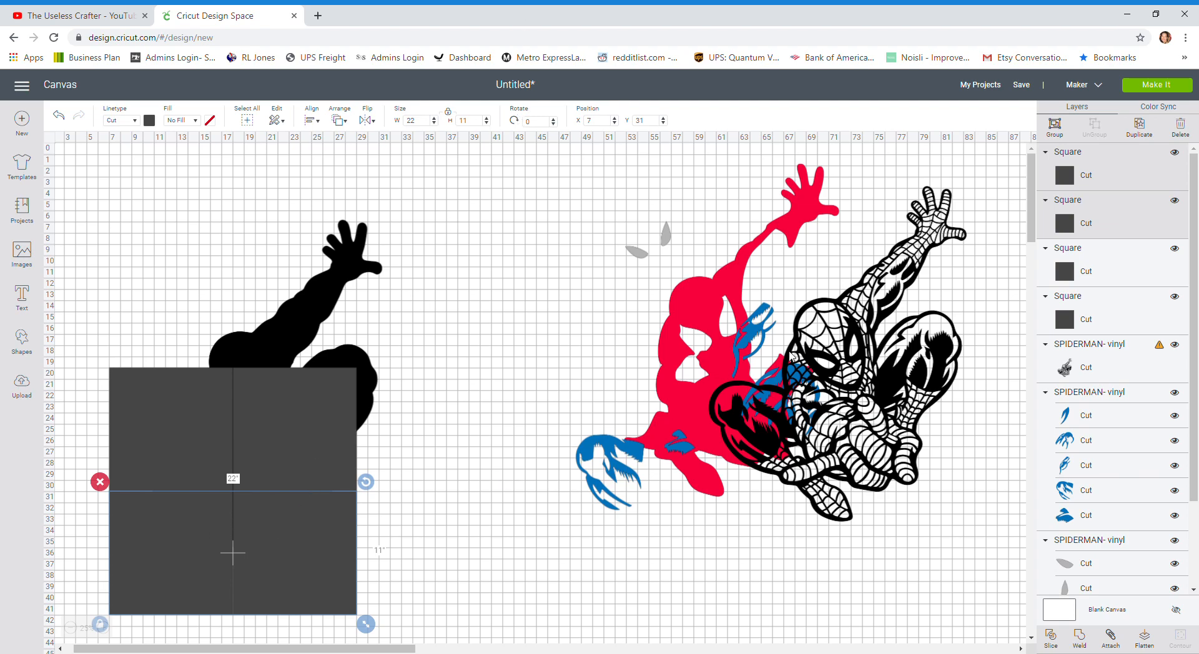
- Duplicate the pair of squares again and place the copy directly above the first row at X 7, Y 9
left_click(1140, 128)
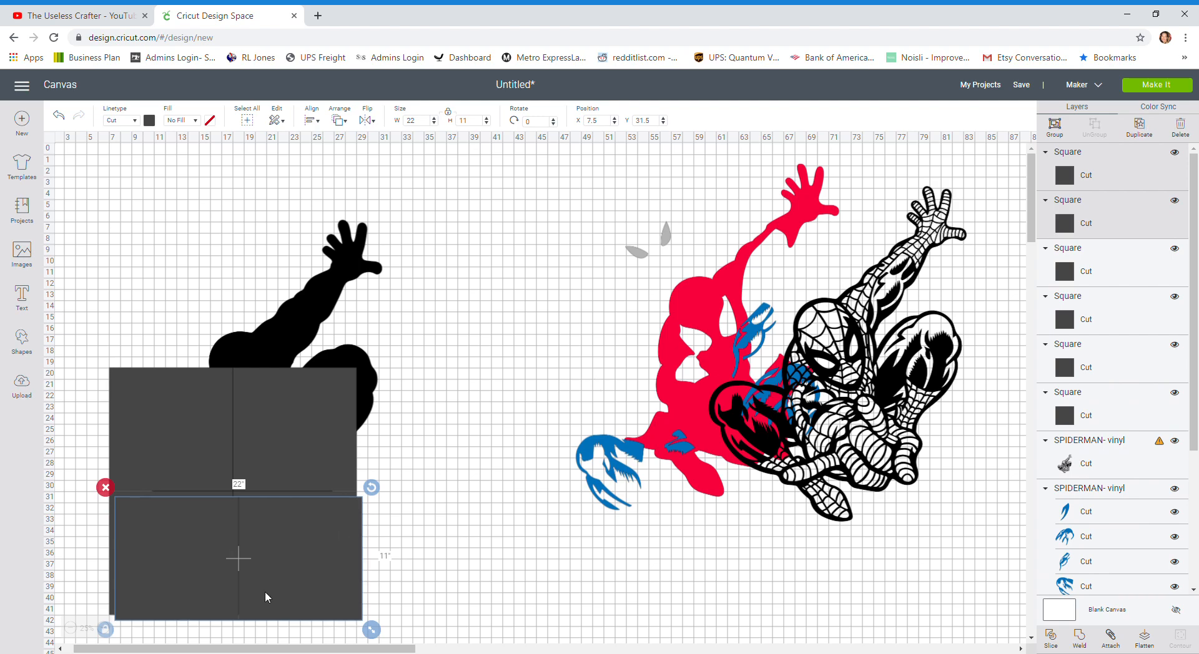
left_click_drag(313, 578, 306, 320)
left_click(597, 121)
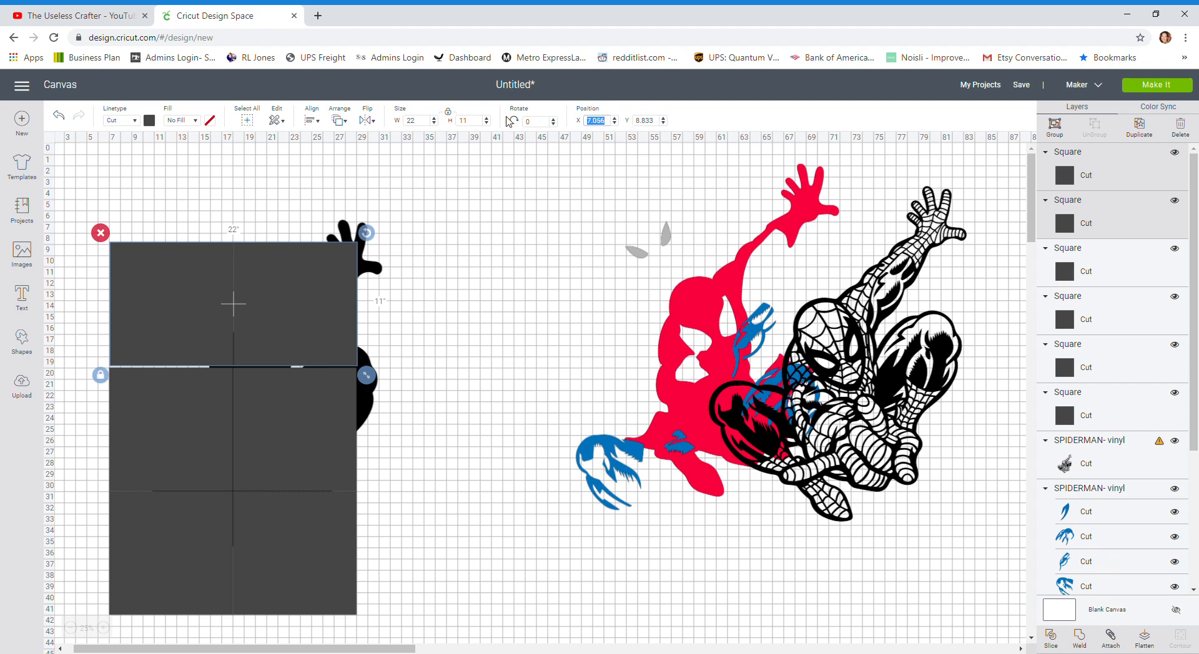
type("7")
key("Tab")
type("8")
key("Return")
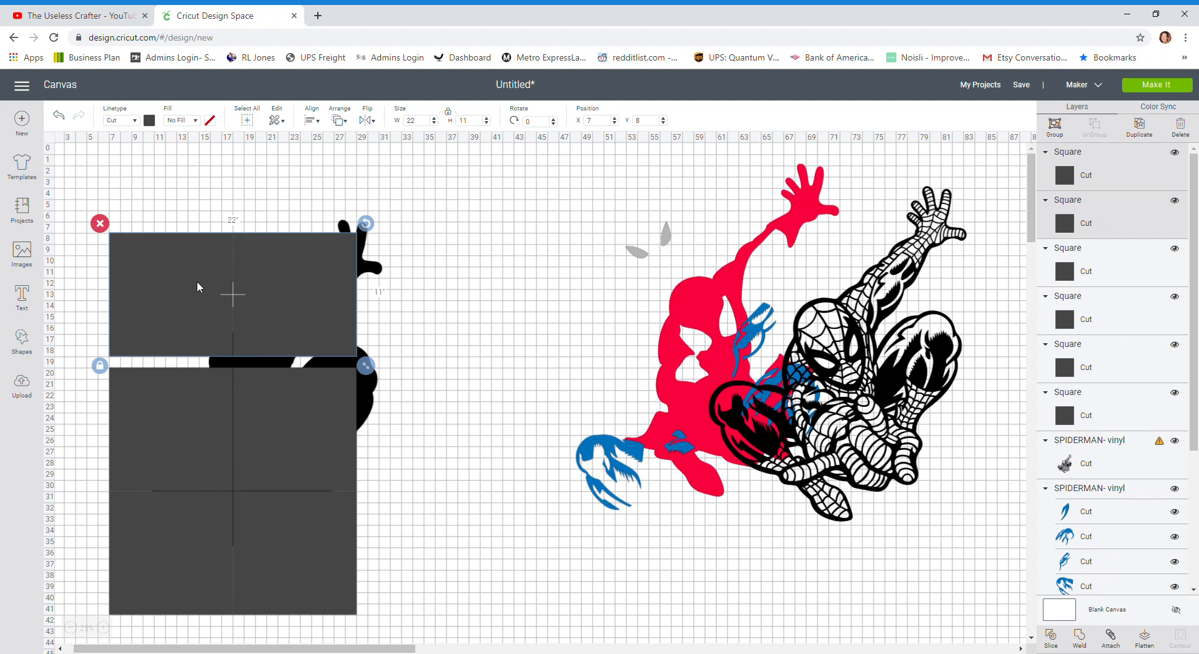
left_click(640, 120)
key("Return")
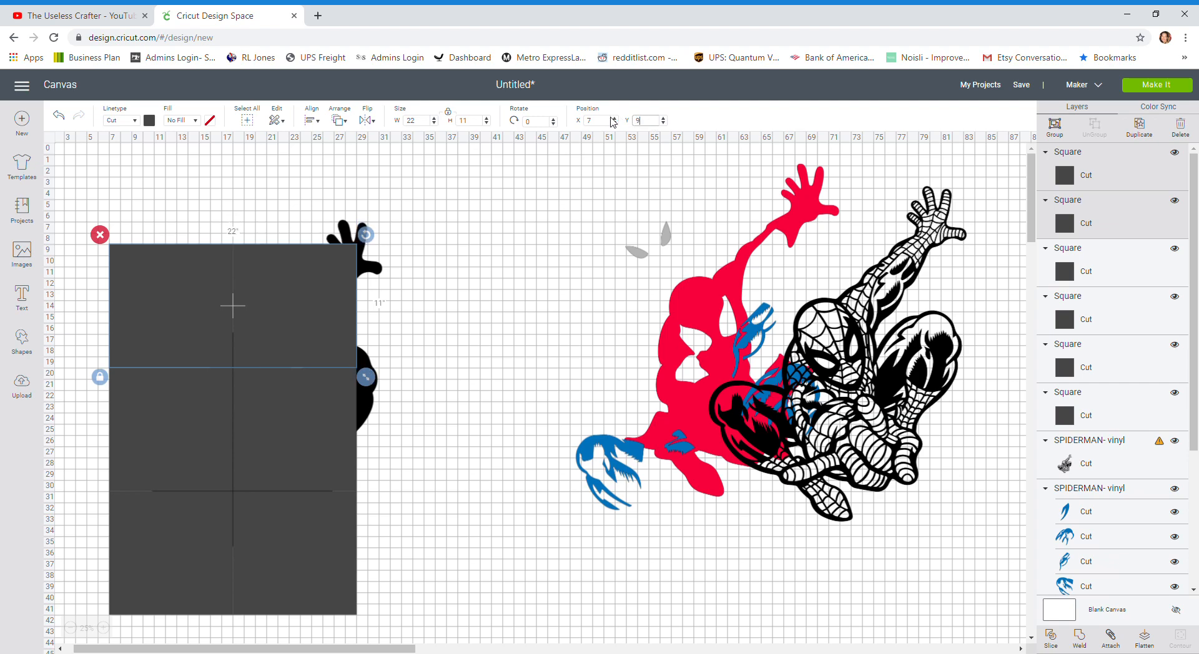
left_click(500, 306)
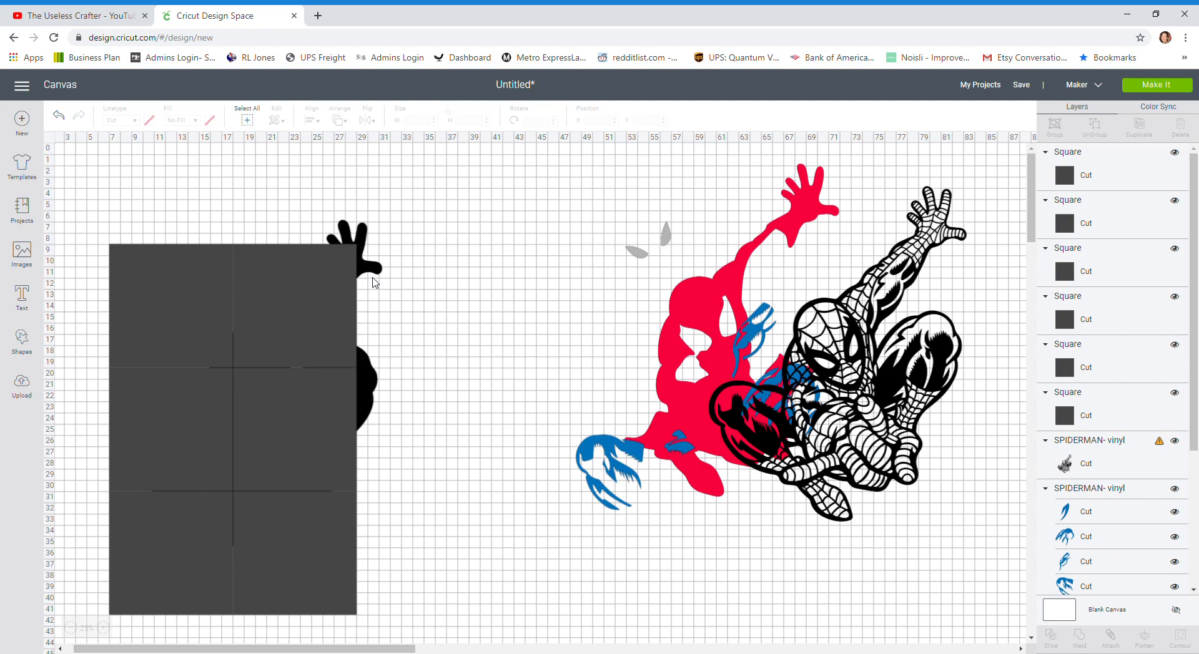
- Bring the black silhouette to the front, rotate it to about 341 degrees and fit it inside the grid of squares
left_click(378, 273)
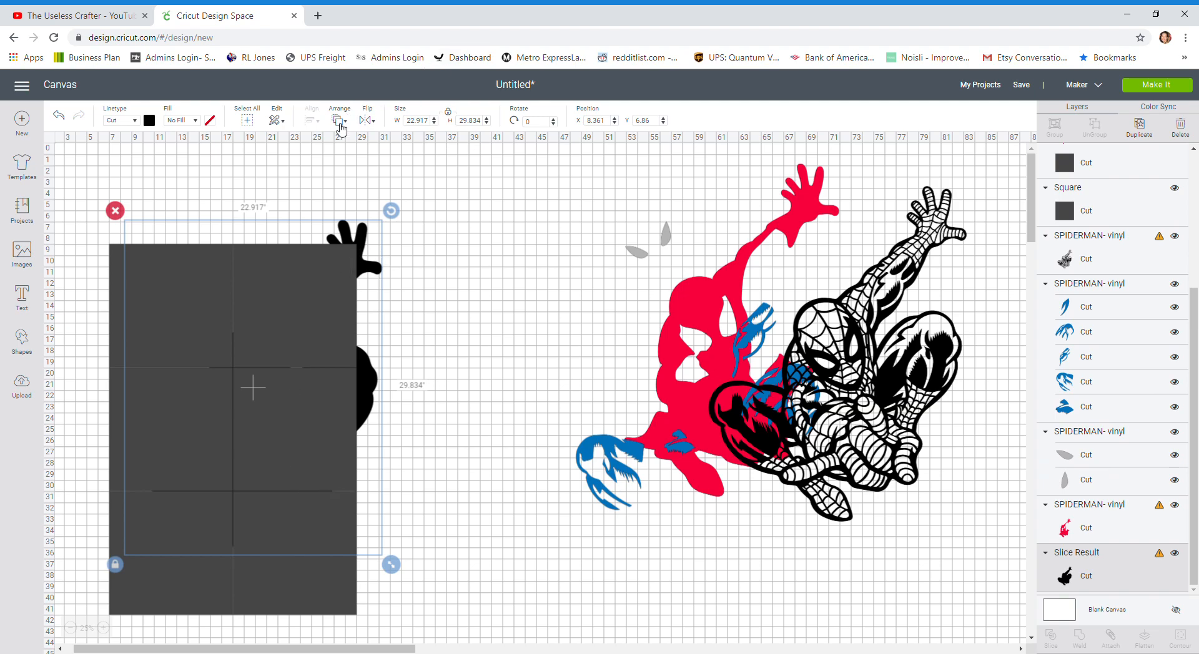
left_click(339, 122)
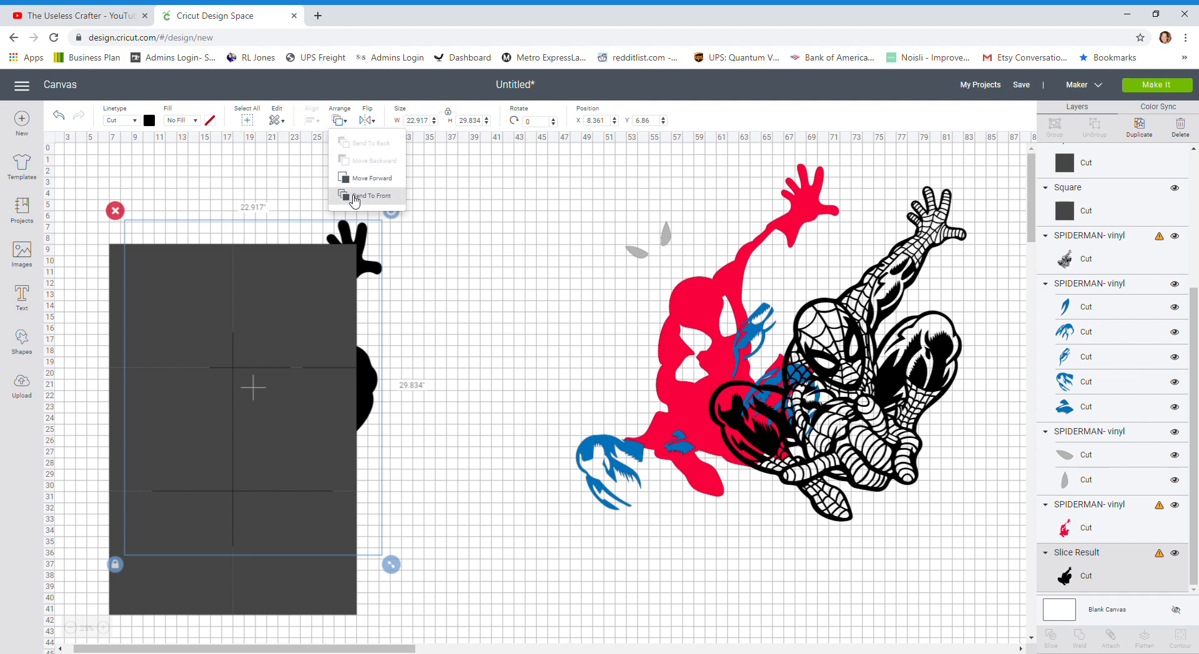
left_click(354, 198)
left_click_drag(286, 402, 276, 441)
left_click_drag(382, 250, 311, 226)
mouse_move(299, 421)
left_mouse_down()
mouse_move(270, 432)
mouse_move(283, 432)
left_mouse_up()
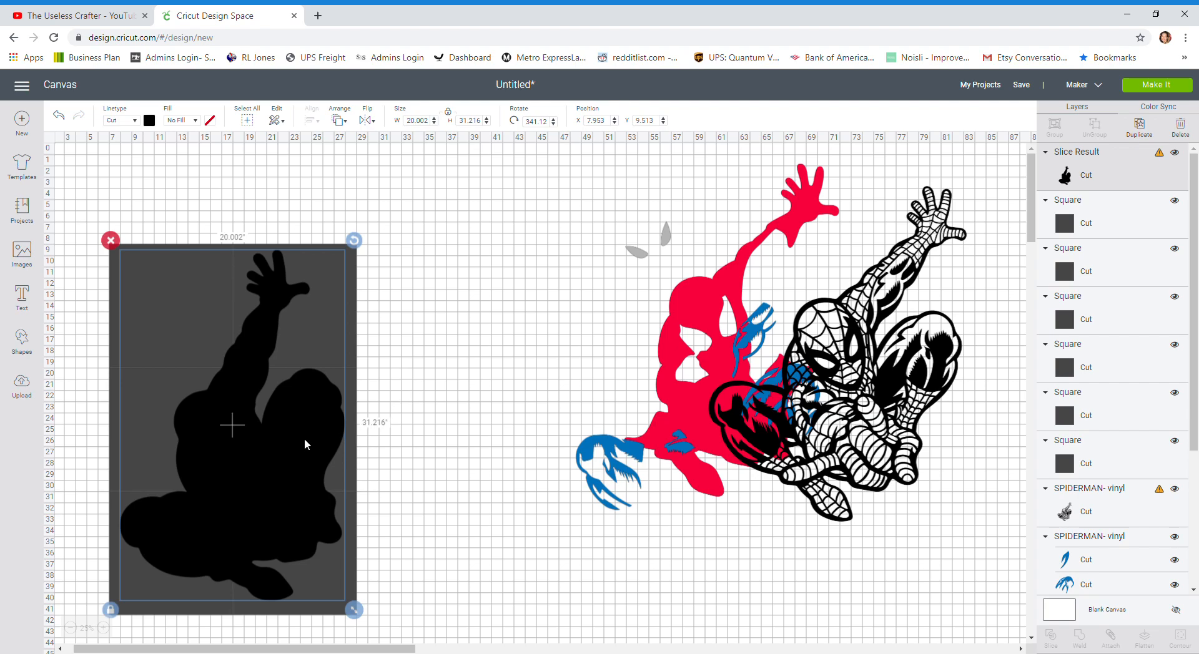
- Send the black silhouette to the back, behind the grid of squares
left_click(340, 121)
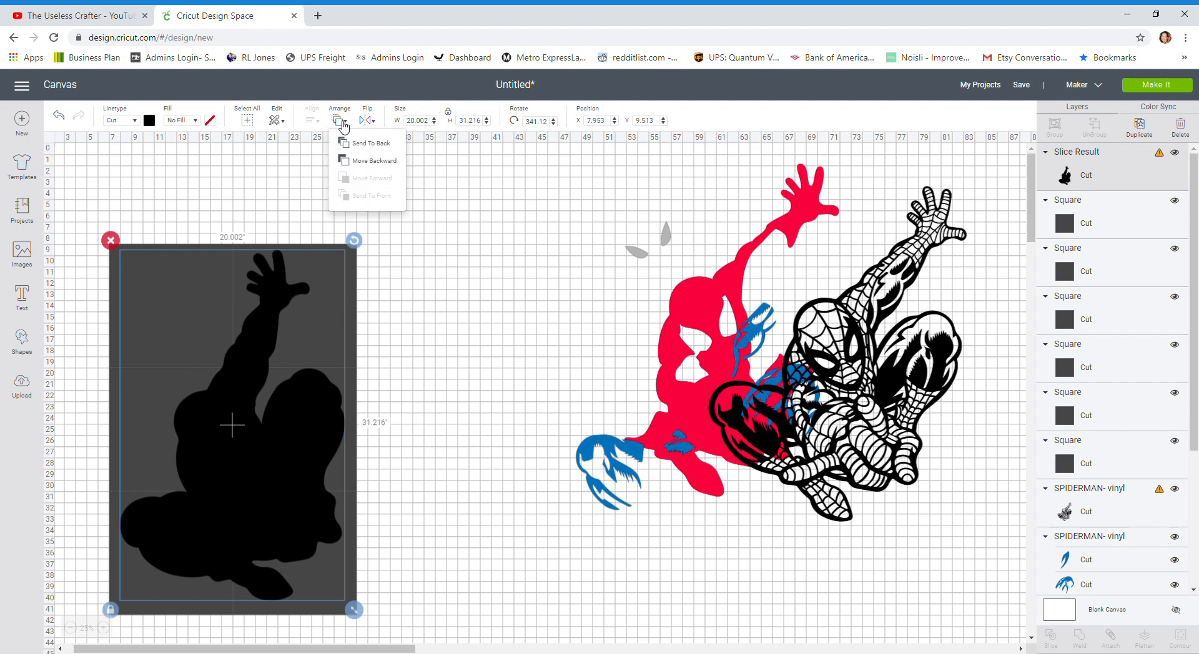
left_click(352, 145)
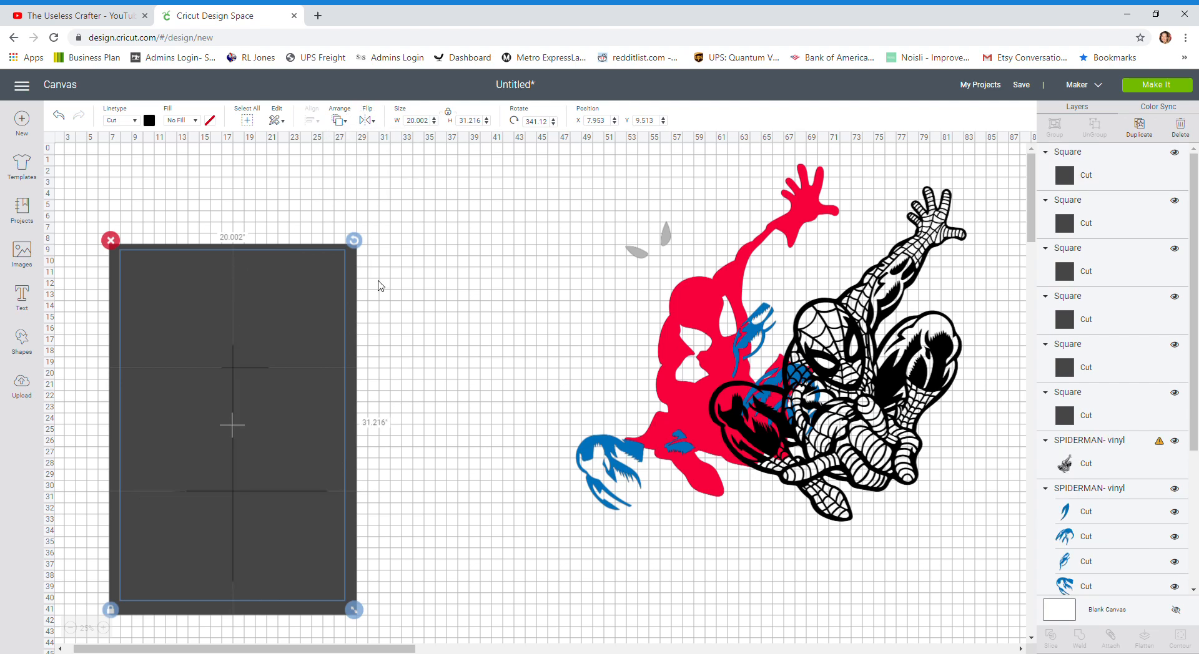
left_click(384, 321)
left_click(169, 302)
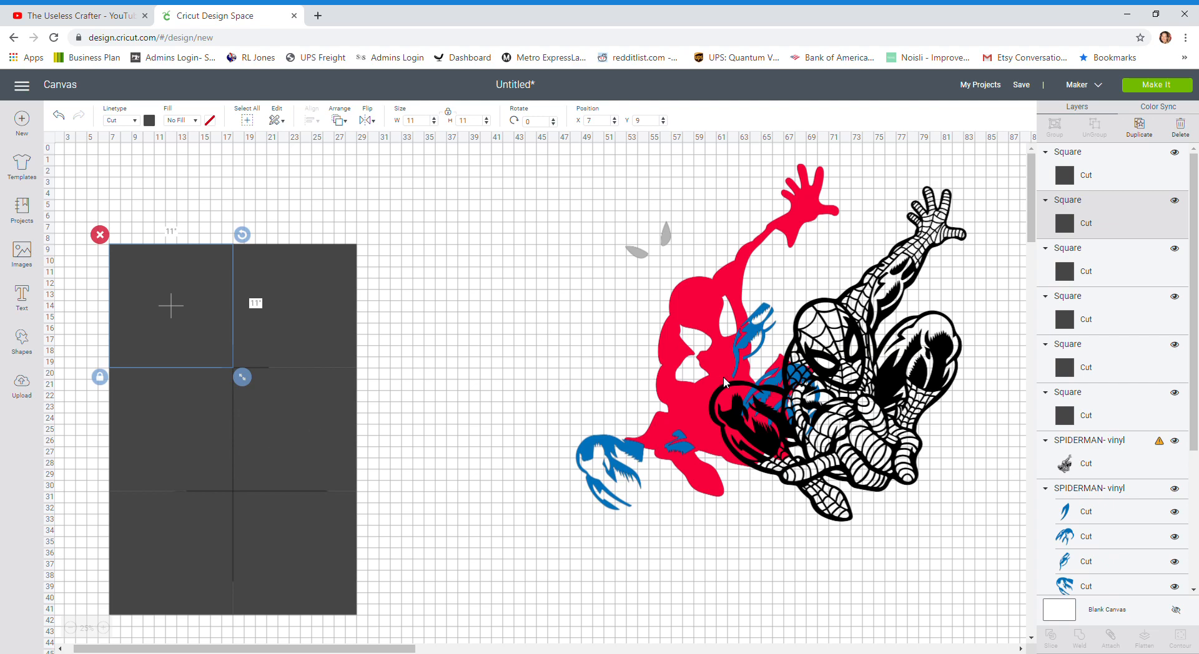
left_click(733, 294)
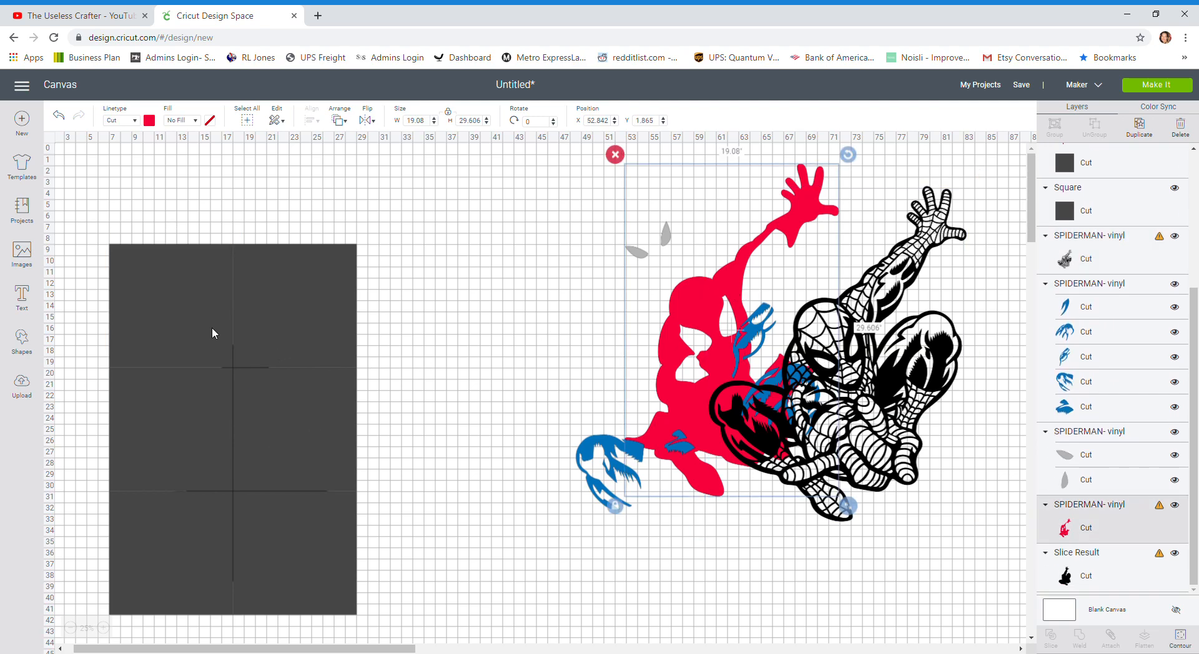
- Duplicate the five grid squares other than the lower-right one and place the copies below the red layer at about X 48, Y 35
left_click(151, 316)
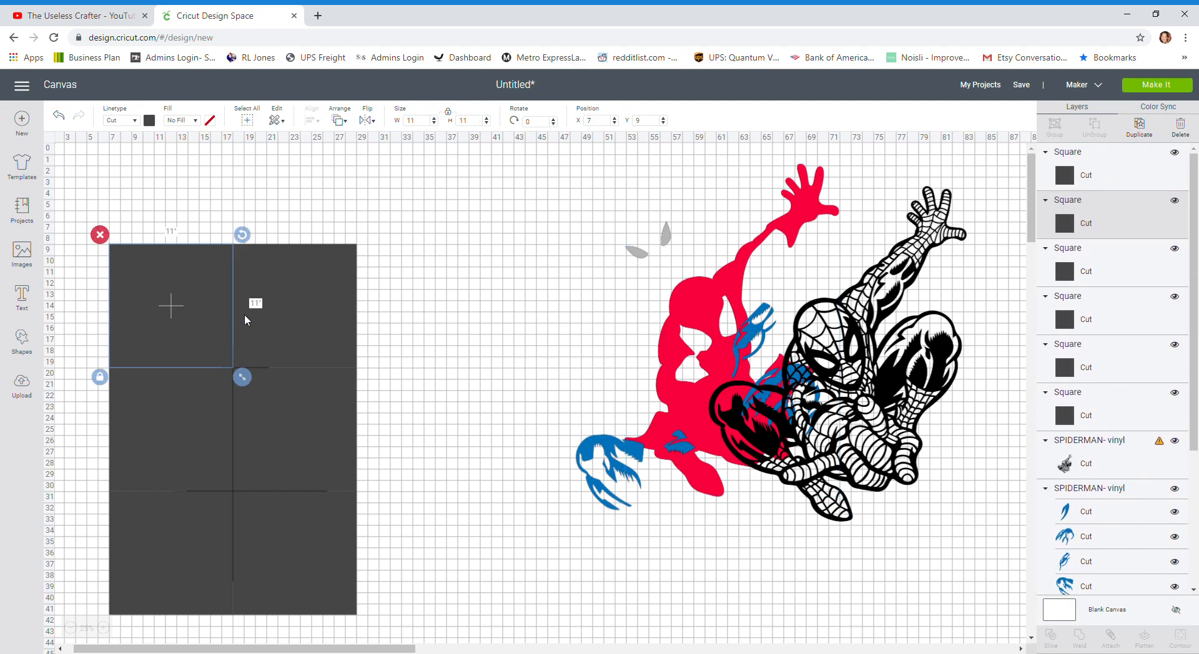
left_click(275, 316, "shift")
left_click(193, 397, "shift")
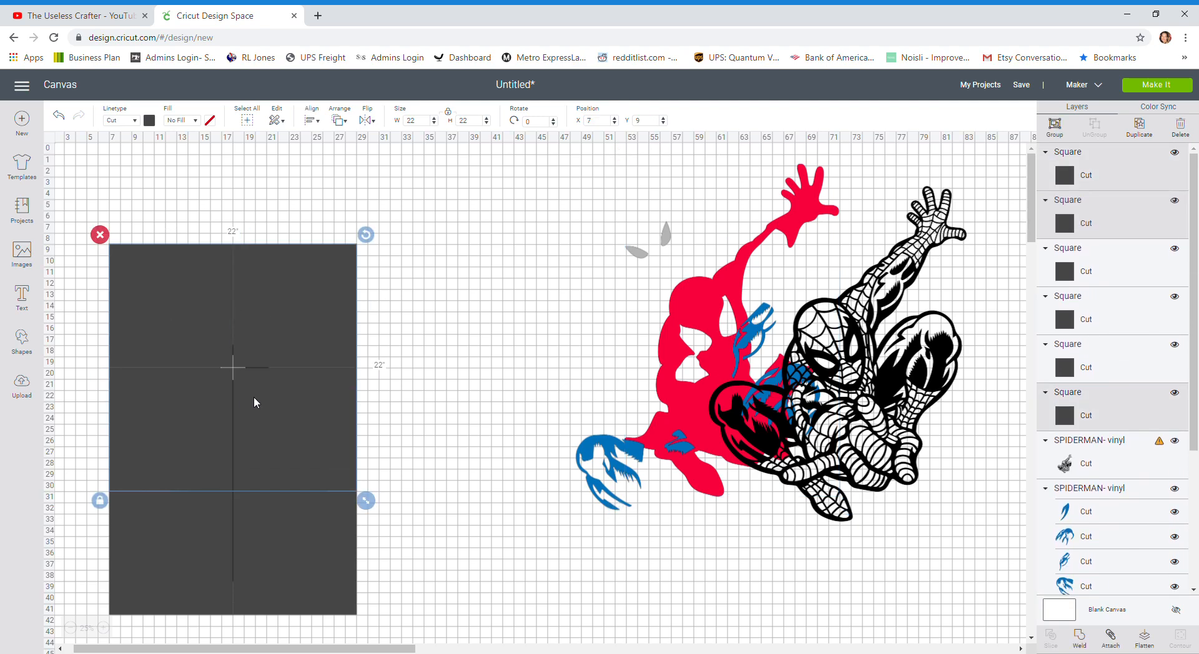
left_click(253, 405, "shift")
left_click(219, 547, "shift")
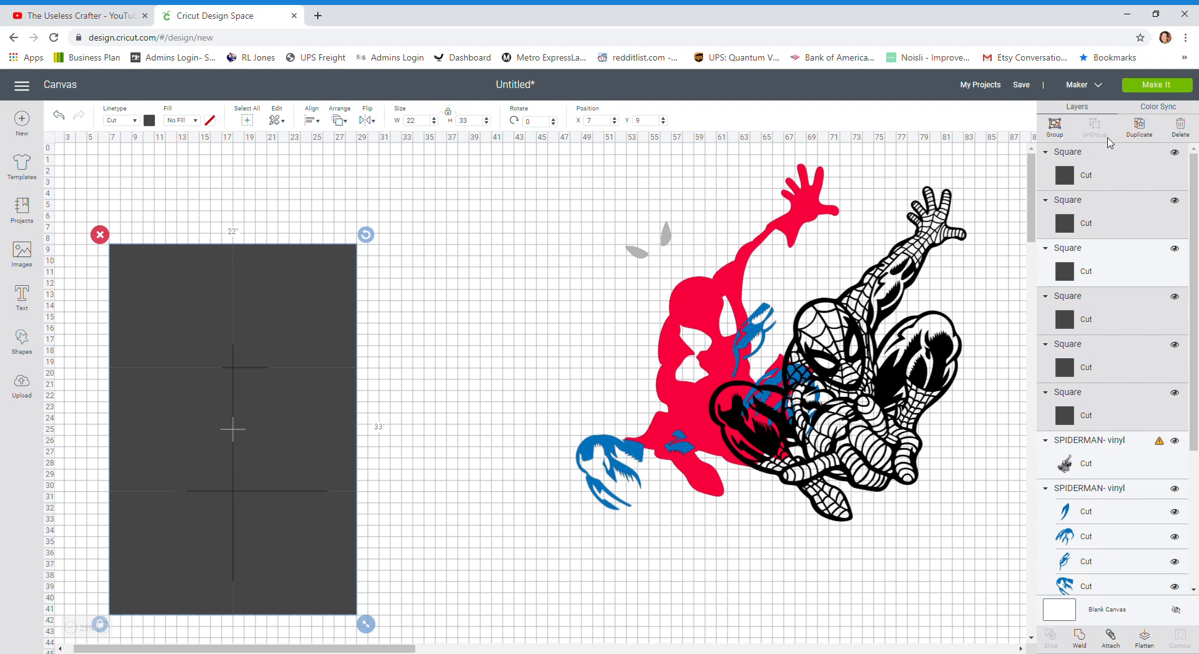
left_click(1142, 127)
scroll(587, 262, "down", 3)
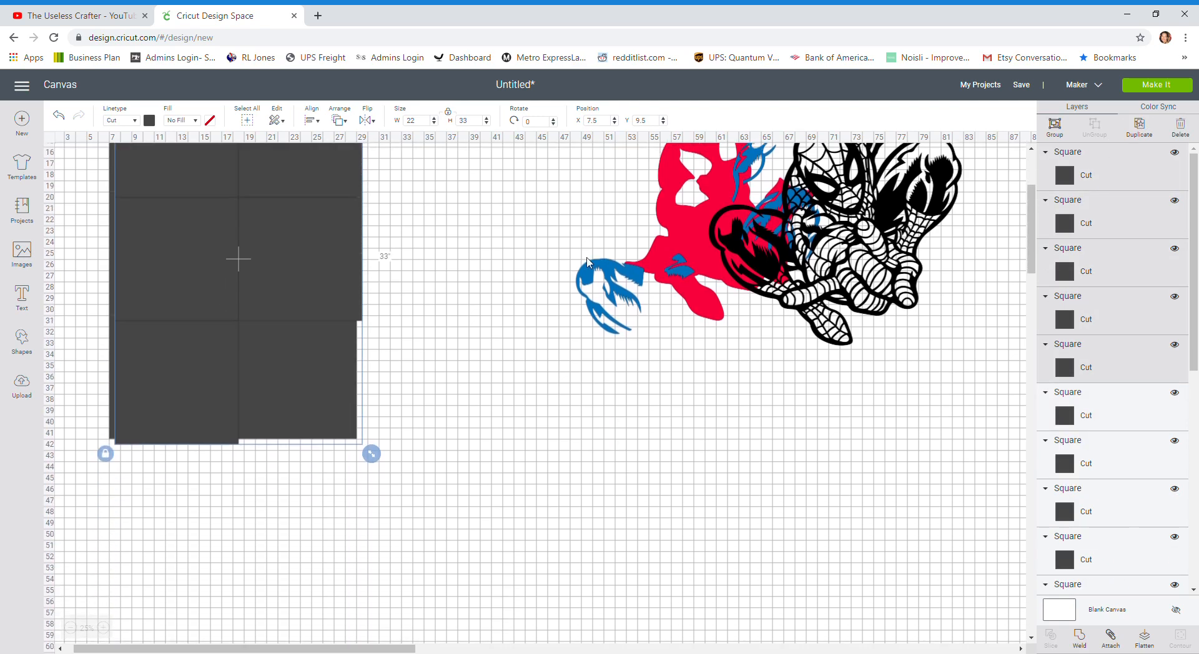
left_click_drag(298, 226, 760, 511)
scroll(757, 499, "down", 3)
scroll(757, 497, "up", 3)
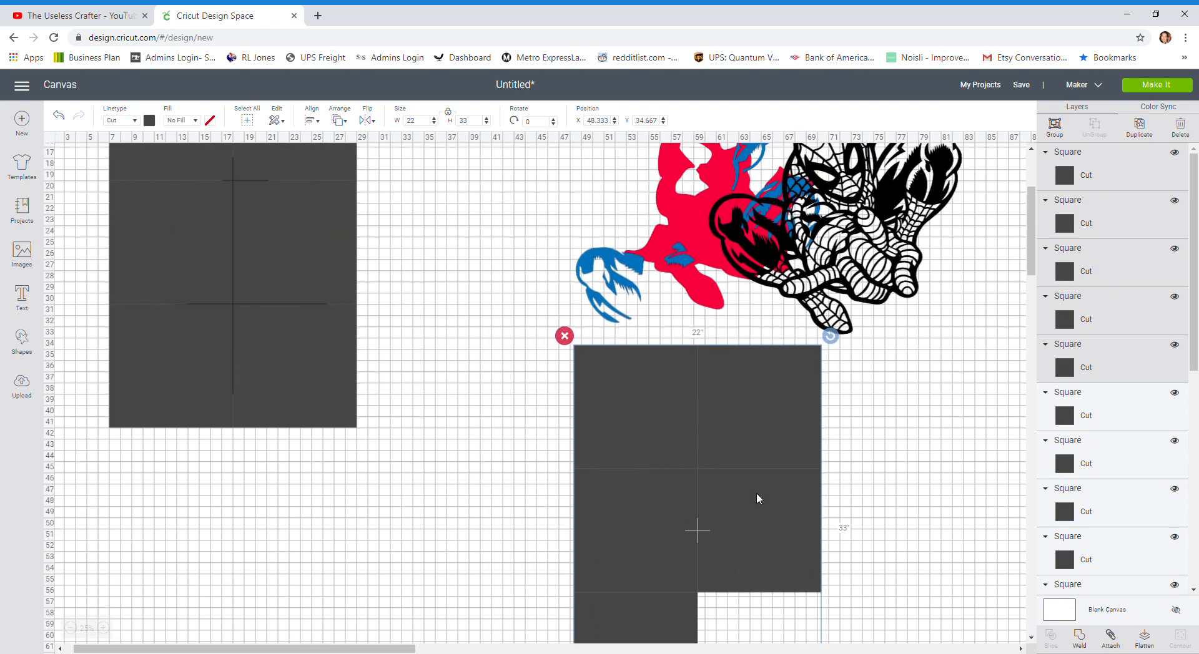
scroll(758, 497, "up", 1)
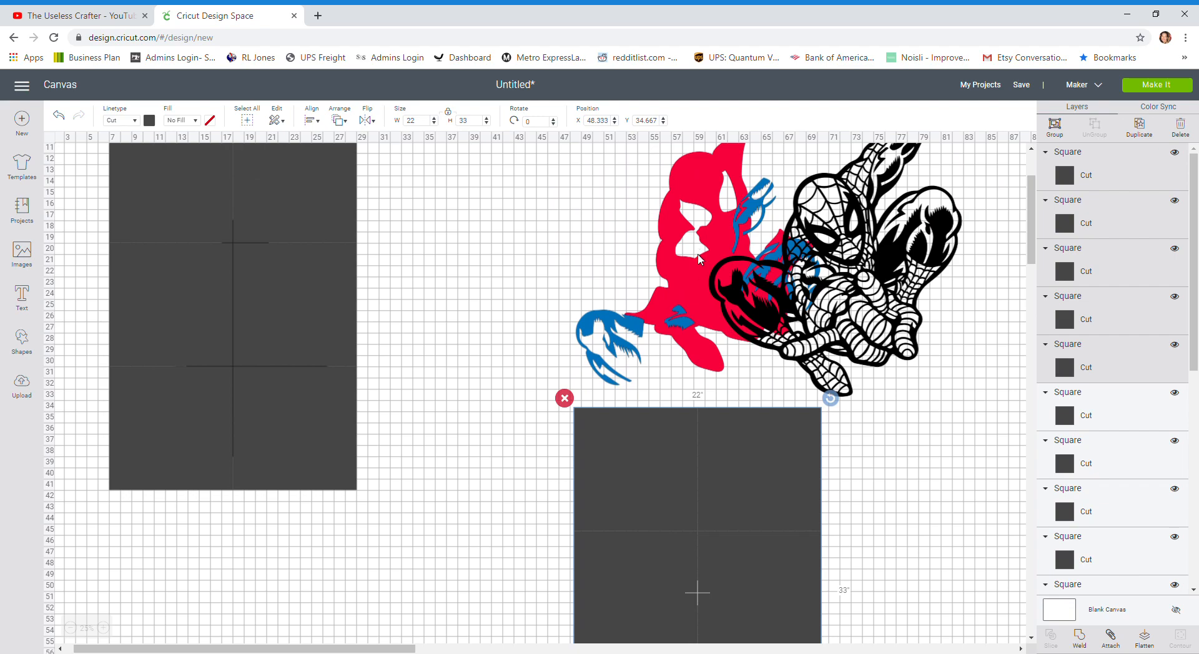
left_click(147, 201)
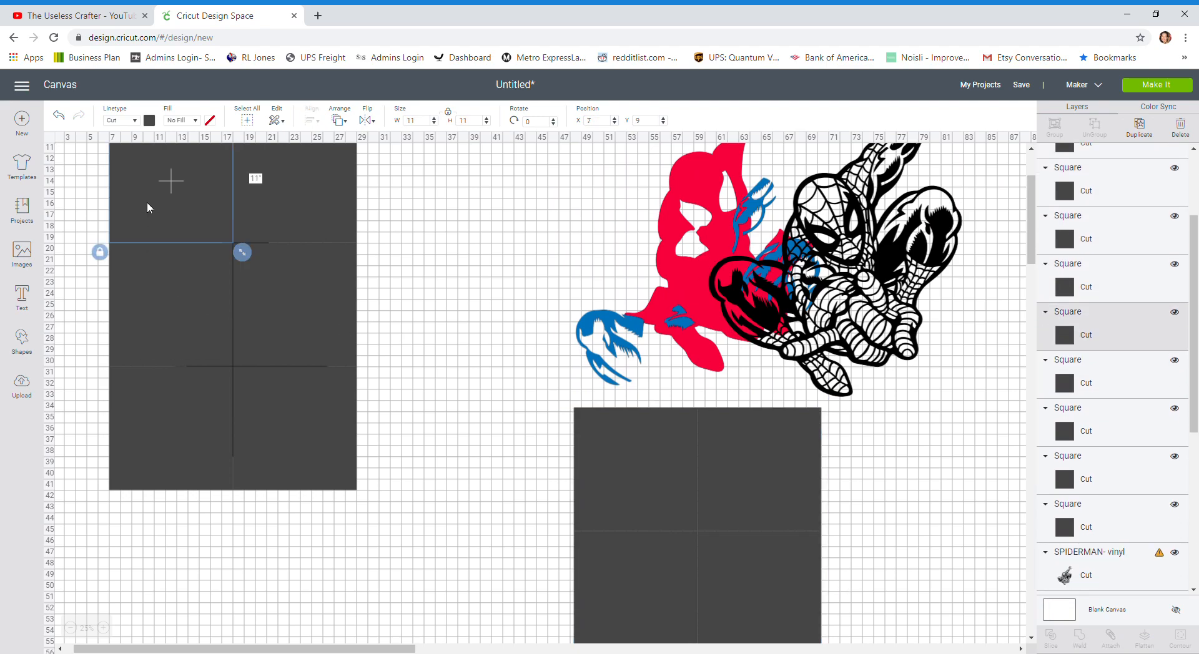
left_click(290, 207, "shift")
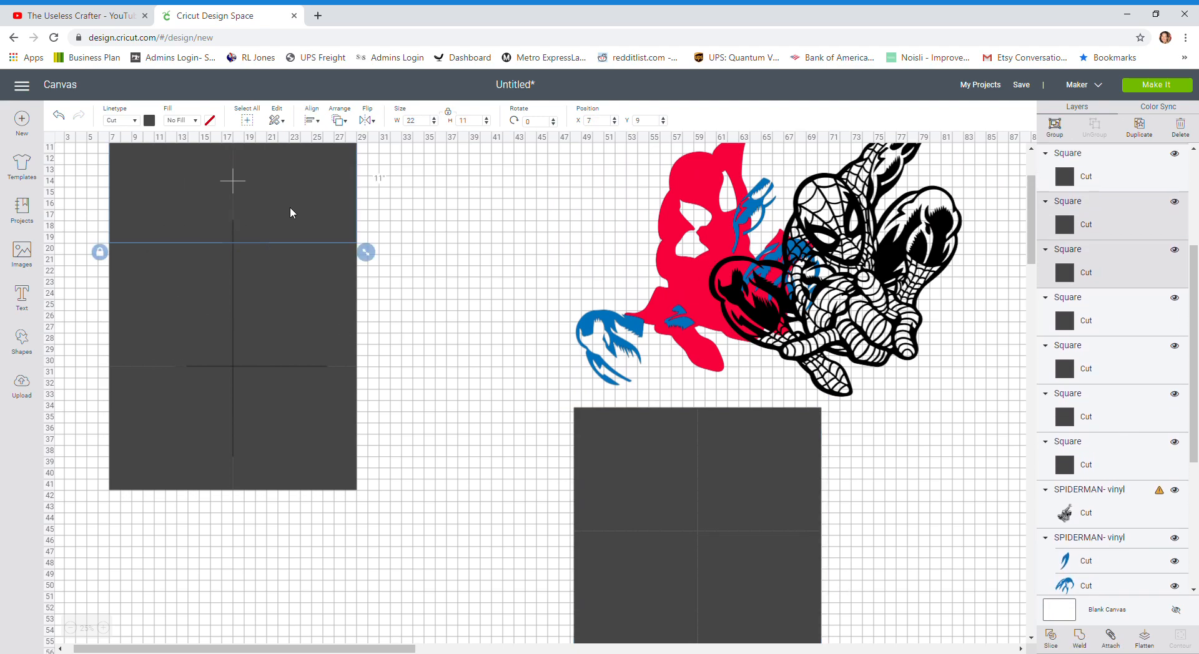
left_click(167, 287, "shift")
left_click(281, 380, "shift")
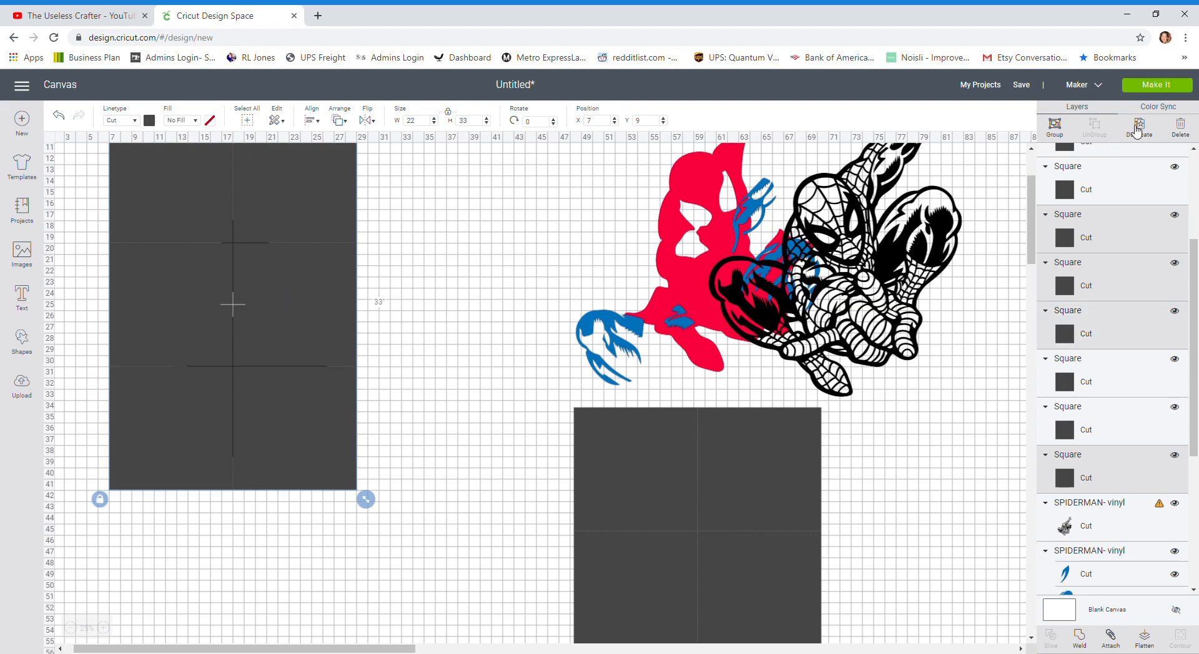
left_click(1139, 127)
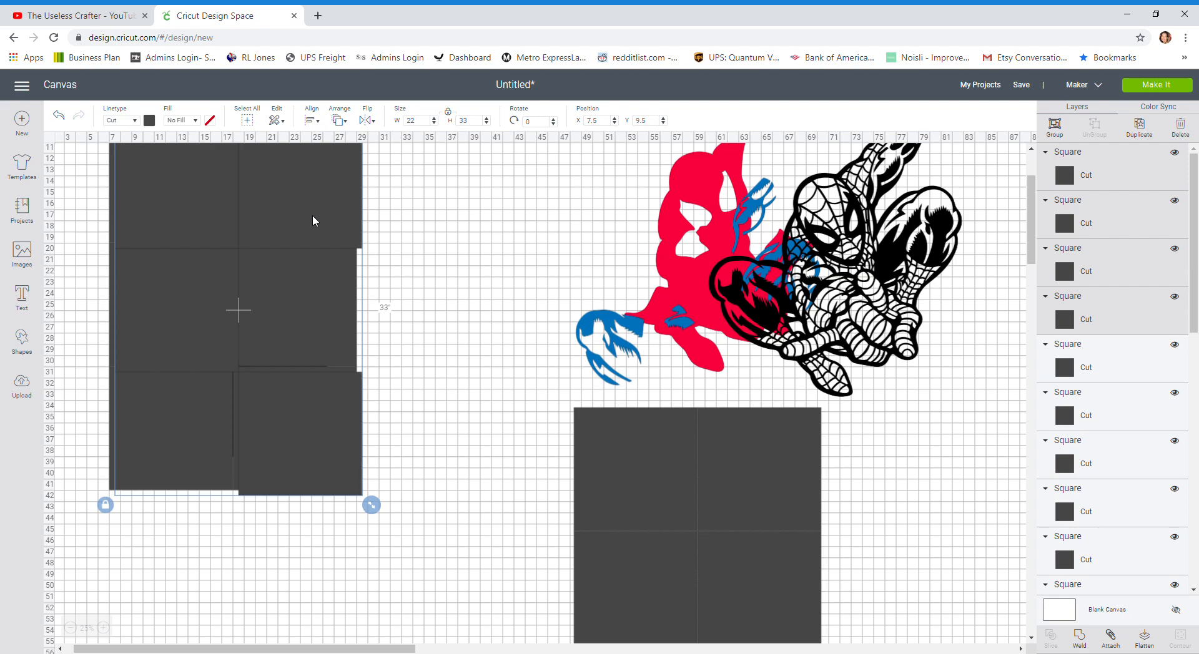
left_click_drag(312, 214, 557, 417)
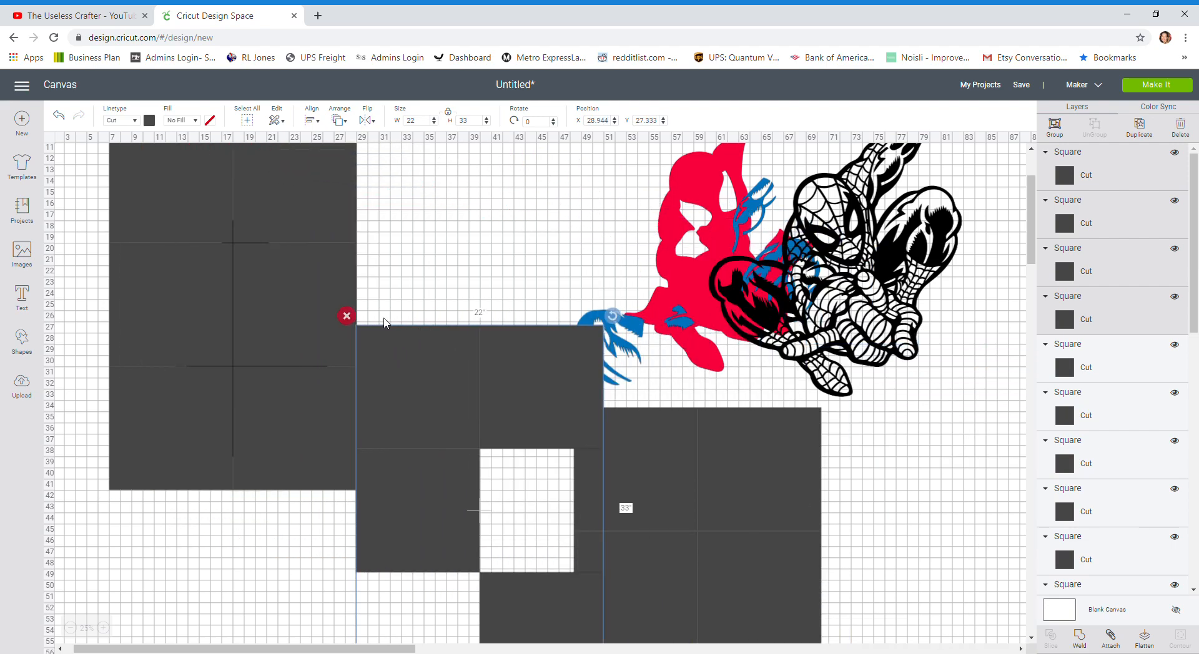
left_click(346, 317)
- Duplicate all six squares of the grid and place the copy beside the other duplicated squares at about X 71, Y 32
left_click(179, 189)
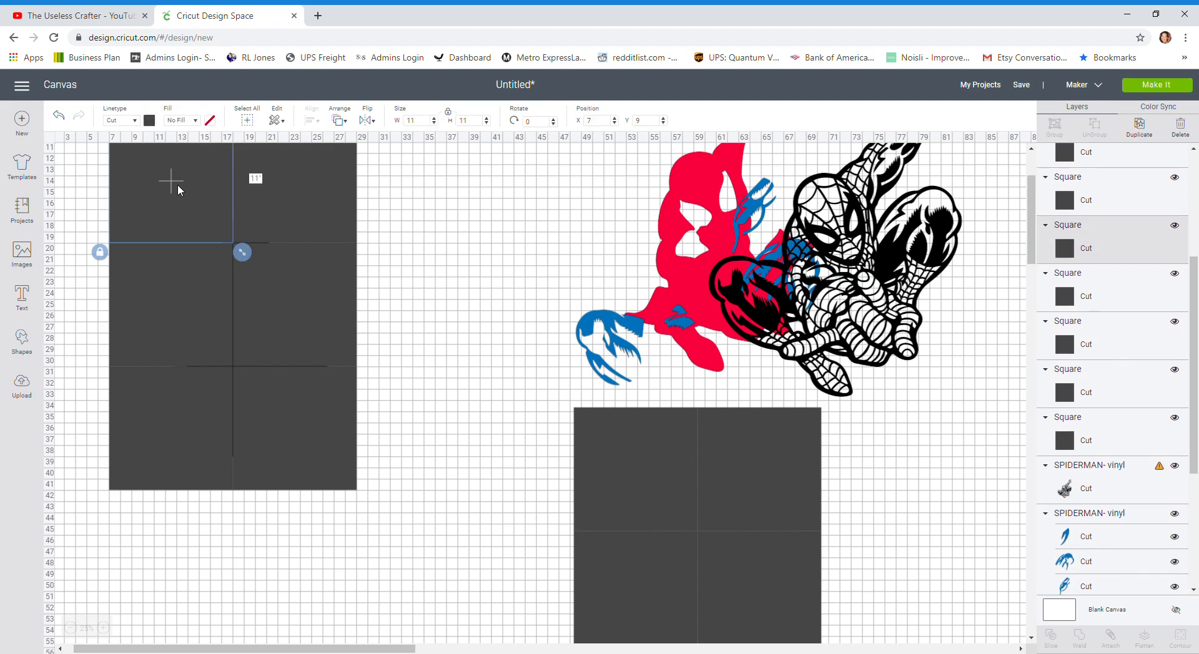
left_click(260, 188, "shift")
left_click(212, 275, "shift")
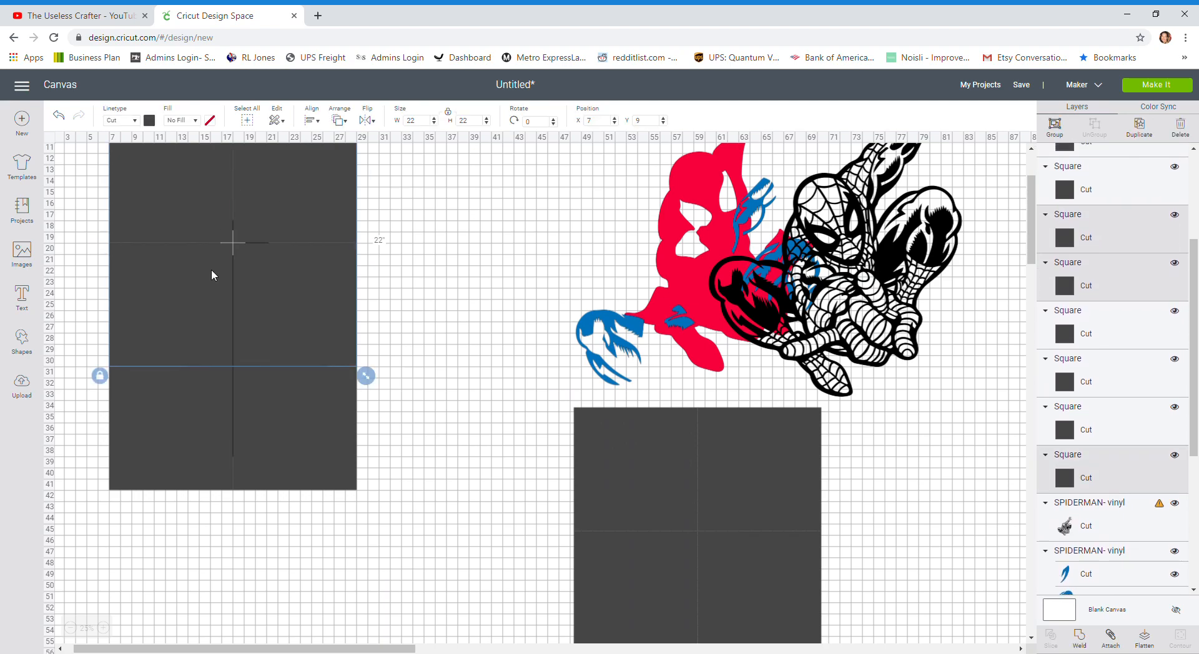
left_click(292, 283, "shift")
left_click(185, 382, "shift")
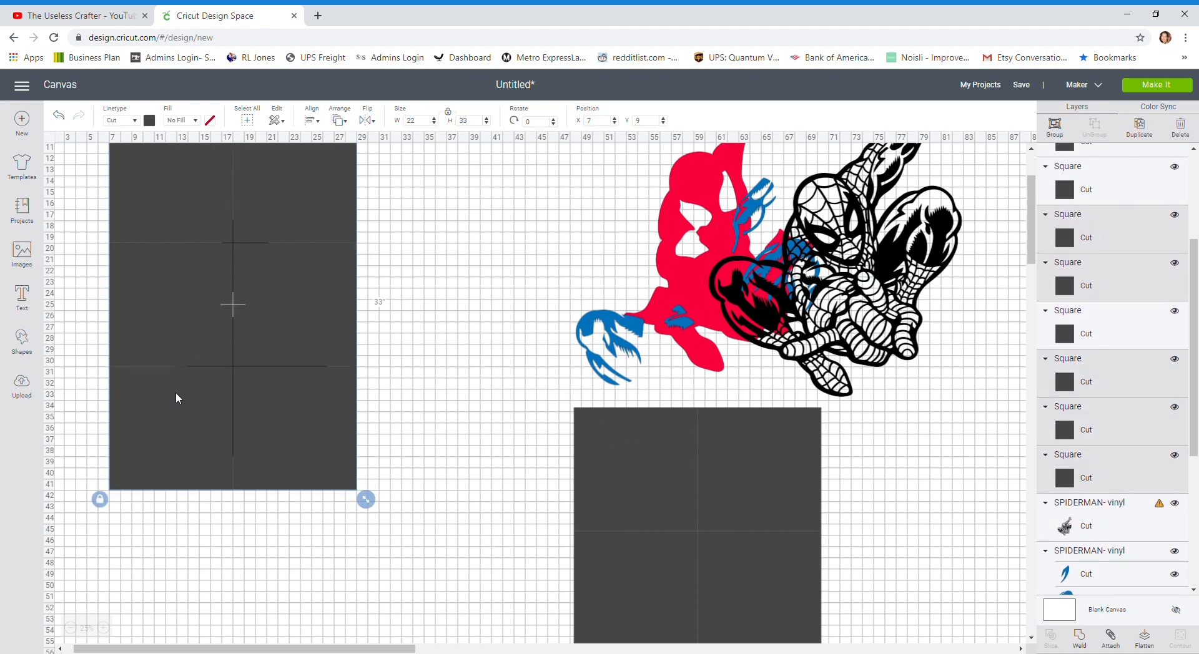
left_click(301, 410, "shift")
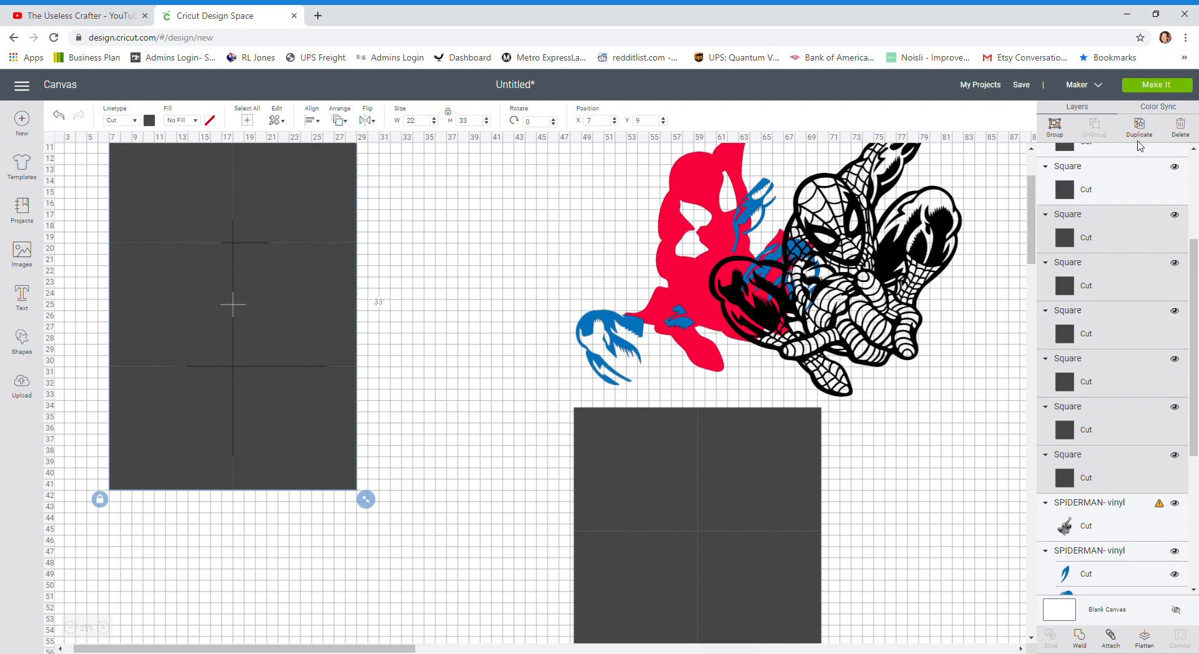
left_click(1140, 128)
left_click_drag(313, 216, 1032, 482)
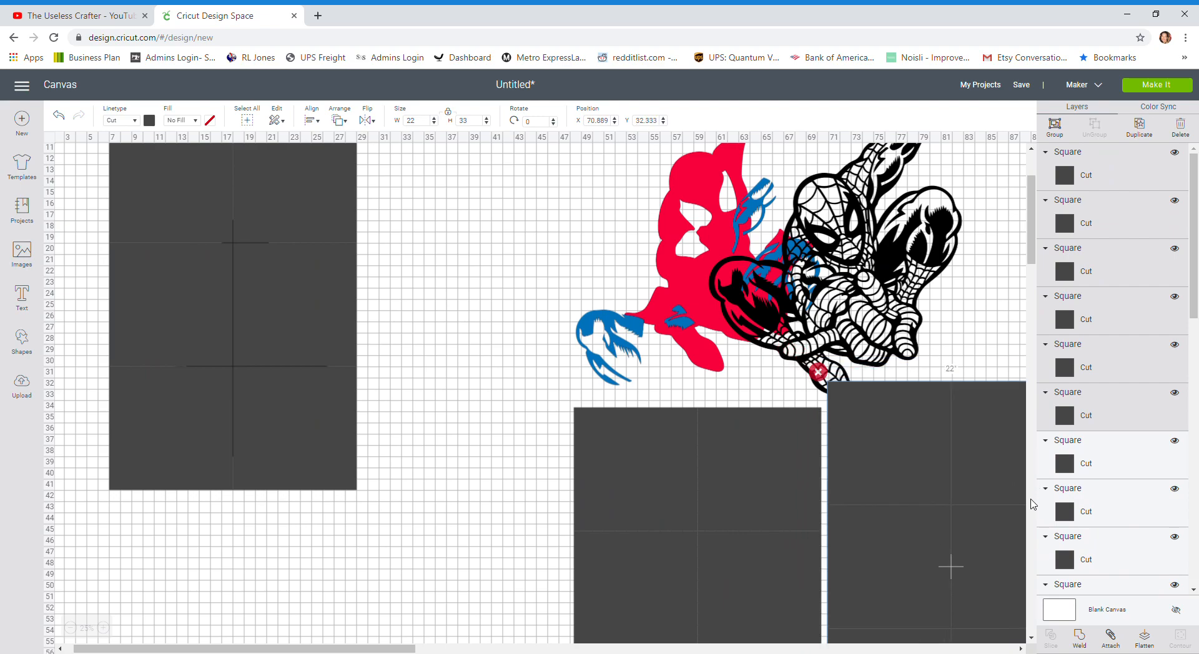
left_click(407, 279)
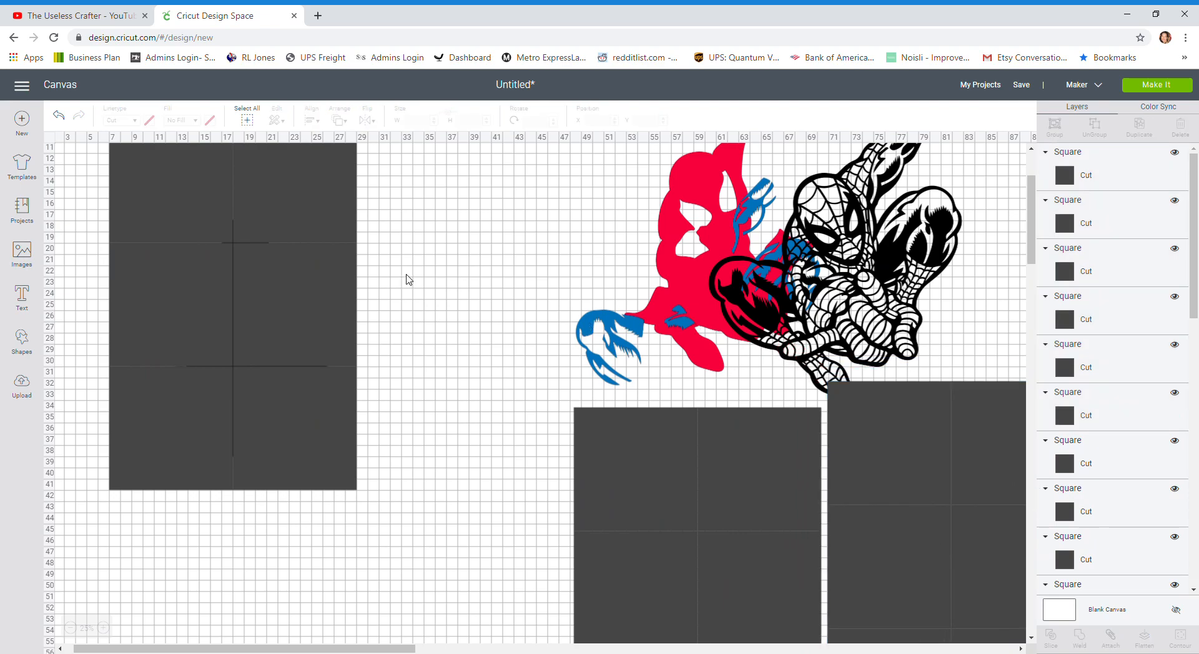
- Select the black Slice Result silhouette layer and bring it to the front of the grid of squares
scroll(408, 279, "up", 2)
scroll(323, 356, "down", 2)
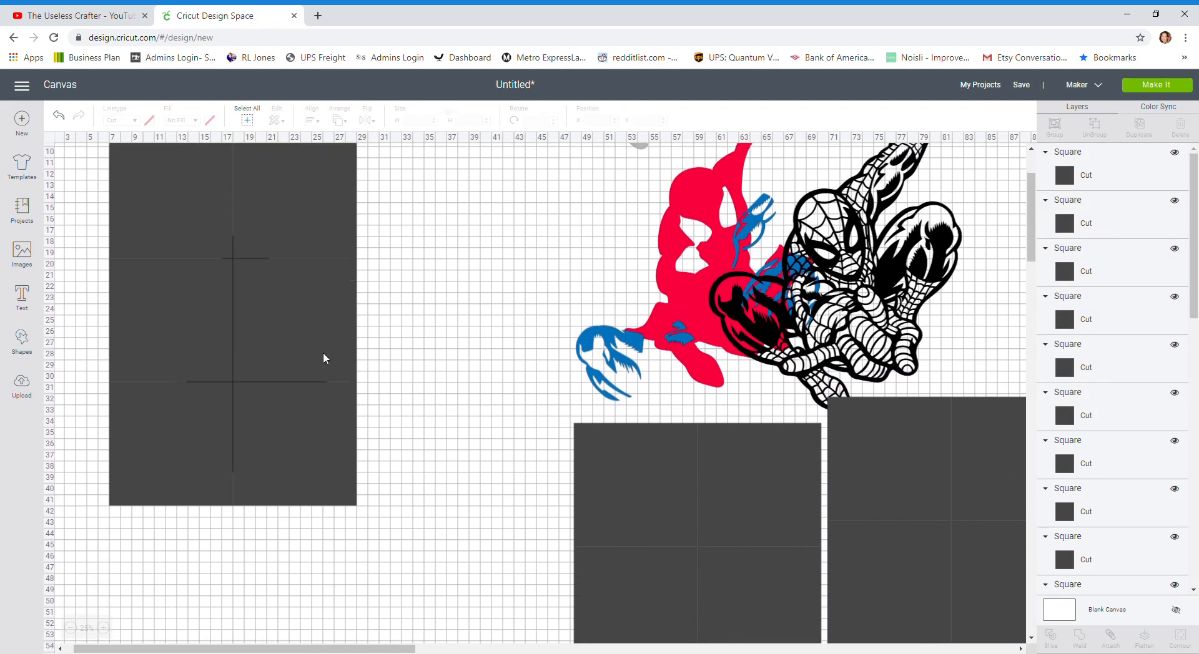
scroll(203, 376, "up", 1)
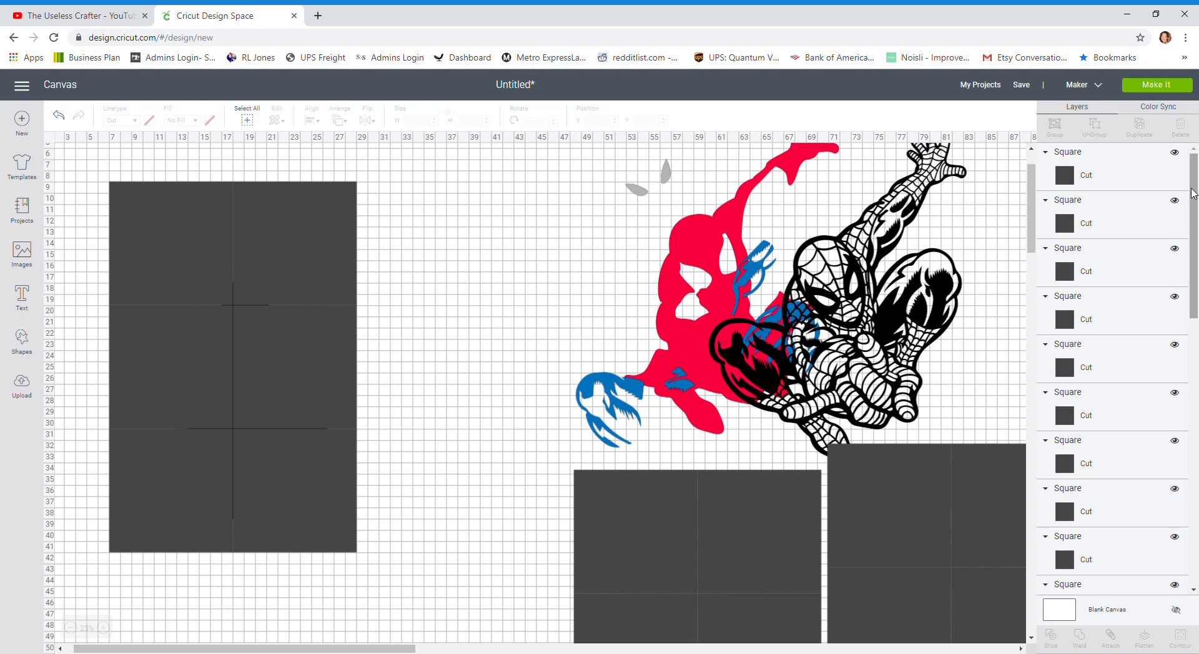
left_click_drag(1194, 194, 1194, 490)
left_click(1077, 573)
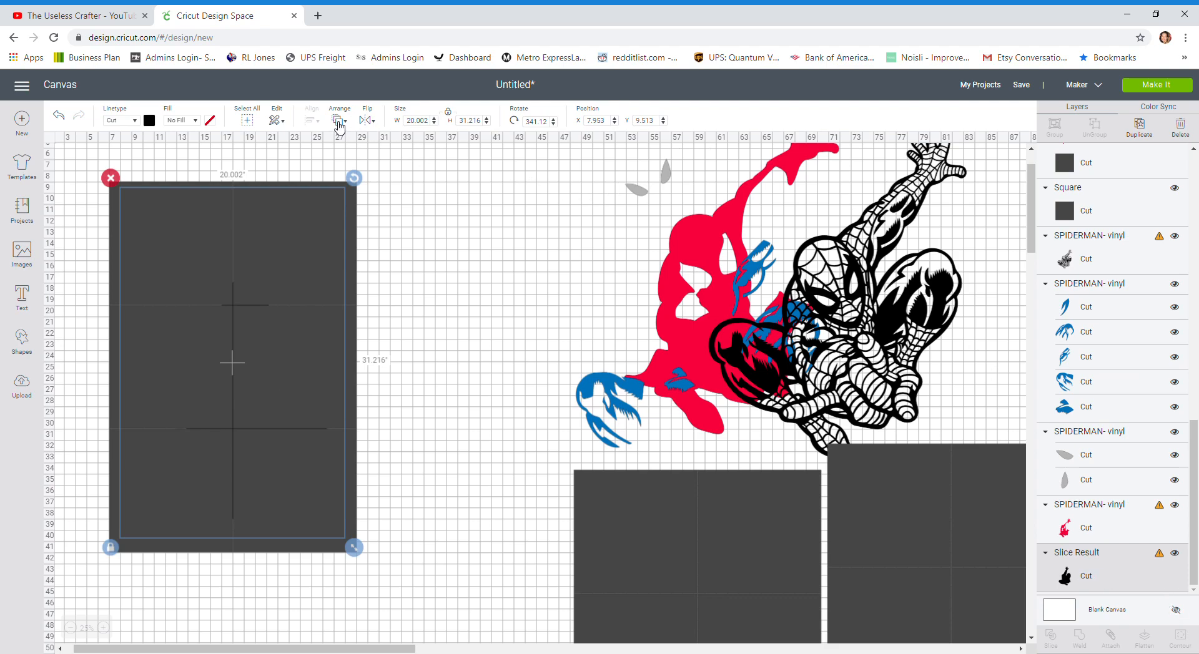
left_click(337, 122)
left_click(355, 195)
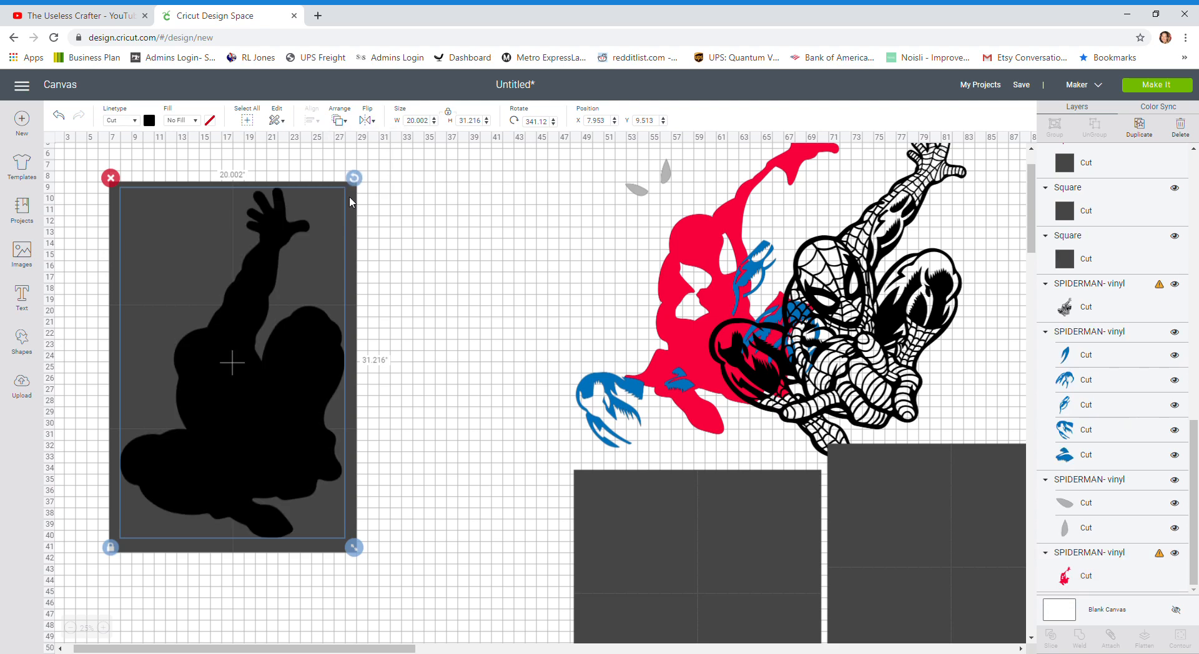
- Change the black silhouette's colour to white
left_click(477, 268)
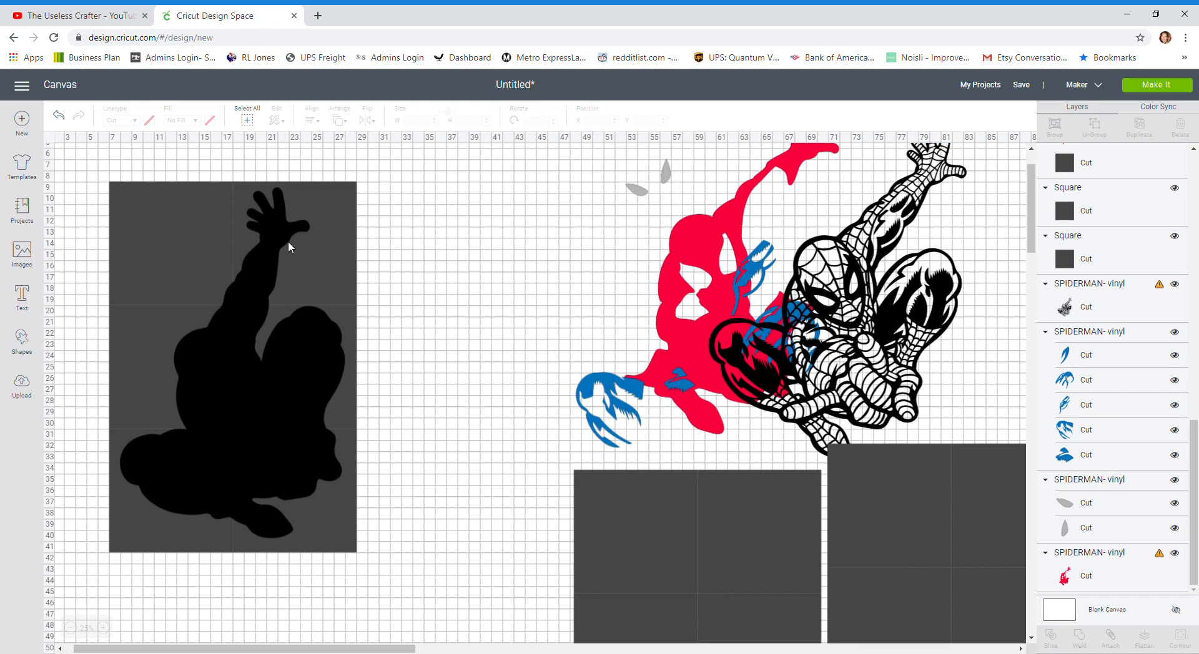
left_click(268, 233)
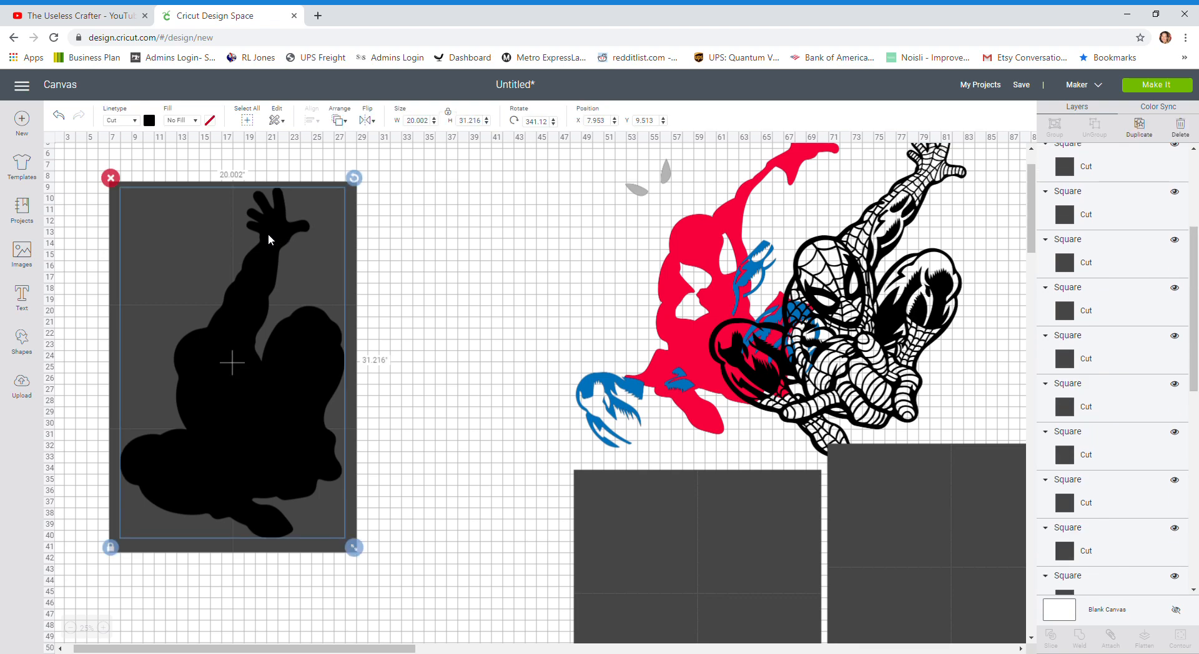
left_click(149, 121)
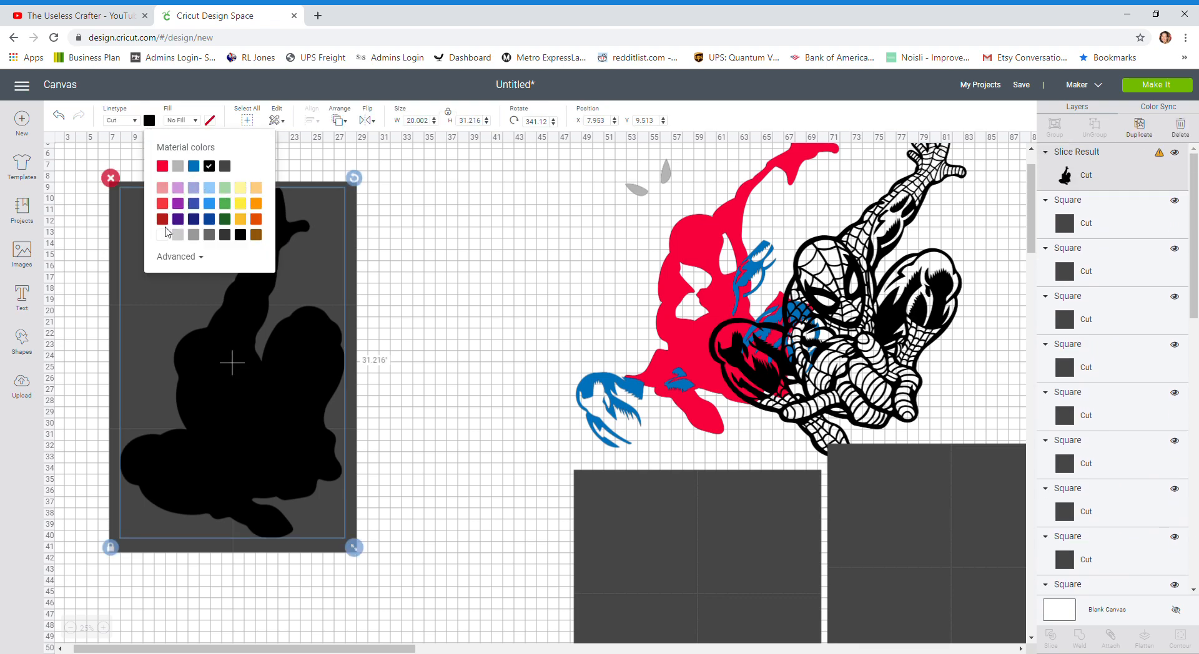
left_click(164, 234)
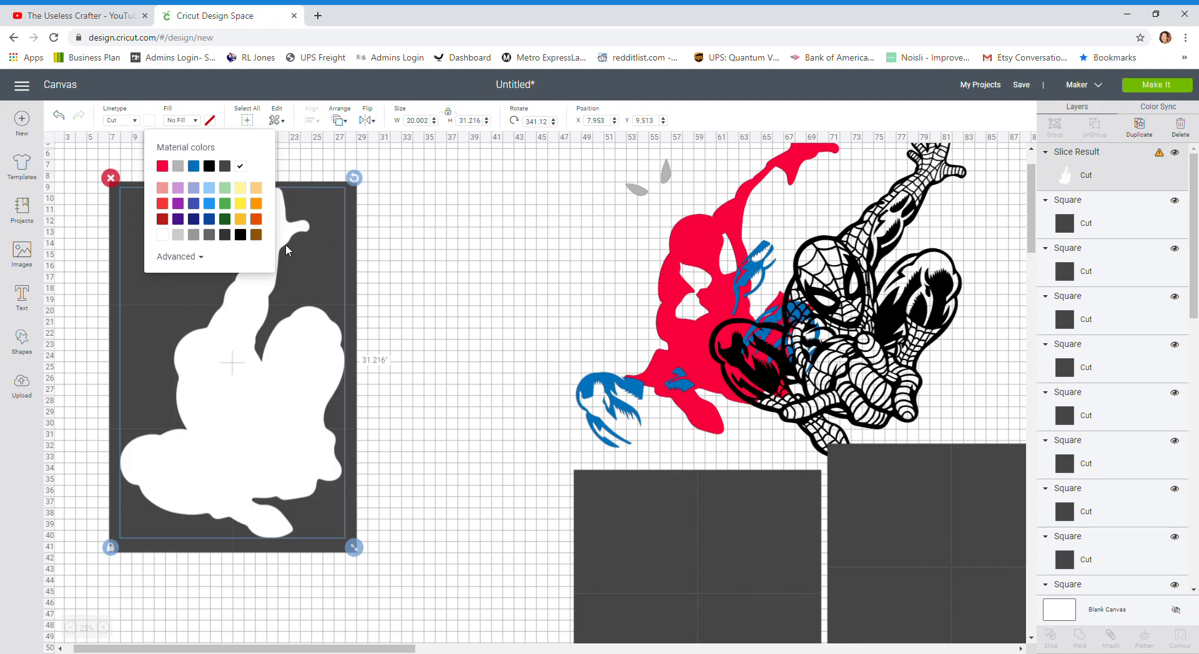
left_click(459, 261)
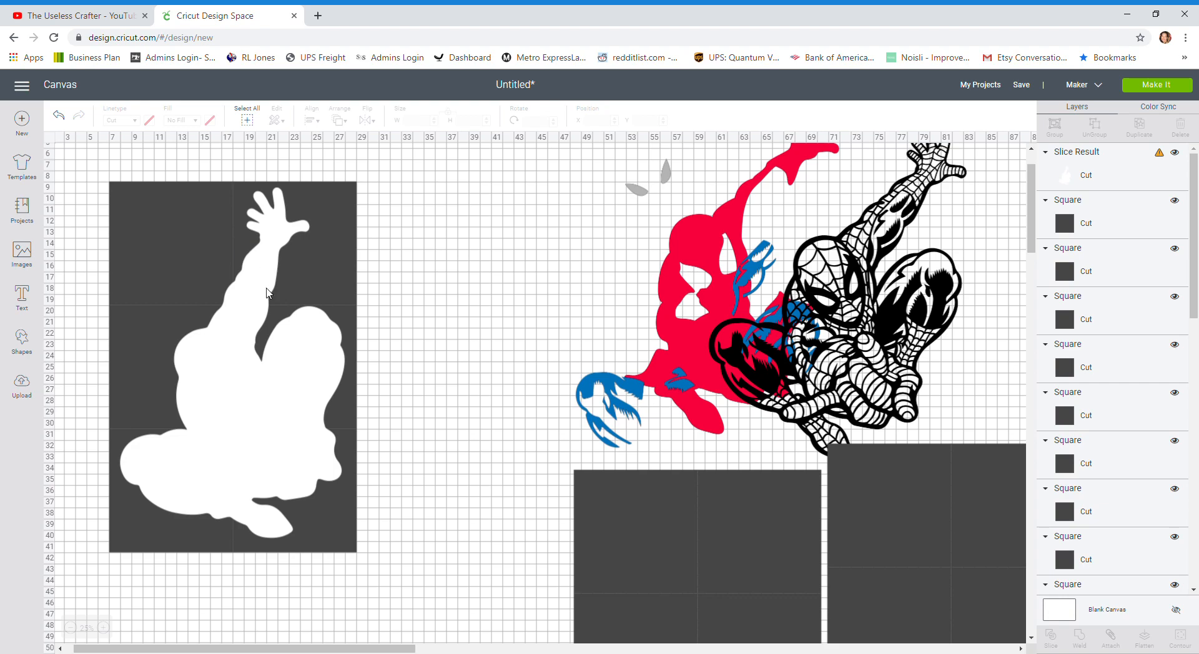
- Recolour the silhouette over the grid light purple so it contrasts with the dark squares
left_click(267, 292)
left_click(152, 120)
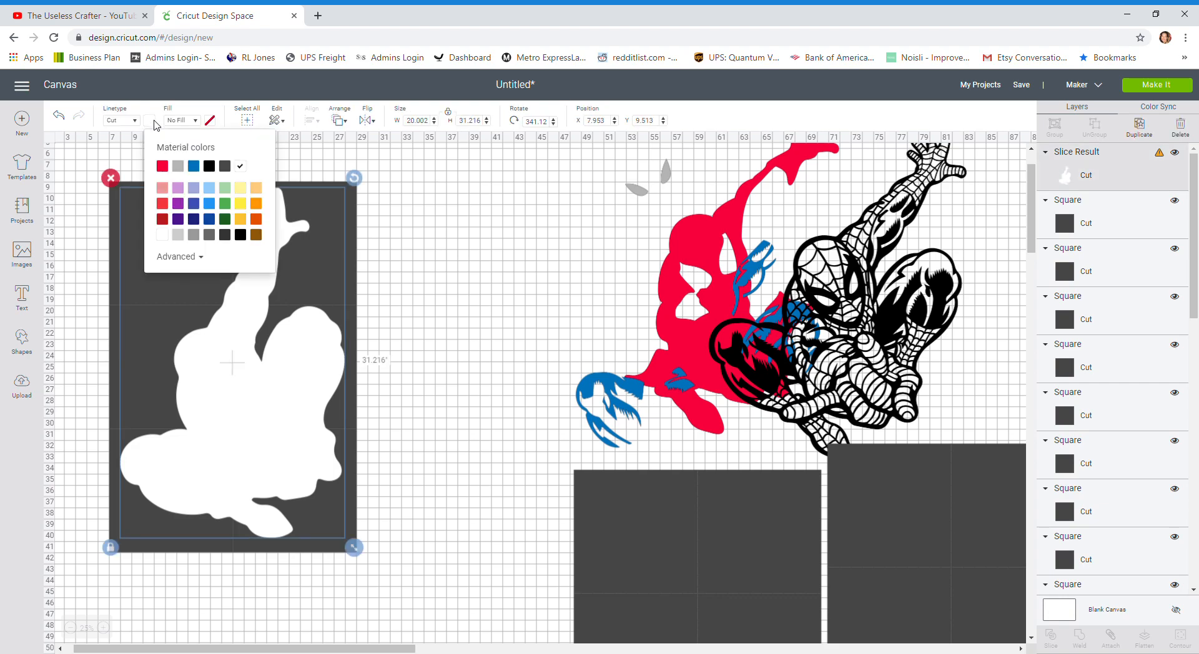
left_click(177, 188)
left_click(473, 276)
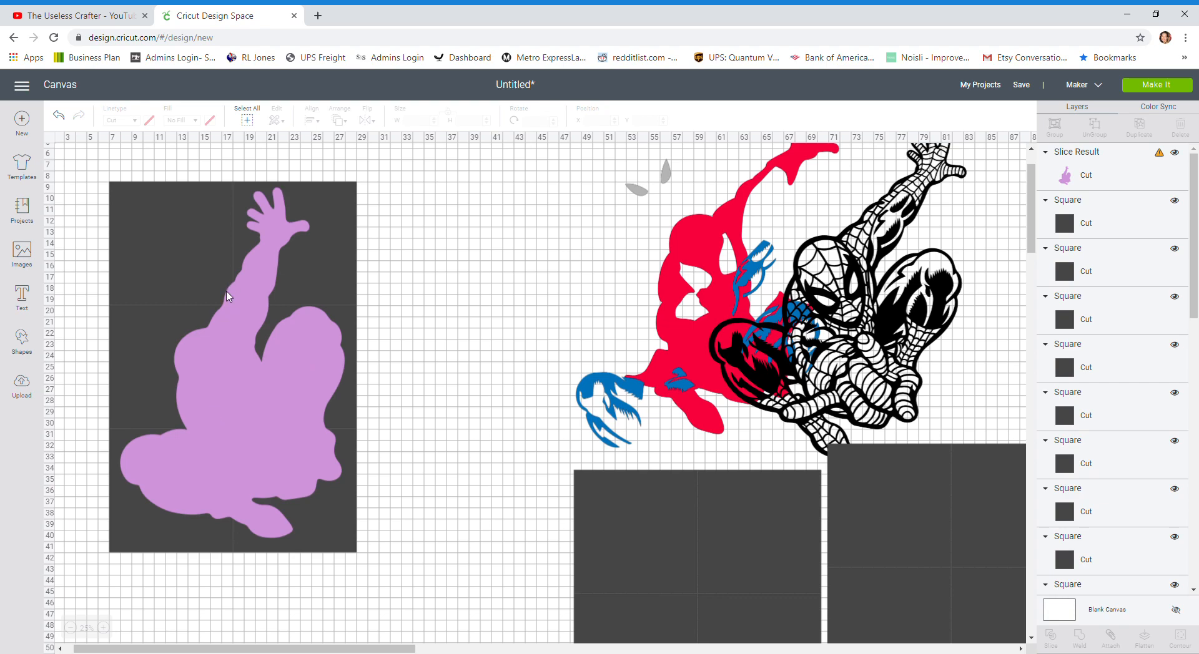
- Rotate the purple silhouette to about 338.29 degrees and reposition it within the grid at about X 8.012, Y 9.337
left_click(253, 254)
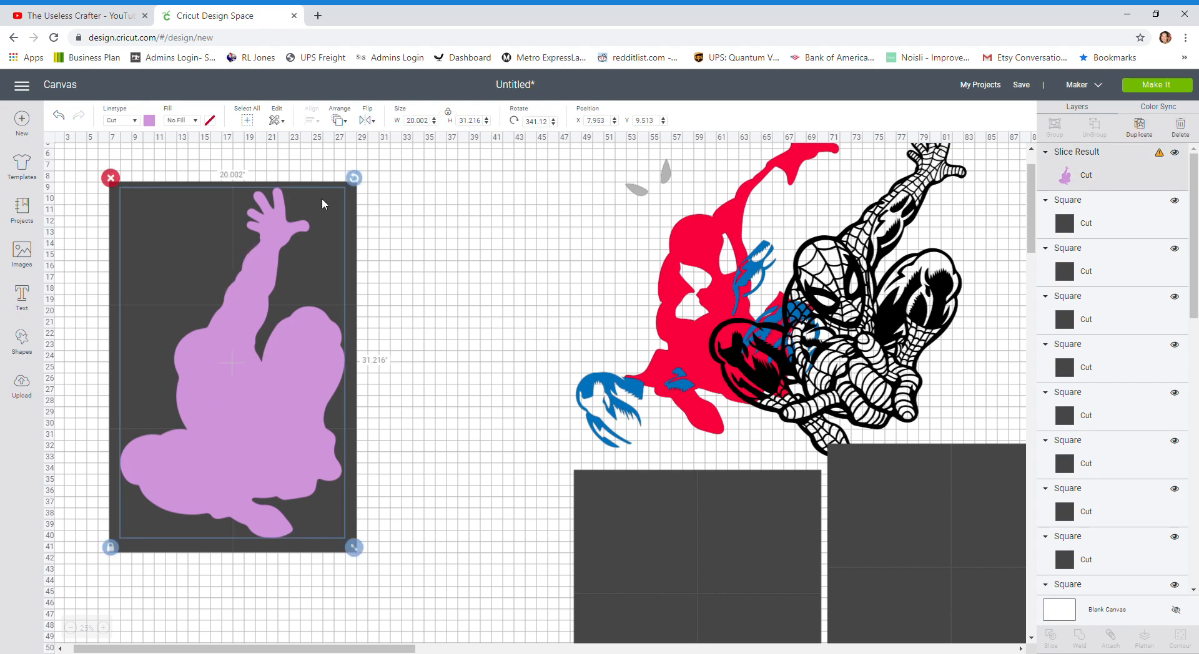
left_click_drag(354, 183, 347, 183)
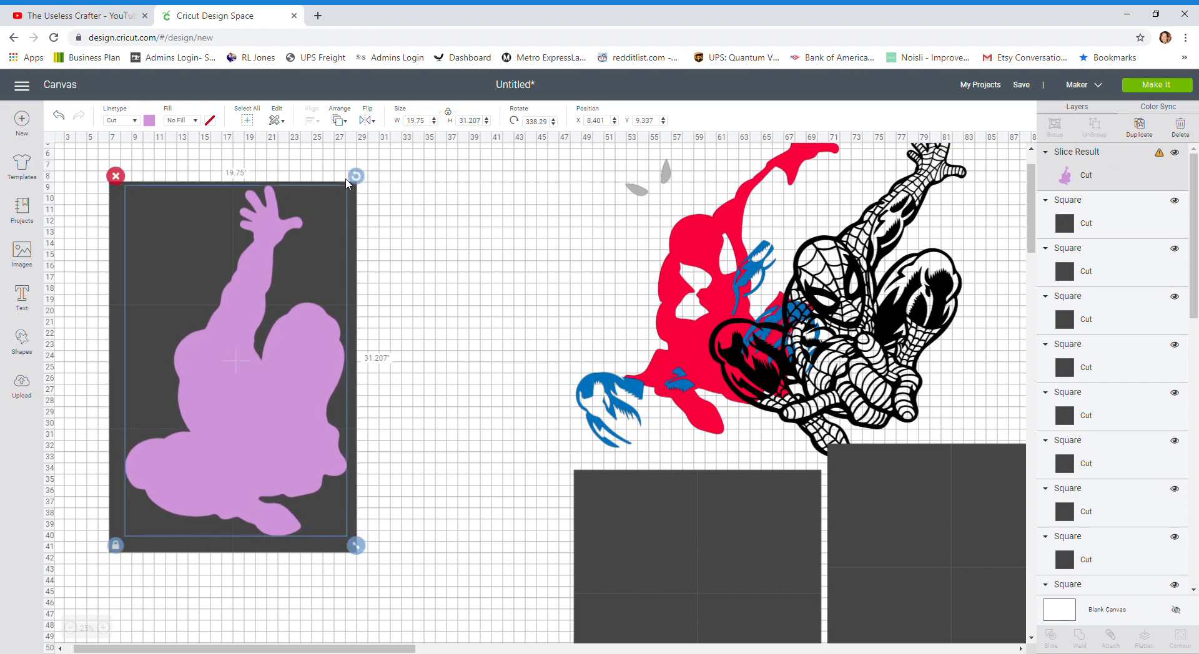
left_click_drag(216, 383, 212, 384)
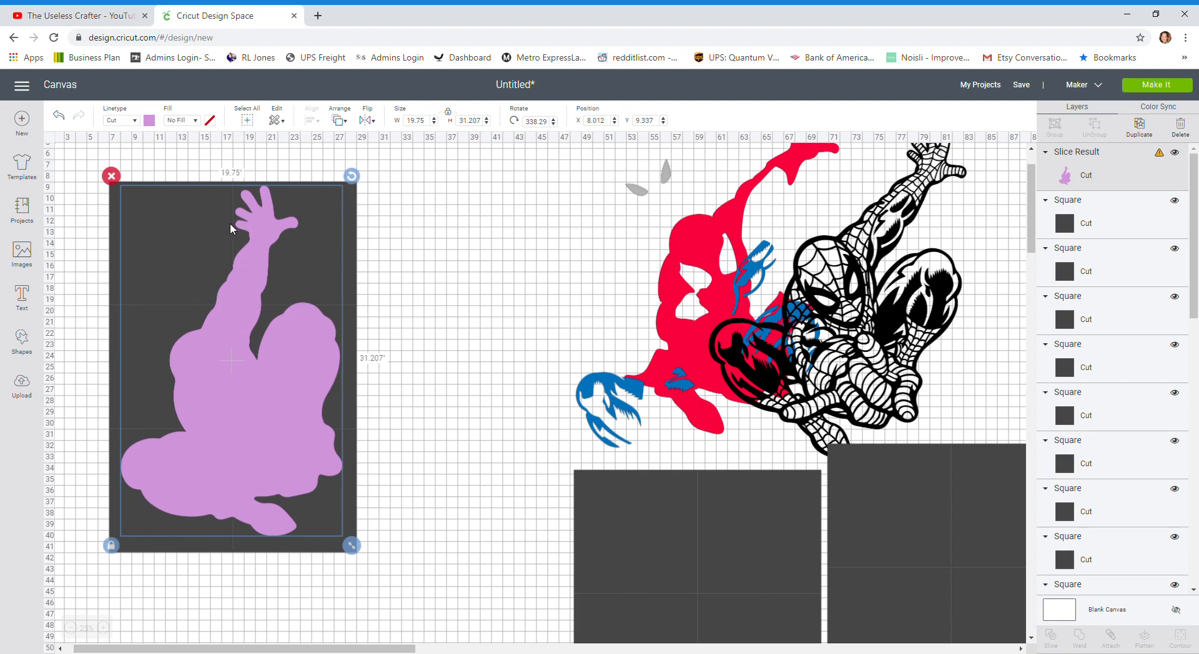
left_click(386, 327)
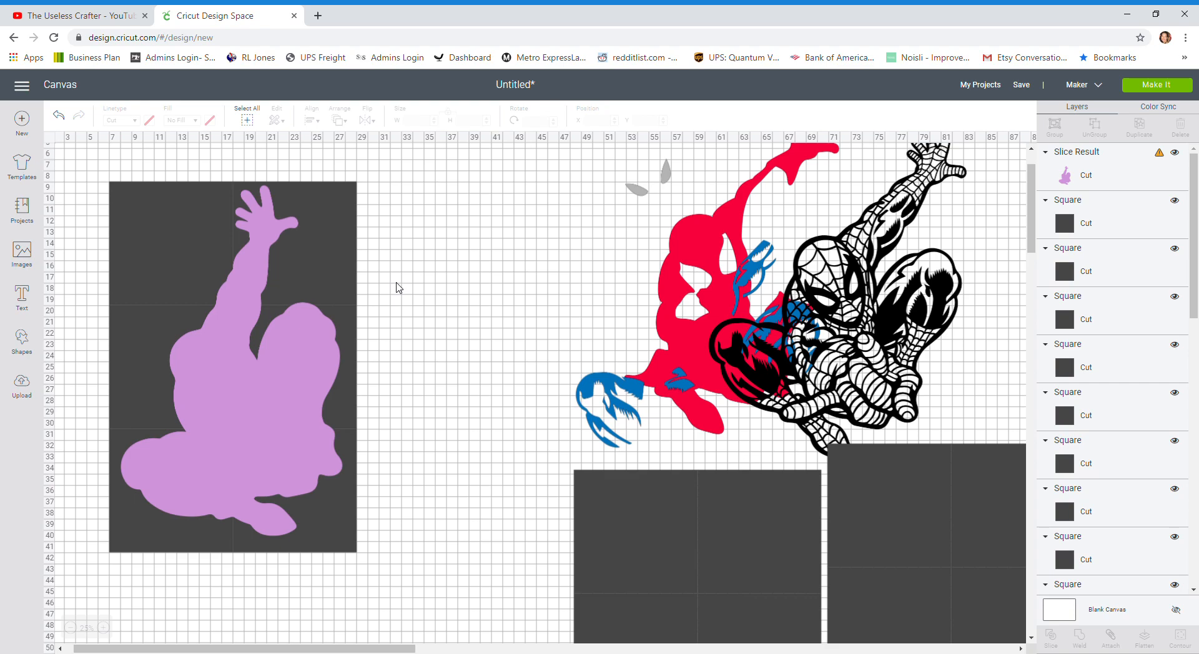
left_click(254, 407)
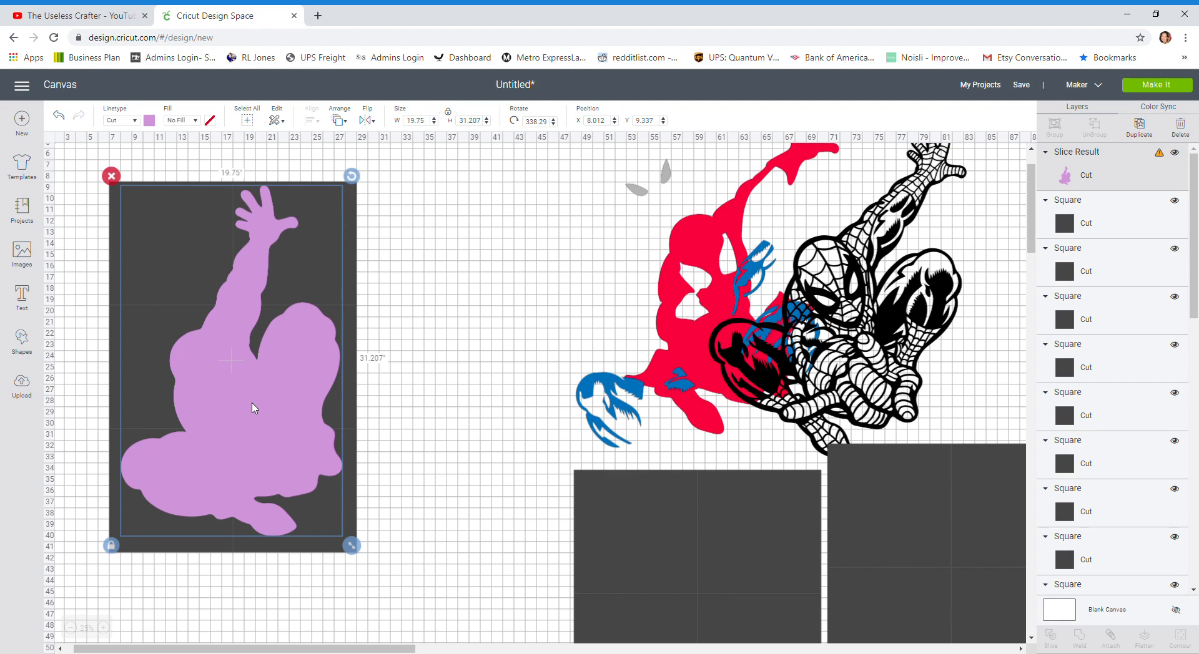
left_click(378, 299)
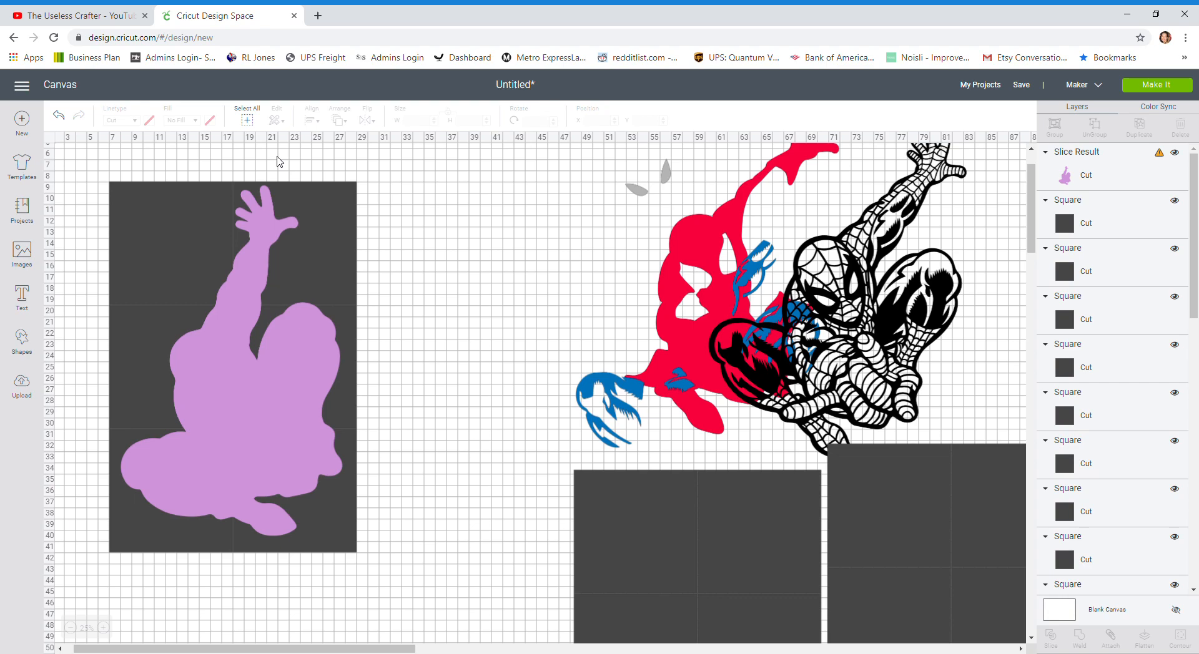
- Slice the silhouette with the upper-right and upper-left grid squares, moving the cut-out hand piece below and beside the grid
left_click_drag(287, 167, 416, 269)
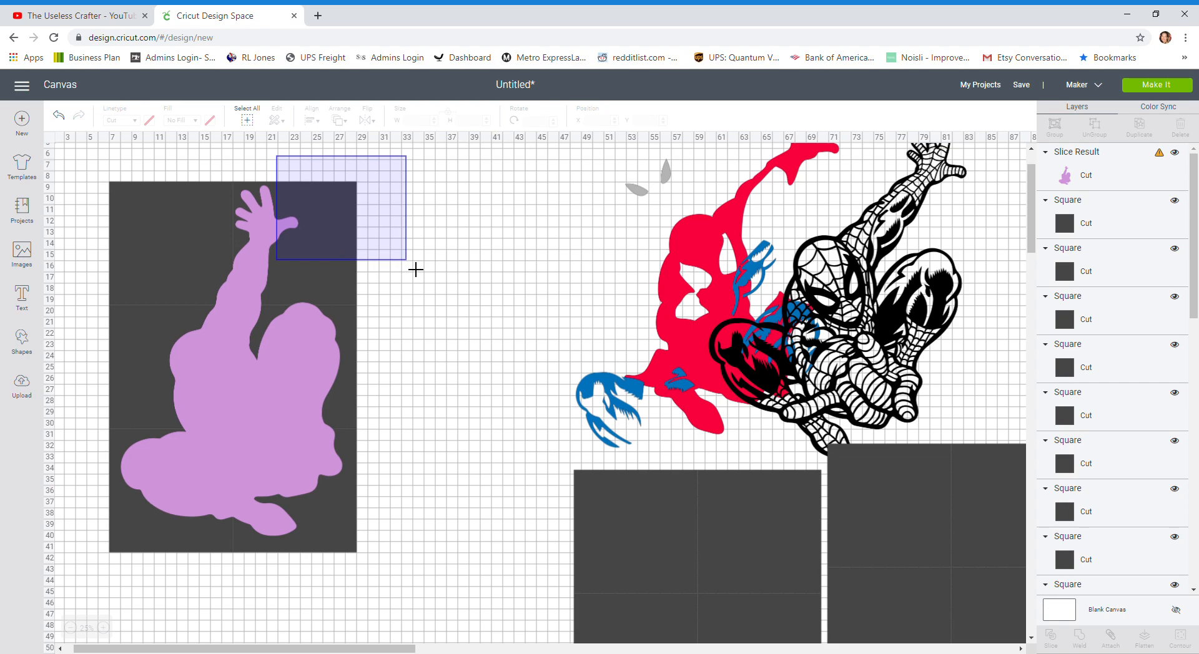
left_click_drag(416, 270, 409, 266)
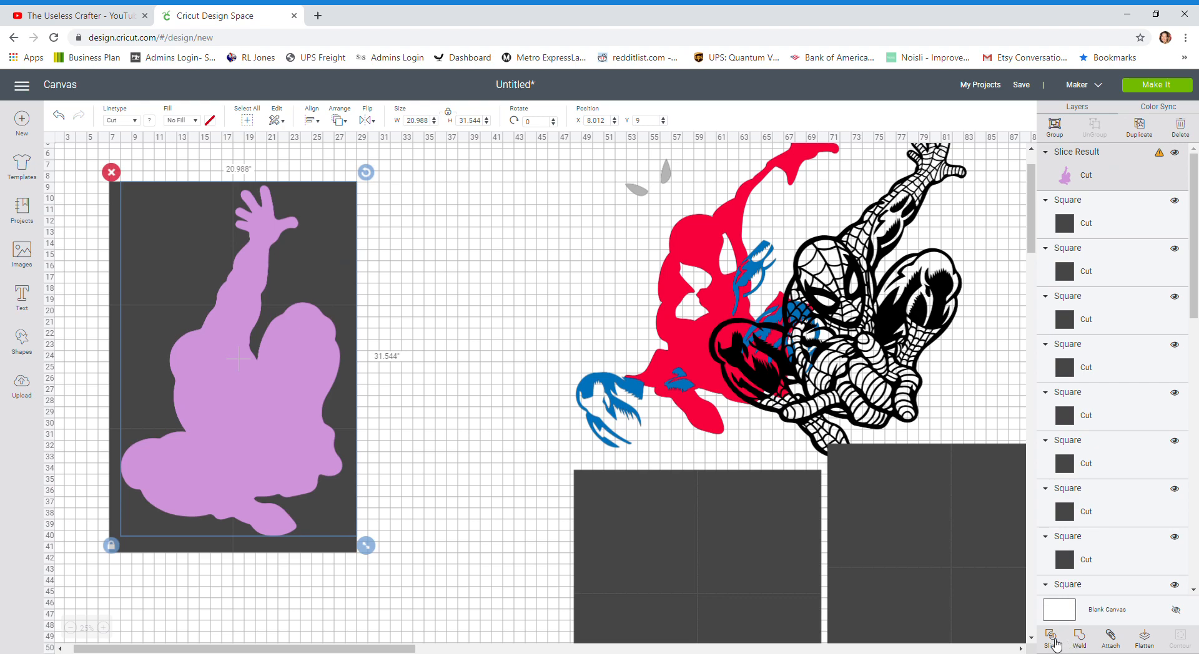
left_click(1052, 640)
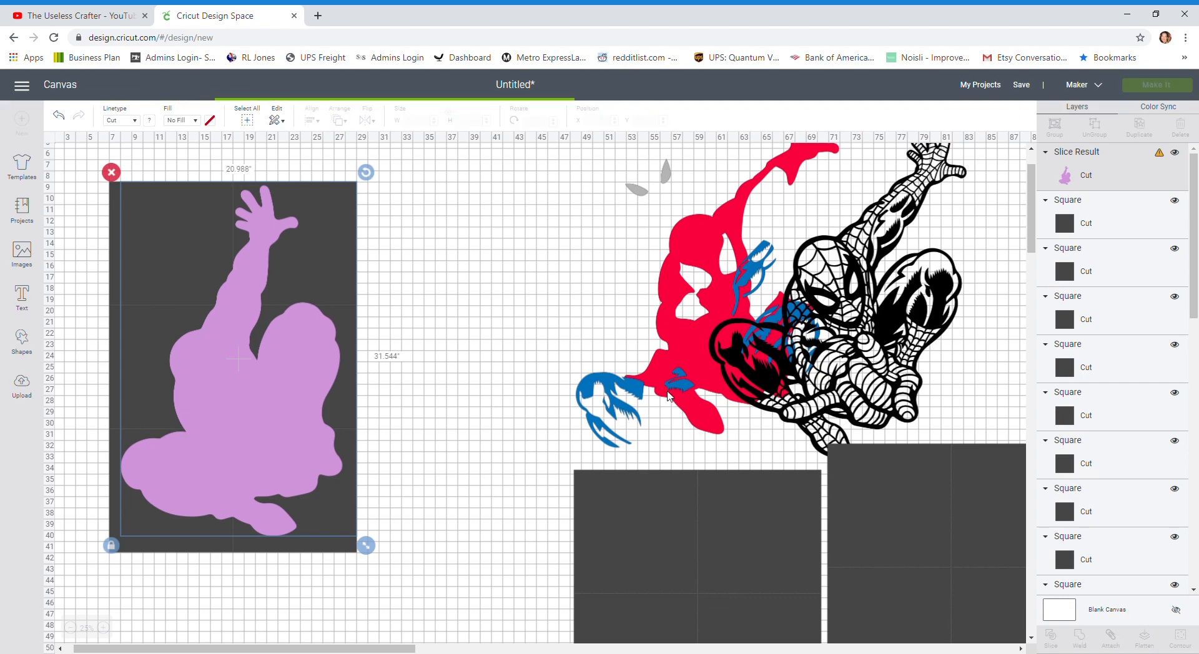
scroll(444, 292, "down", 2)
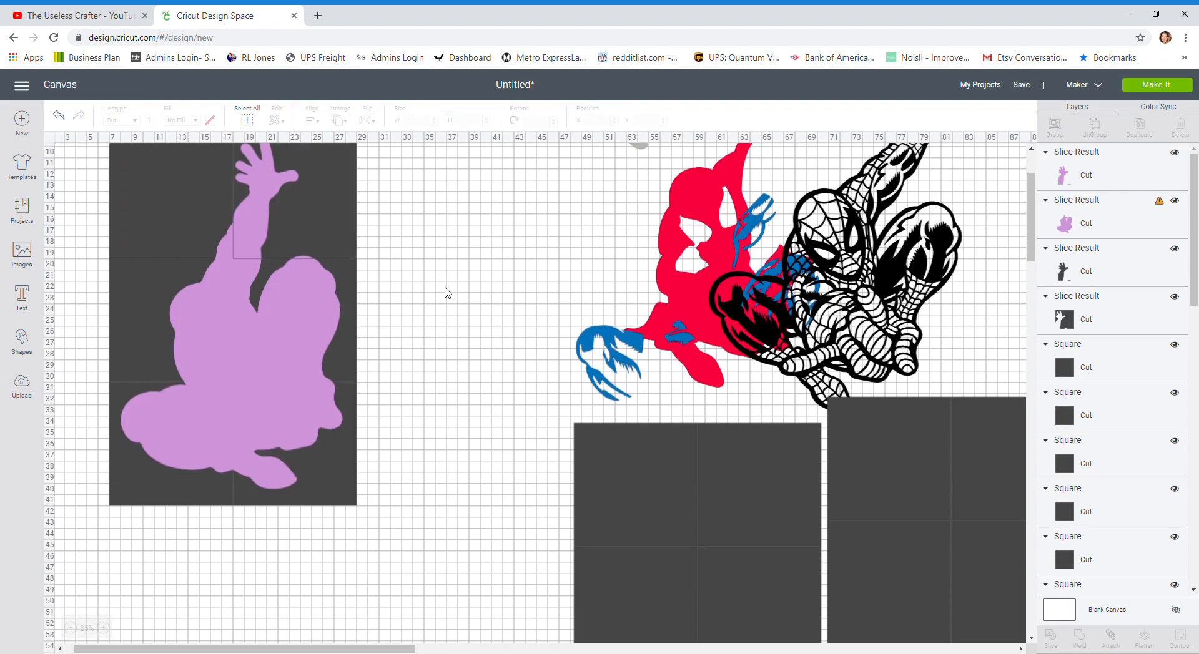
left_click_drag(254, 203, 458, 518)
left_click_drag(74, 180, 214, 231)
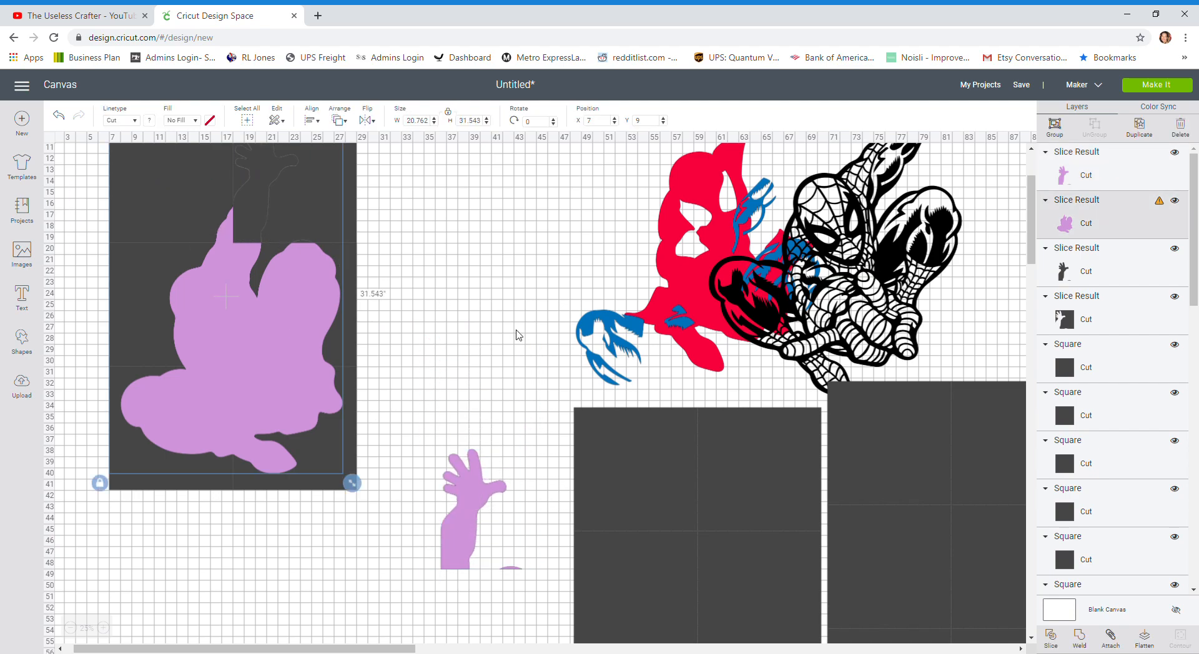
left_click(1051, 638)
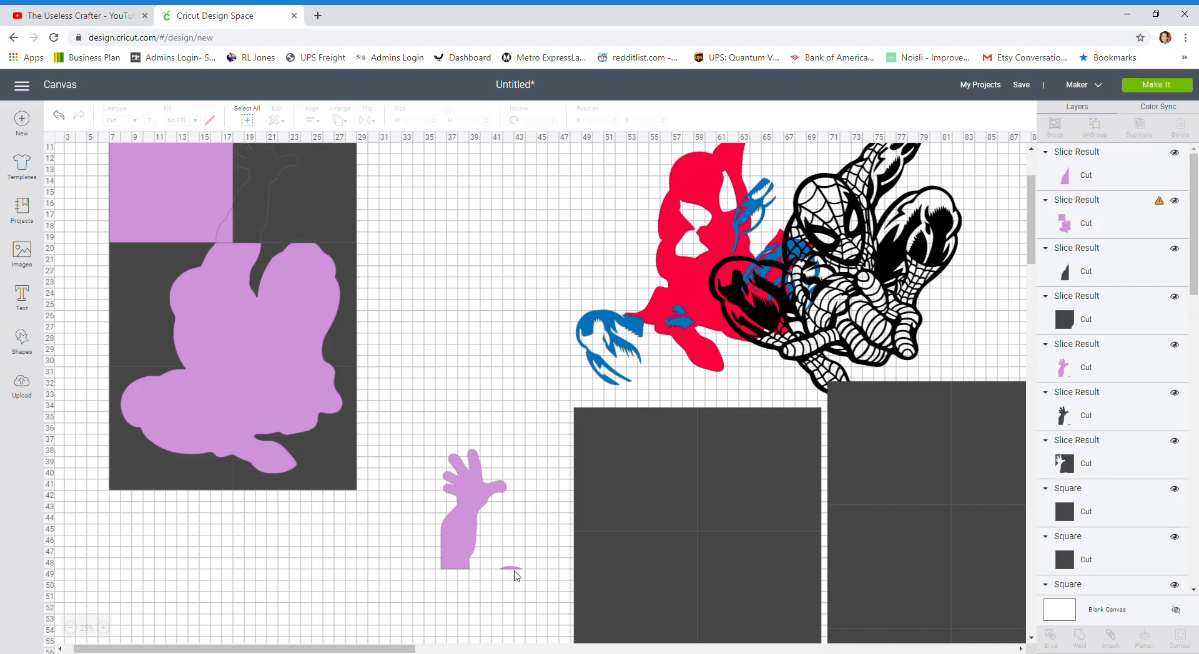
- Undo both silhouette slices and the hand piece's move
left_click(60, 115)
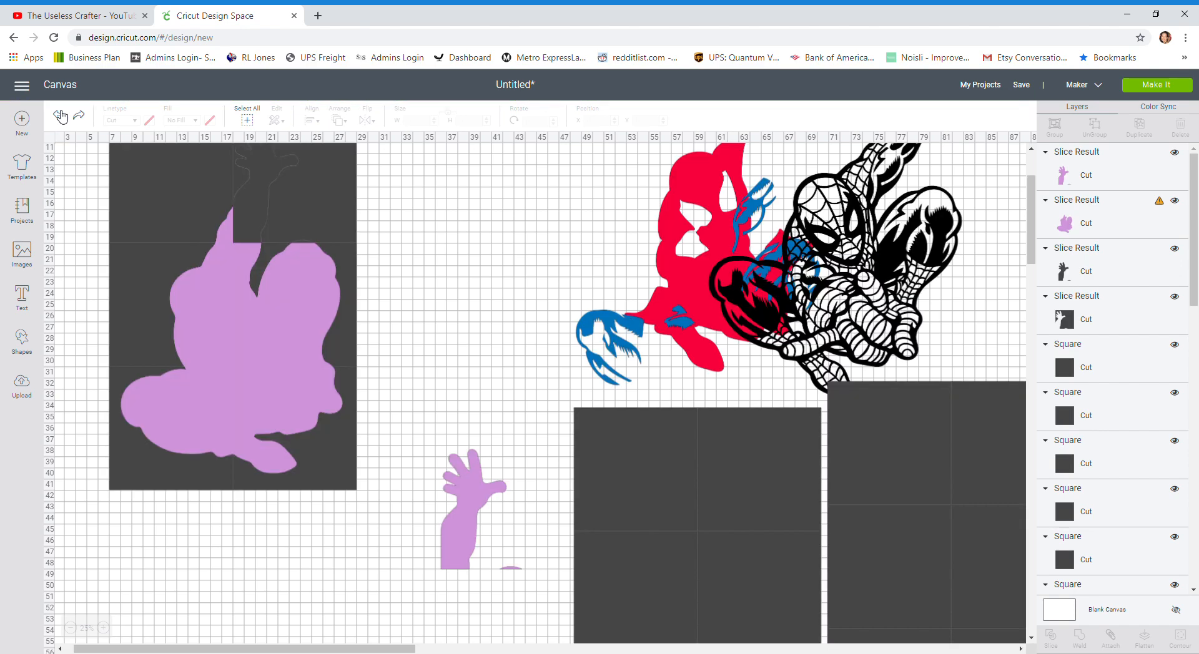
left_click(61, 115)
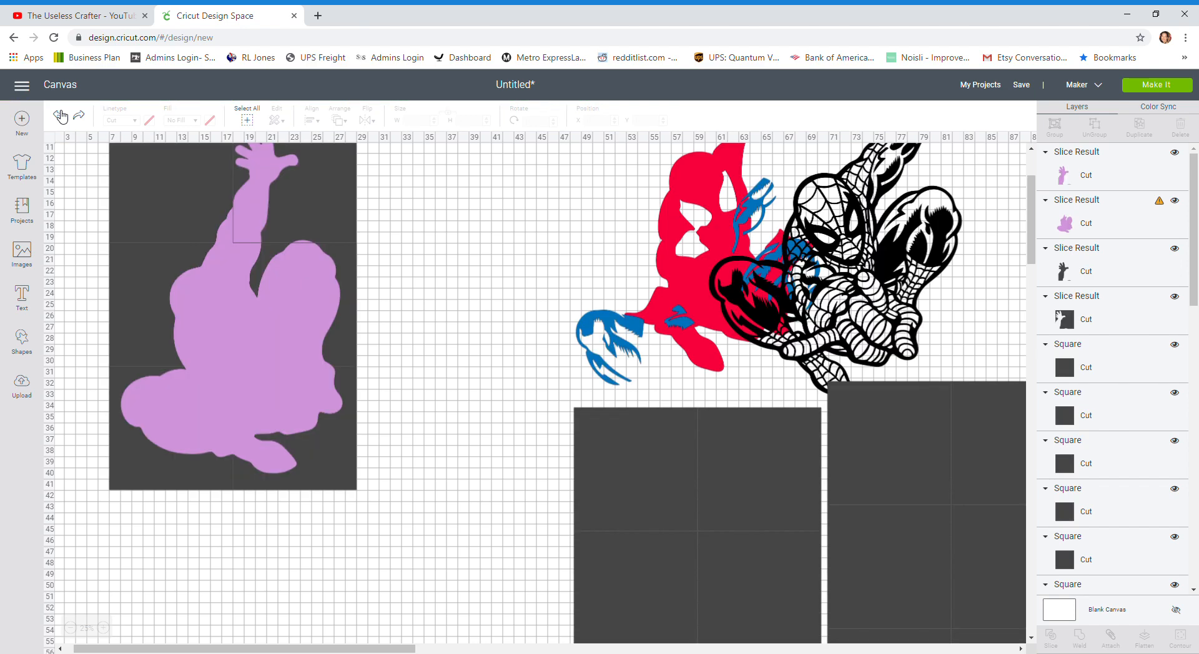
left_click(60, 116)
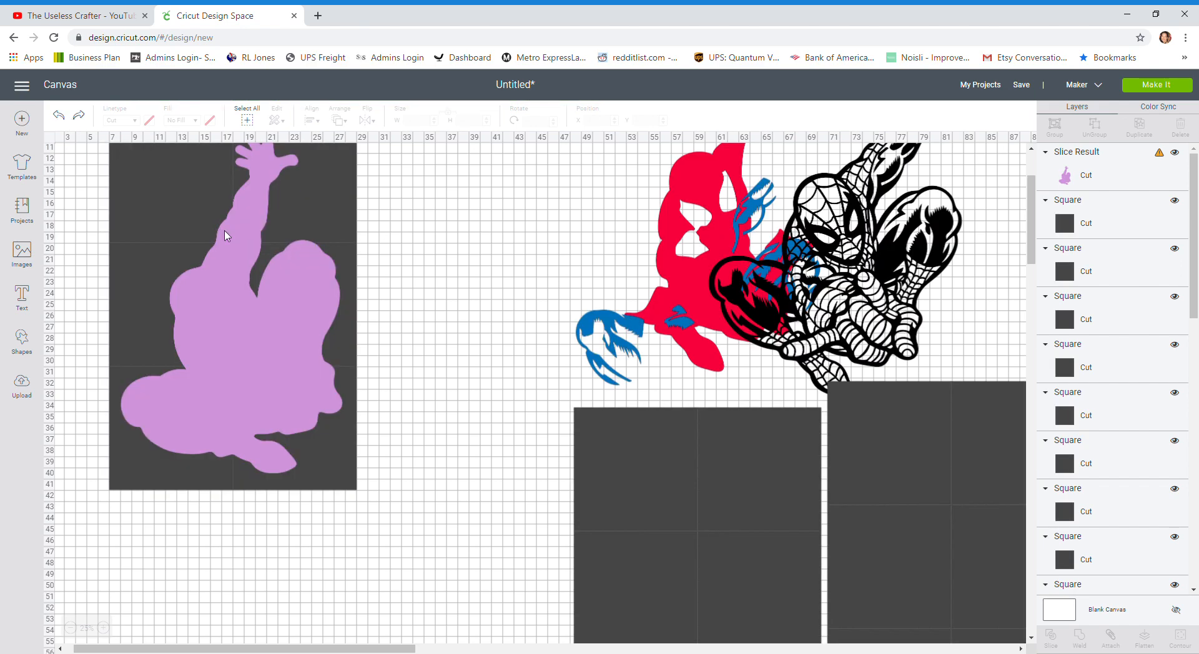
- Move the whole silhouette slightly down within the grid of squares
left_click(297, 306)
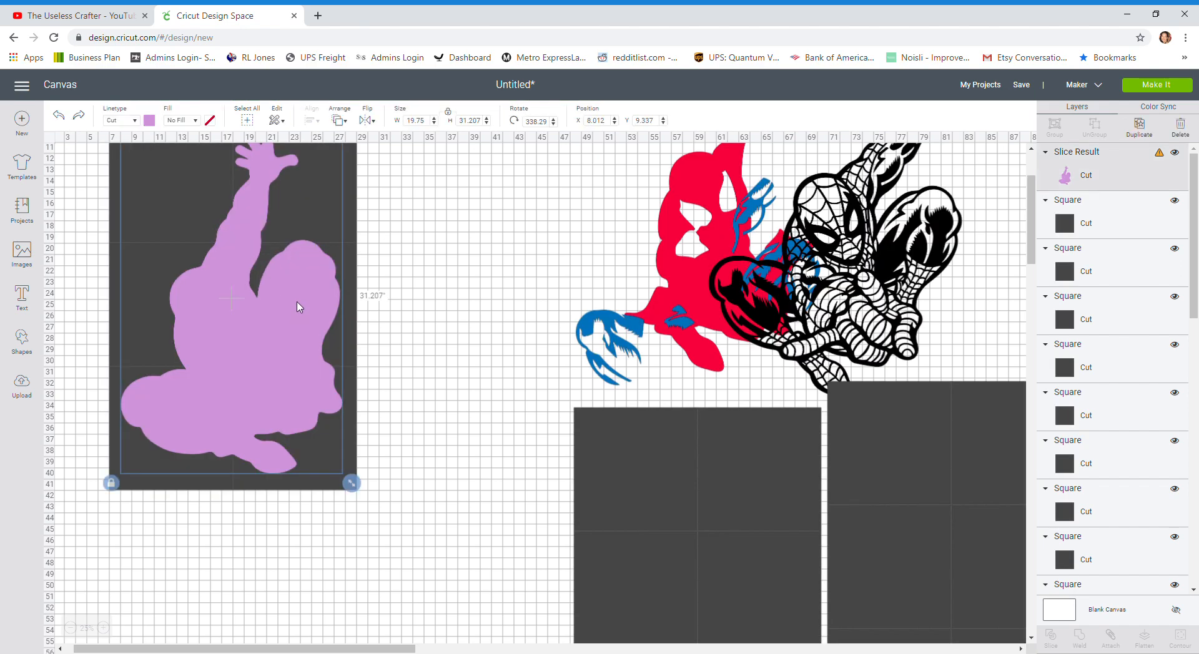
left_click_drag(298, 307, 298, 311)
left_click(417, 289)
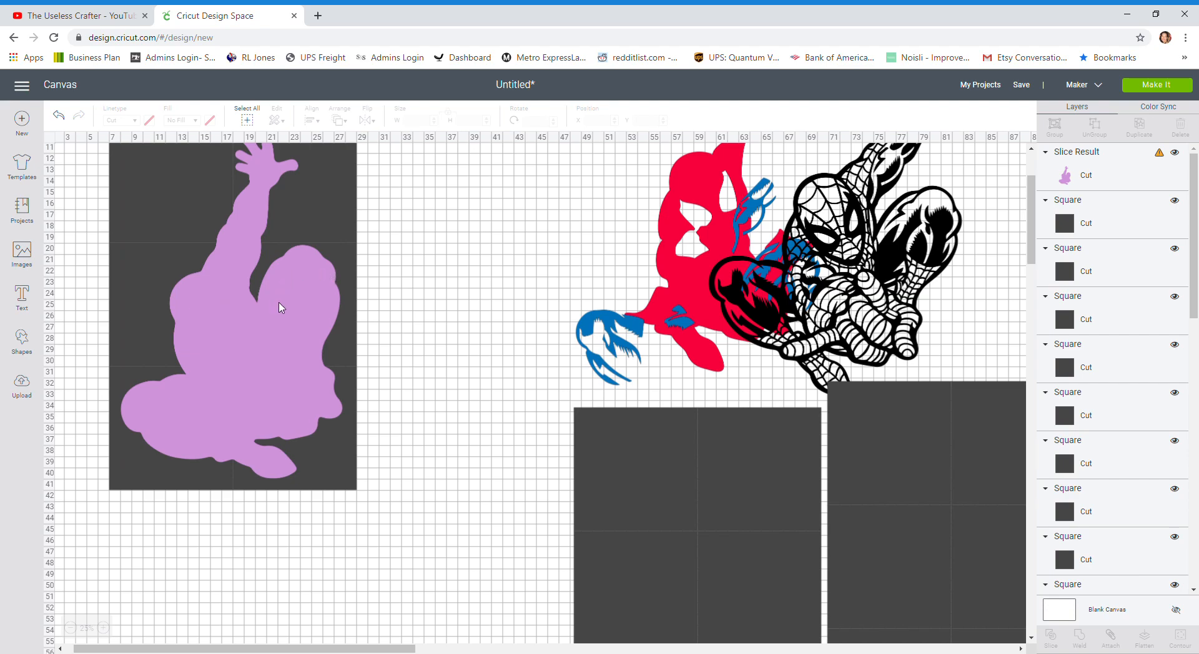
- Slice the silhouette with the upper-right grid square and place the cut-out hand piece on empty canvas below the grid
scroll(446, 273, "up", 2)
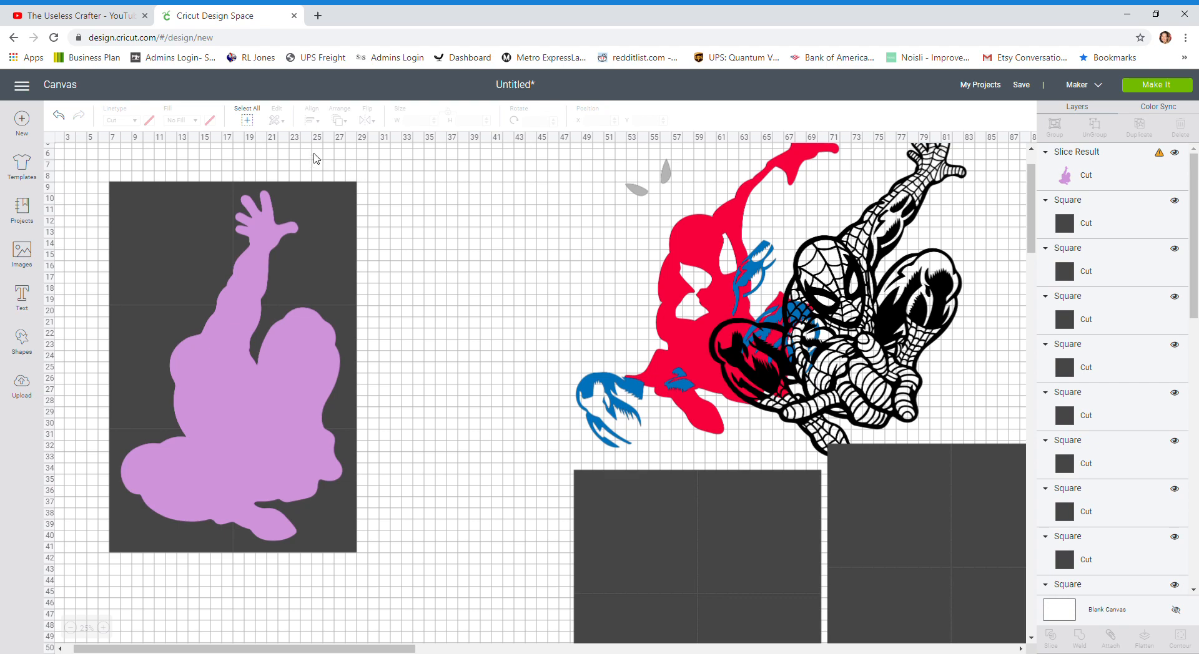
left_click_drag(331, 252, 286, 270)
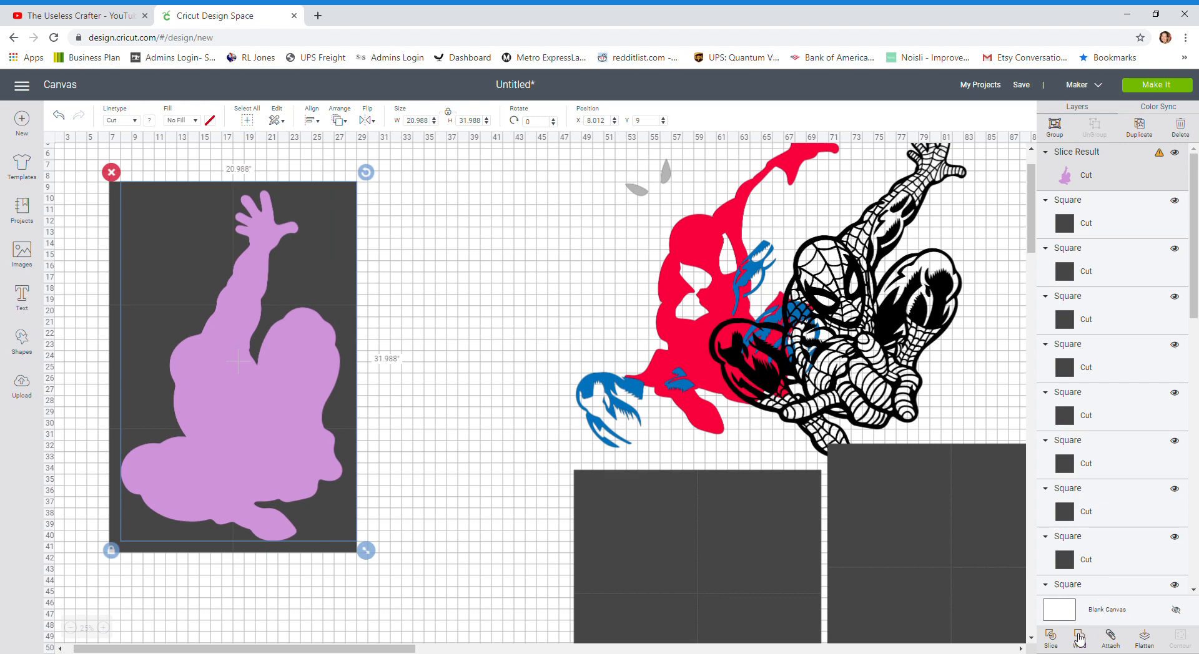
left_click(1050, 637)
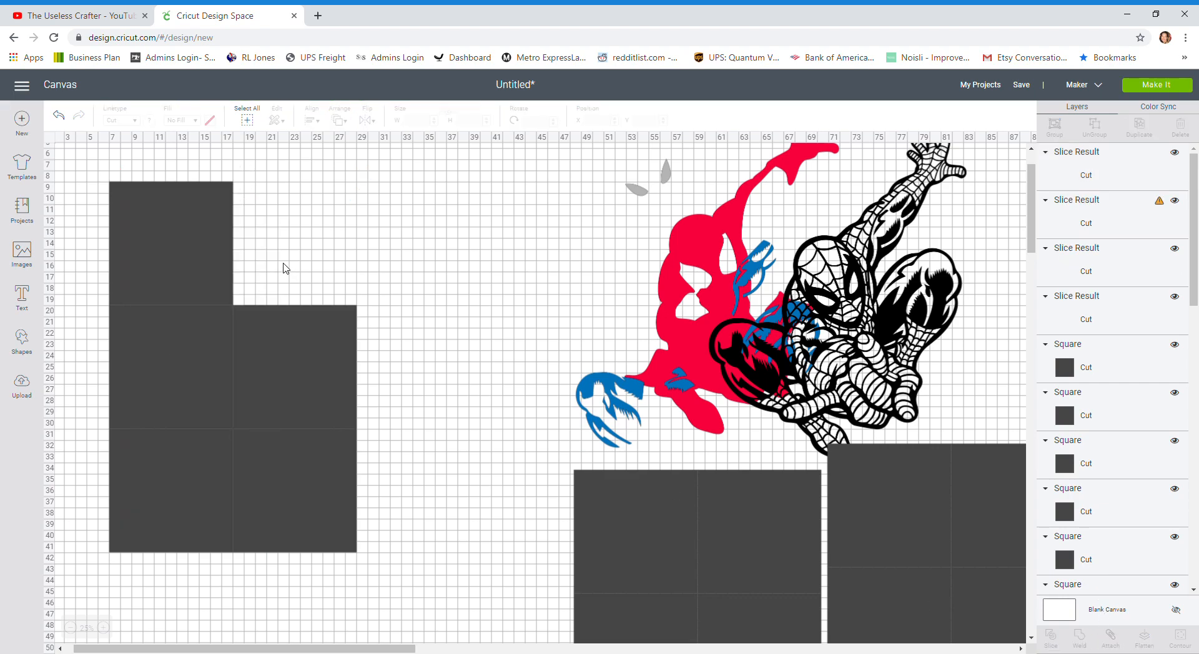
left_click_drag(263, 263, 411, 607)
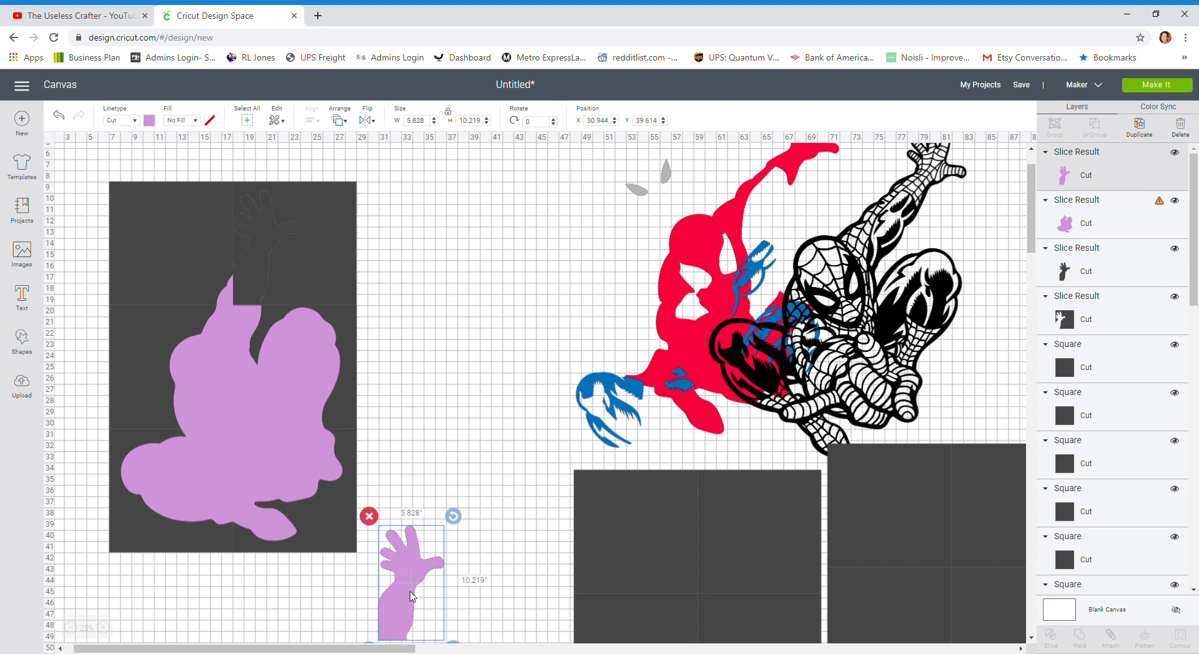
scroll(401, 593, "down", 5)
left_click_drag(375, 422, 330, 494)
- Slice the silhouette with the upper-left grid square and place the small triangular arm piece against the hand piece's lower-left edge
scroll(315, 449, "up", 5)
left_click_drag(75, 200, 216, 287)
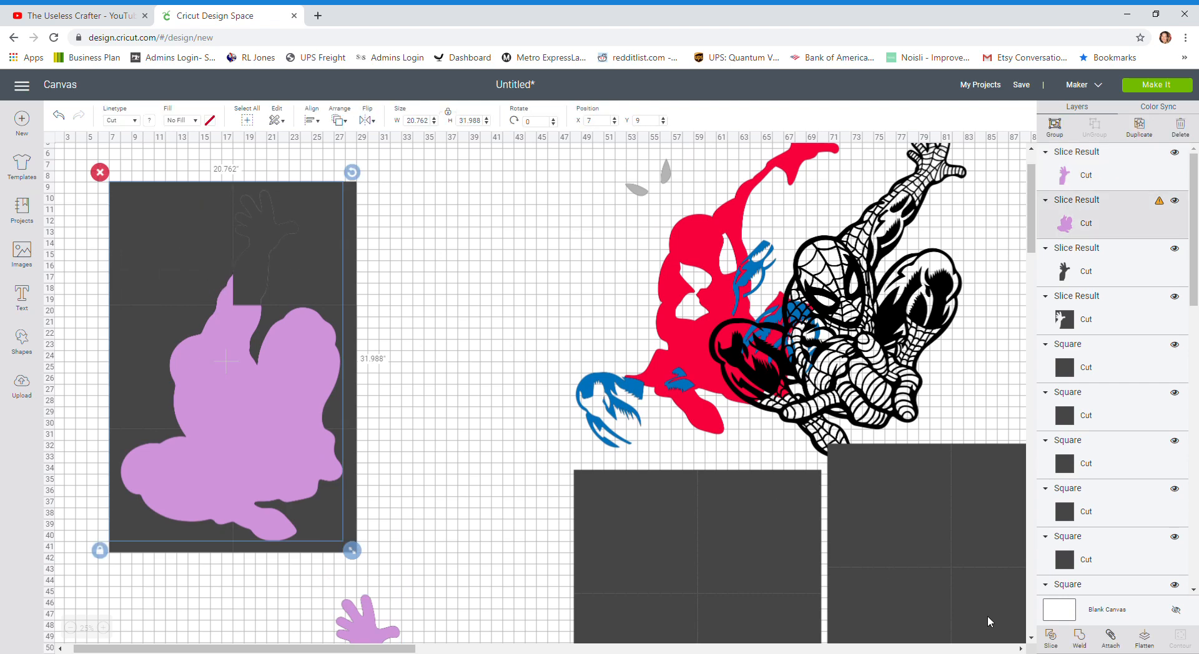
left_click(1056, 637)
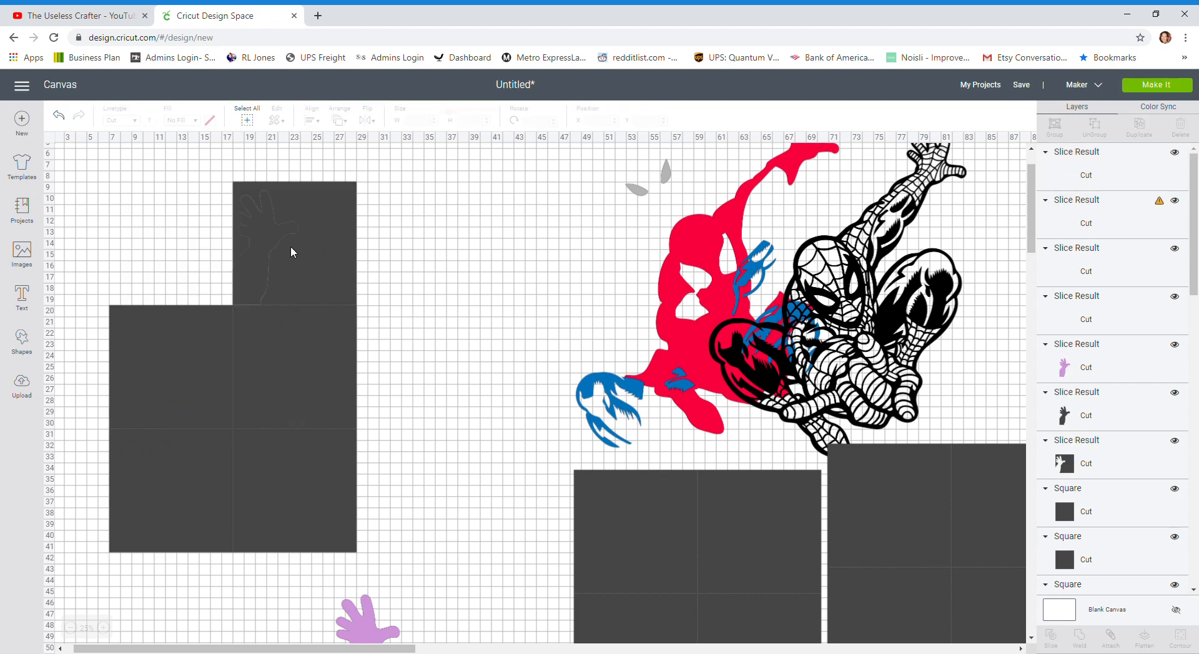
left_click(231, 291)
left_click_drag(230, 292, 473, 321)
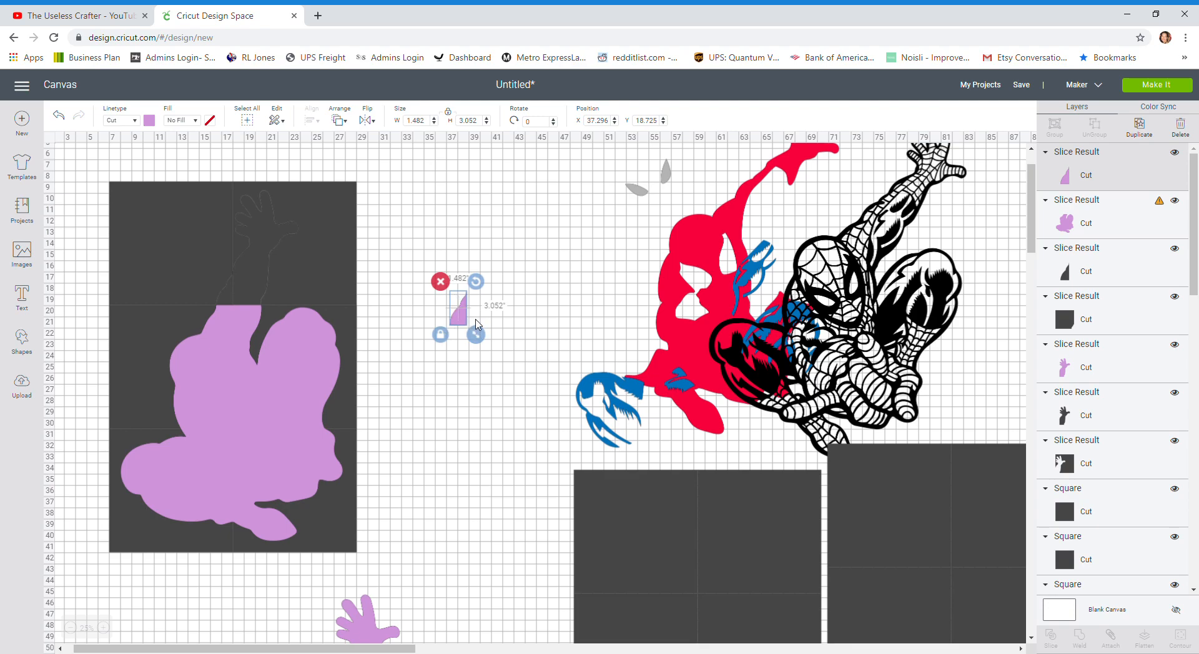
scroll(476, 331, "down", 3)
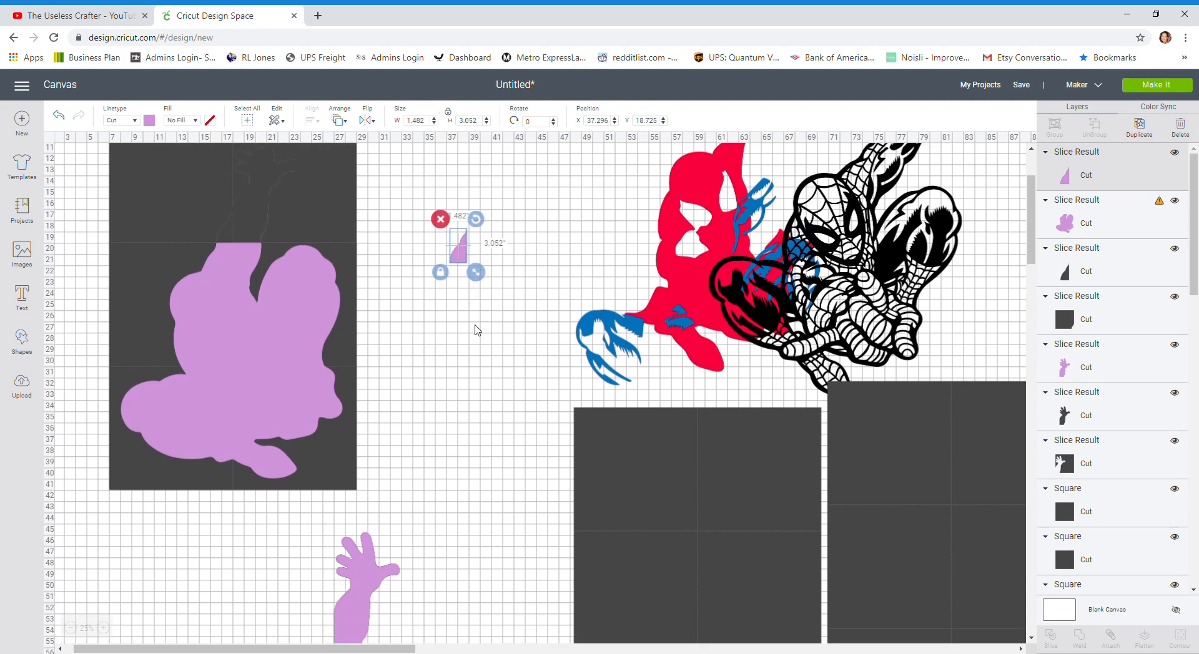
left_click_drag(459, 198, 325, 574)
- Slice the silhouette with the middle-left grid square and place the cut-out piece below the arm pieces at about X 21.129, Y 55.889
left_click_drag(67, 201, 240, 292)
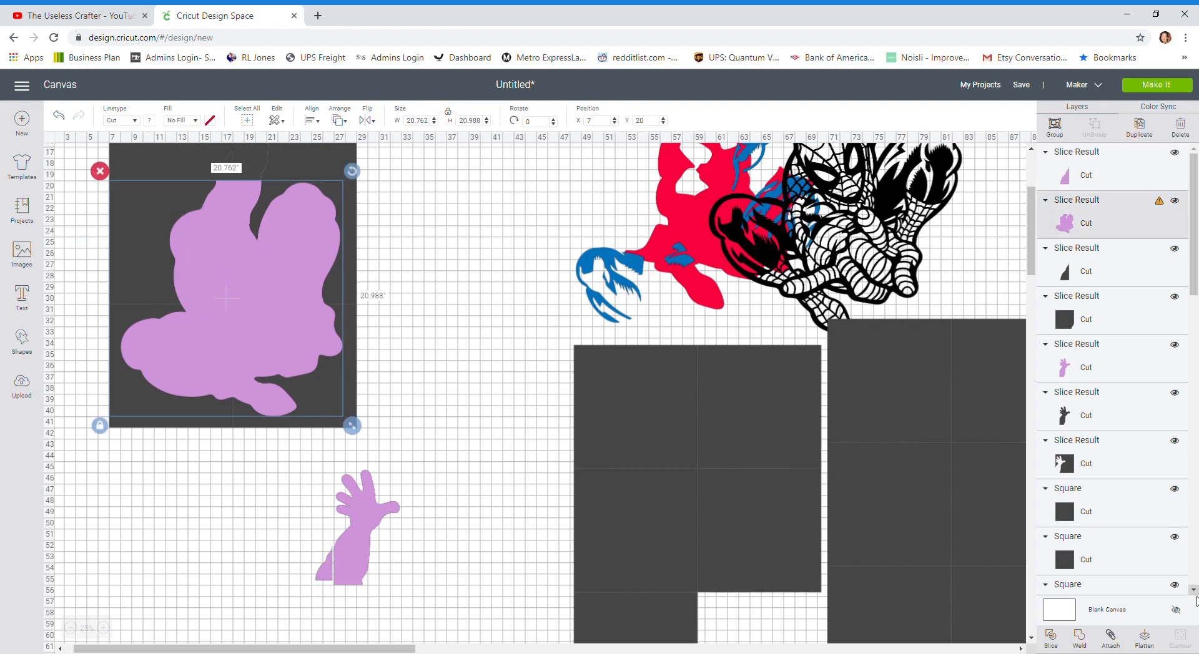
left_click(1055, 640)
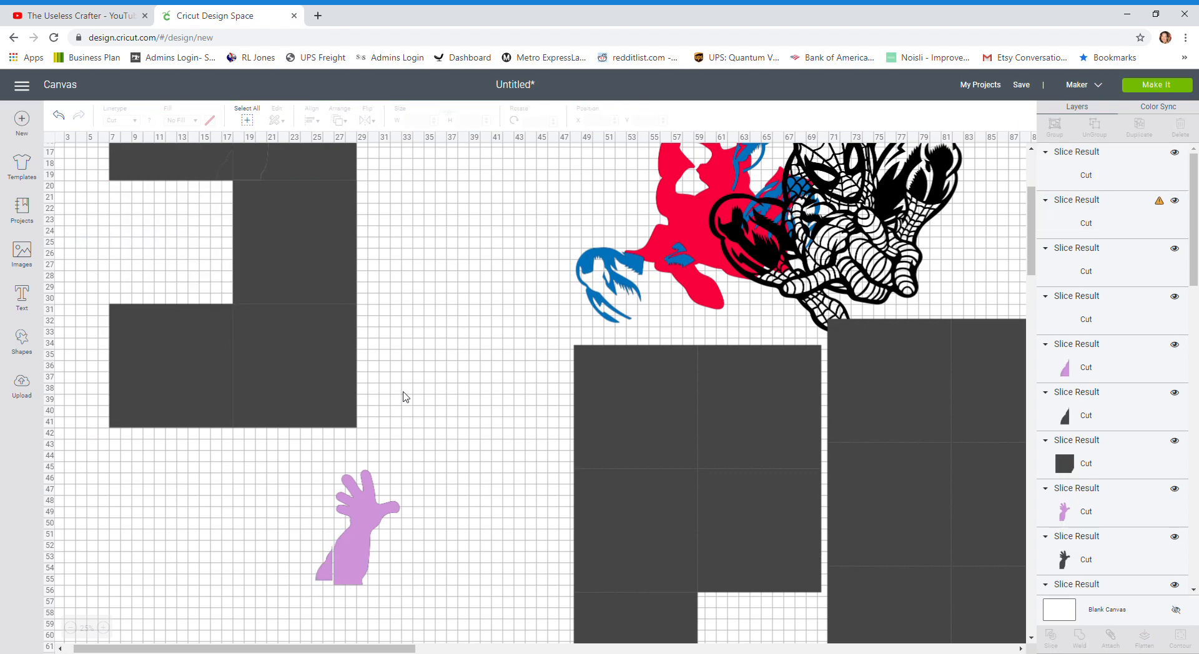
scroll(404, 395, "down", 2)
left_click_drag(210, 193, 291, 605)
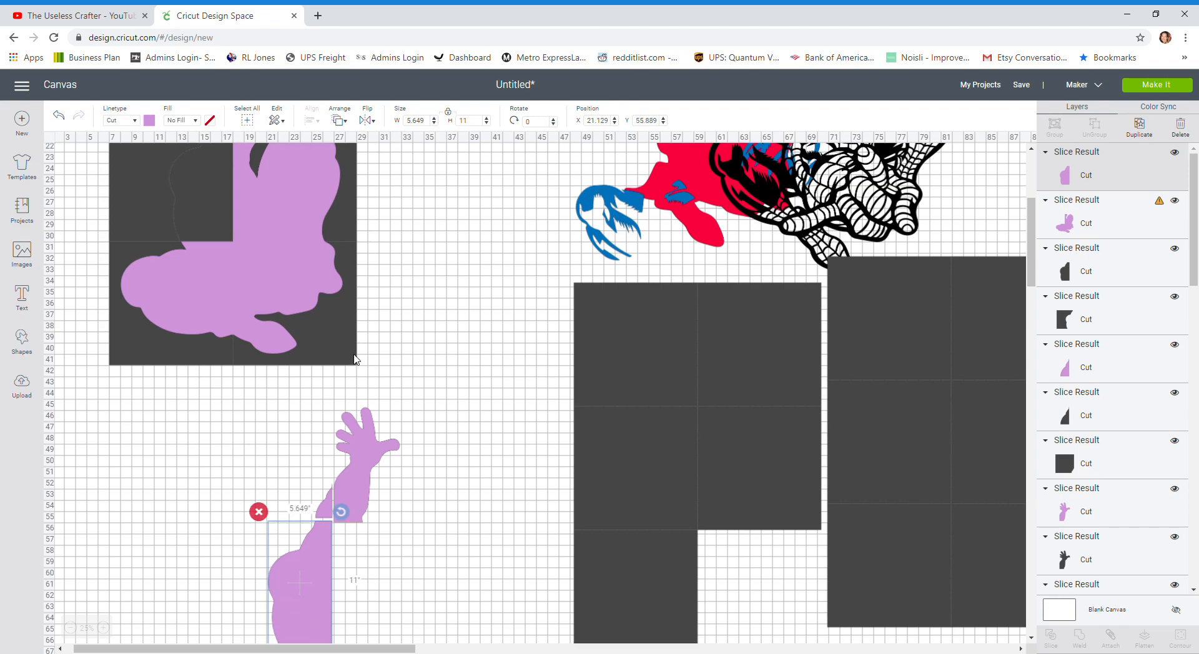
- Slice the silhouette with the middle-right grid square and place the cut-out piece below the hand piece at about X 27.556, Y 56.333
scroll(353, 351, "down", 2)
scroll(353, 351, "up", 6)
left_click_drag(388, 331, 304, 319)
left_click(1061, 640)
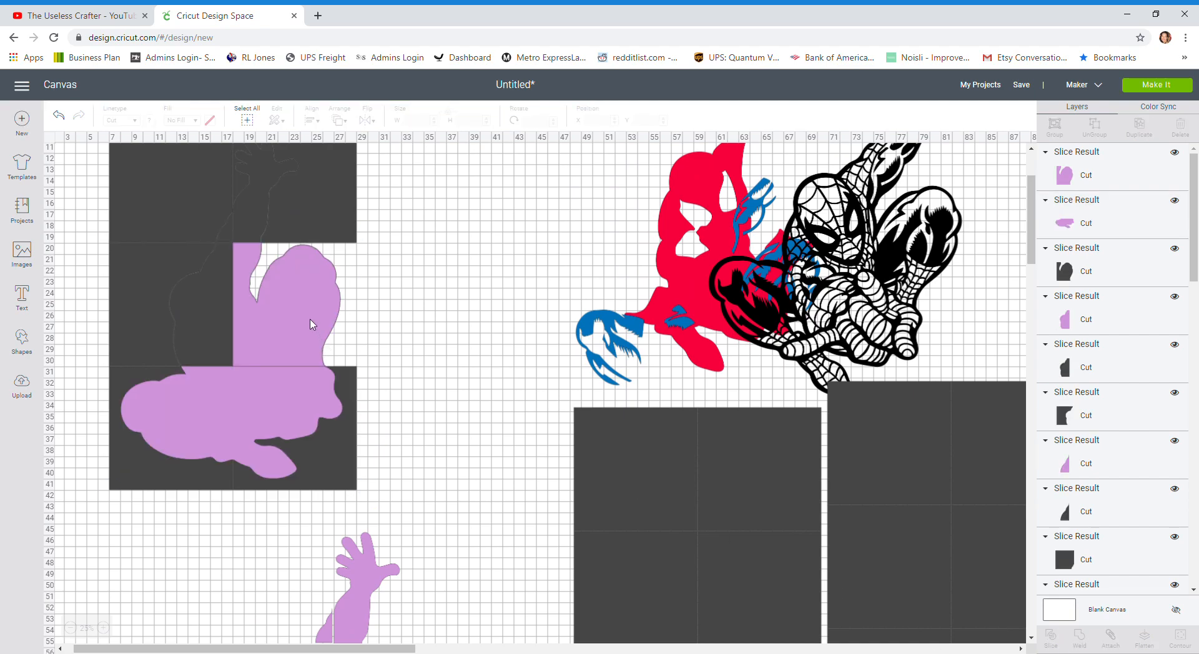
left_click_drag(307, 320, 490, 574)
scroll(488, 571, "down", 4)
left_click_drag(447, 323, 376, 476)
scroll(316, 452, "up", 3)
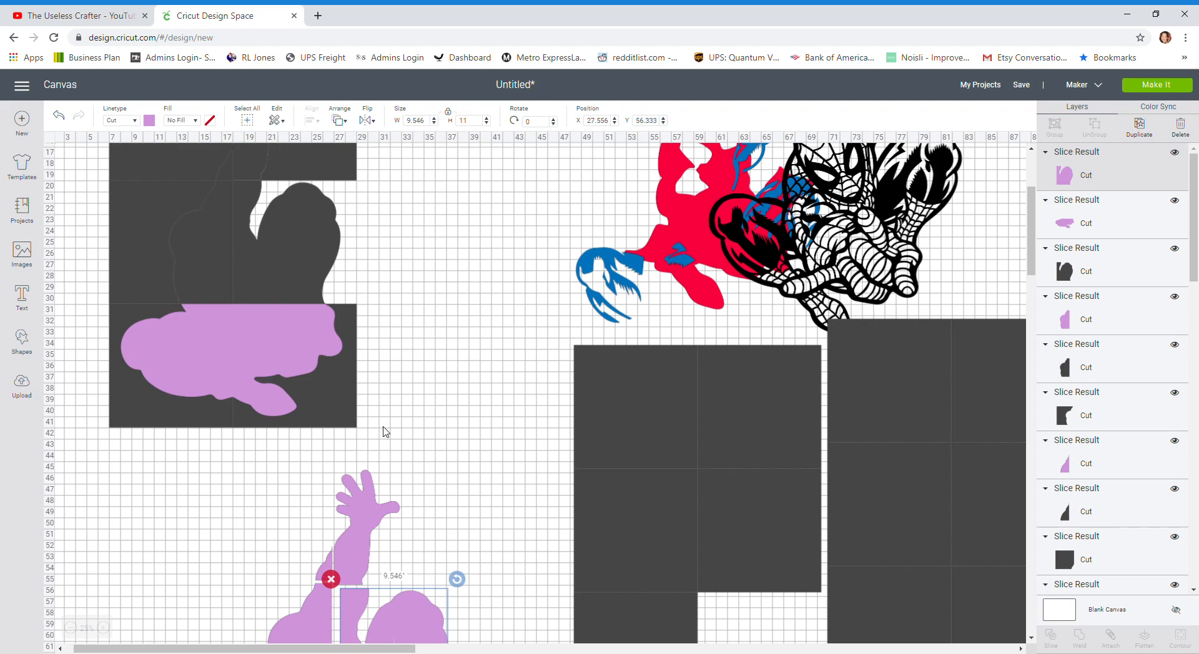
- Slice the remaining lower silhouette with the lower-left grid square and place both resulting pieces beneath the other cut-out silhouette pieces
left_click_drag(65, 334, 174, 425)
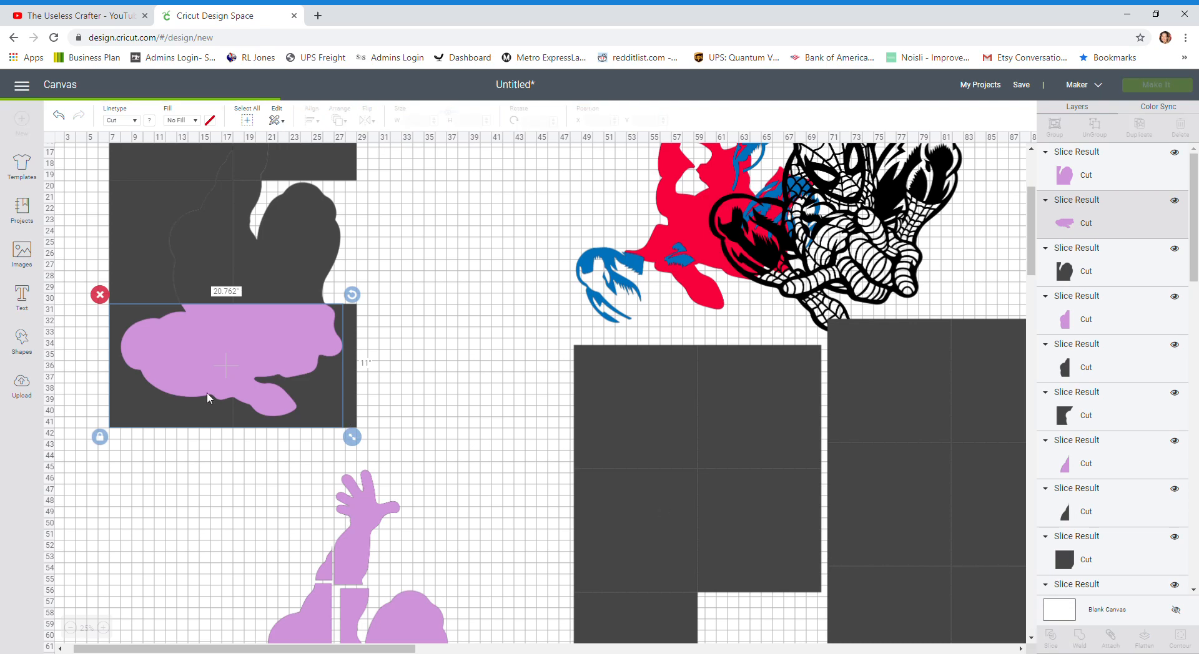
key("Delete")
key("ctrl+z")
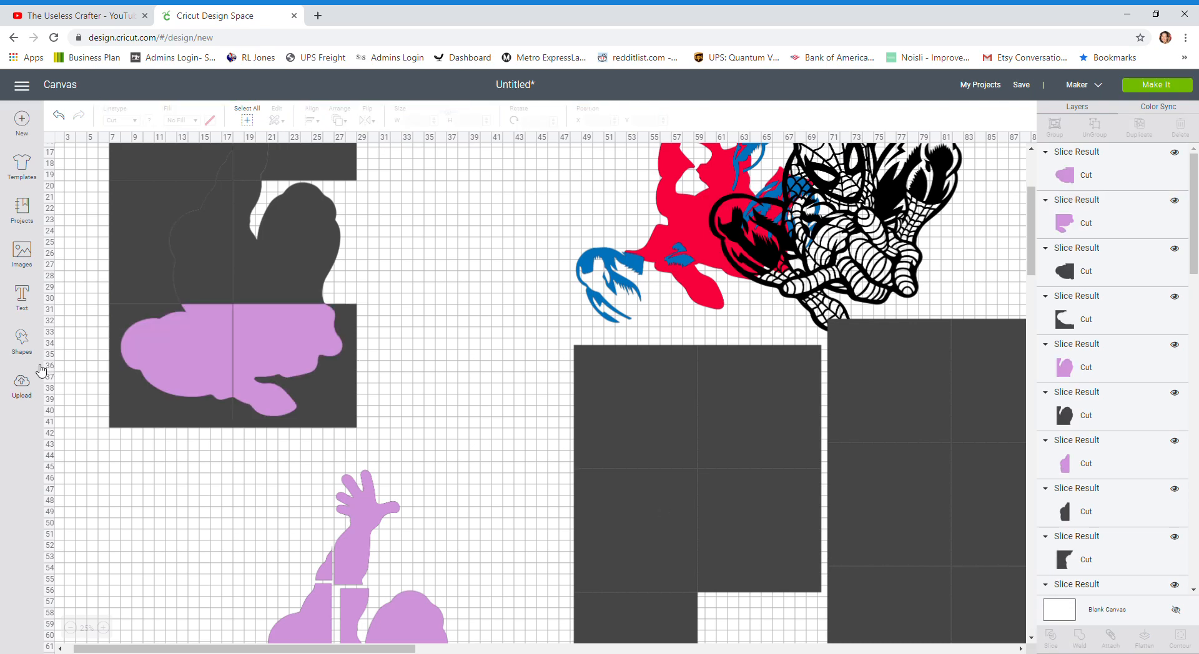
scroll(206, 415, "up", 3)
scroll(214, 415, "down", 5)
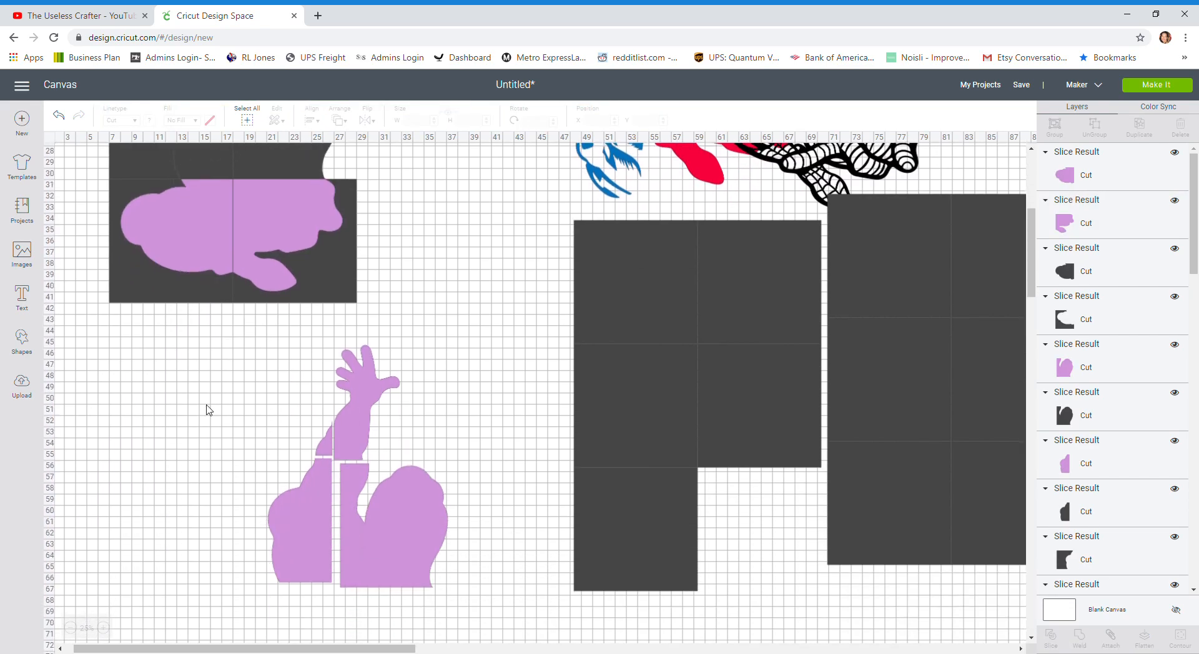
left_click_drag(199, 231, 290, 651)
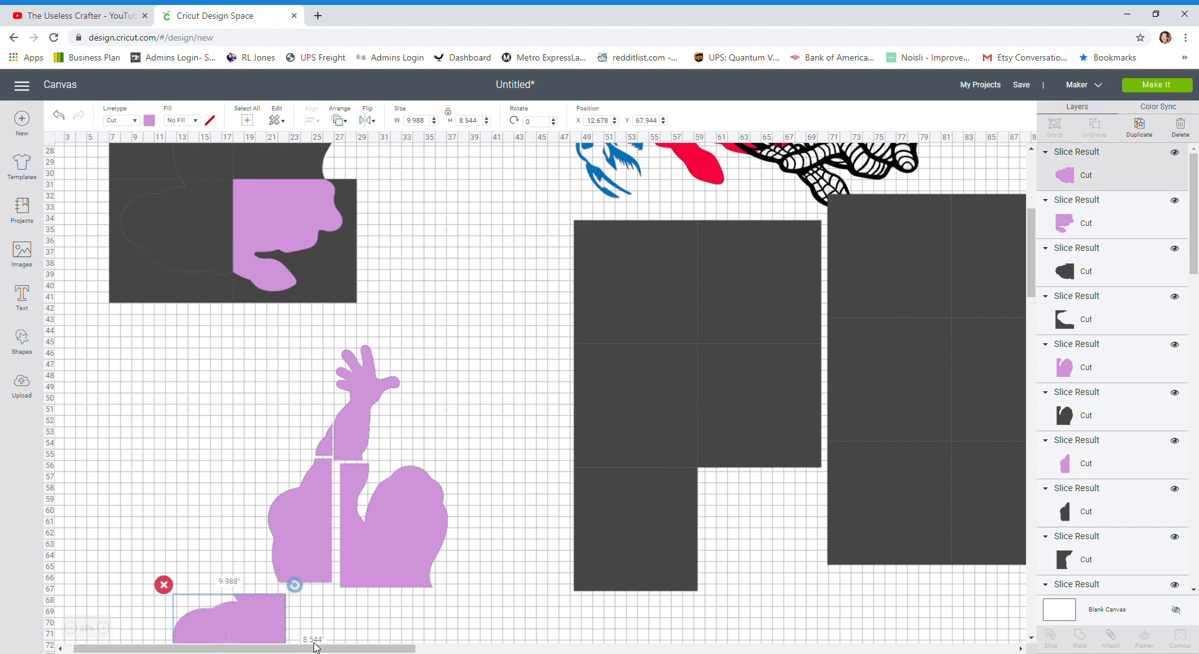
left_click_drag(291, 232, 386, 651)
- Delete all the leftover dark slice remnants of the 22 by 33 inch square grid
scroll(331, 371, "up", 5)
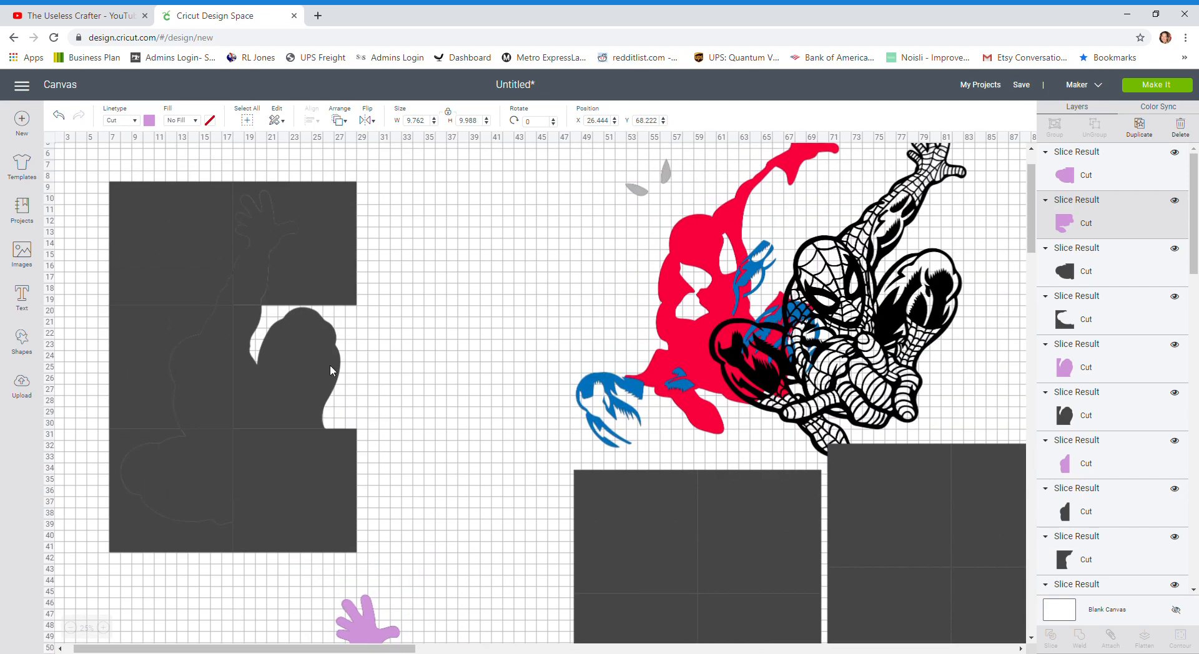
left_click_drag(89, 196, 412, 568)
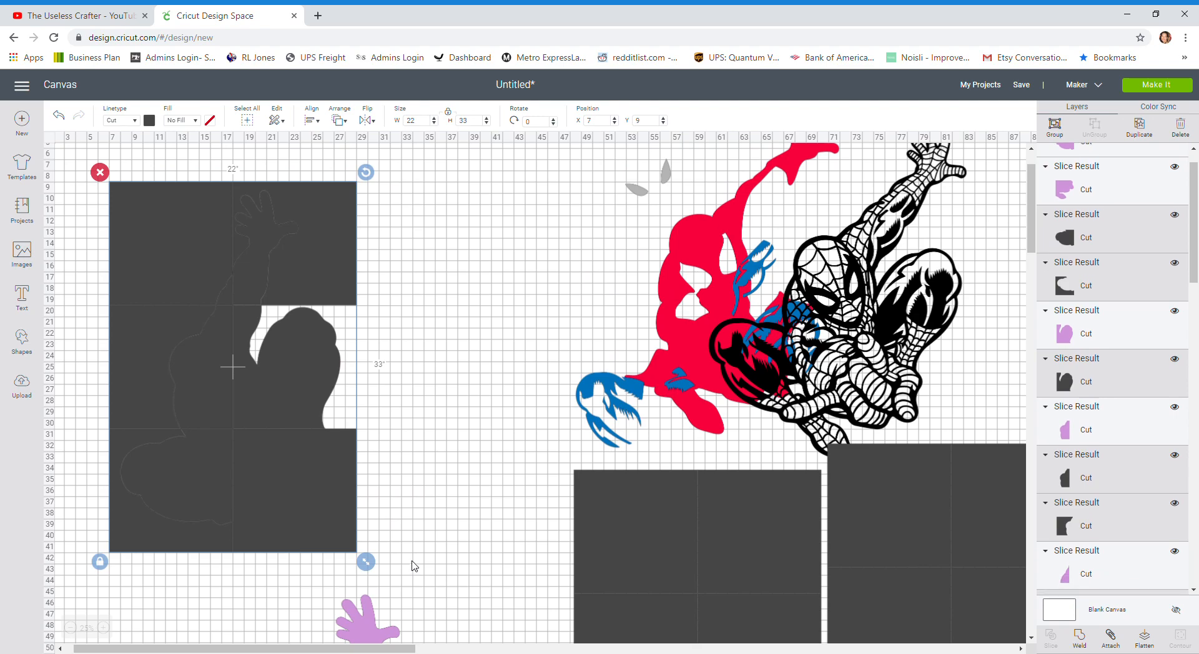
key("Delete")
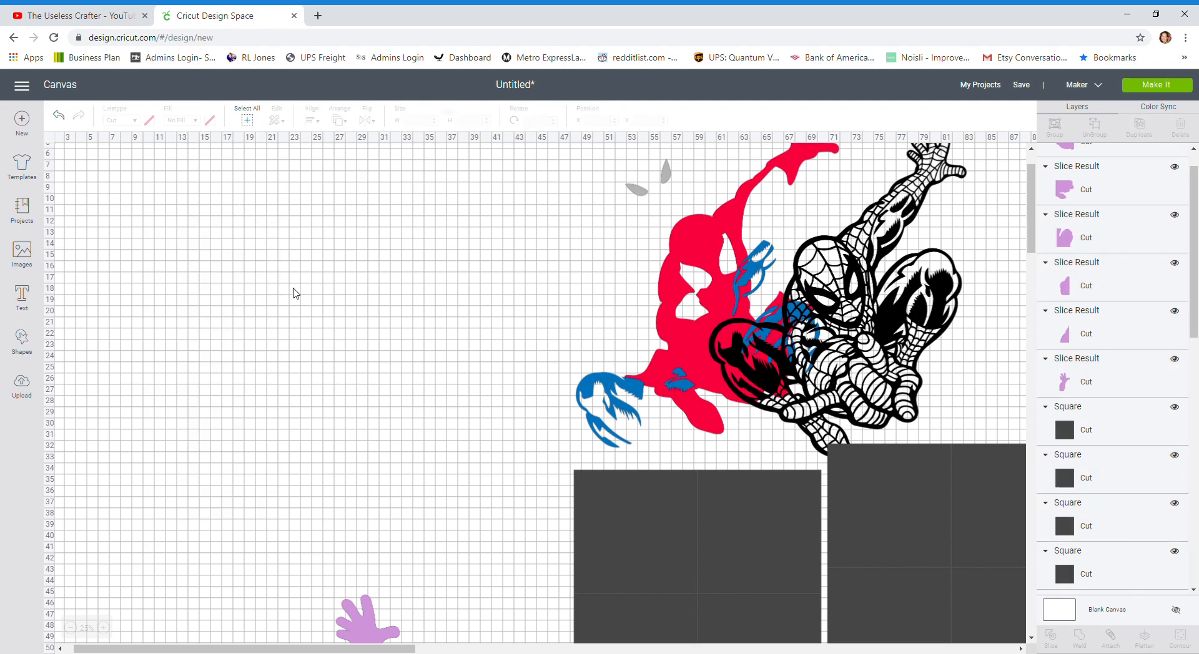
- Line up the two lowest silhouette pieces under the middle pieces, with the right one at about X 26.833, Y 68.056
scroll(295, 293, "down", 6)
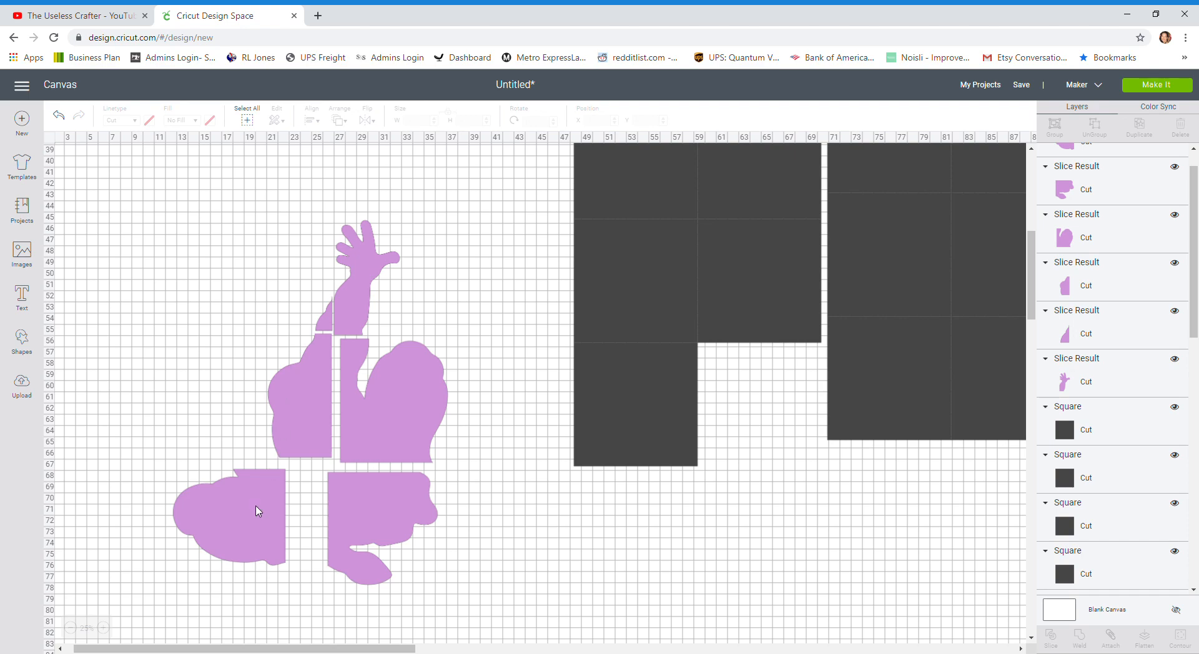
left_click(261, 558)
left_click_drag(261, 558, 359, 534)
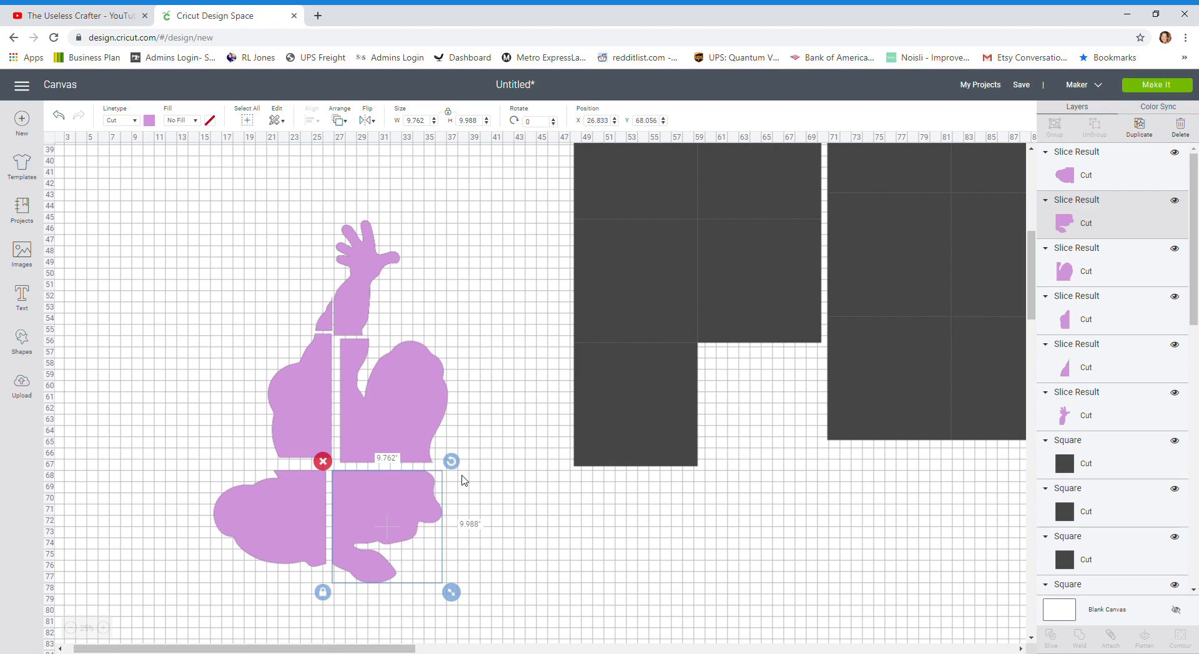
- Move the blue layer group away from the red layer to empty canvas at about X 2.196, Y 0.941, viewed at 50% zoom
scroll(464, 480, "up", 4)
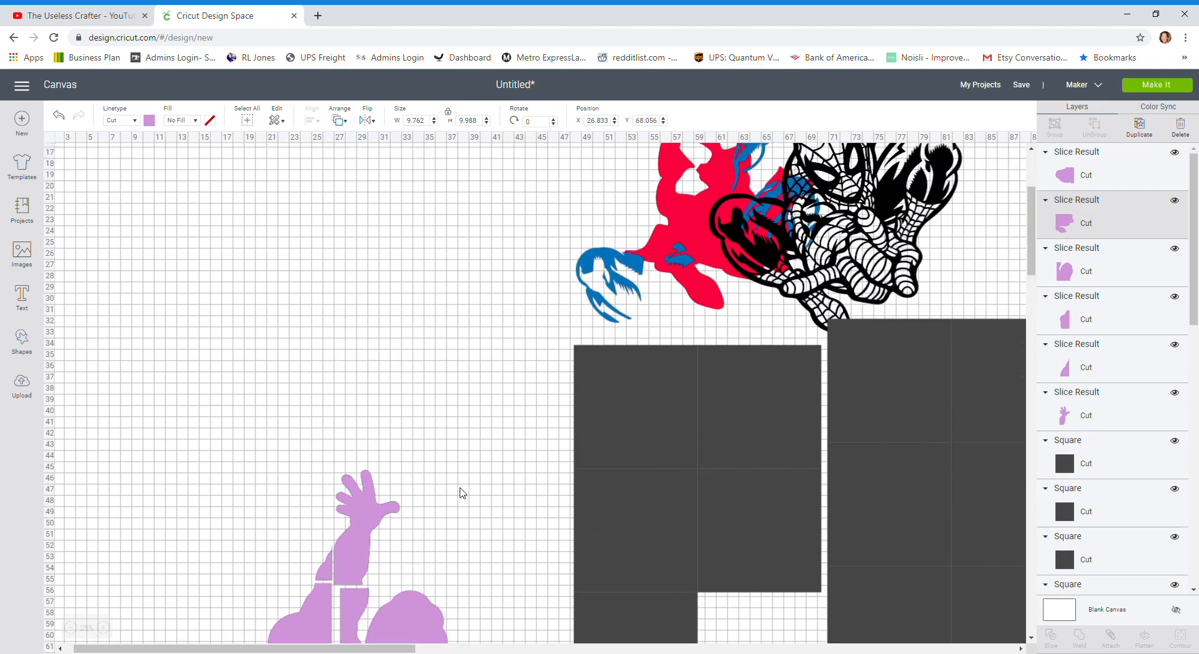
scroll(458, 492, "down", 1)
scroll(455, 468, "up", 4)
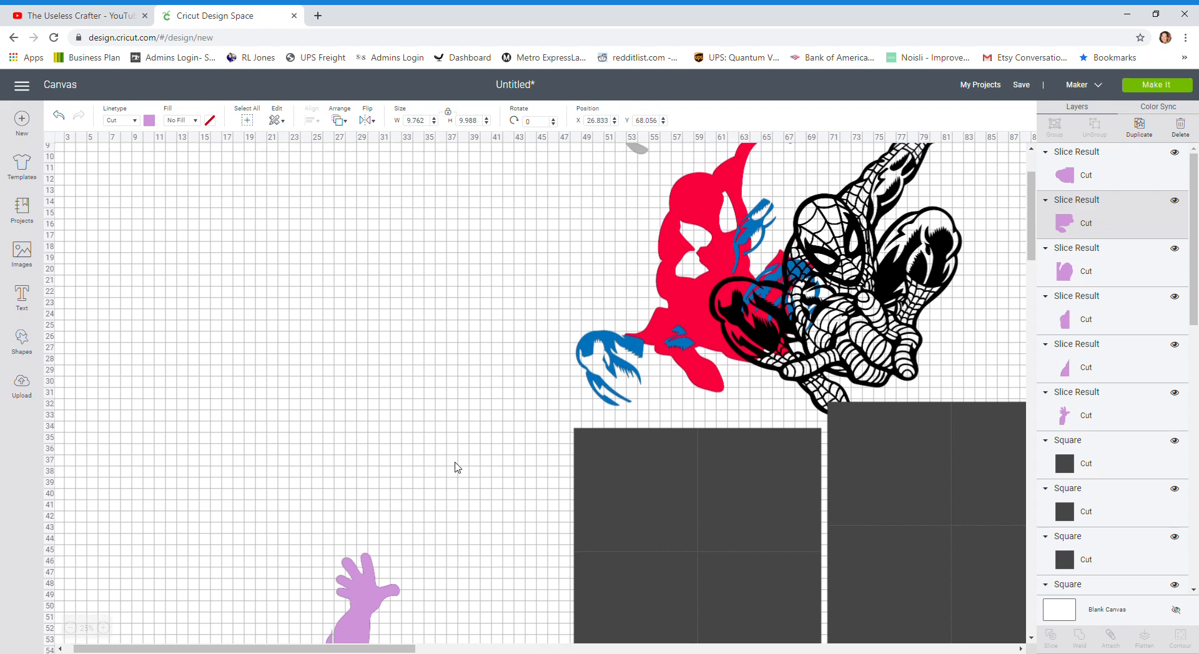
left_click_drag(606, 455, 166, 361)
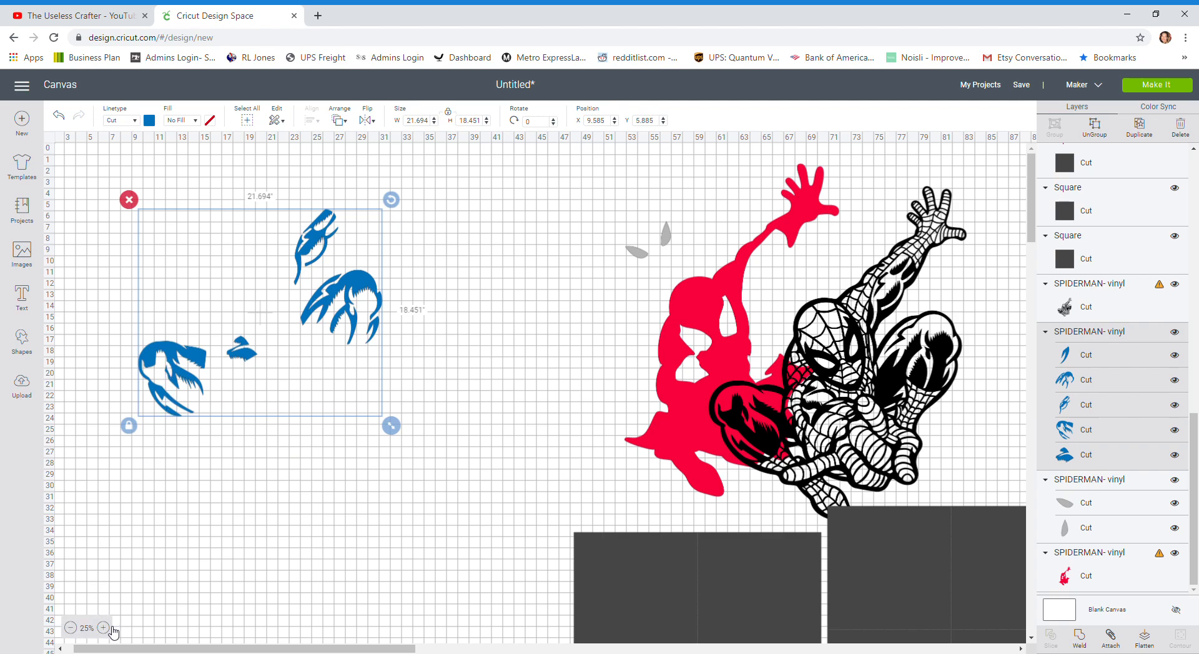
left_click(112, 629)
left_click_drag(341, 524, 185, 435)
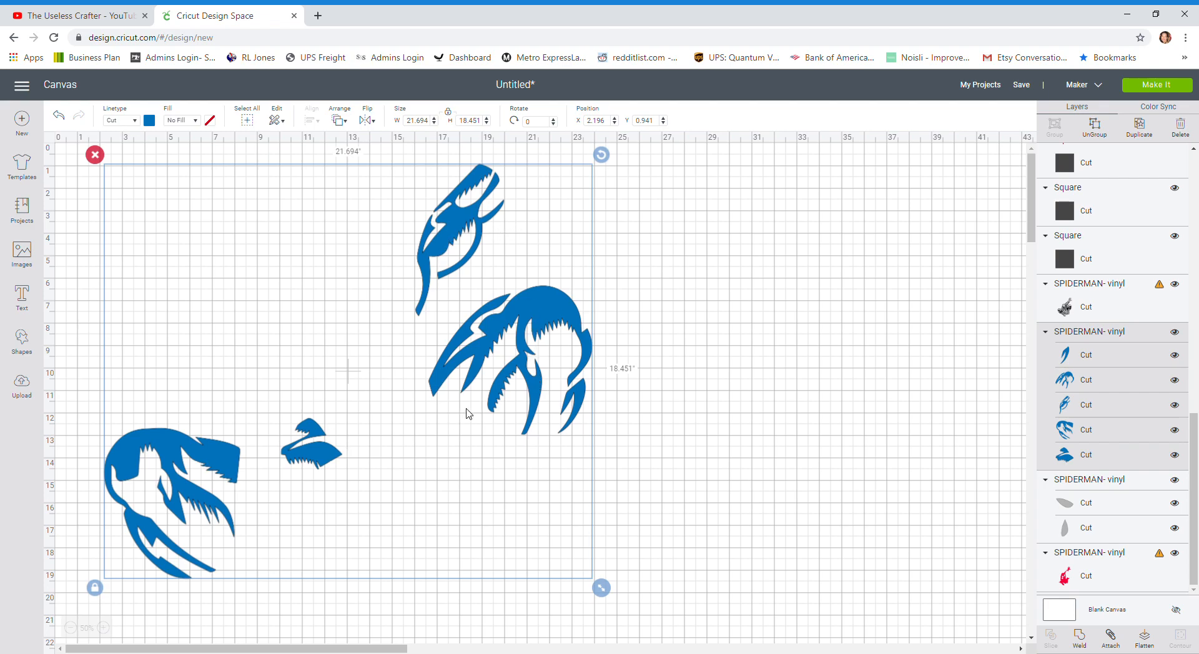
- Duplicate the blue layer group four times
left_click(1142, 130)
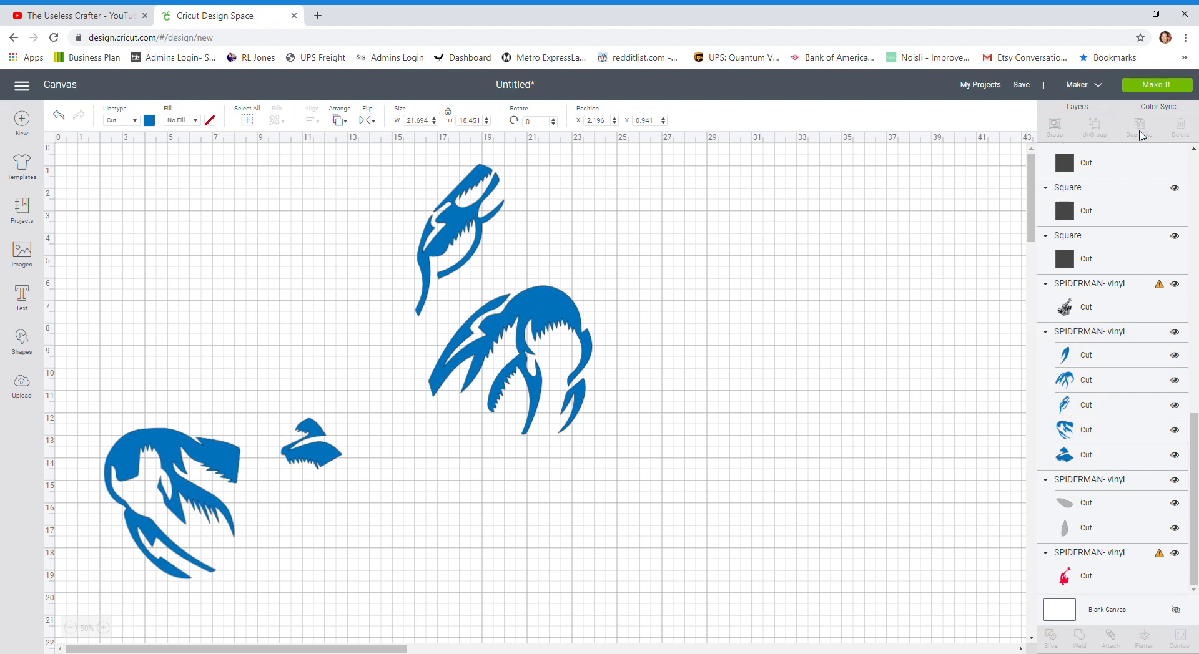
left_click(1141, 130)
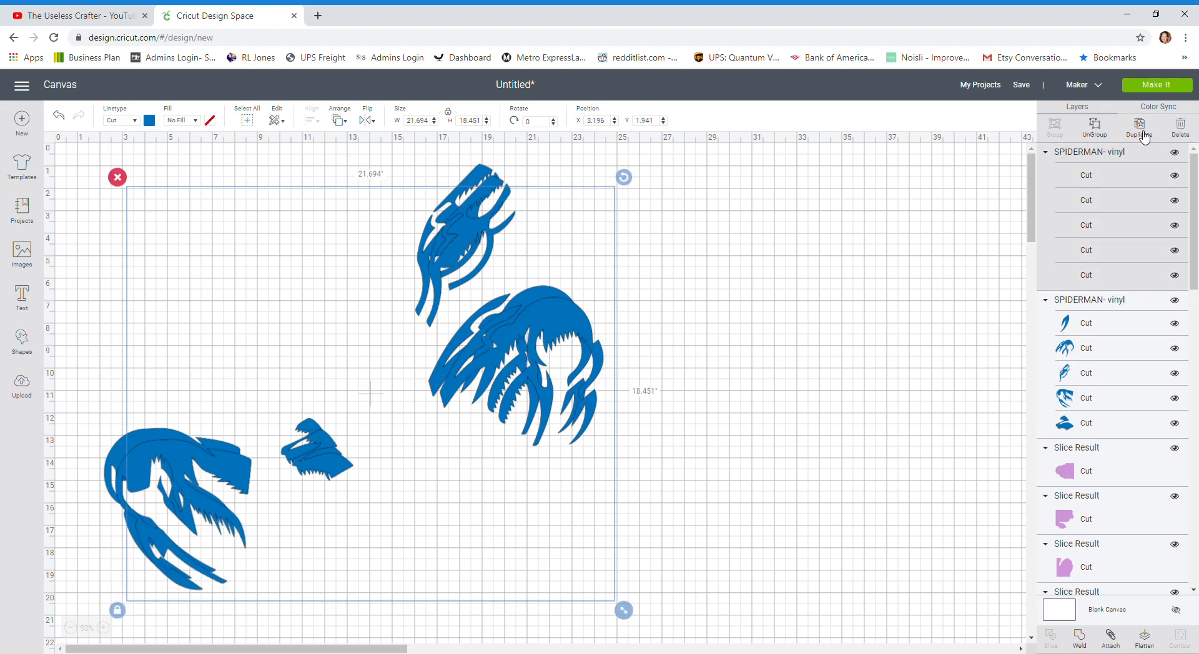
left_click(1142, 130)
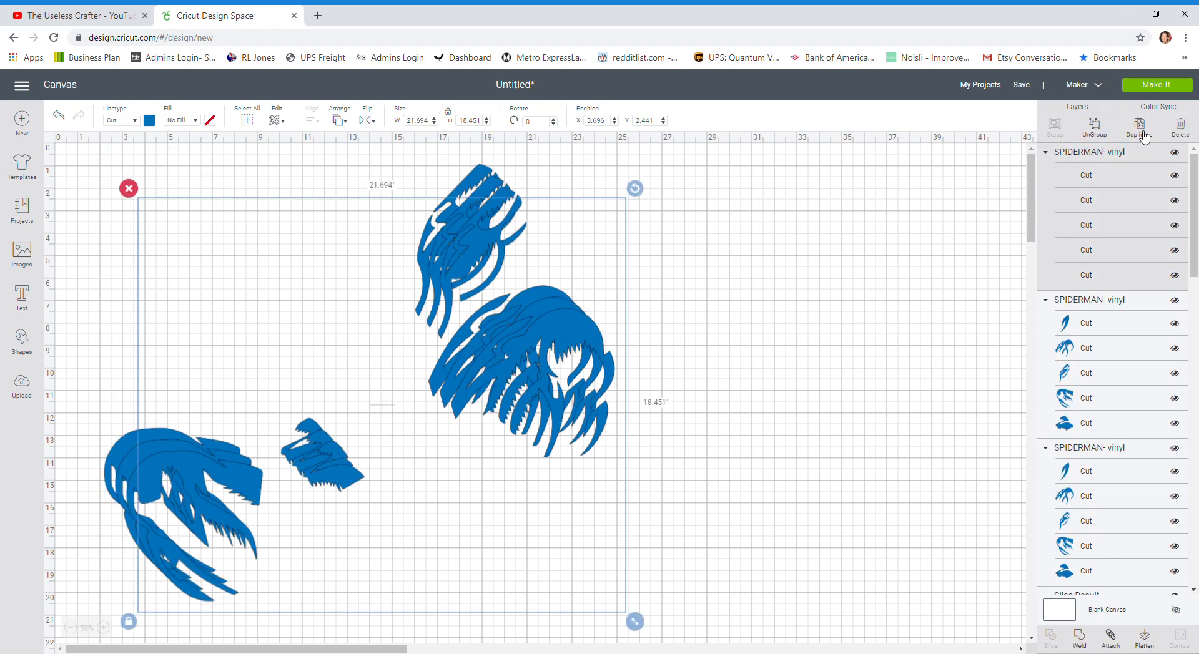
left_click(1143, 133)
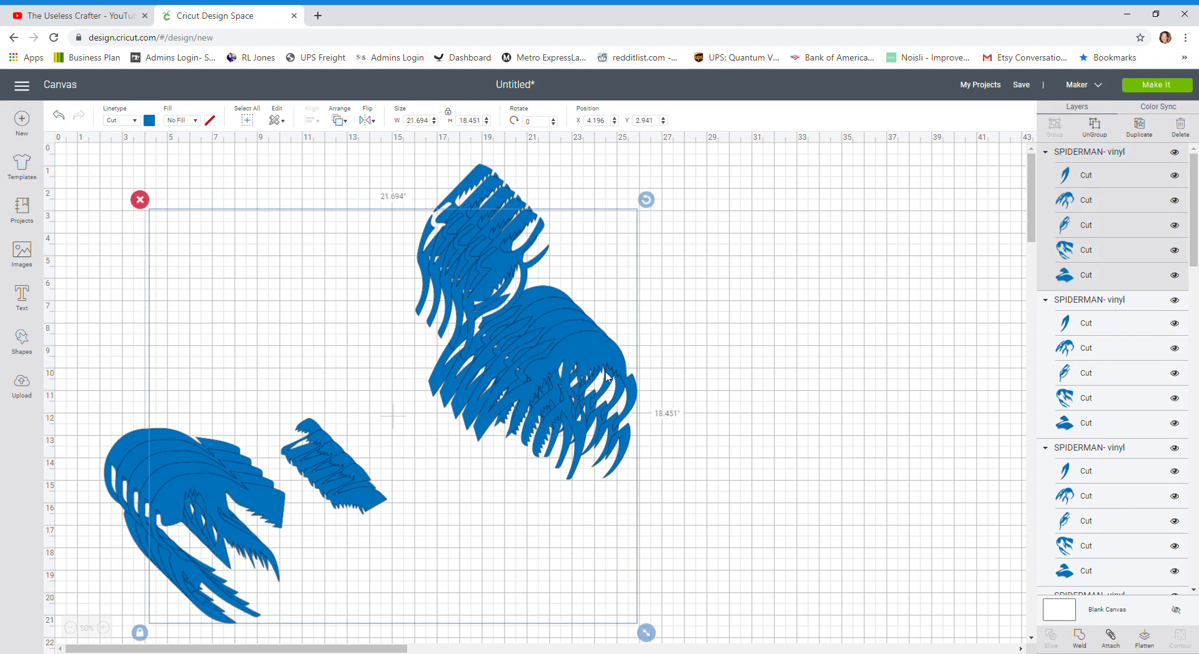
- Move the topmost copy of the blue group away from the stack to about X 13.557, Y 2.691
scroll(572, 370, "down", 2)
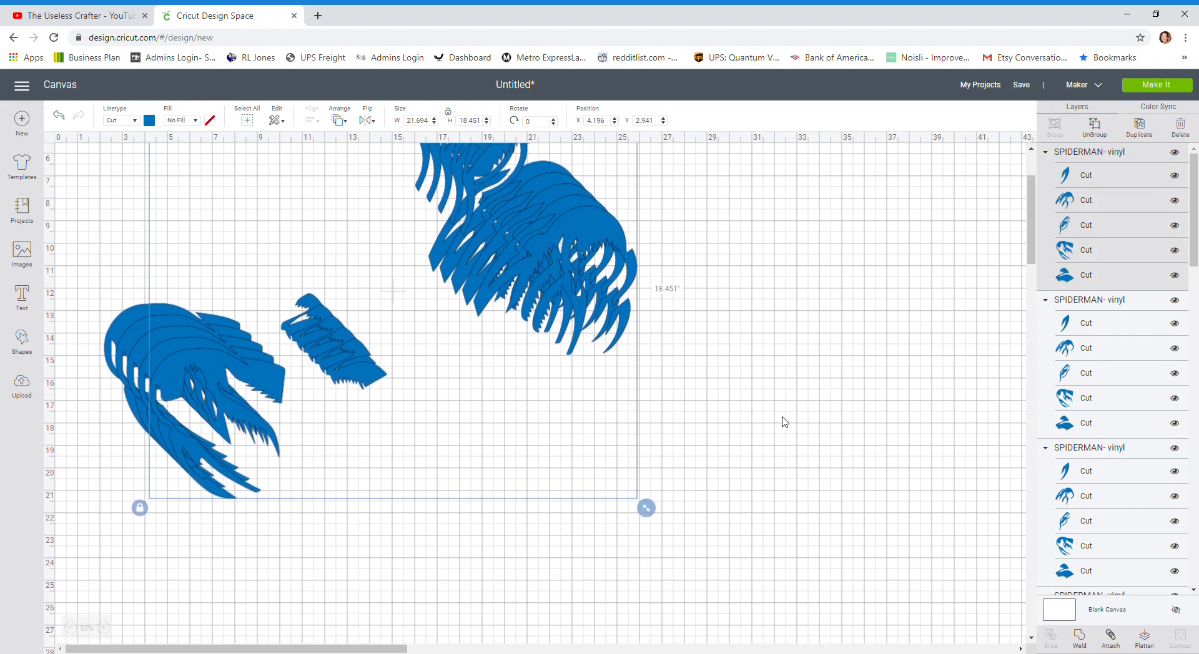
left_click(916, 275)
left_click(619, 259)
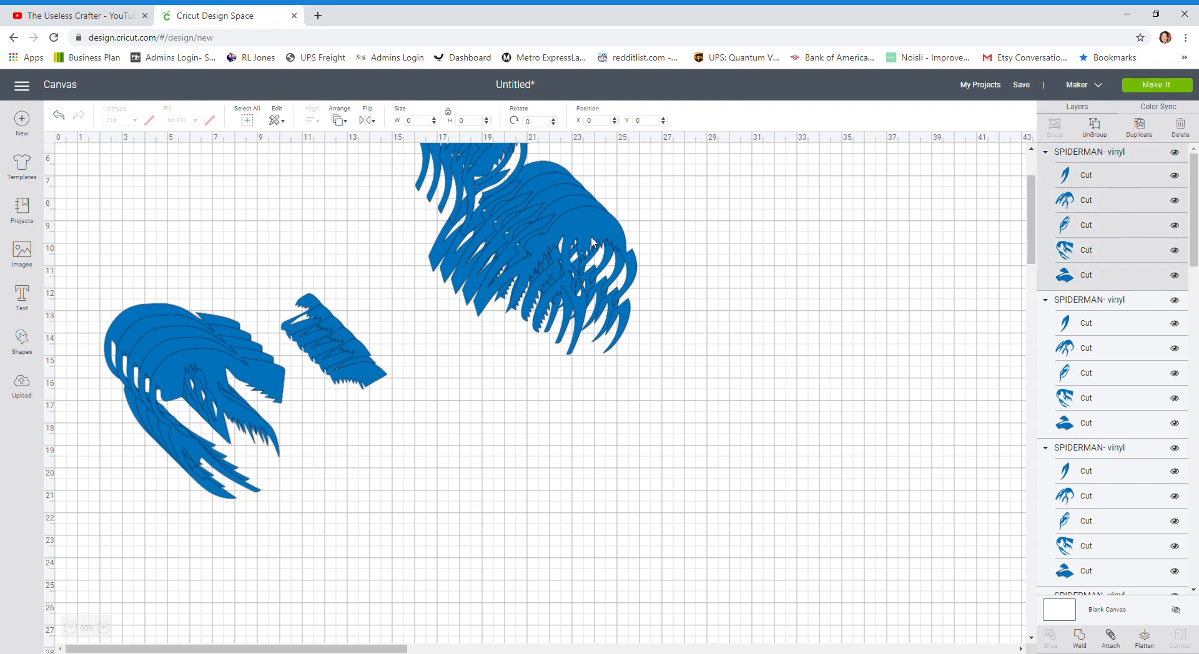
scroll(764, 349, "up", 2)
left_click_drag(607, 365, 817, 359)
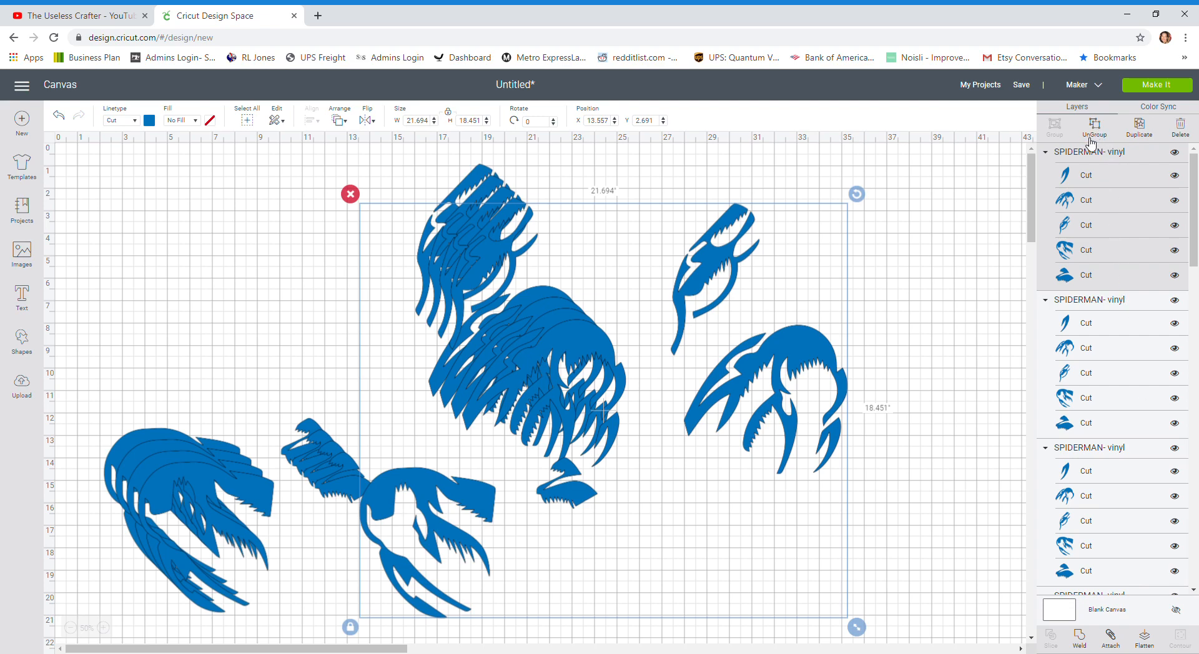
- Delete all the stacked blue groups except the copy that was moved aside
left_click_drag(566, 355, 744, 342)
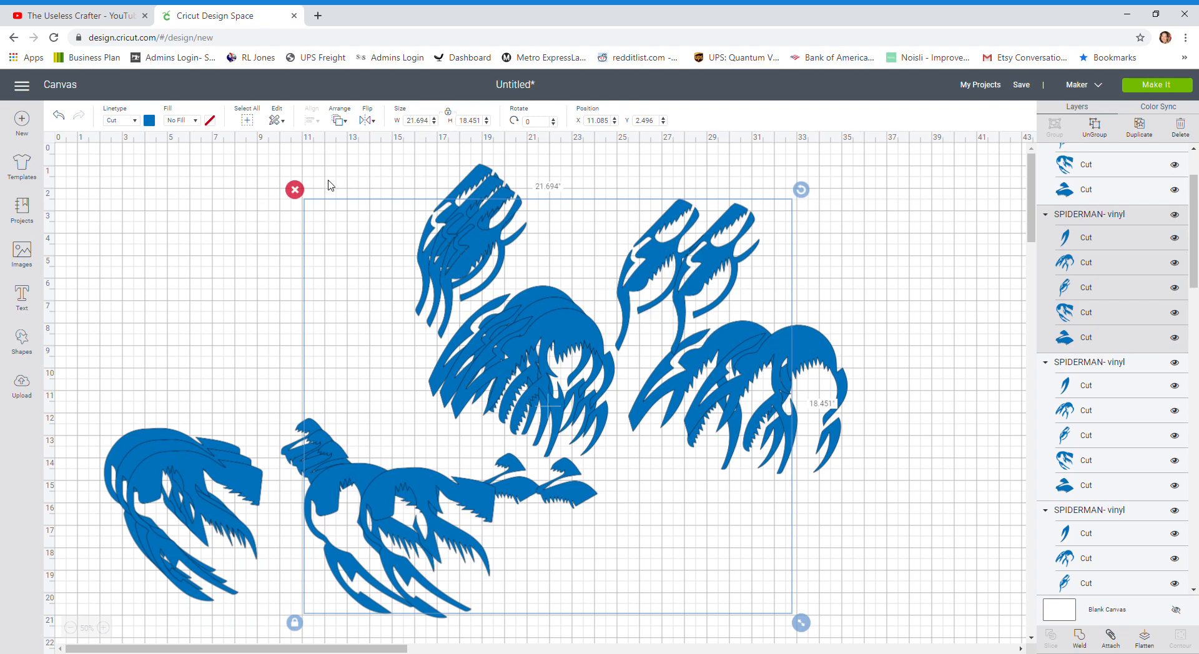
left_click(295, 190)
left_click(568, 361)
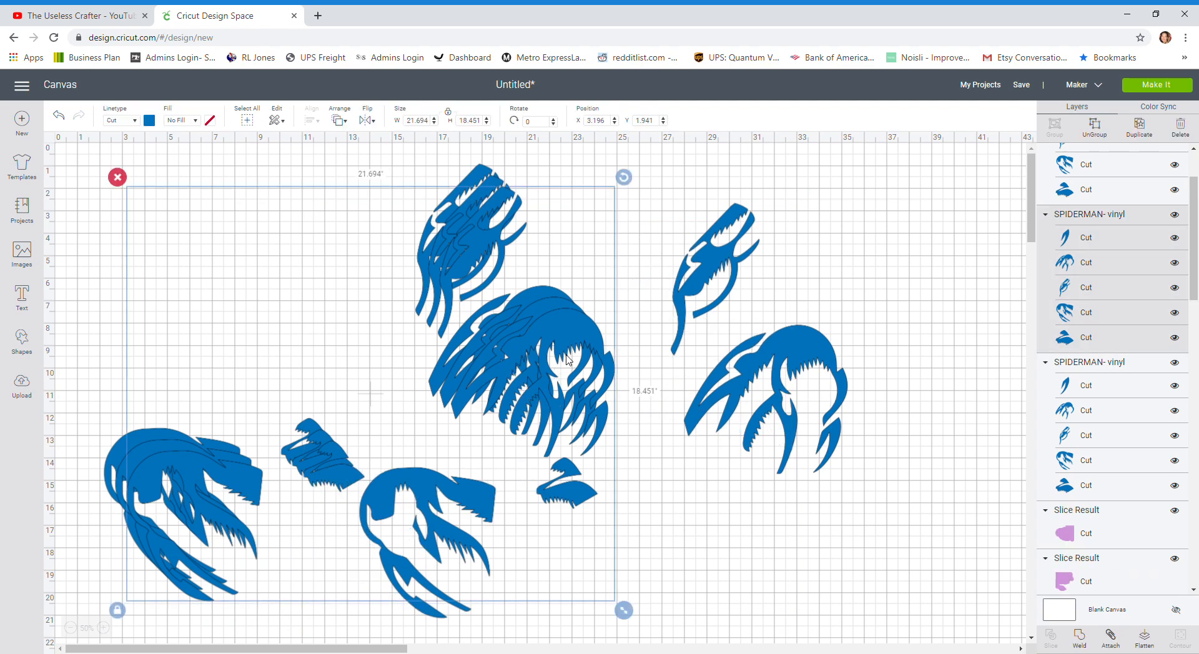
left_click(568, 361)
left_click(586, 353)
key("Delete")
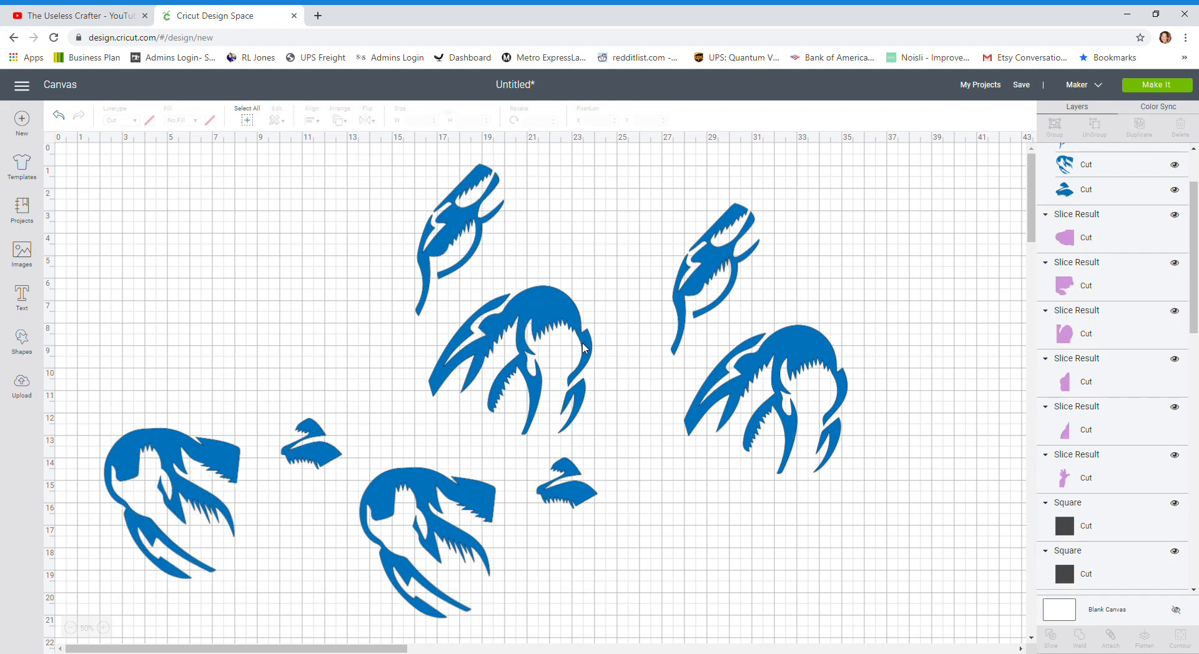
left_click(576, 323)
key("Delete")
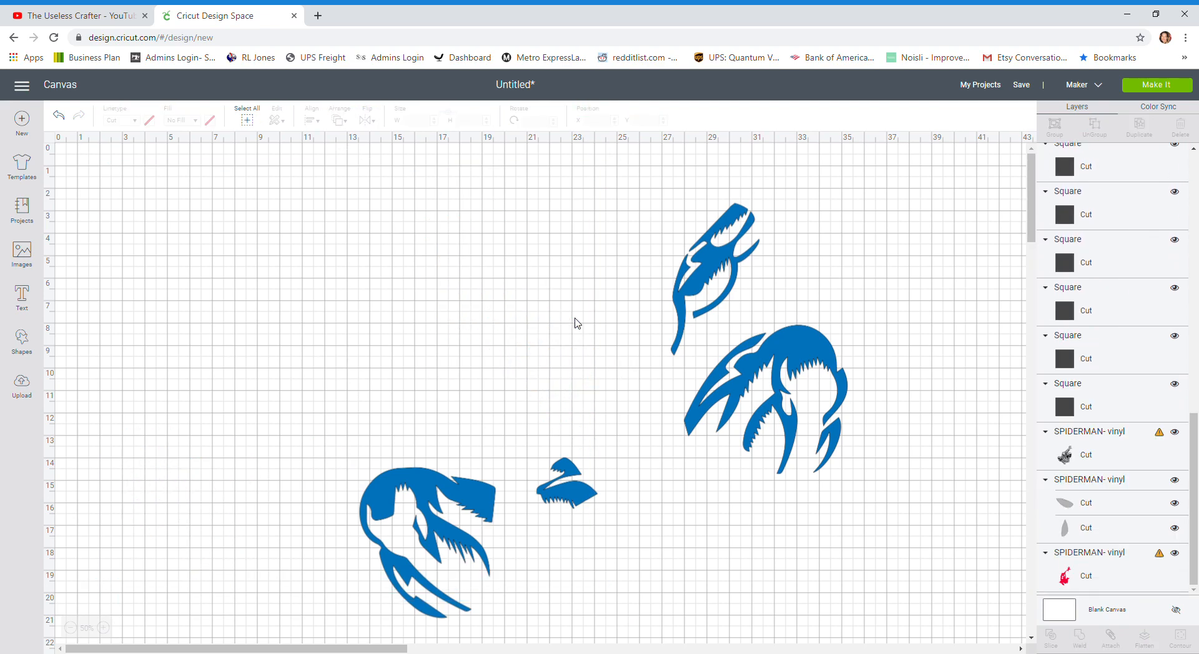
- Move the remaining blue group to about X 6.863, Y 0.885 and ungroup it into separate pieces
left_click_drag(684, 287, 534, 247)
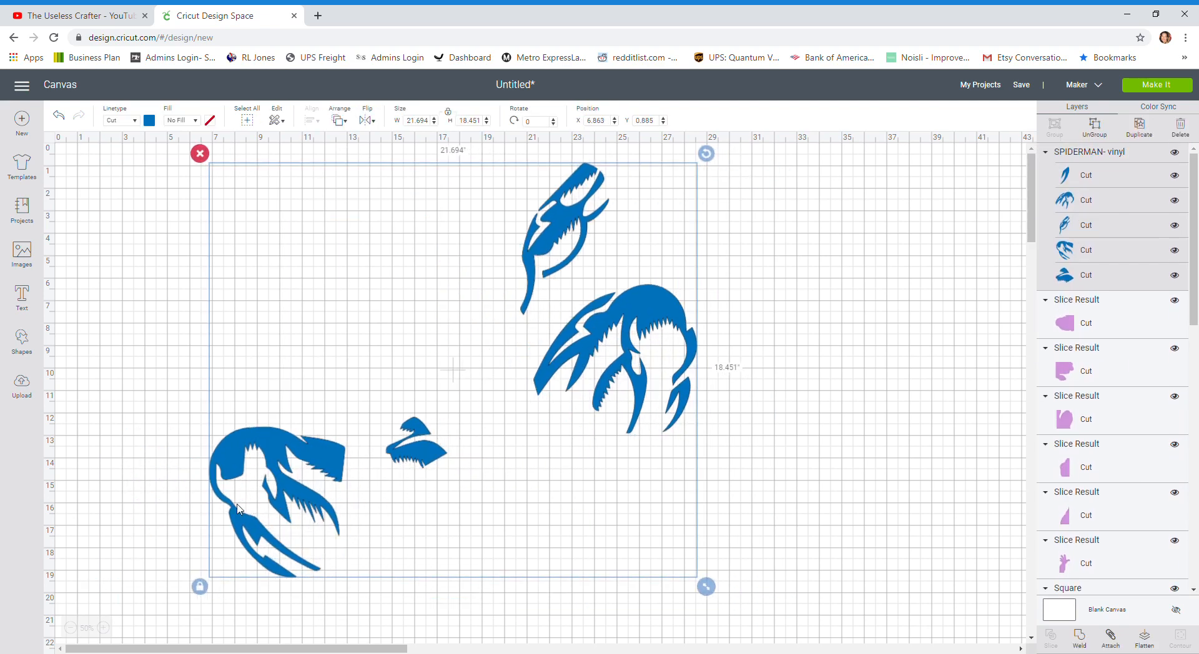
left_click(80, 630)
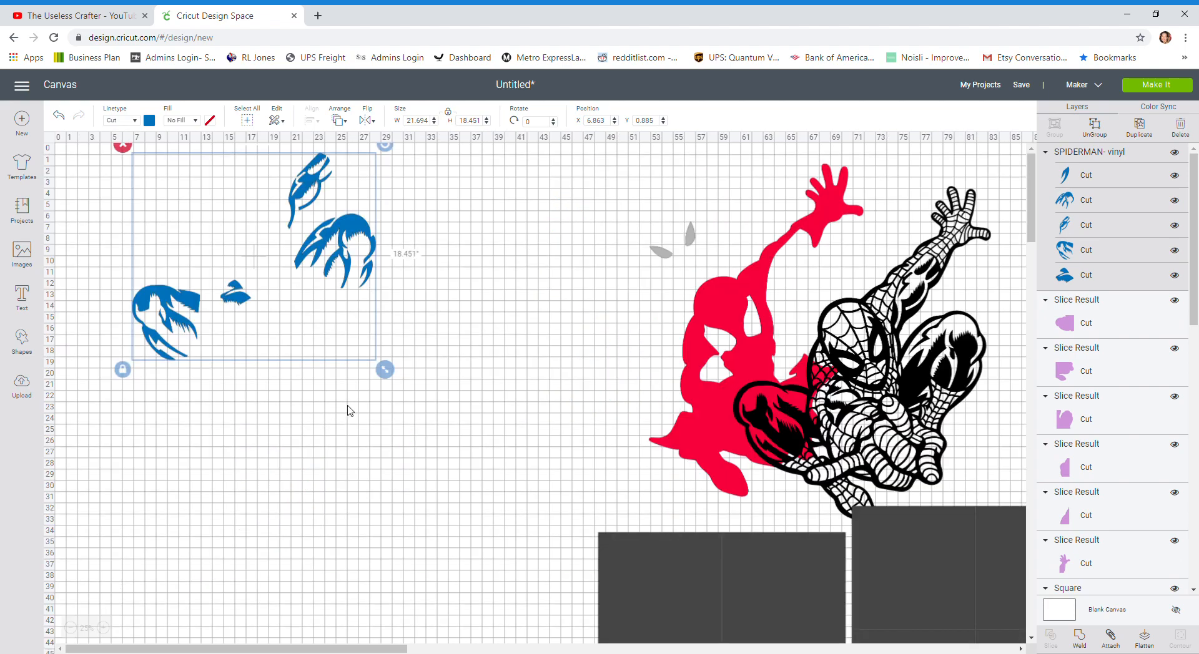
scroll(425, 412, "down", 1)
scroll(436, 398, "up", 1)
left_click(1098, 136)
- Rearrange the separate blue pieces closer together, with the lower-left piece at about X 8.863, Y 13.091 and the small piece beside it at X 16.512, Y 15.707
left_click_drag(349, 234, 423, 201)
left_click(359, 264)
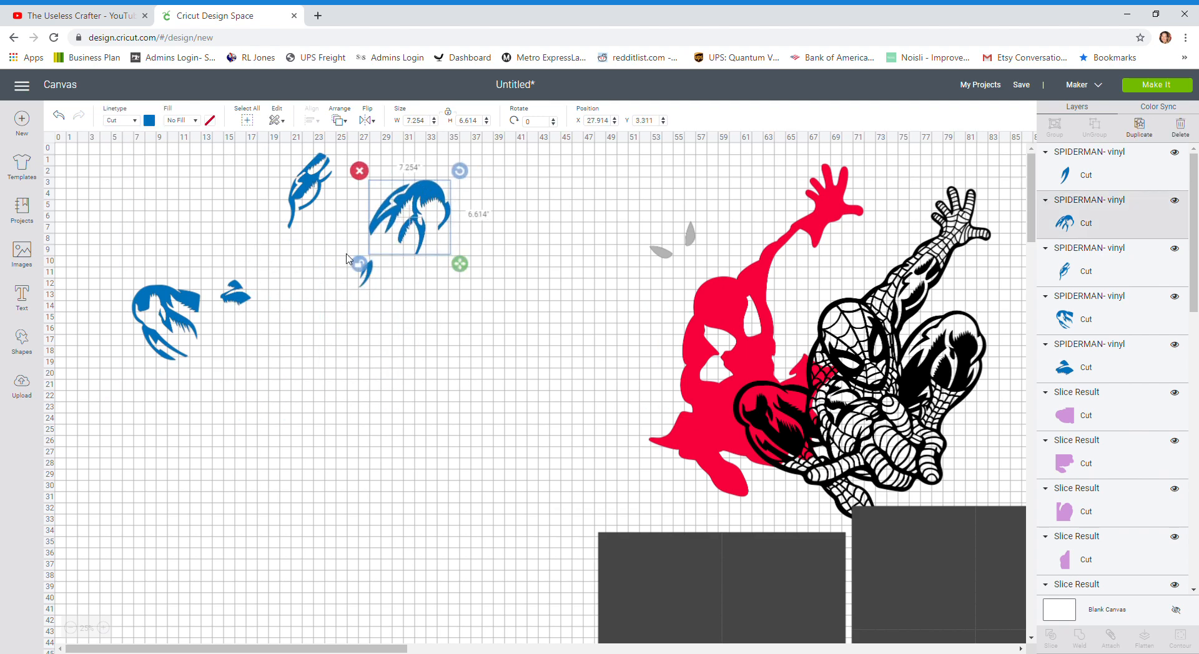
left_click_drag(312, 181, 306, 231)
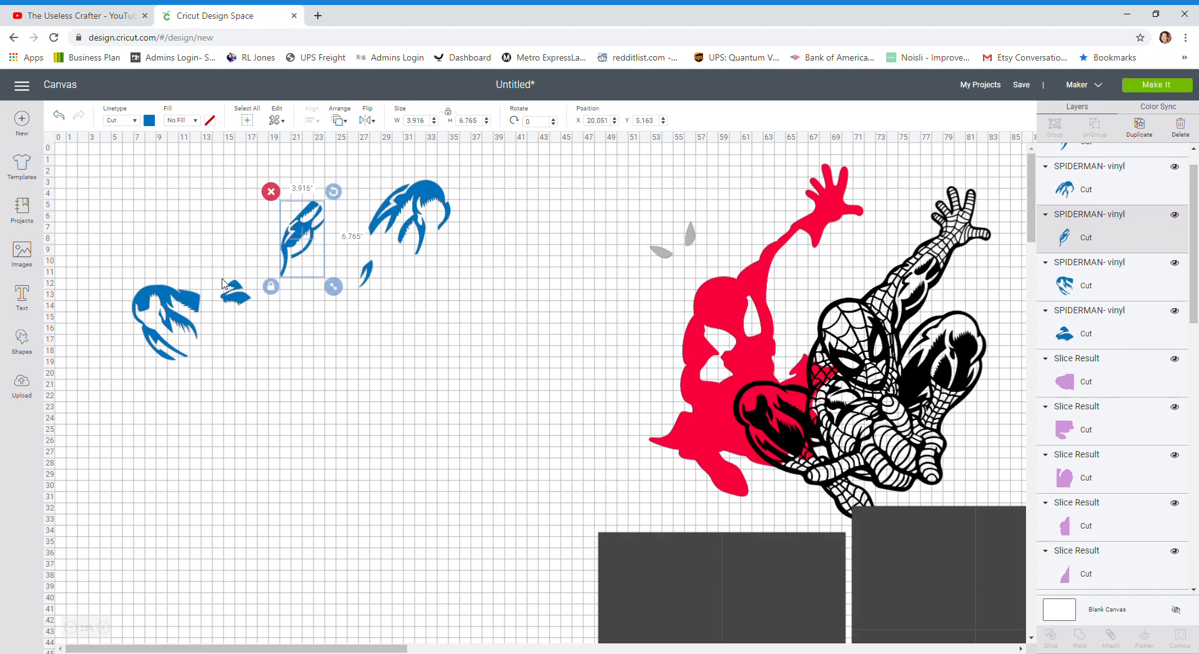
left_click_drag(236, 303, 254, 355)
left_click(200, 305)
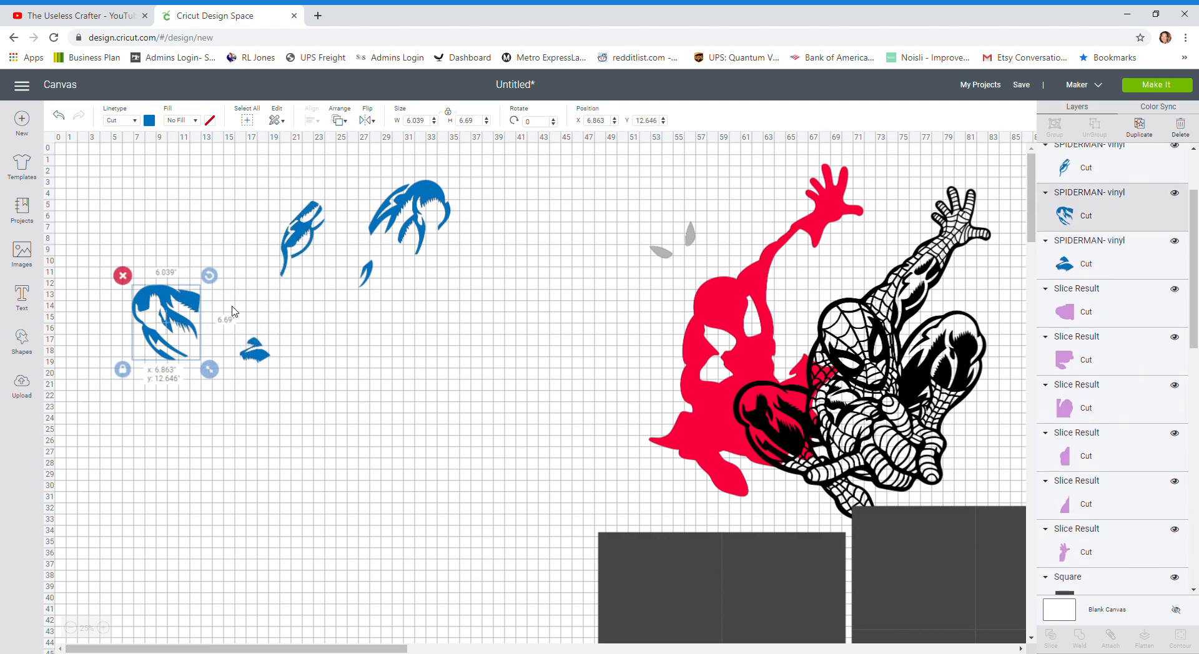
mouse_move(200, 306)
left_mouse_down()
mouse_move(246, 308)
mouse_move(211, 305)
mouse_move(223, 311)
left_mouse_up()
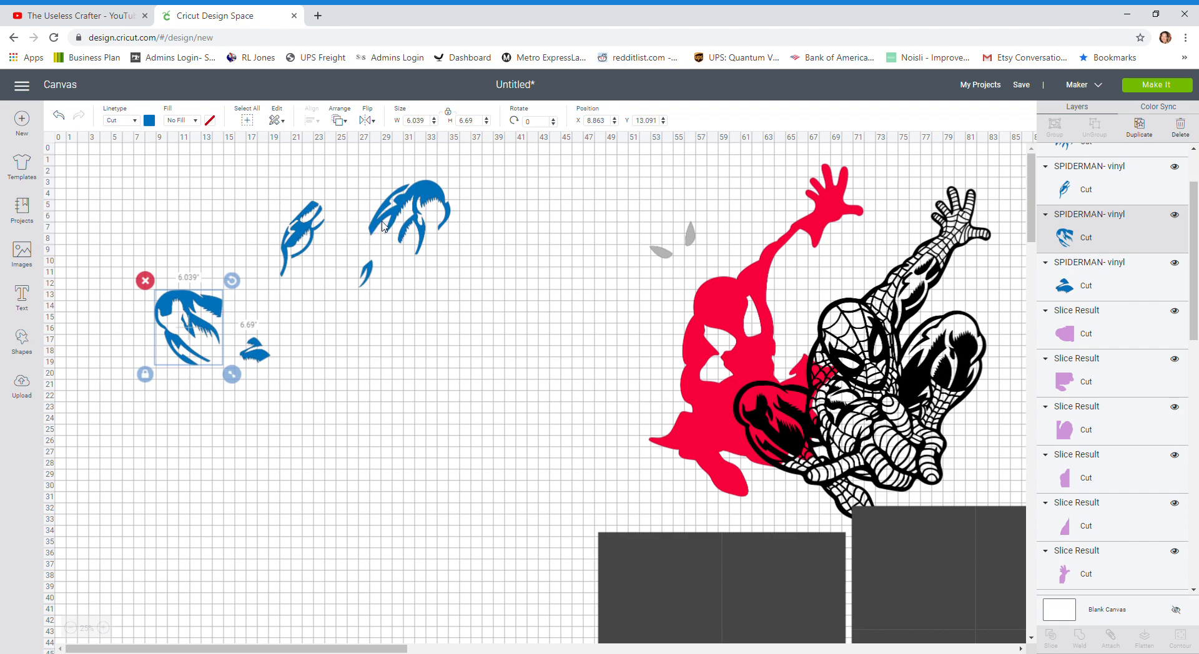
left_click_drag(423, 201, 384, 192)
left_click_drag(249, 348, 251, 331)
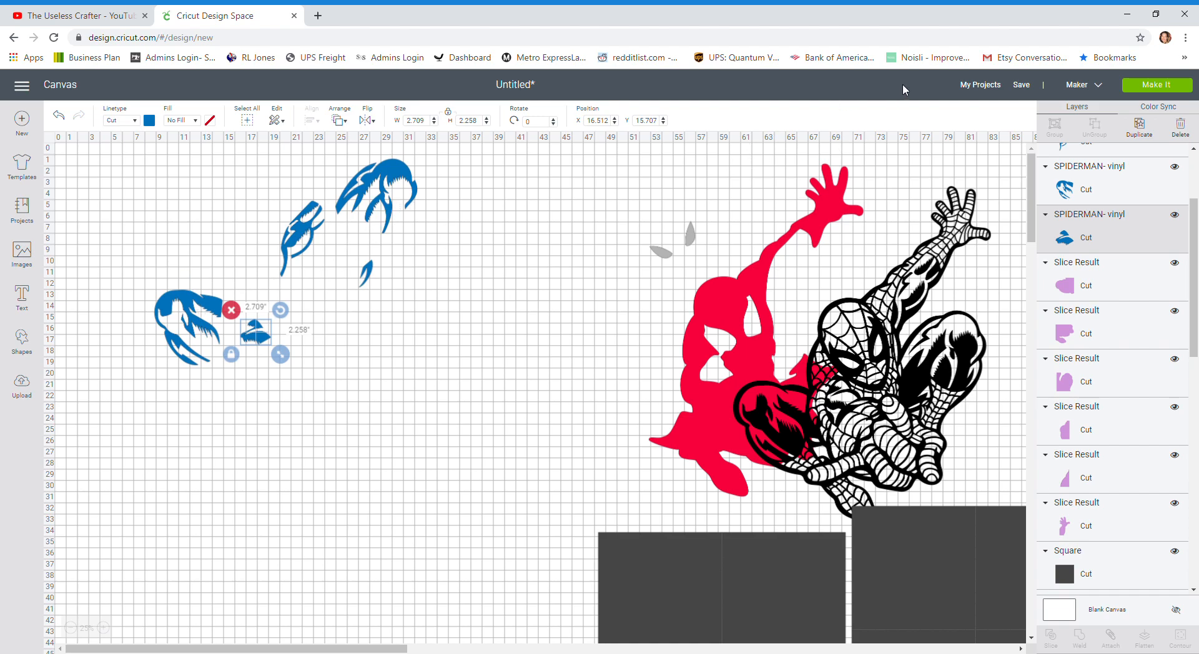
- Save the project under the name "SpiderMan 30 inches"
left_click(1020, 84)
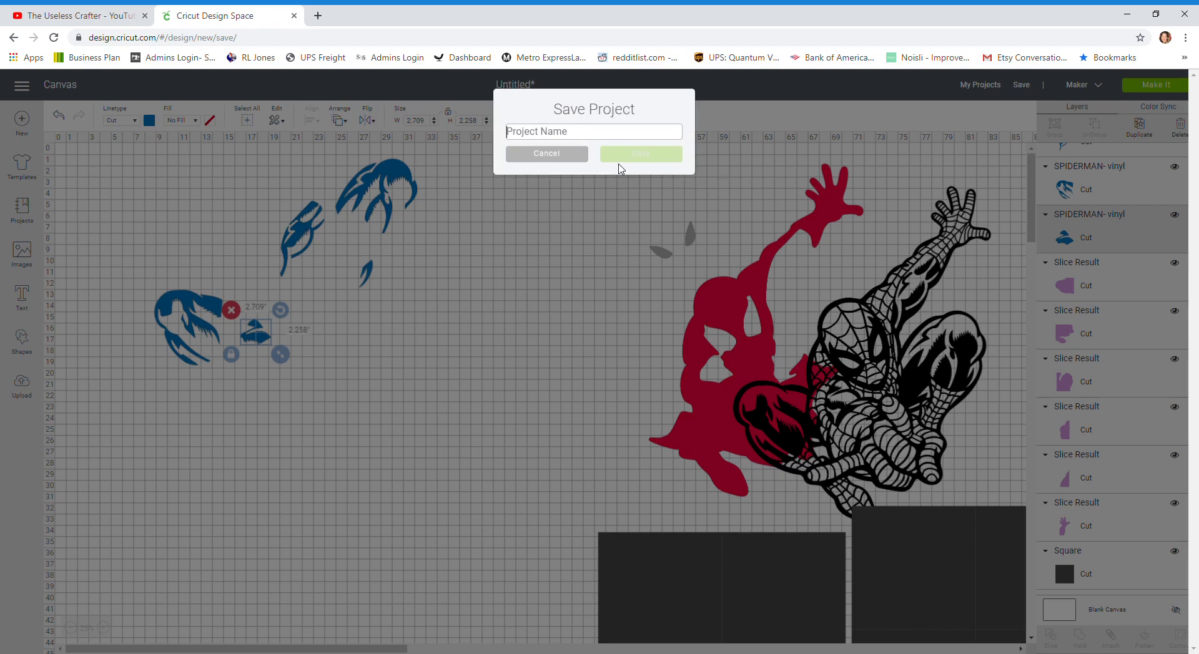
type("SpiderMan ")
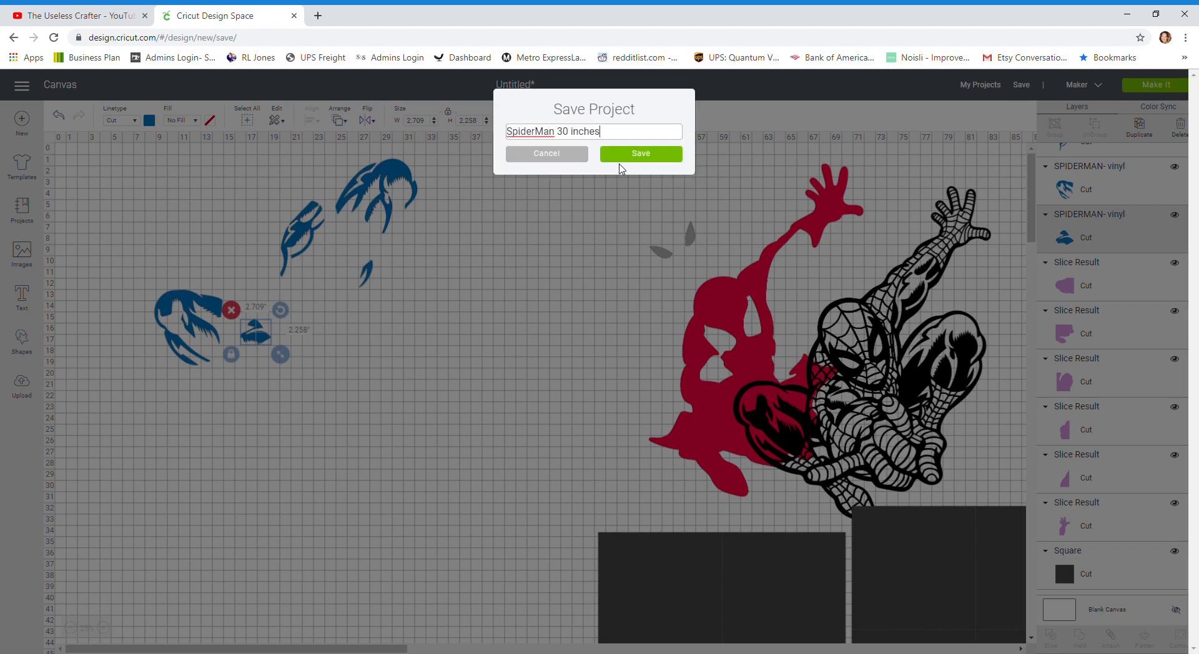
type("30 inches")
left_click(619, 157)
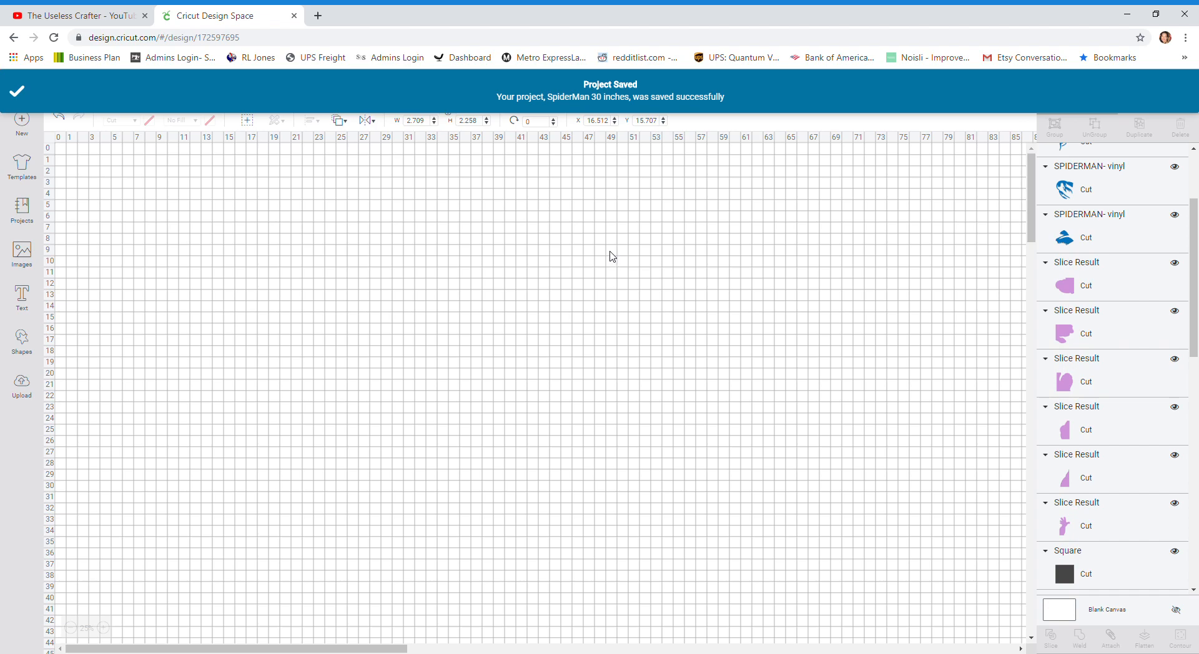
- Ungroup the grey eye shapes at about X 42.249, Y 6.878 and rotate the upright piece to lie flat above the other
left_click_drag(668, 258, 544, 256)
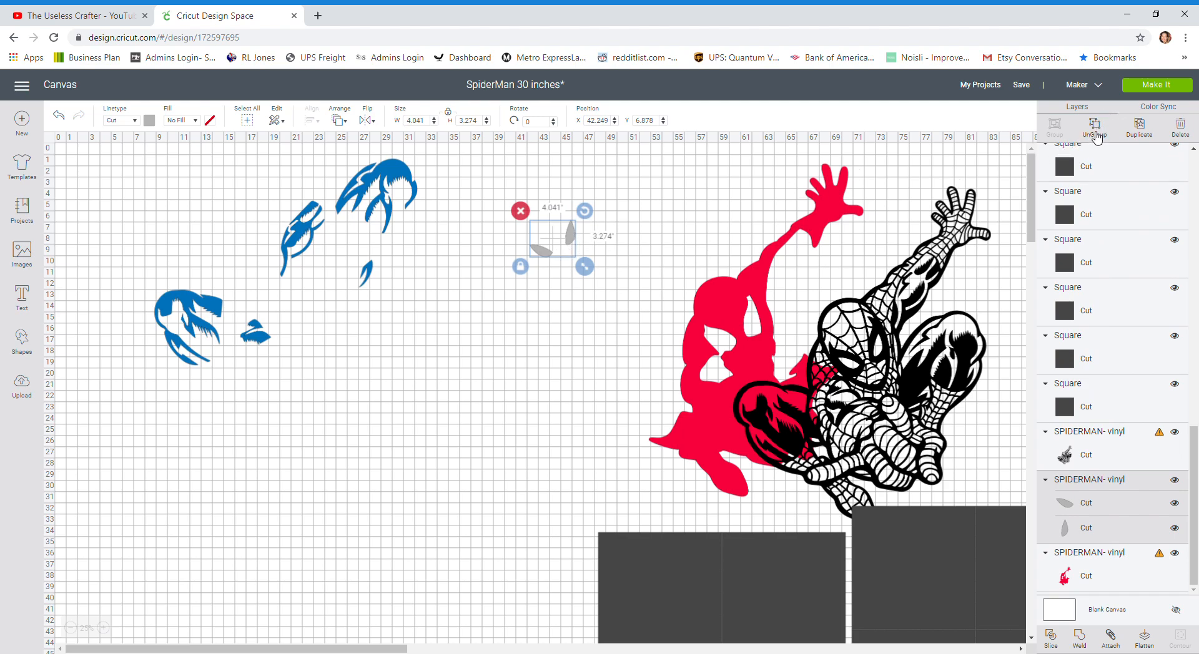
key("Delete")
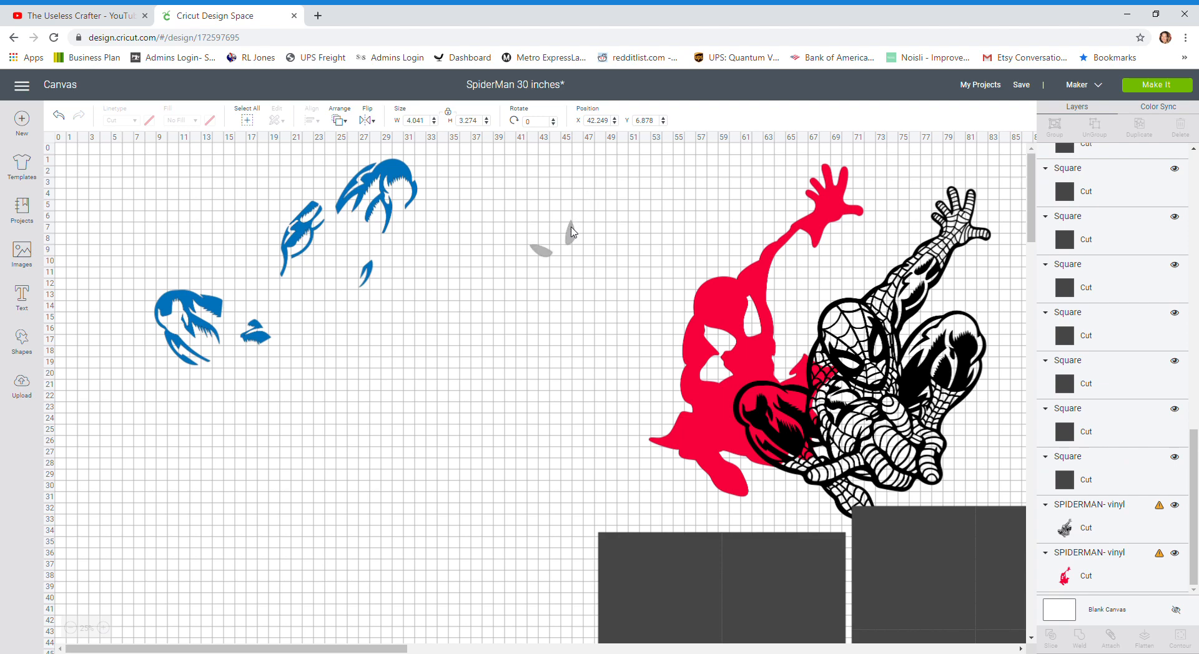
left_click(561, 238)
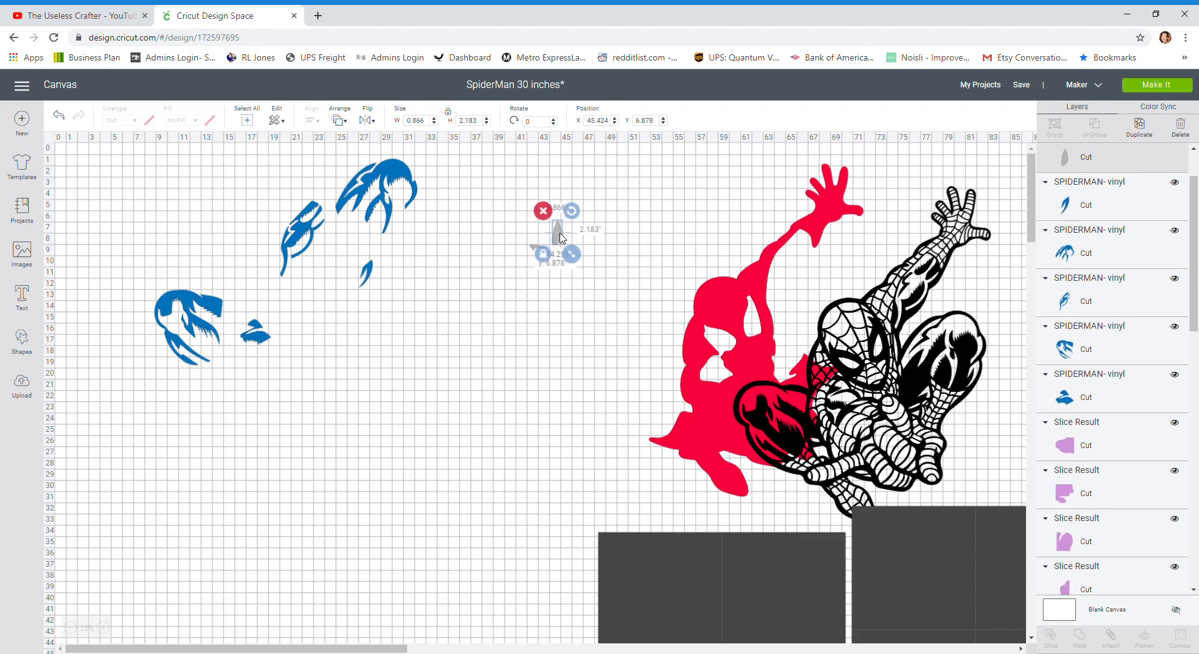
left_click_drag(569, 211, 545, 245)
left_click(524, 225)
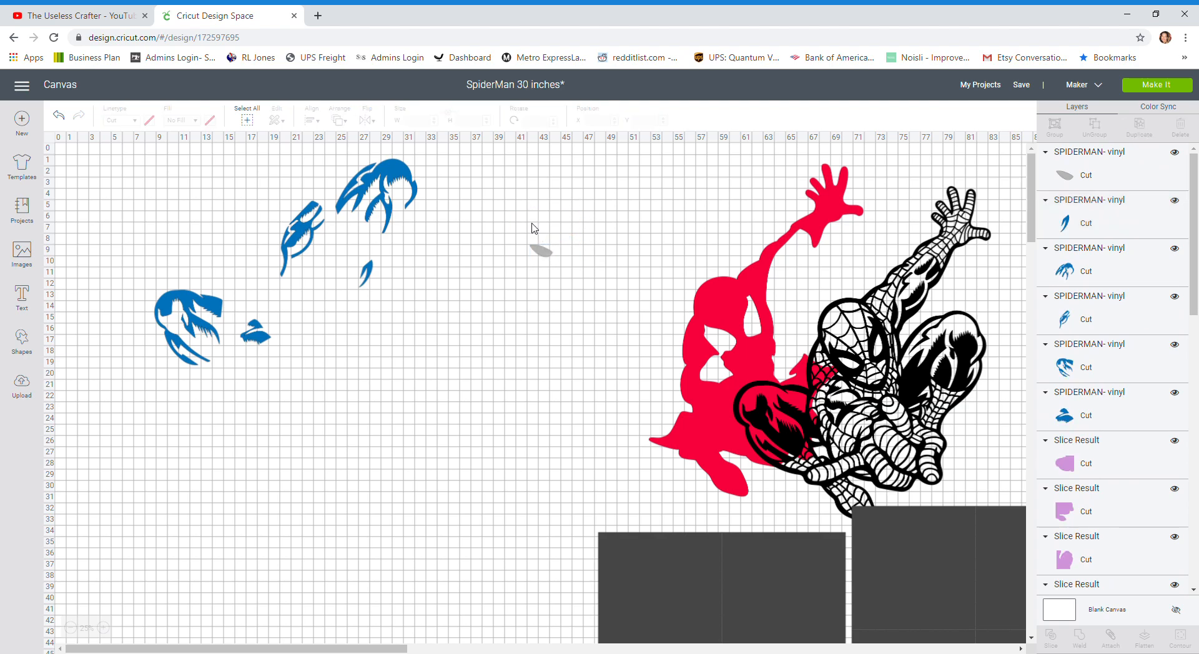
left_click(59, 116)
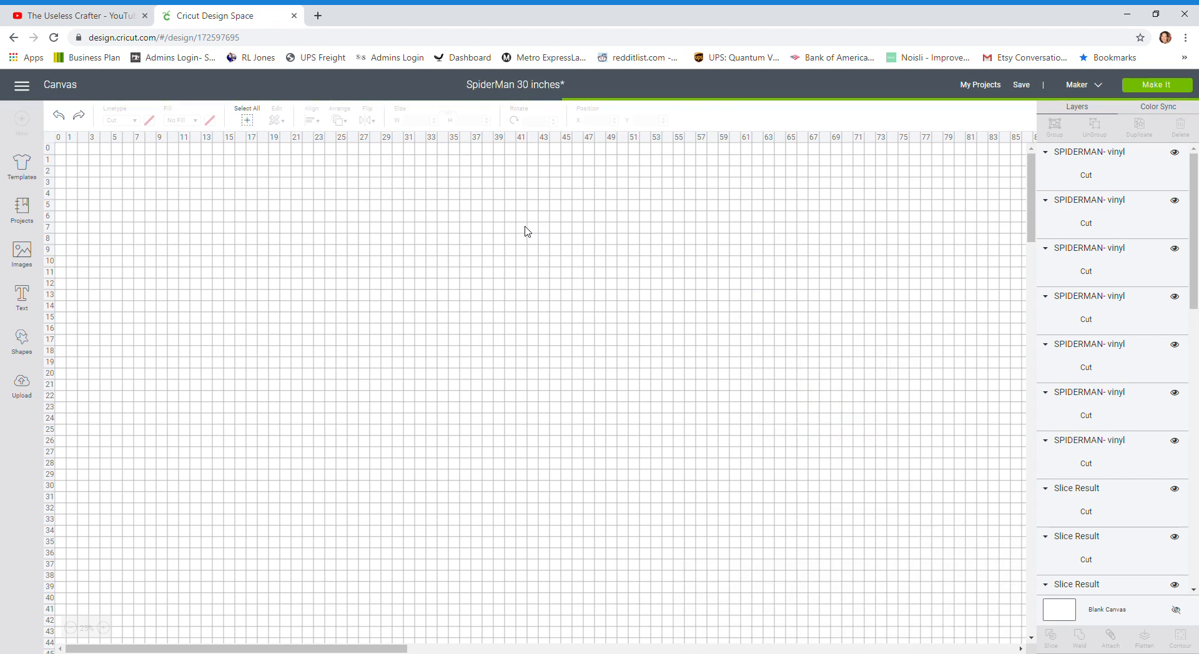
- Move both grey eye pieces together to about X 34.527, Y 1.994, beside the blue pieces
left_click_drag(524, 227, 570, 290)
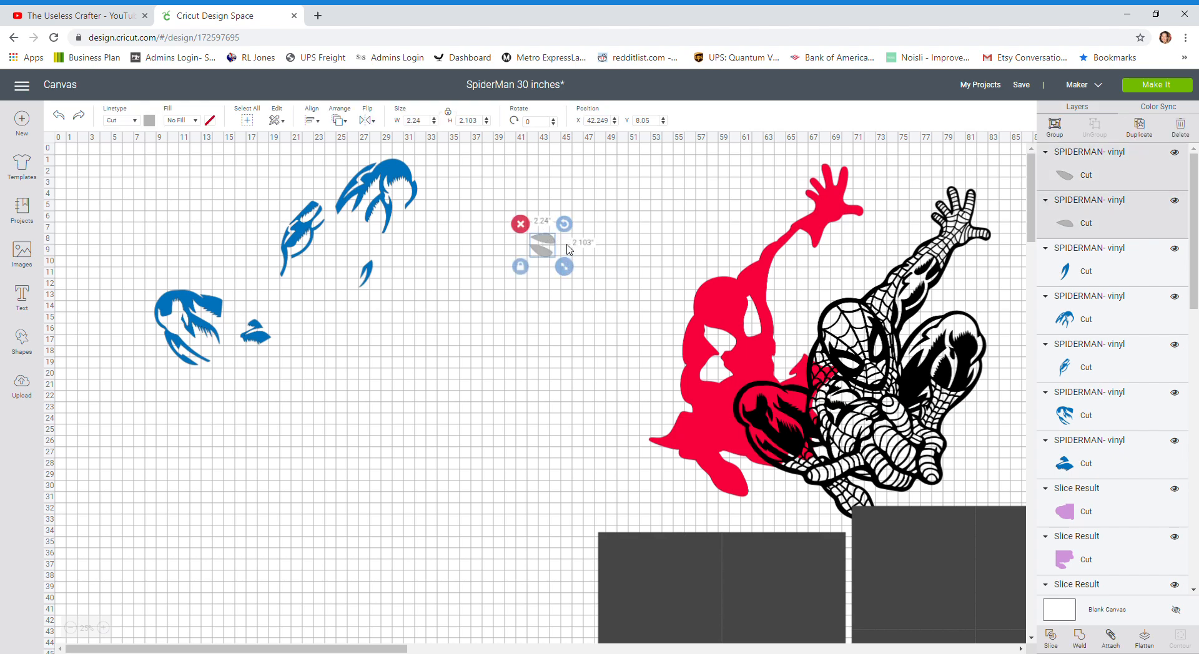
left_click(615, 223)
left_click_drag(525, 216, 581, 287)
left_click_drag(547, 246, 455, 177)
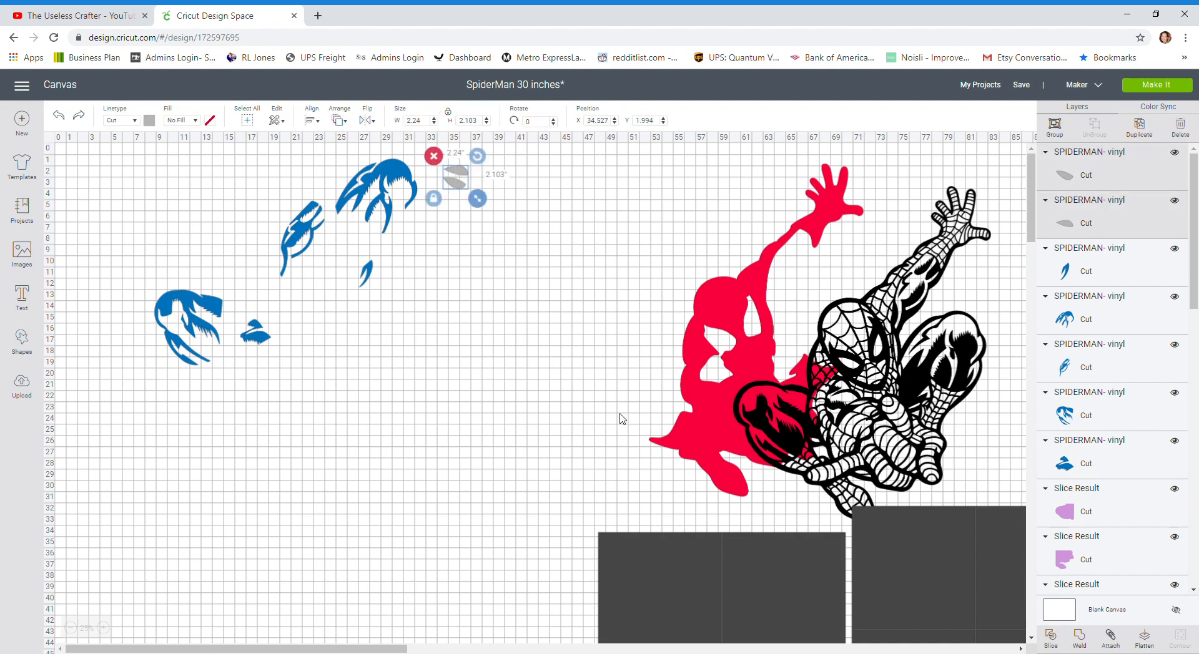
- Separate the overlapping red and black Spider-Man layers, placing the black one at about X 58.278, Y 1.194
left_click(653, 444)
scroll(653, 443, "down", 2)
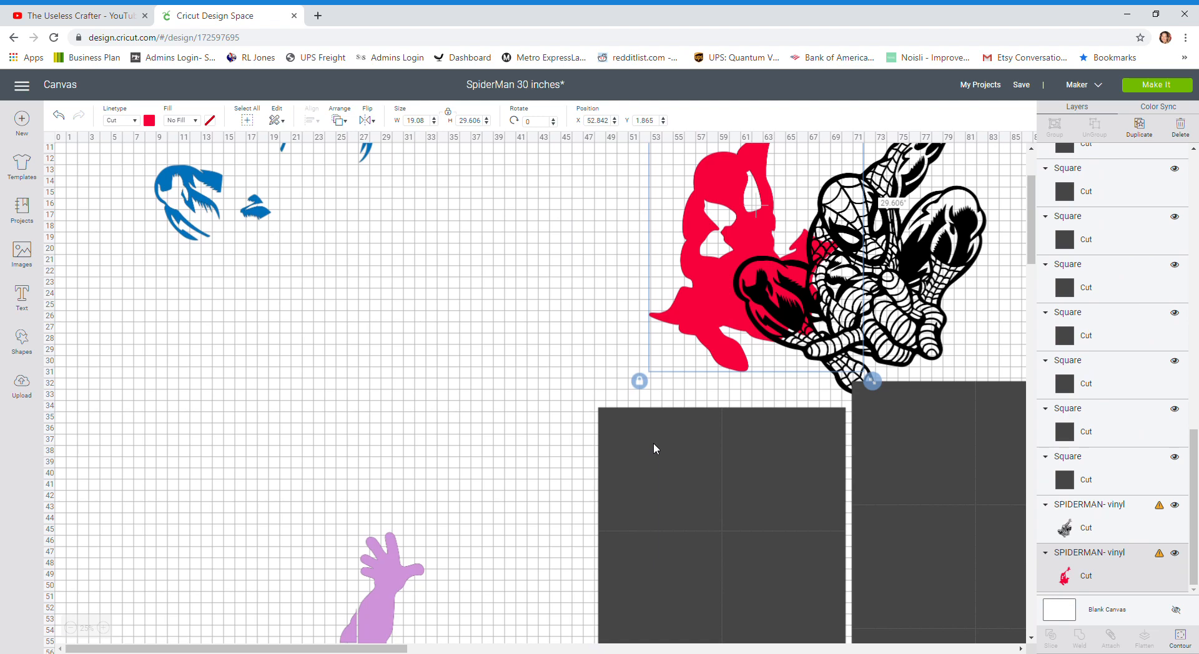
scroll(654, 443, "up", 2)
left_click_drag(748, 311, 545, 347)
left_click_drag(781, 431, 758, 402)
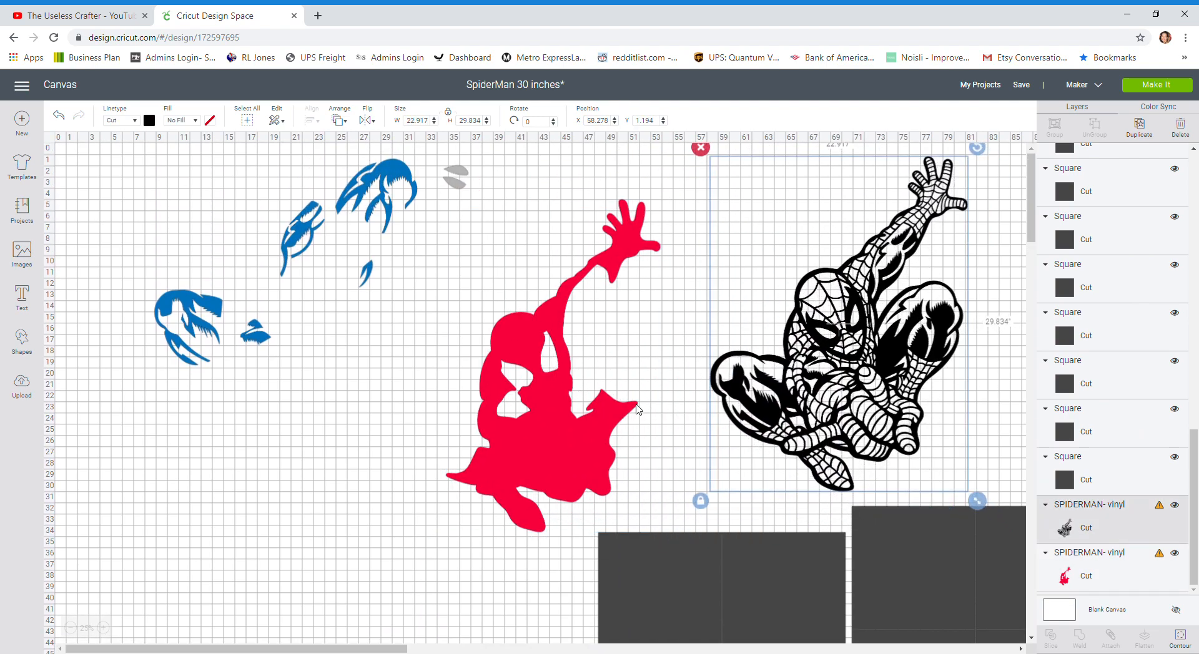
- Move the red layer down to about X 33.842, Y 19.753 and send it to the front
scroll(637, 409, "down", 3)
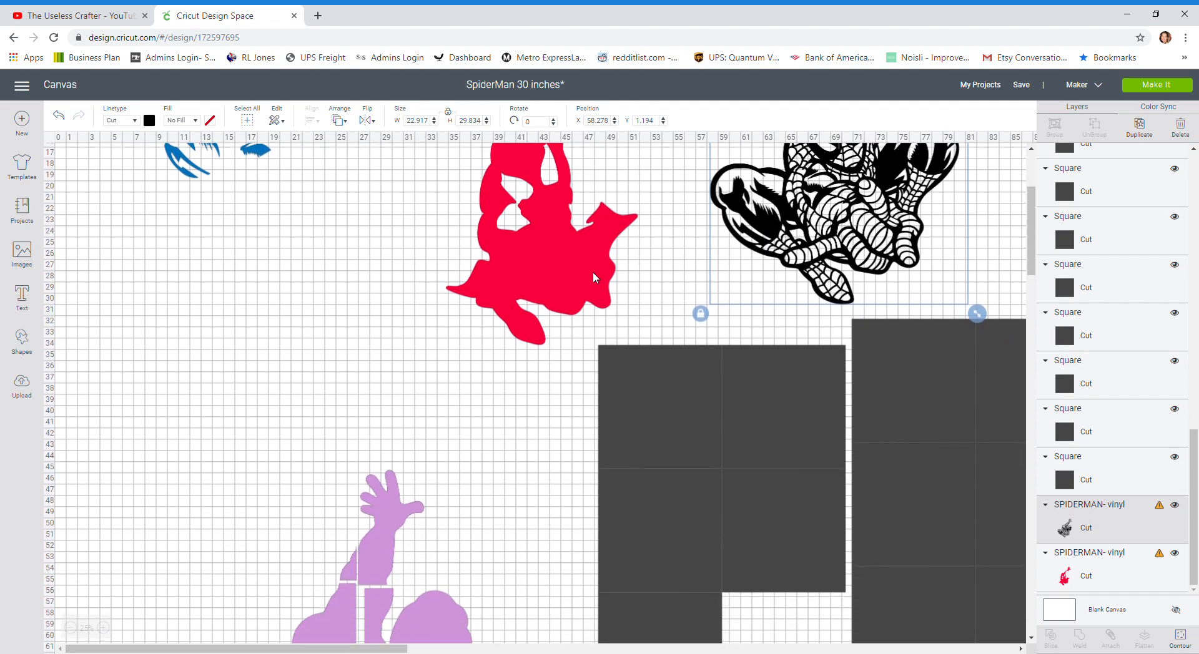
left_click_drag(586, 270, 575, 435)
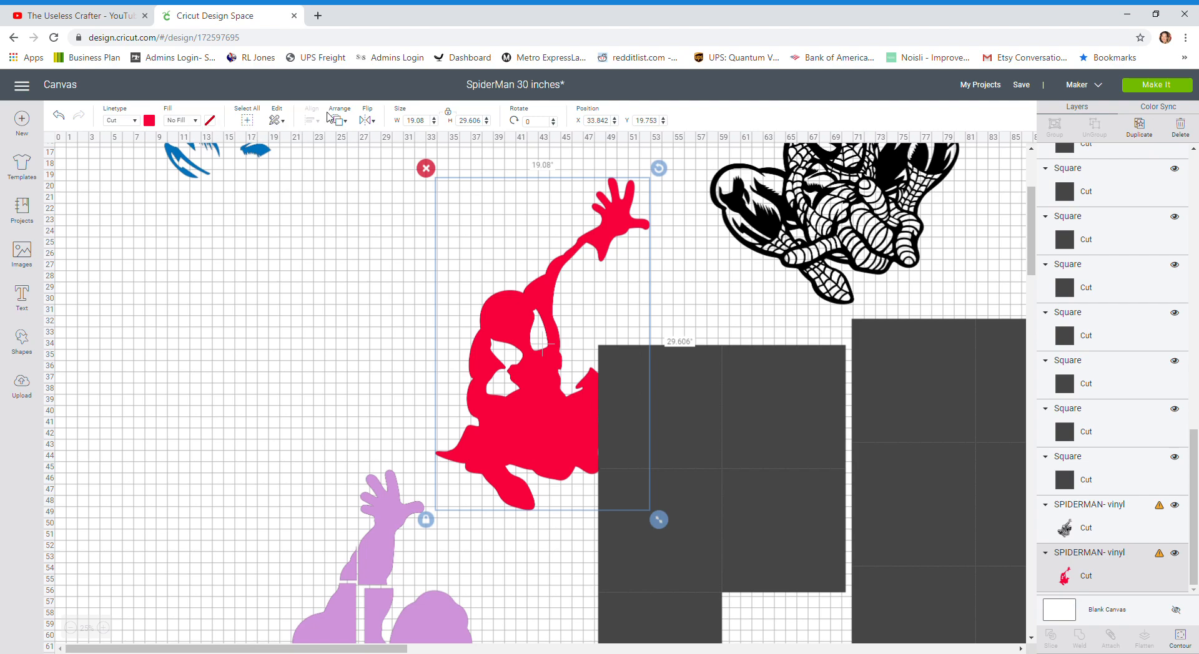
left_click(340, 123)
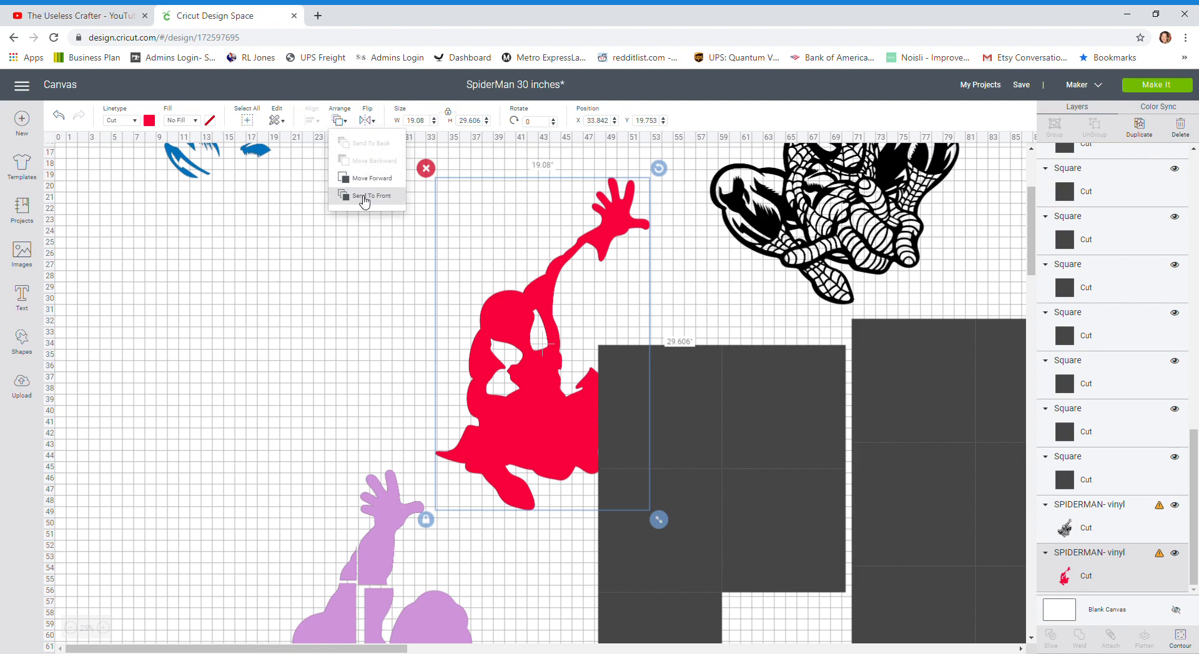
left_click(351, 196)
- Place the red layer over the block of five dark squares and rotate it to about 352.71 degrees to fit
left_click_drag(593, 425, 747, 531)
scroll(744, 526, "down", 3)
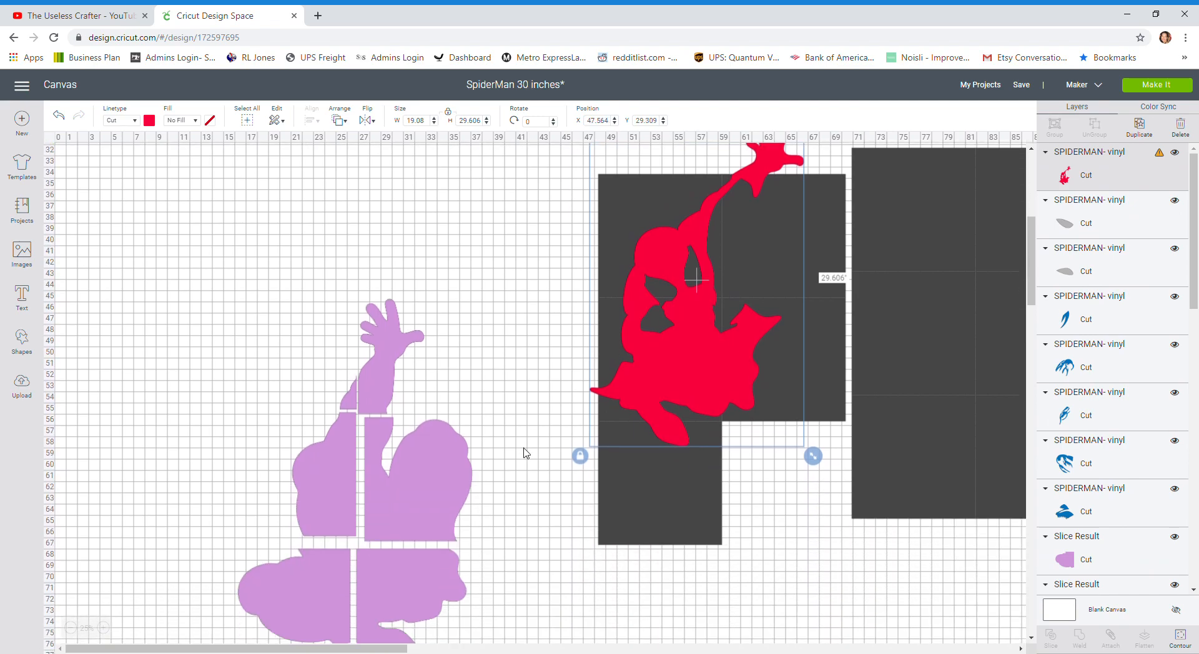
left_click_drag(672, 364, 677, 427)
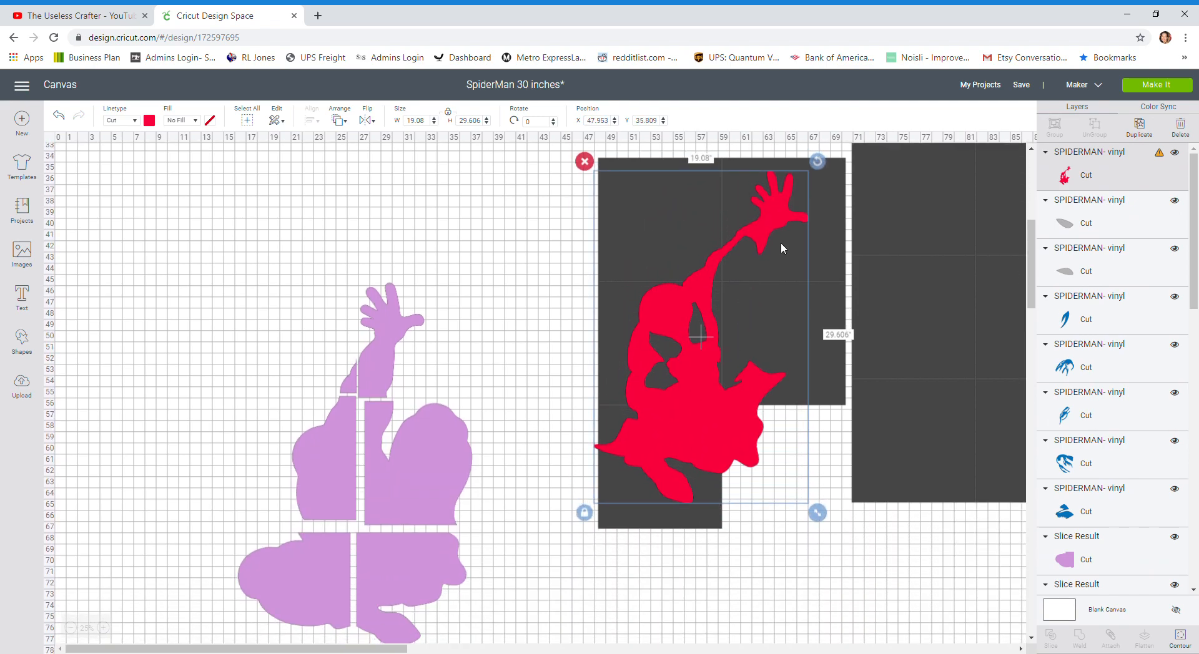
mouse_move(817, 161)
left_mouse_down()
mouse_move(747, 128)
mouse_move(812, 180)
mouse_move(784, 166)
mouse_move(803, 176)
left_mouse_up()
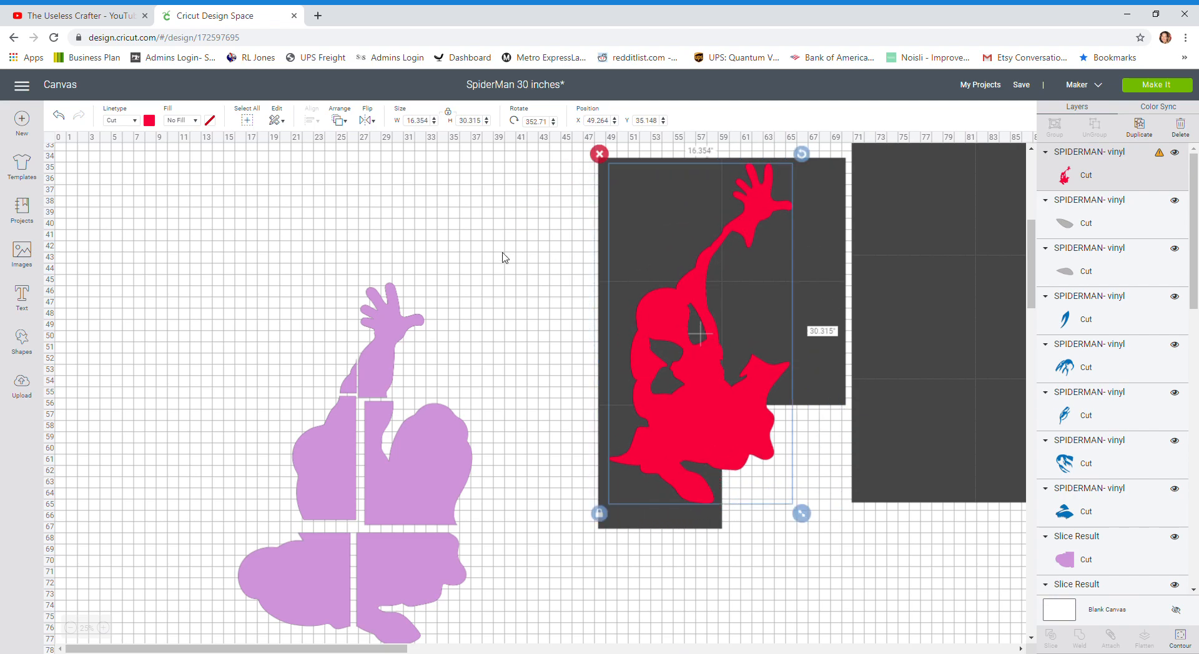
left_click(524, 250)
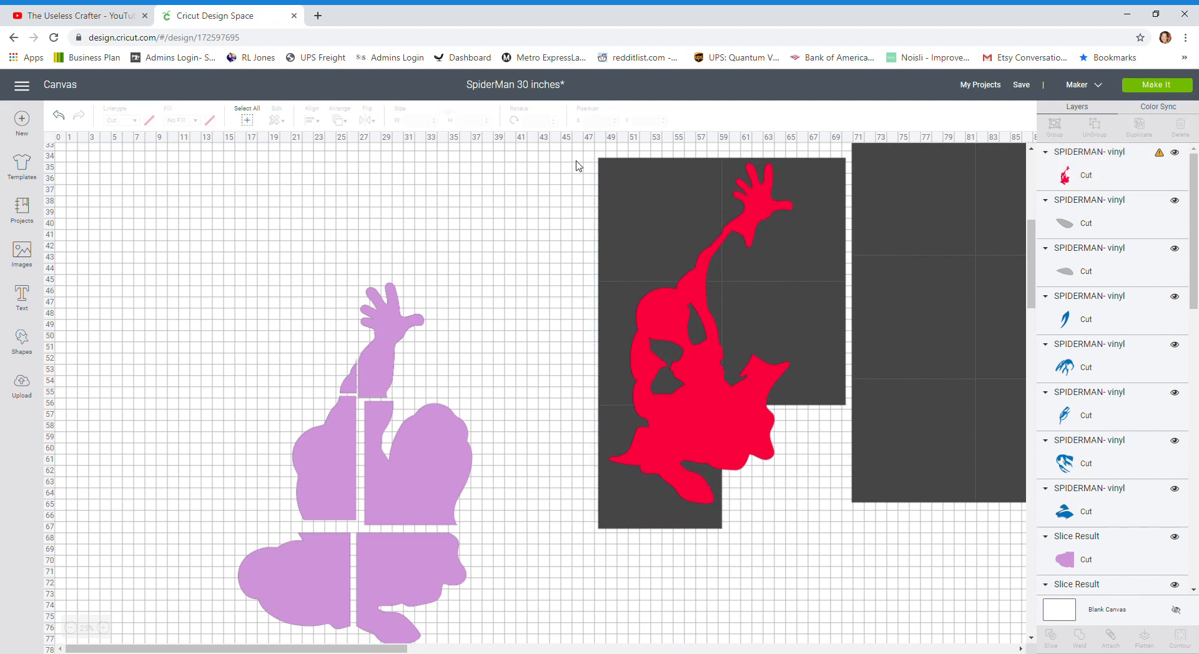
- Duplicate the lowest 11-inch square behind the red layer and place the copy directly beside it, under the uncovered red area
left_click(619, 504)
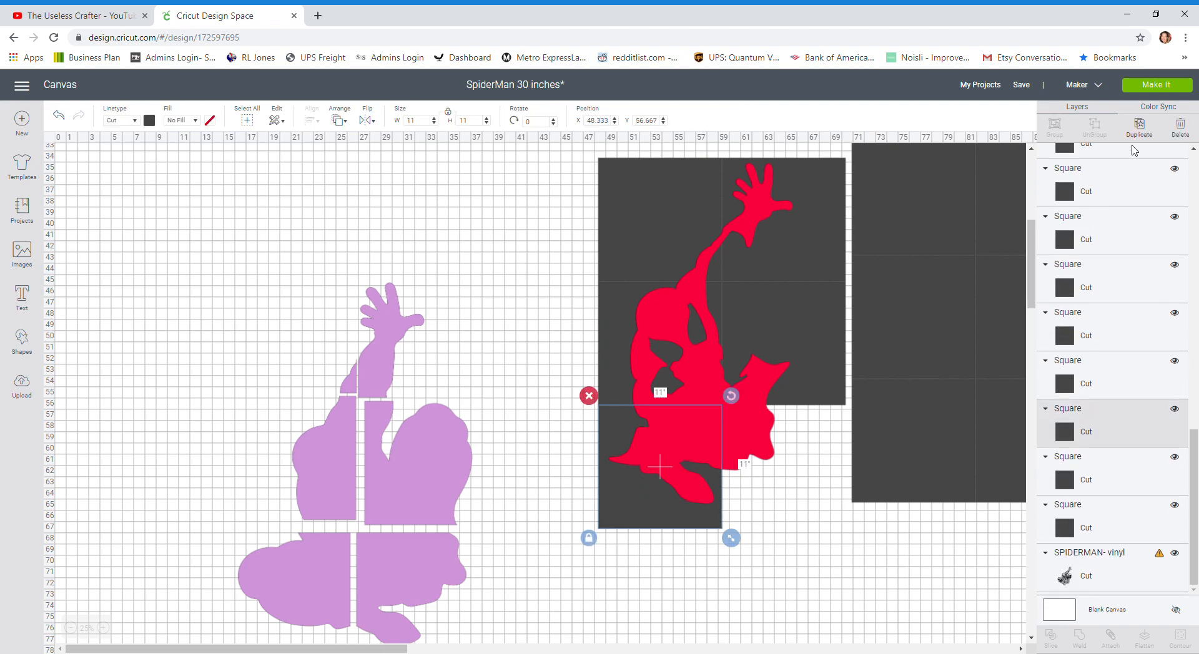
left_click(1135, 126)
left_click_drag(665, 490, 788, 482)
- Set the duplicated square's position to X 59, Y 56
left_click(598, 121)
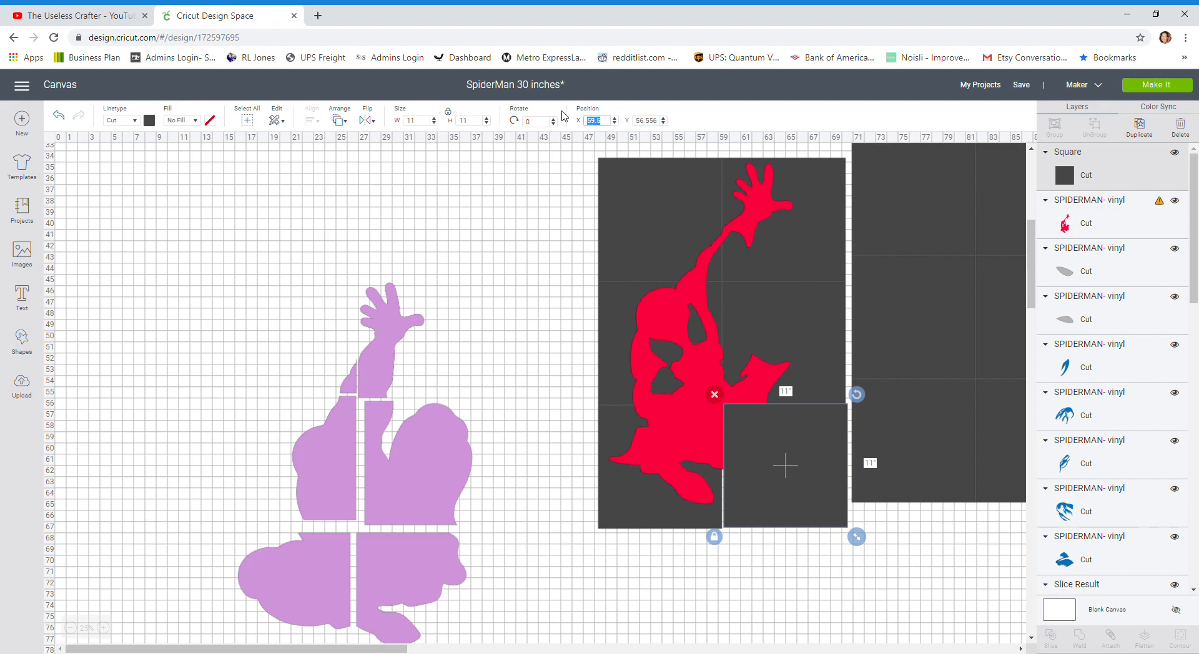
type("5")
key("Tab")
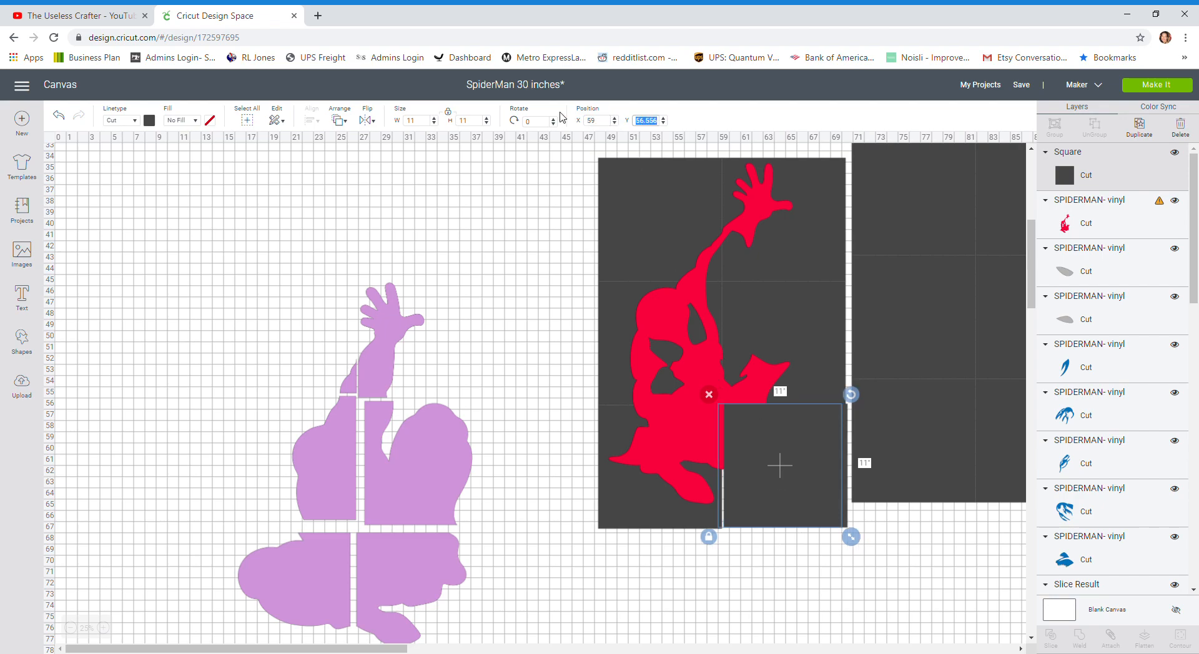
type("5")
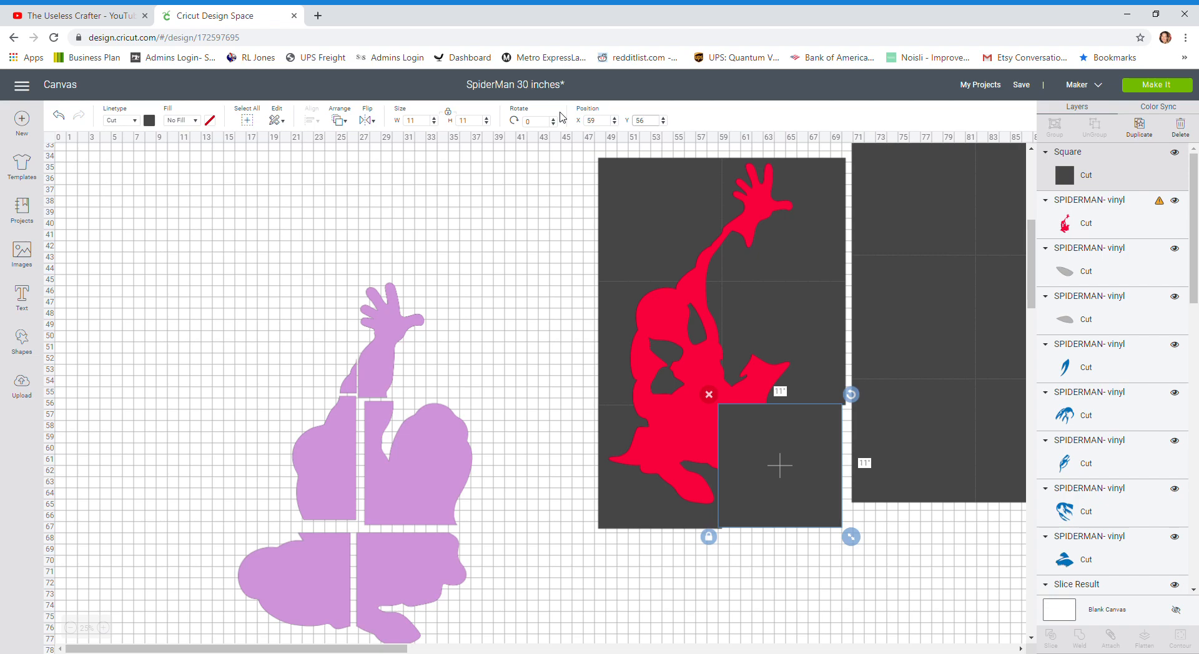
type("6")
key("Return")
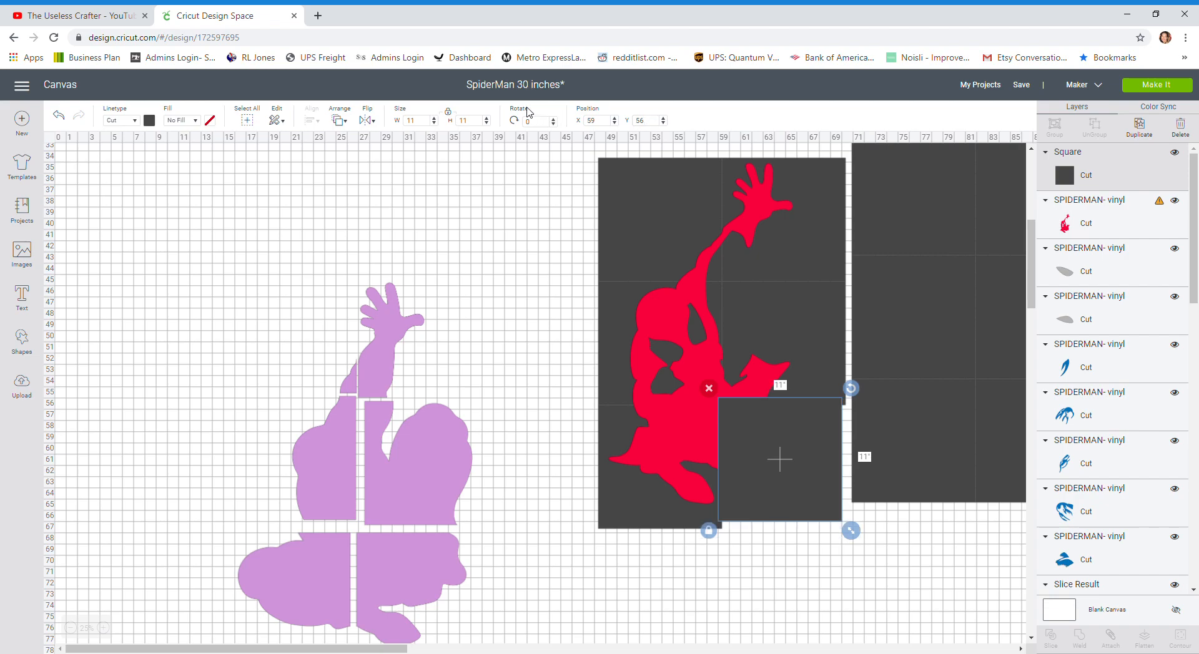
- Check the position of the original lowest square next to the duplicated one
left_click(599, 121)
left_click(610, 428)
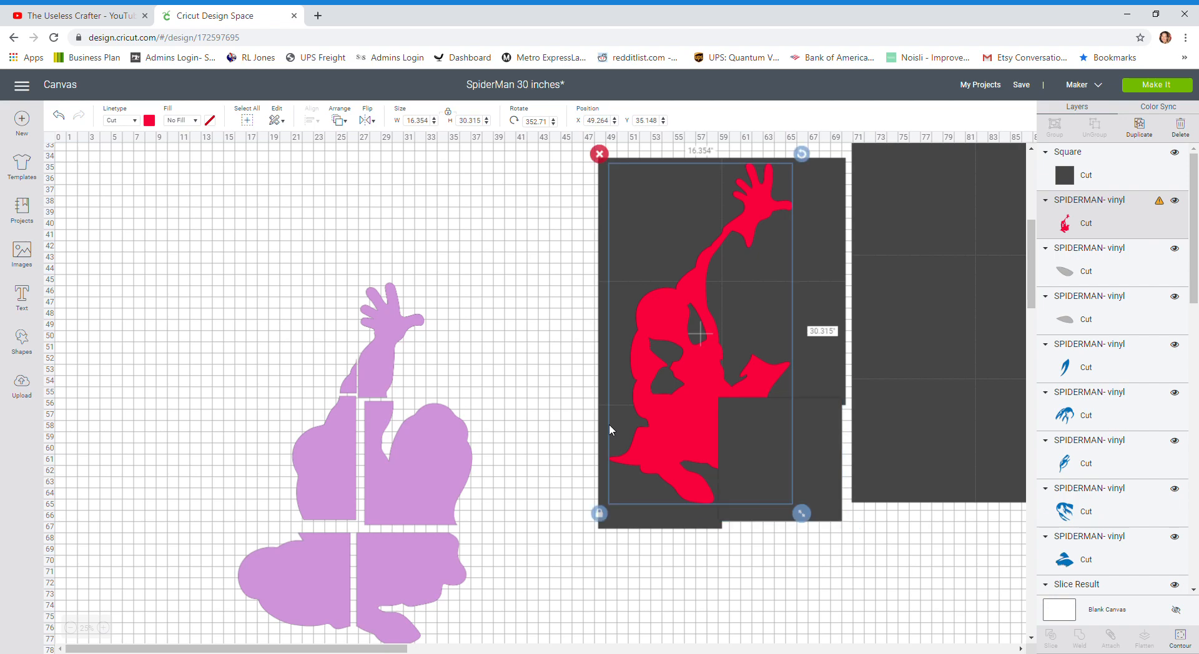
left_click(617, 523)
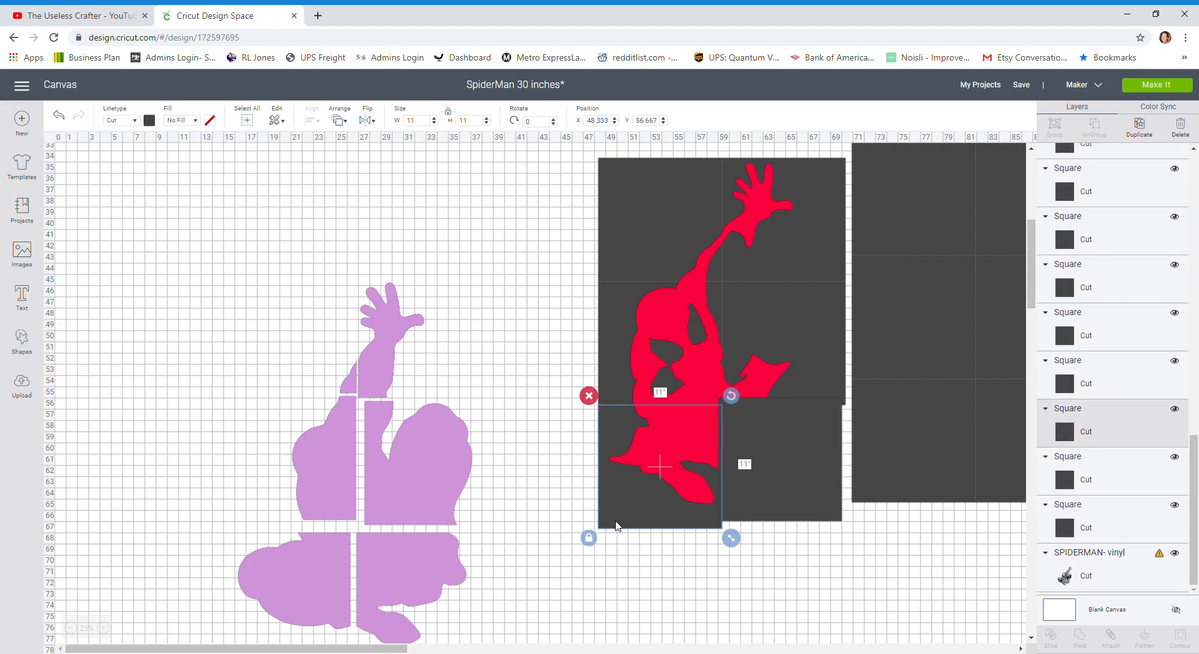
left_click(780, 560)
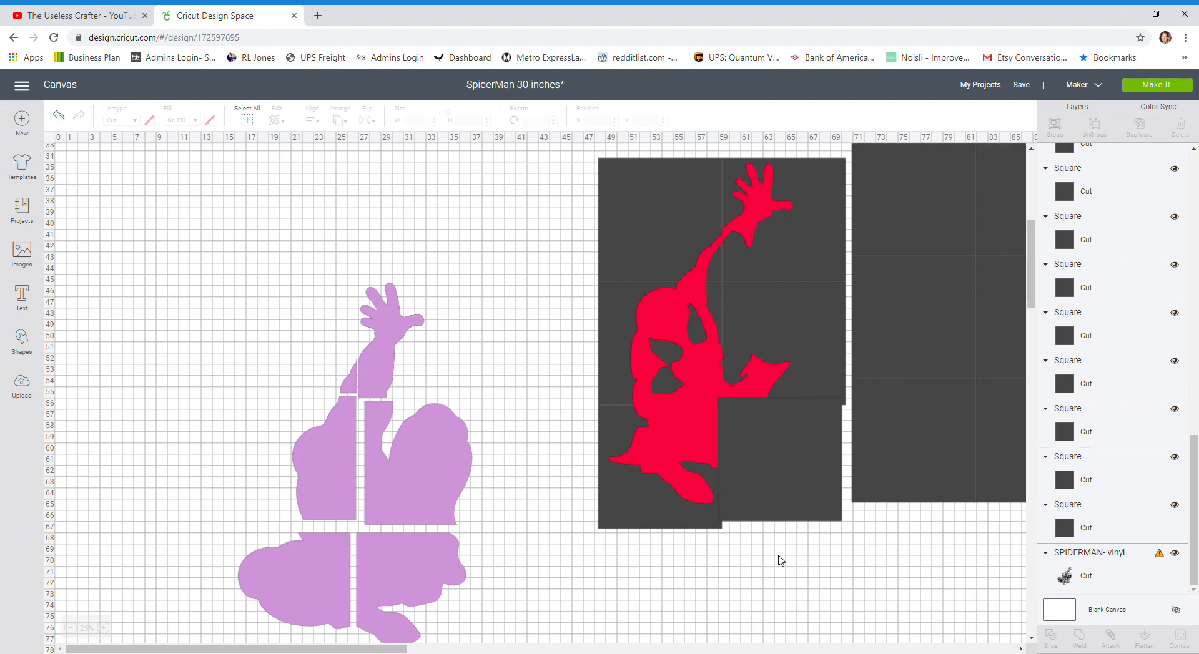
- Send the red Spider-Man silhouette to the back, behind the dark grey squares
left_click_drag(580, 515, 757, 530)
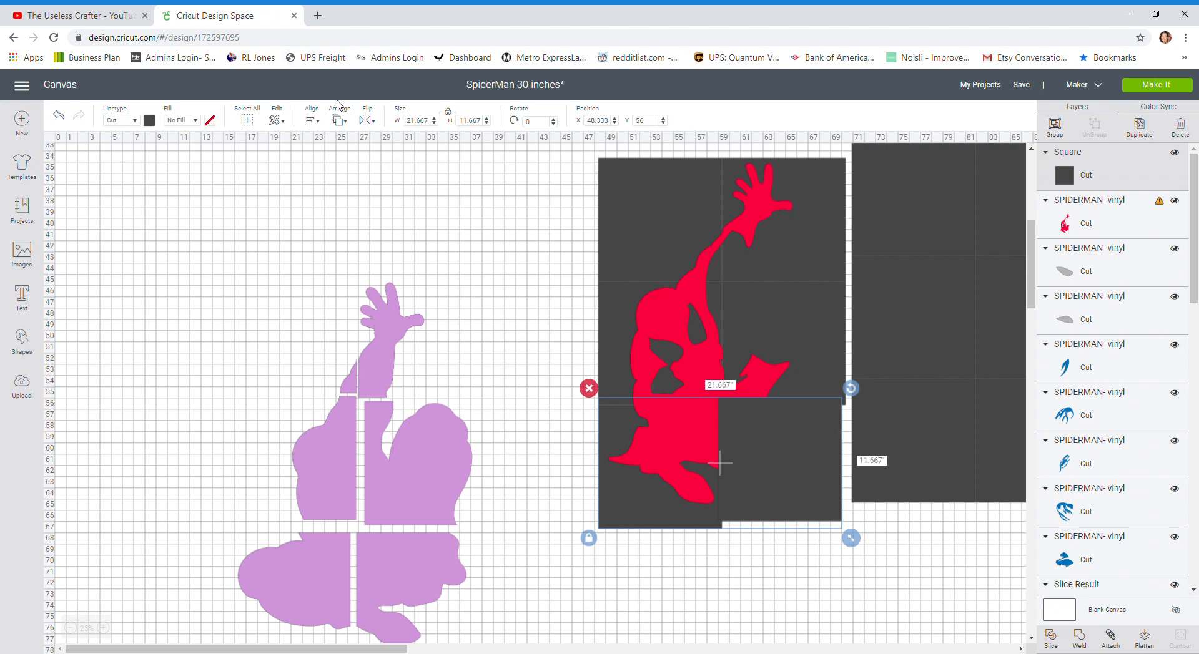
left_click(415, 192)
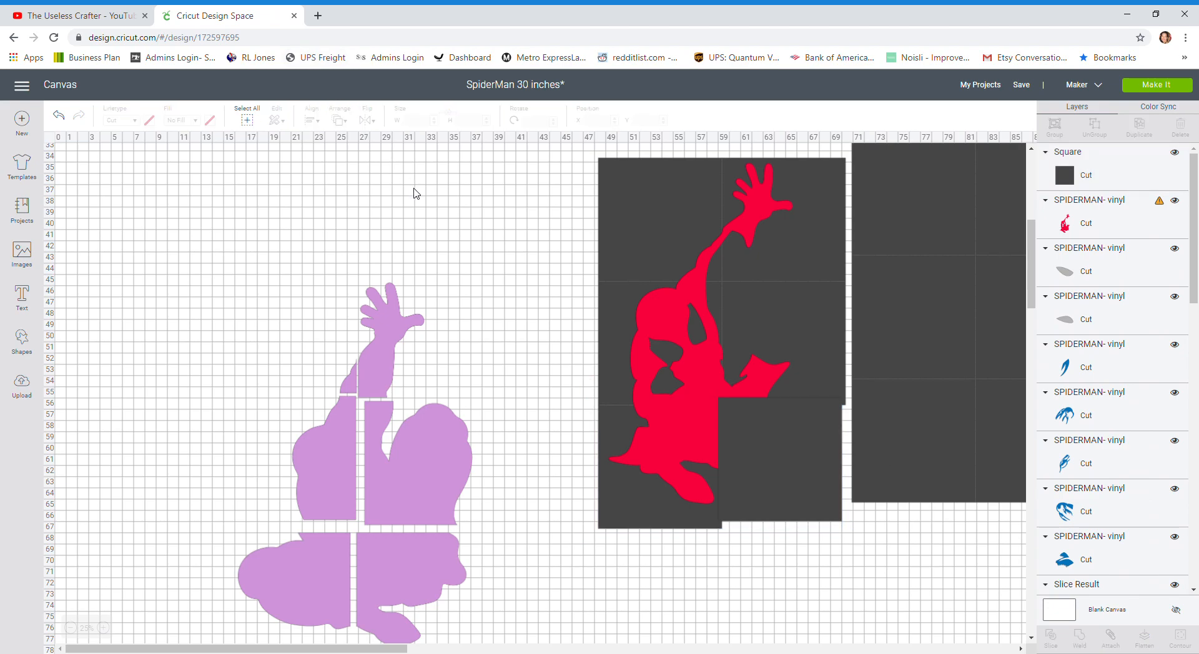
left_click(629, 223)
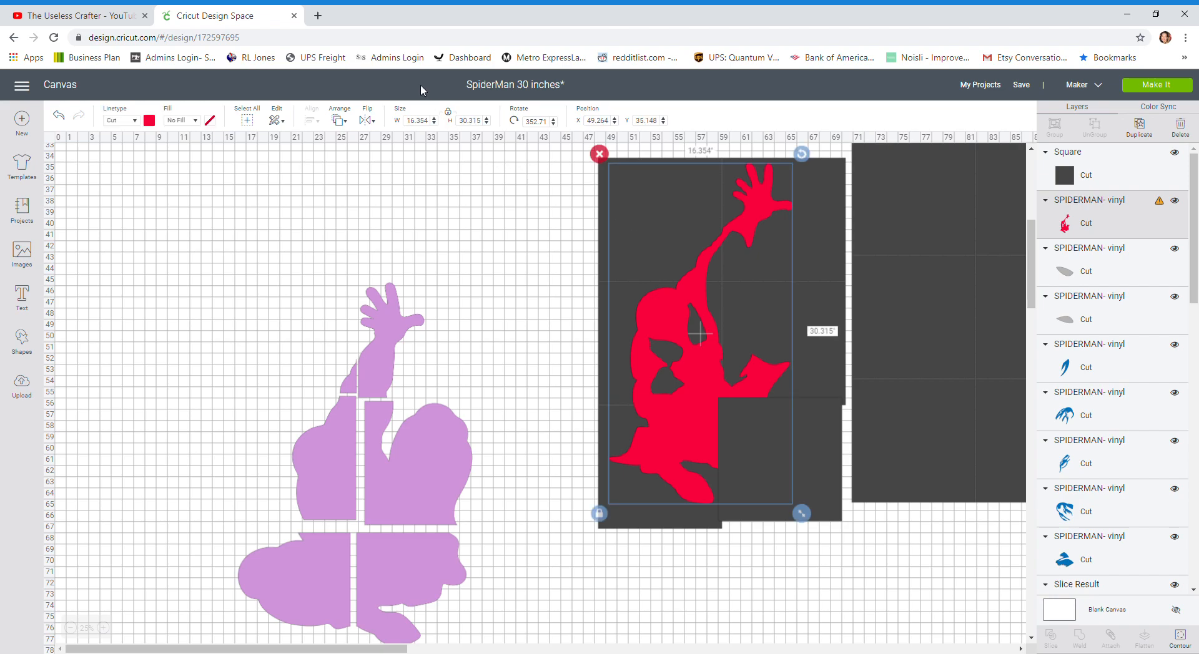
left_click(342, 122)
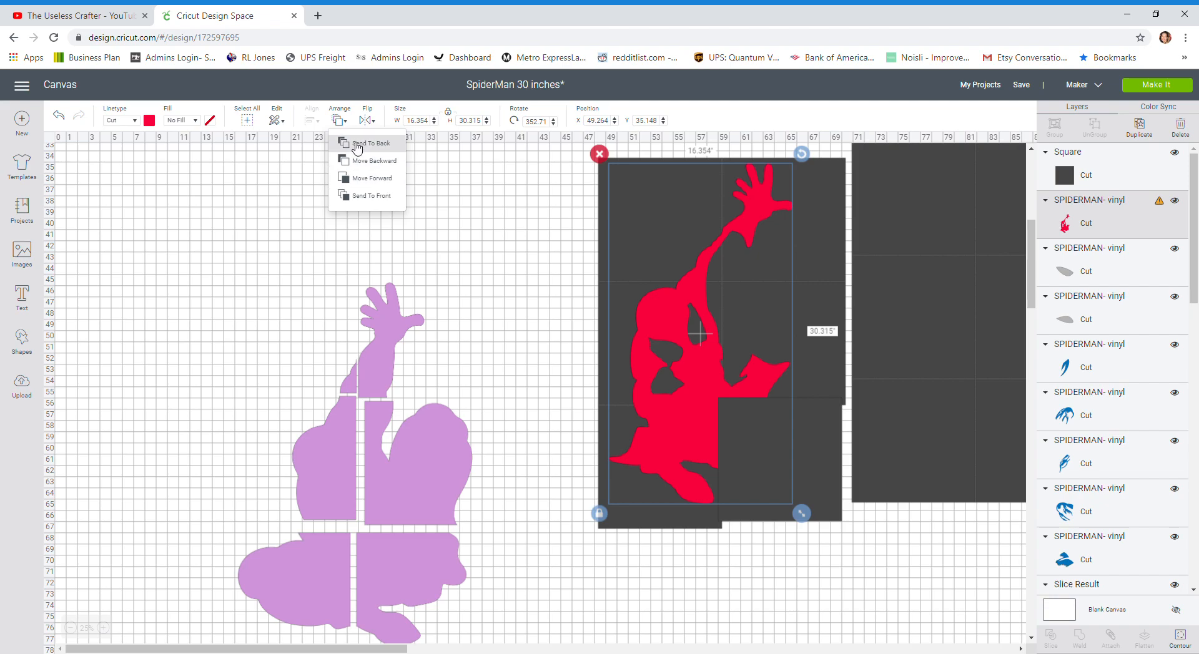
left_click(357, 148)
left_click(552, 246)
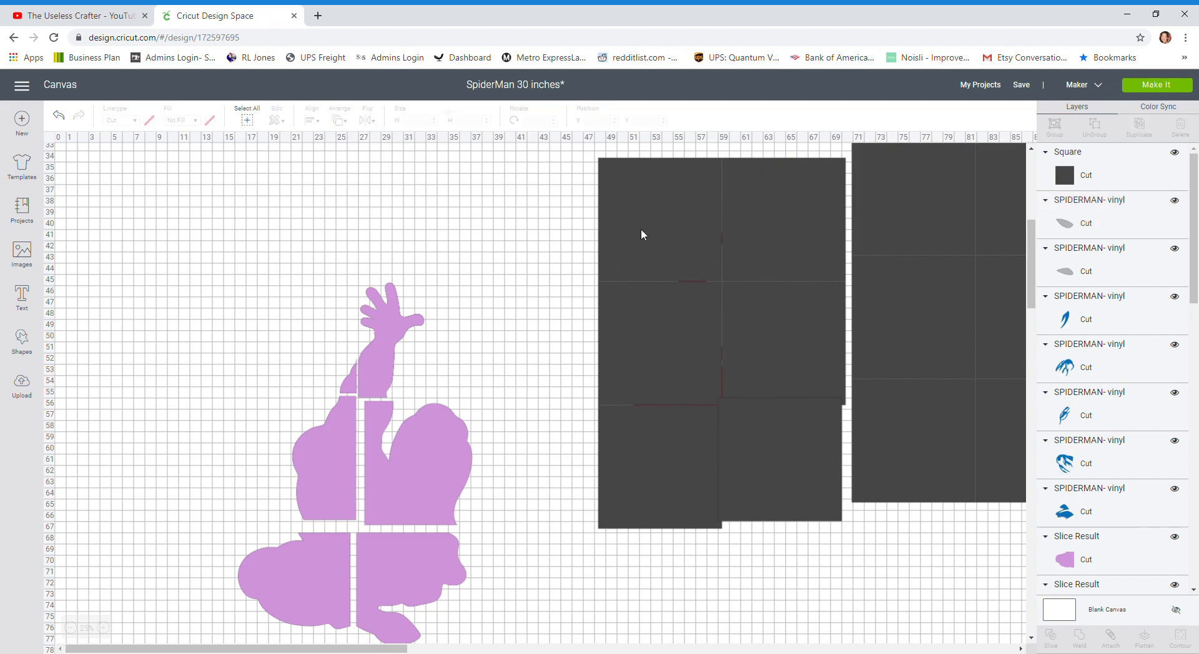
- Select the five aligned grey squares under the silhouette together and set their position to X 48, Y 34
left_click(646, 223)
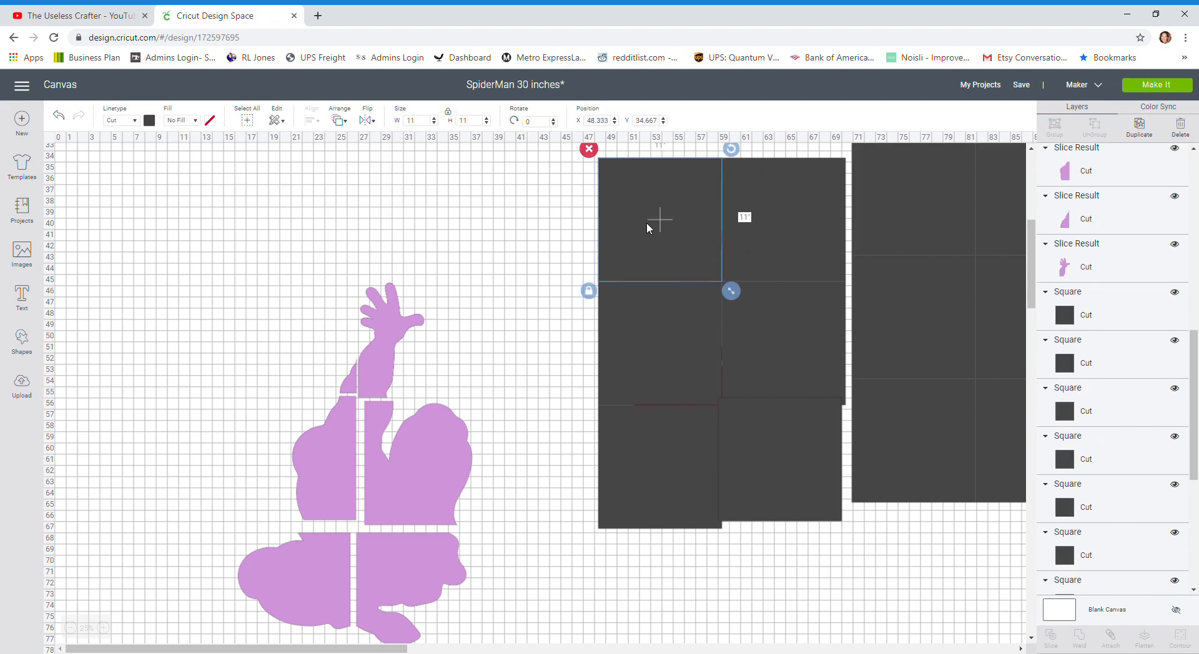
left_click(777, 222, "shift")
left_click(688, 328, "shift")
left_click(781, 329, "shift")
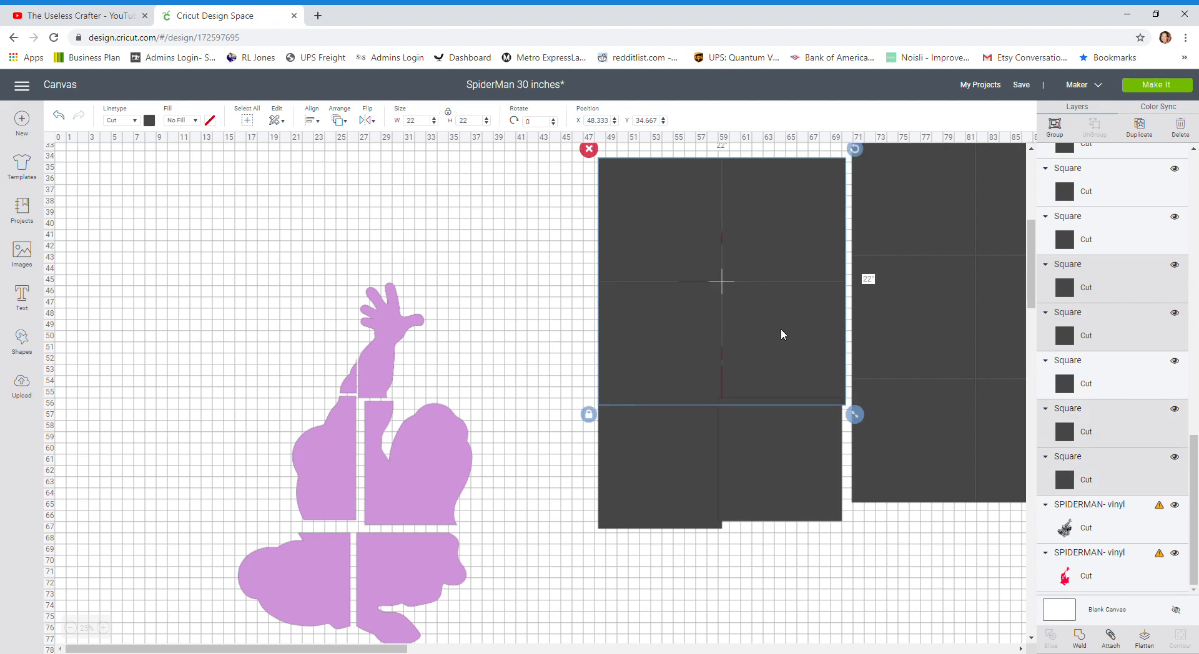
left_click(676, 449, "shift")
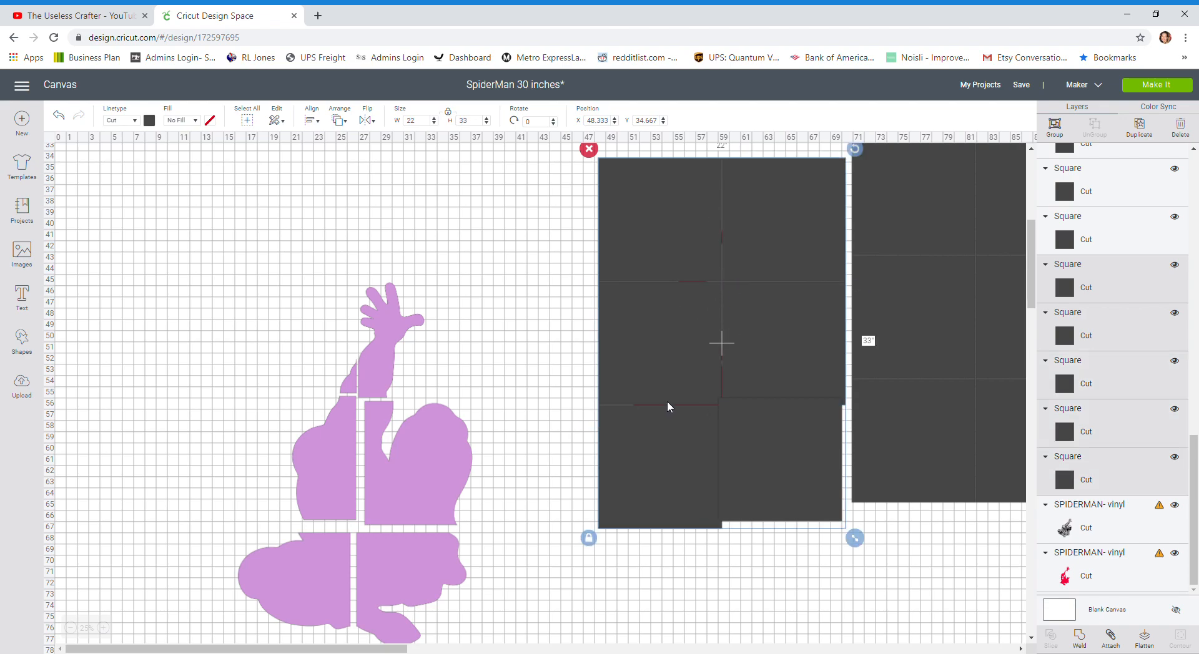
left_click_drag(609, 121, 552, 124)
type("48")
key("Tab")
type("34")
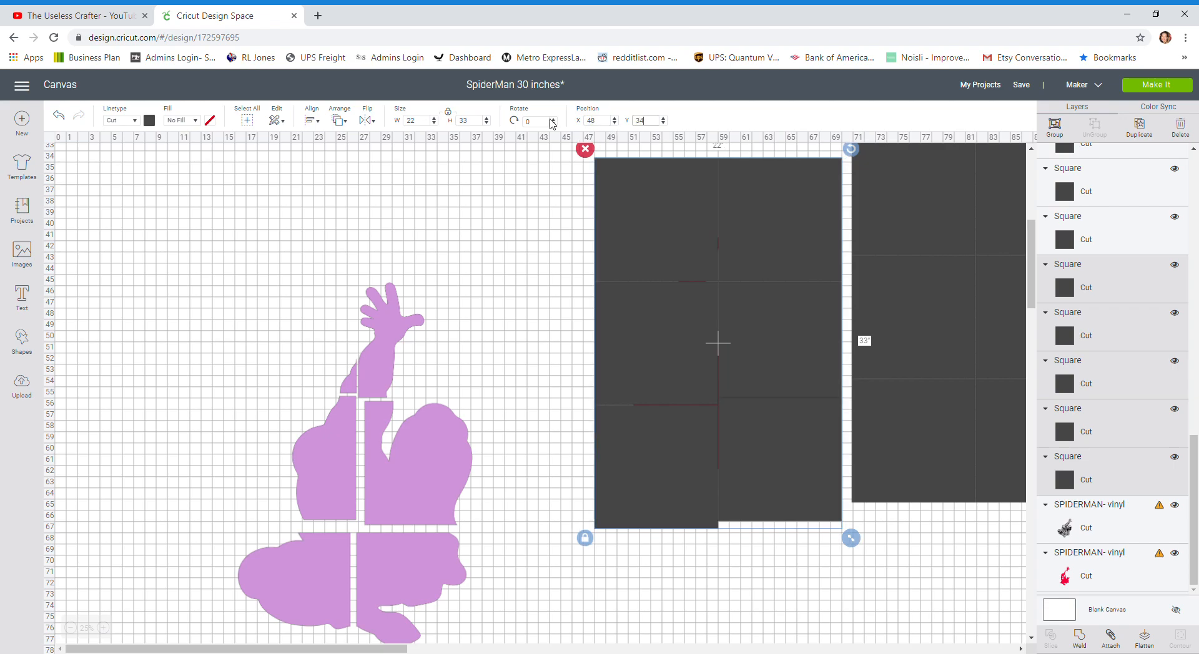
key("Return")
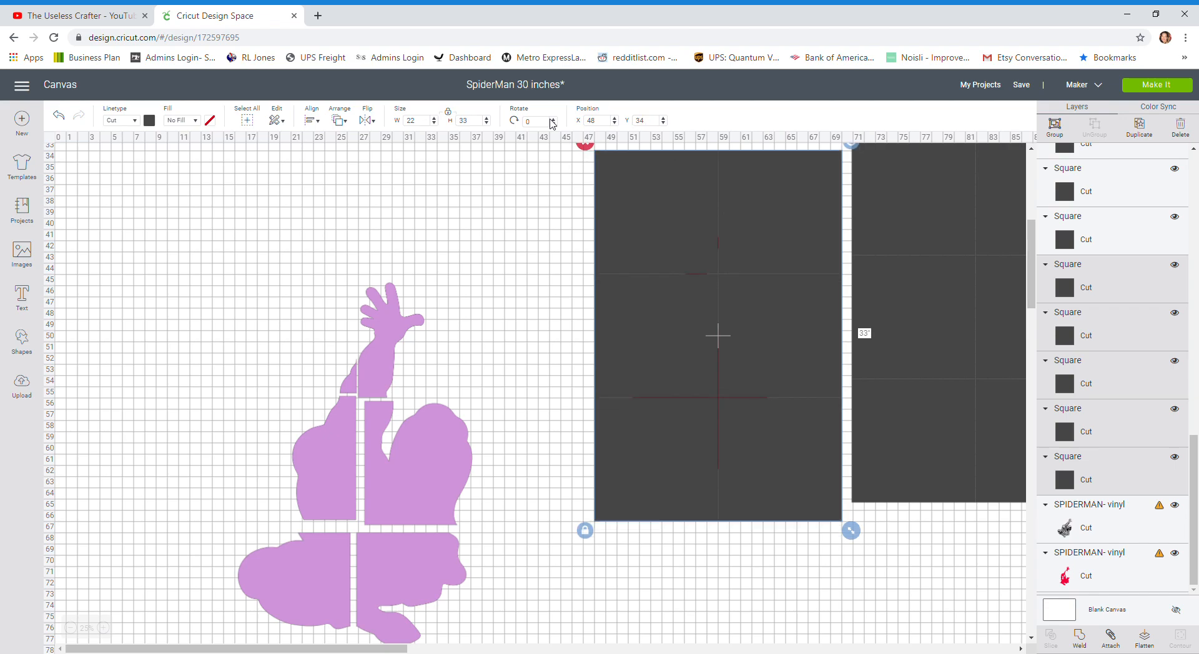
left_click(789, 612)
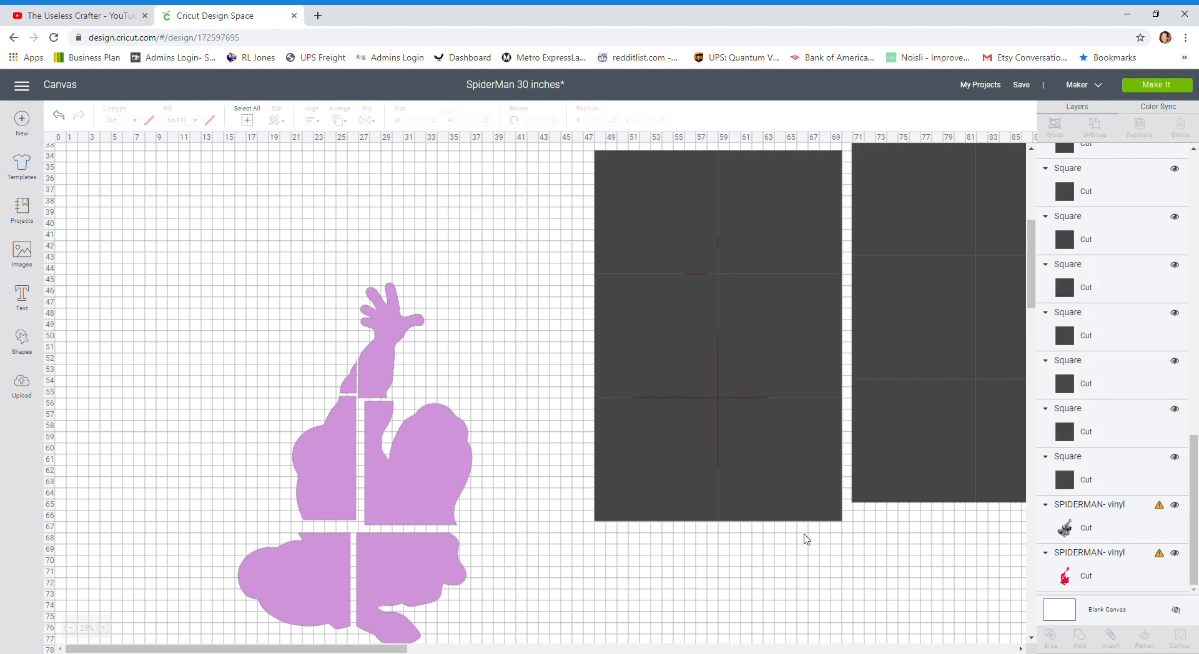
left_click(799, 473)
left_click(621, 451)
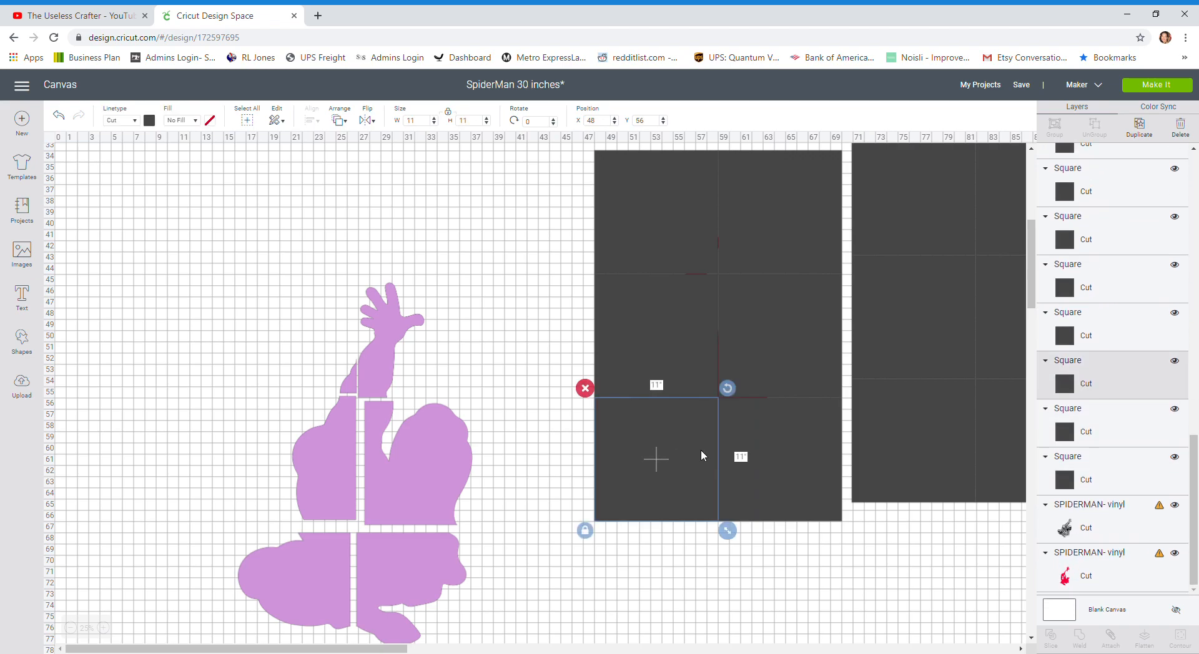
left_click(772, 440)
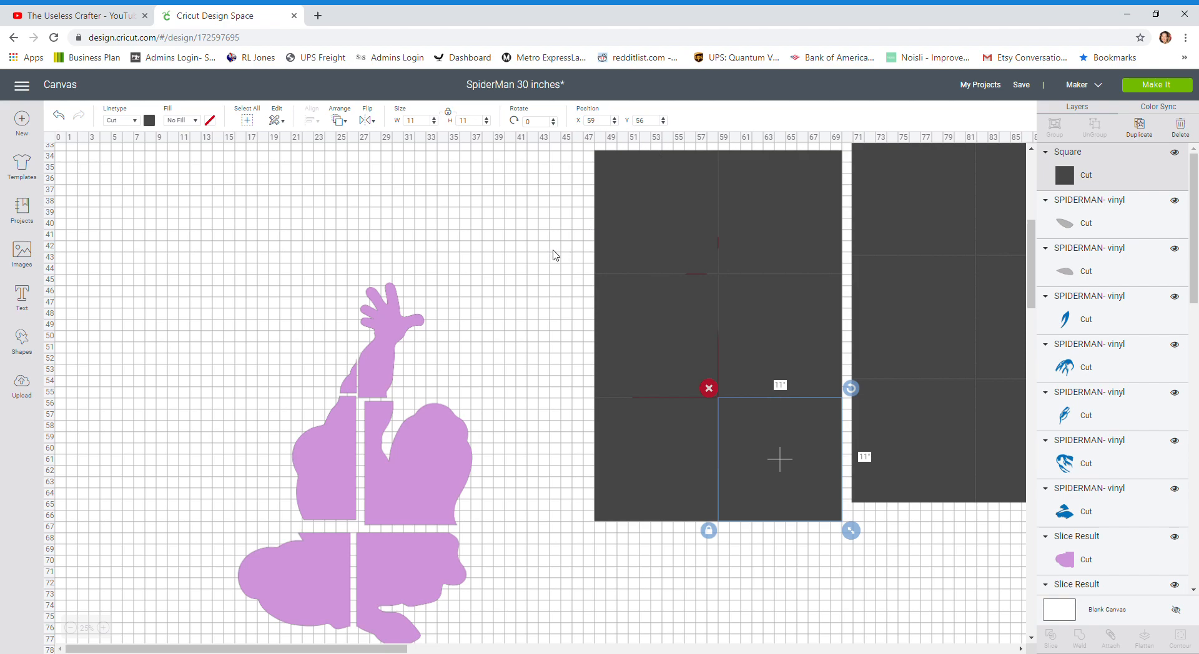
left_click(553, 255)
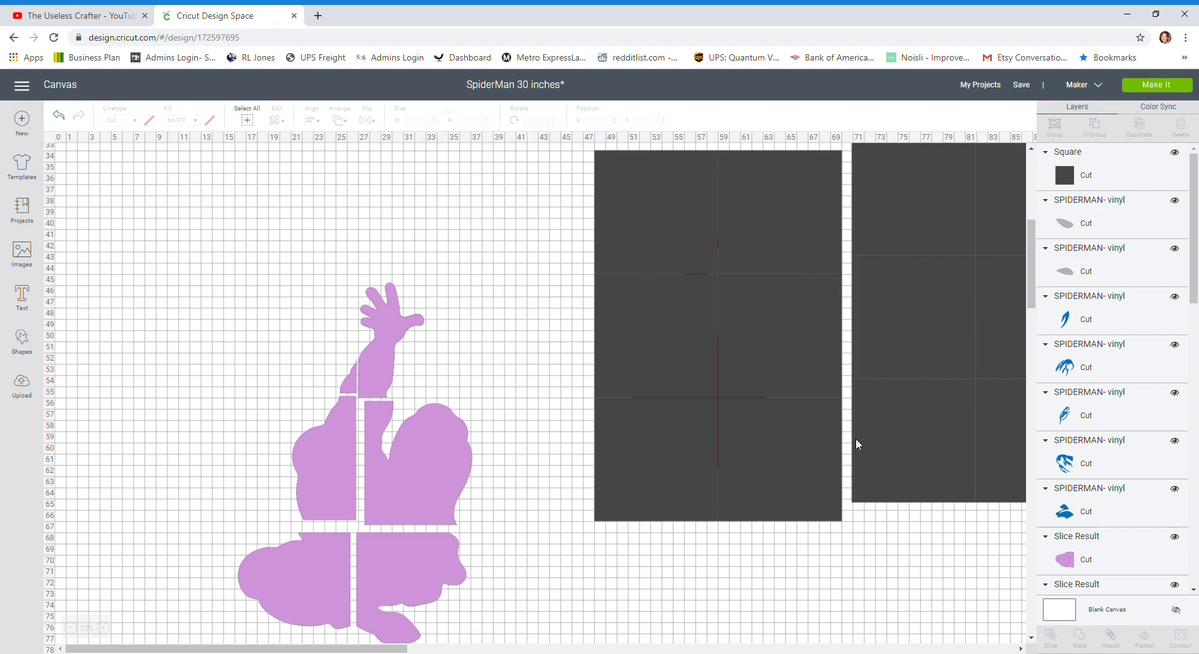
- Select the hidden red silhouette layer and send it to the front of the grey squares
scroll(859, 449, "up", 2)
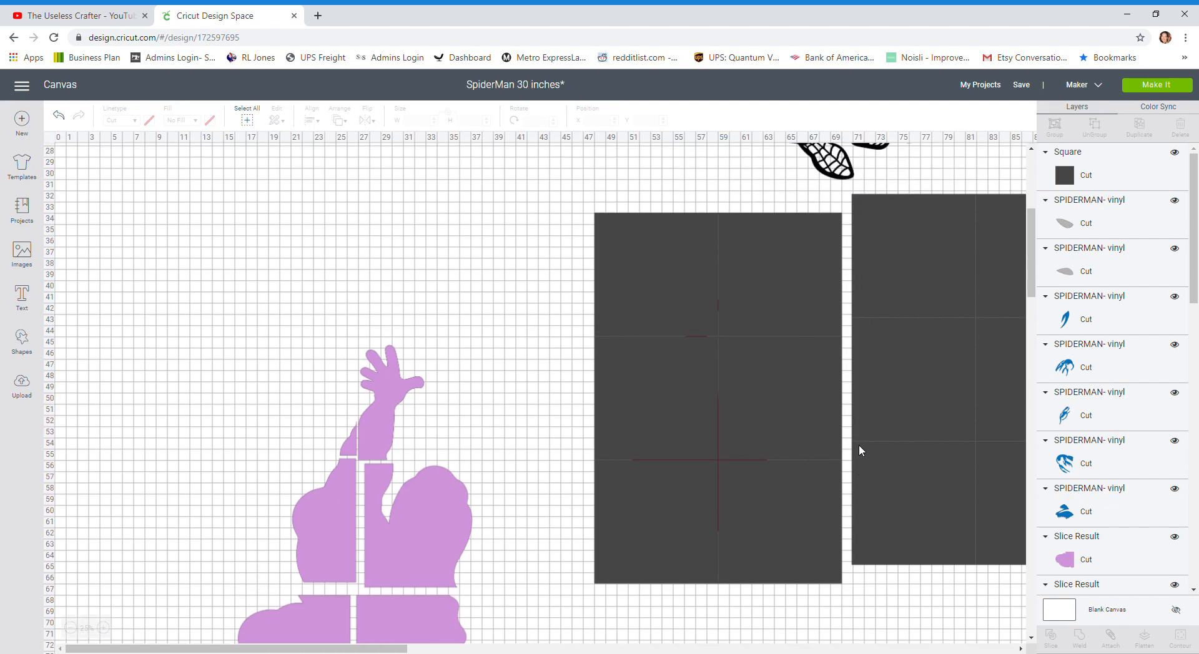
left_click_drag(1194, 233, 1196, 515)
left_click(1086, 570)
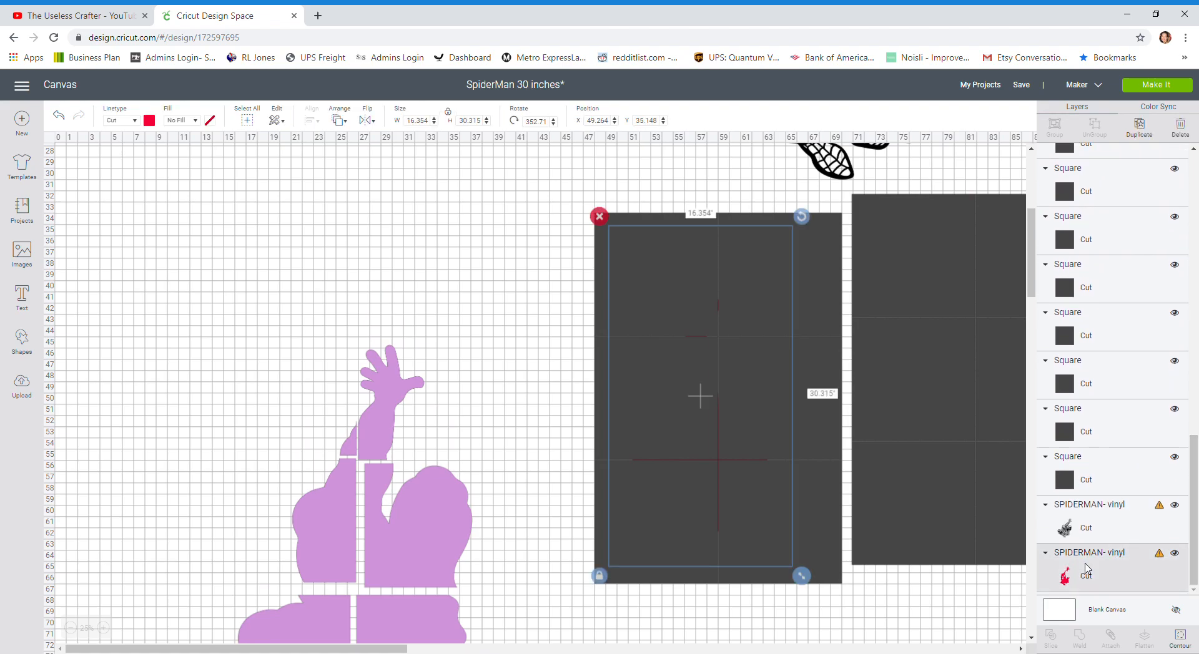
left_click(339, 122)
left_click(371, 195)
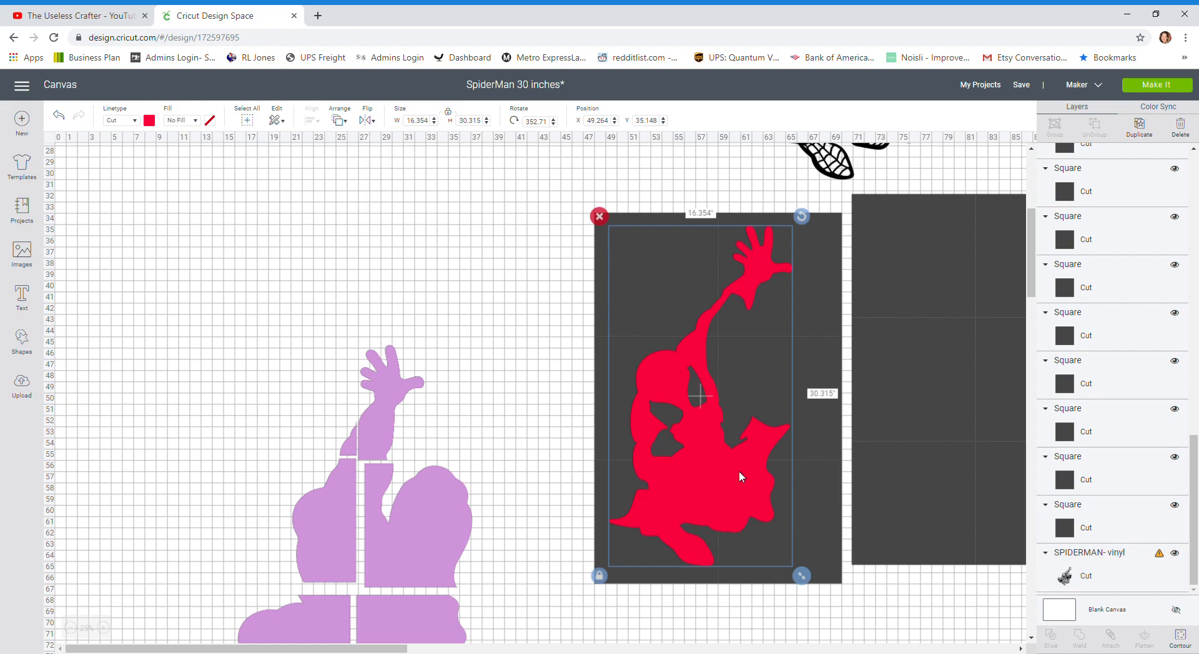
- Shift the red silhouette slightly within the grid of squares to about X 48.6, Y 34.5
mouse_move(739, 470)
left_mouse_down()
mouse_move(732, 481)
mouse_move(737, 467)
left_mouse_up()
scroll(726, 466, "down", 2)
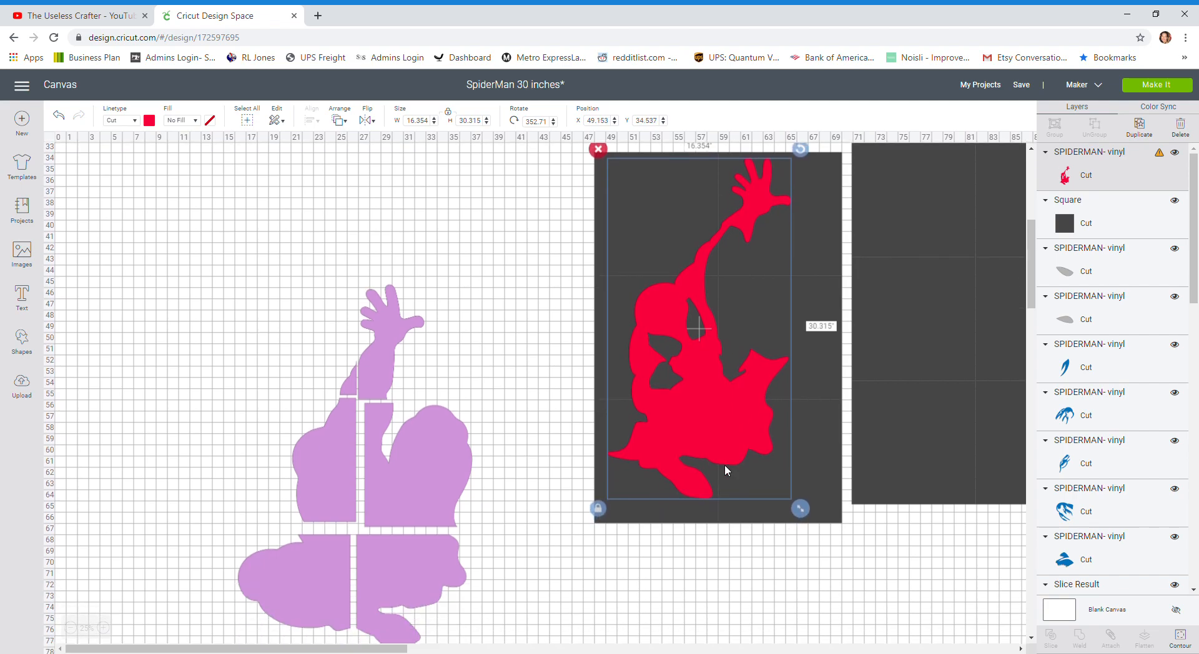
left_click(569, 414)
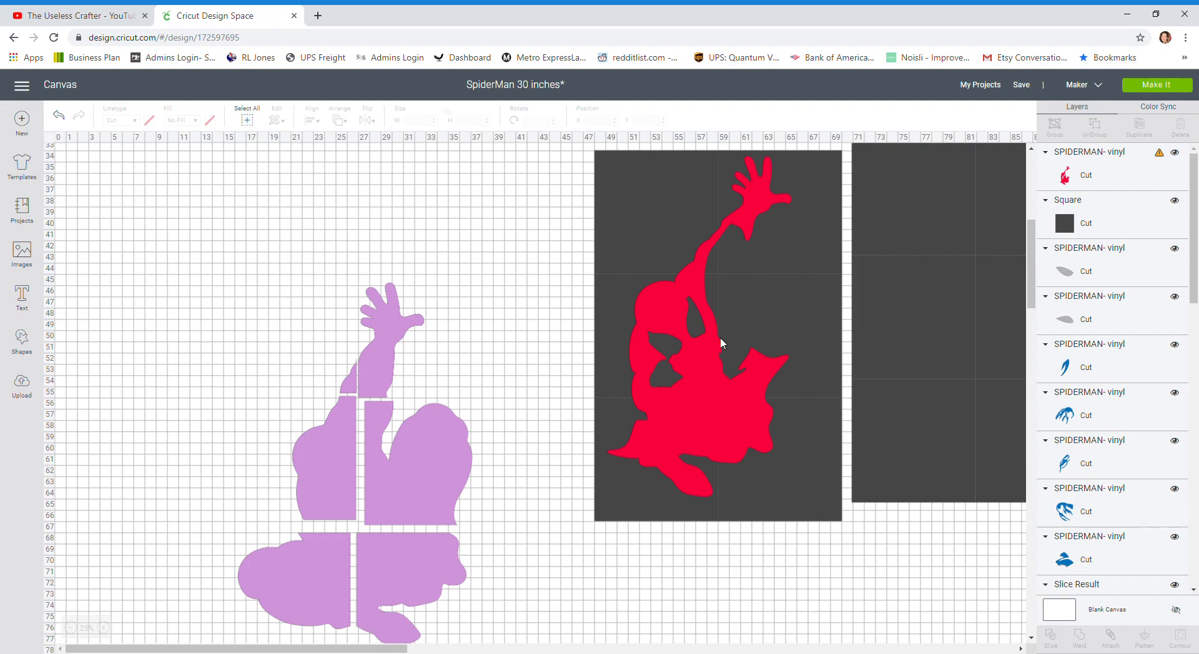
left_click(718, 399)
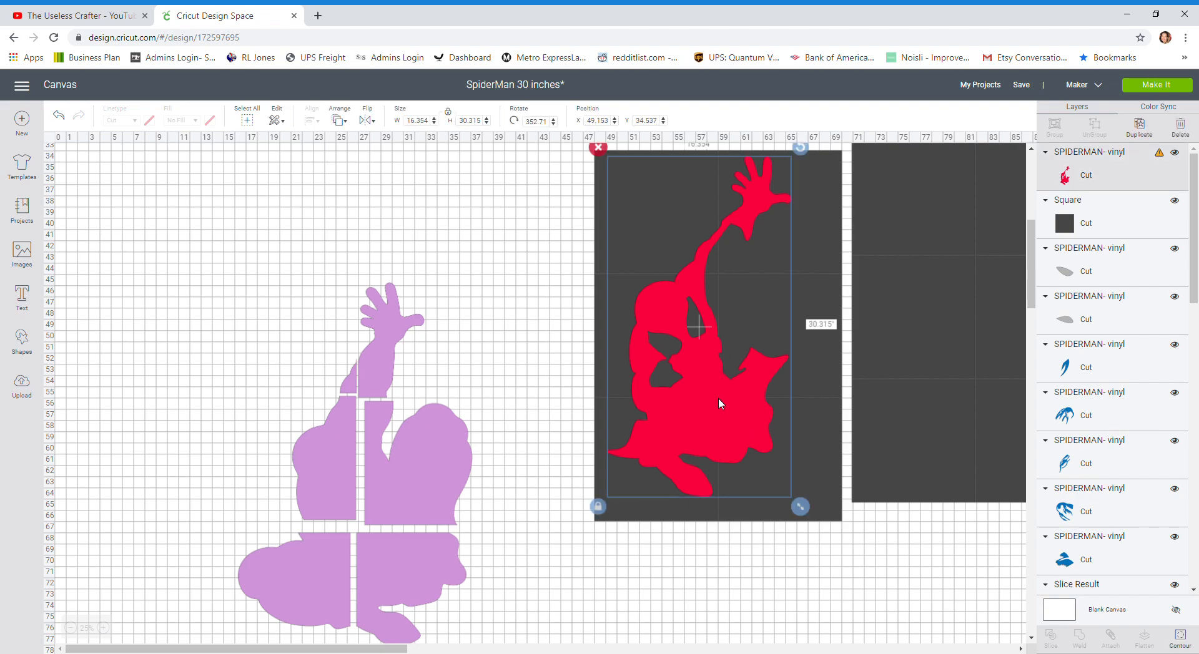
left_click_drag(718, 399, 712, 400)
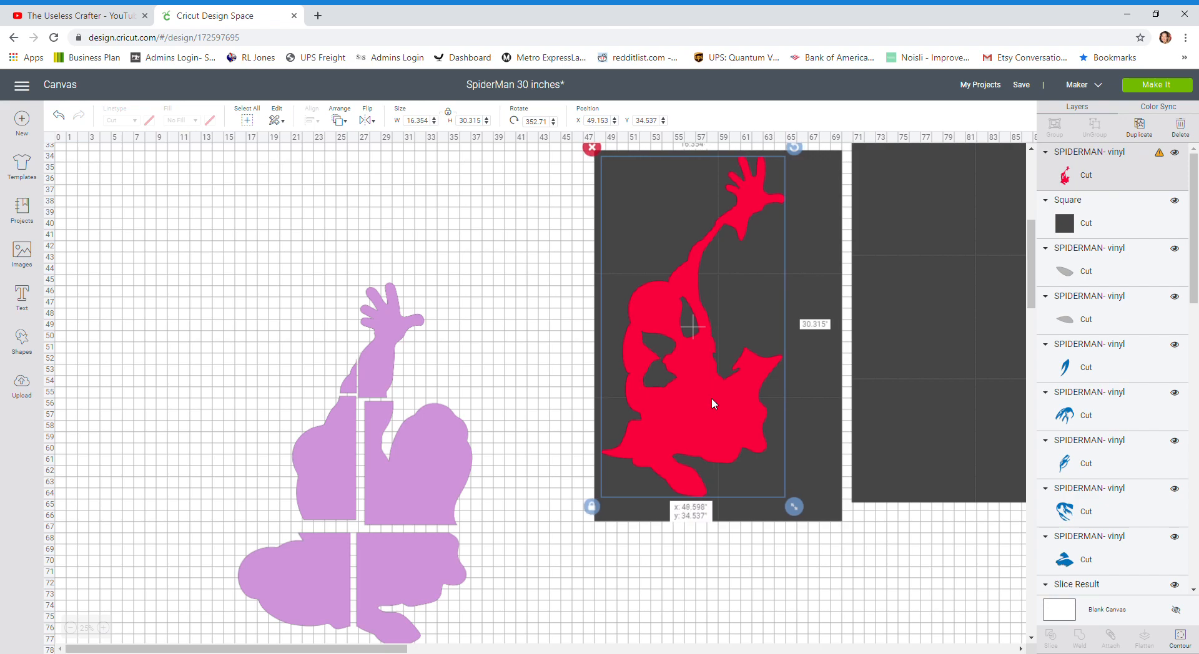
left_click(545, 340)
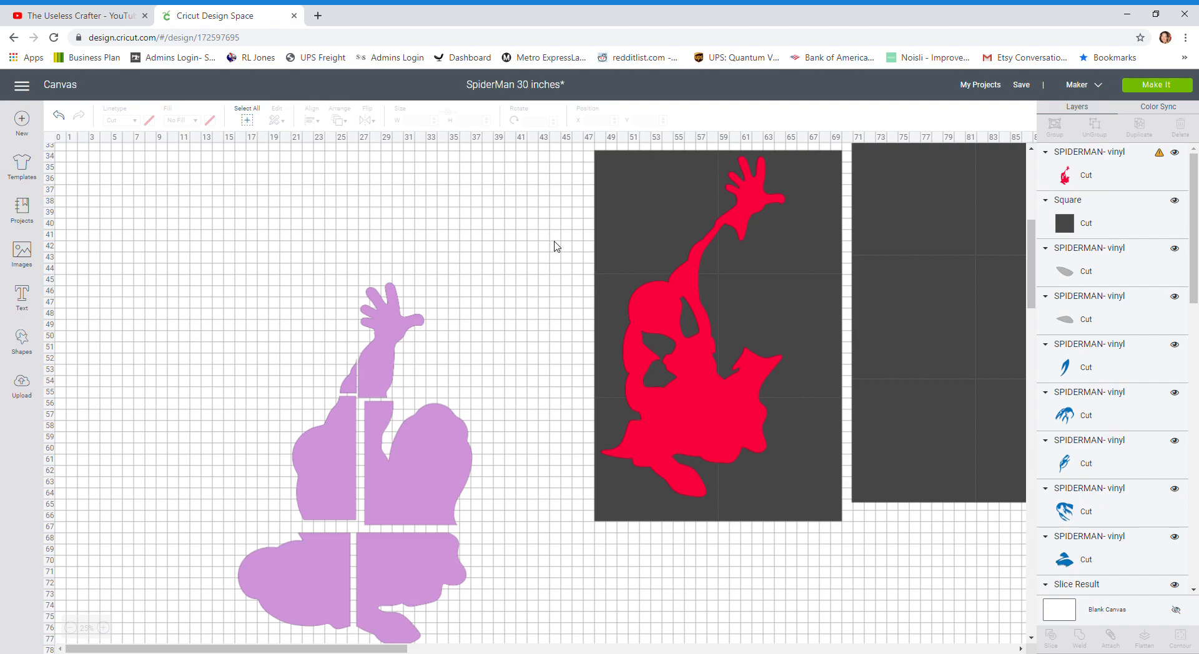
- Slice the red silhouette with the upper-left square of the grid and move the cut arm piece to the empty canvas below
left_click_drag(511, 175, 703, 265)
left_click(1051, 642)
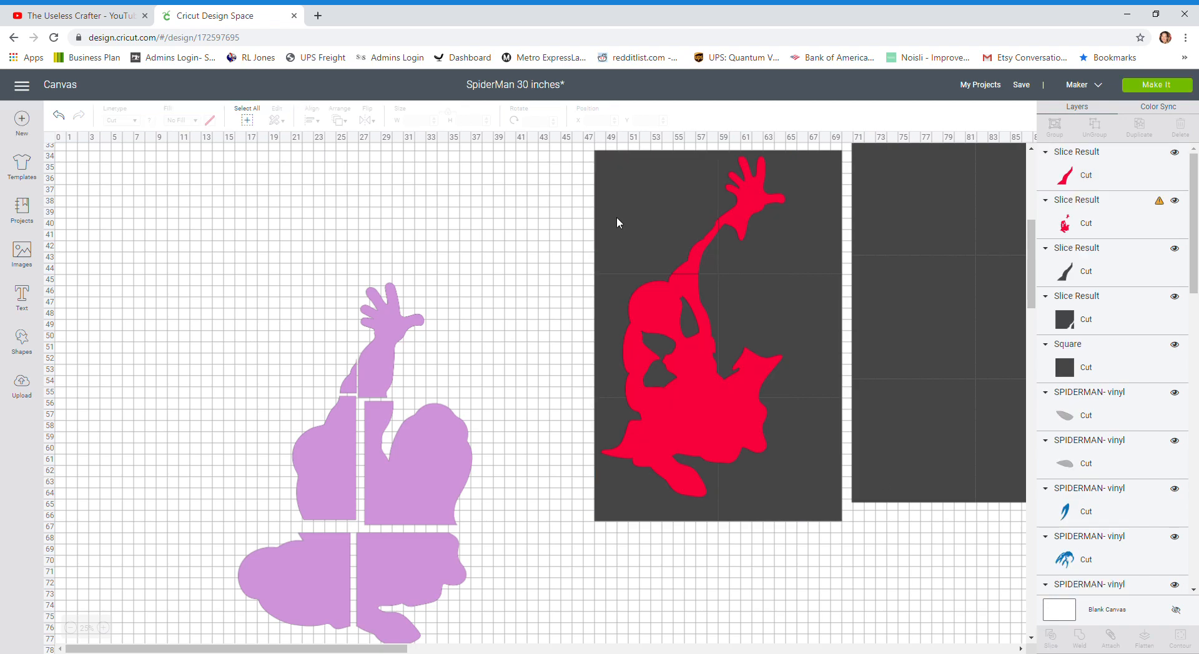
left_click_drag(693, 256, 670, 629)
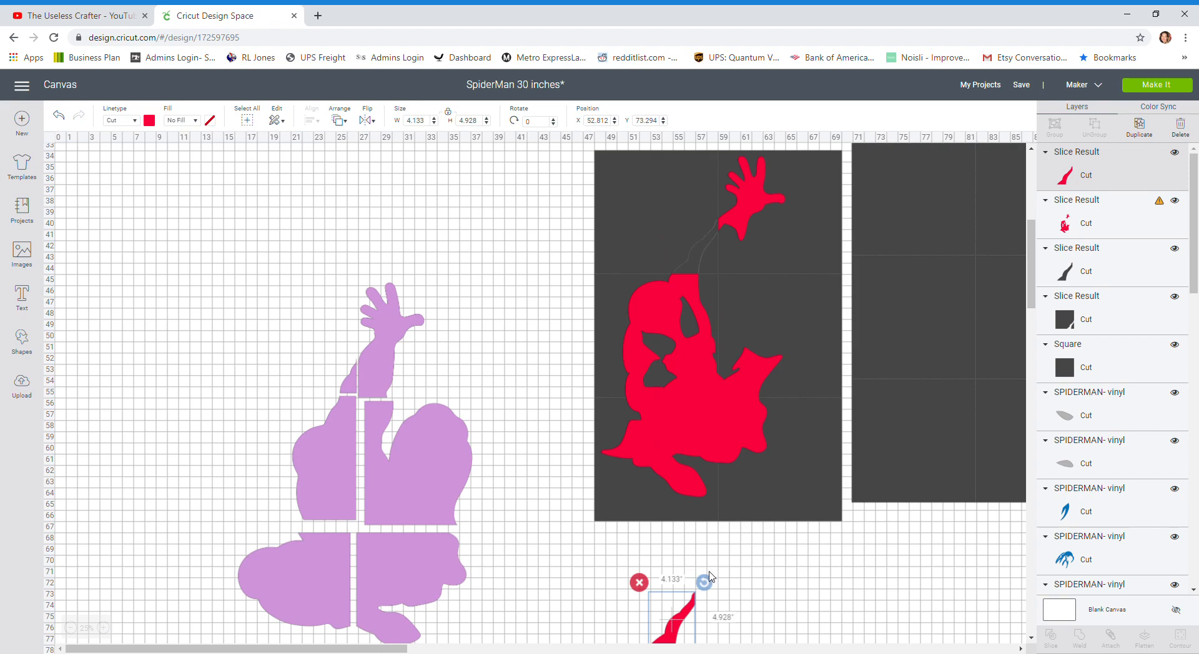
scroll(702, 577, "down", 2)
left_click_drag(669, 496, 709, 491)
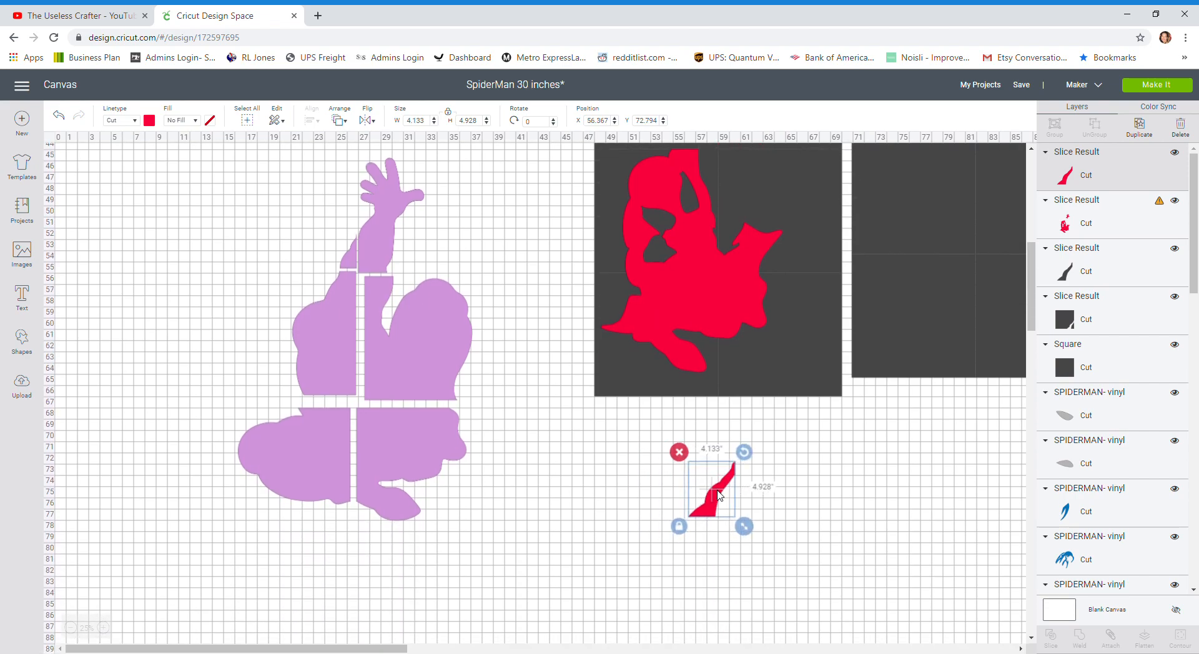
- Try to slice the remaining red silhouette with the middle-left square of the grid
scroll(632, 360, "up", 1)
left_click_drag(566, 267, 662, 296)
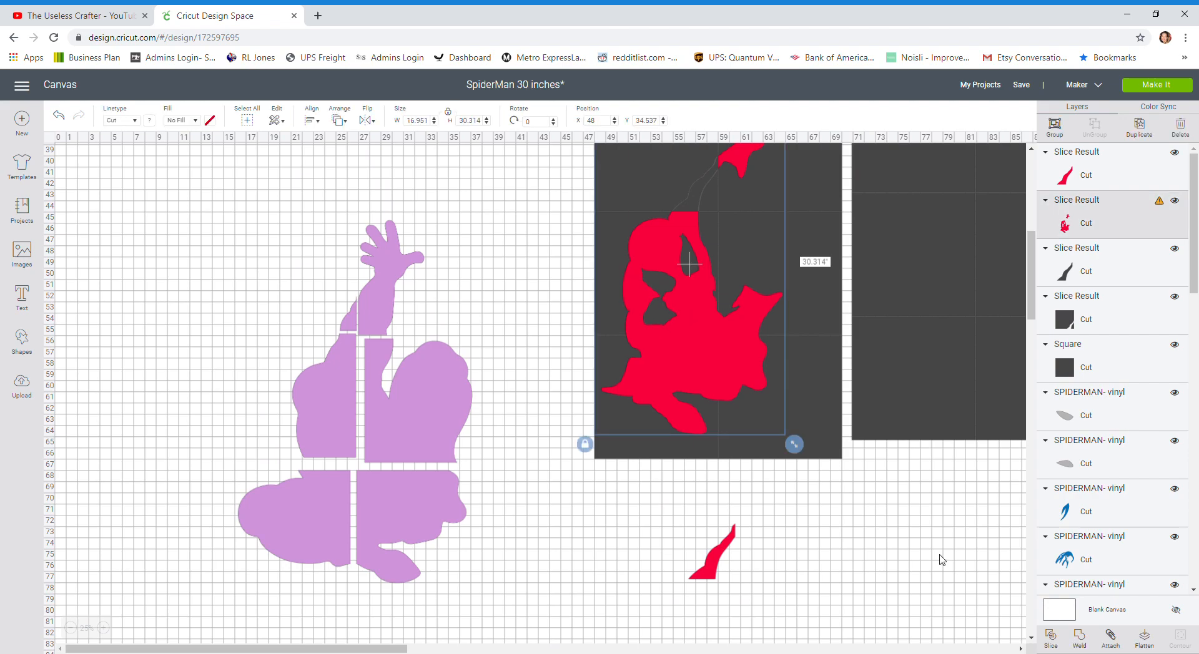
left_click(1051, 635)
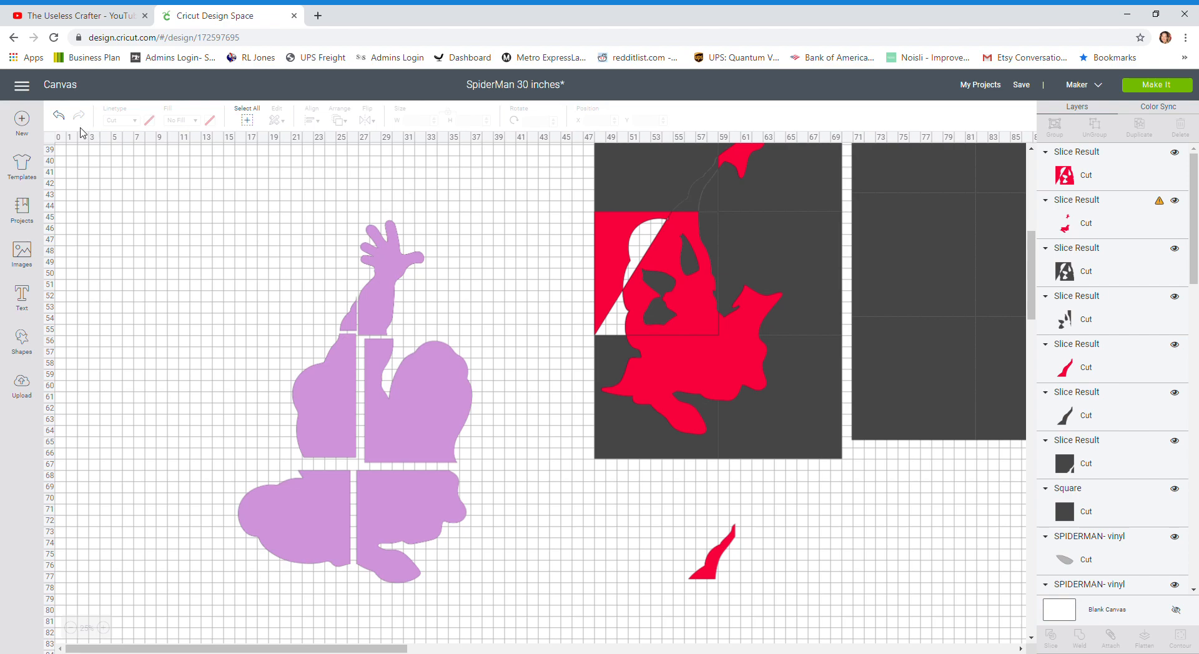
key("ctrl+z")
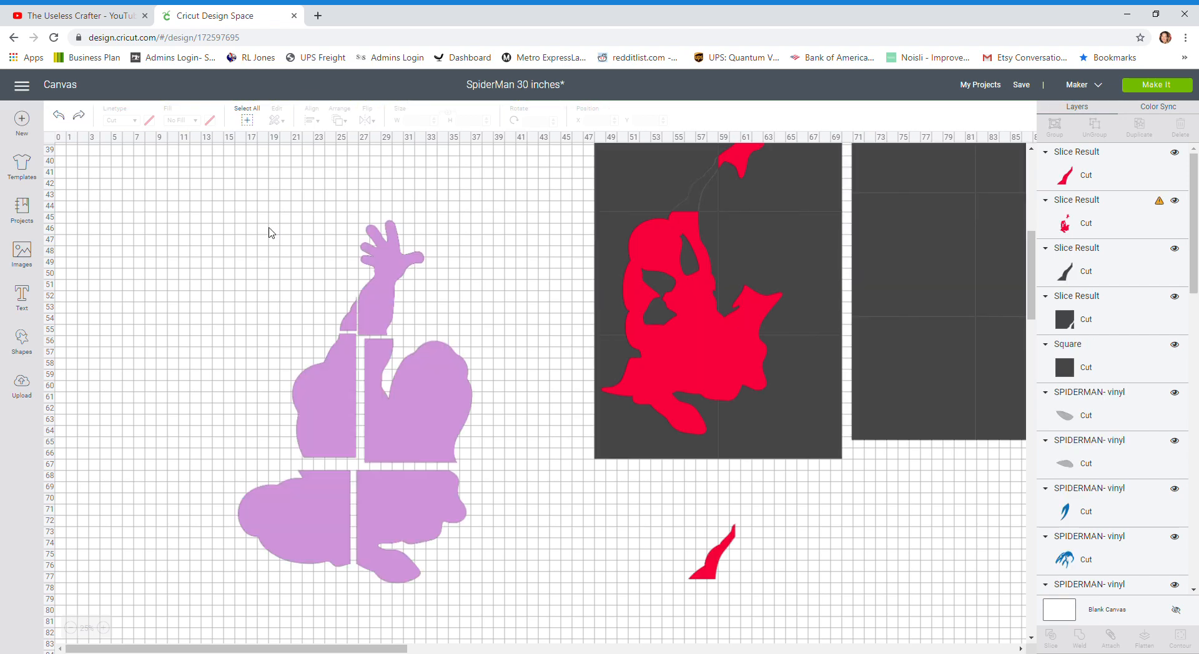
- Slice the remaining red silhouette with the lower-left, middle-left and lower-right squares of the grid, one square at a time
left_click_drag(561, 386, 699, 447)
left_click(1081, 636)
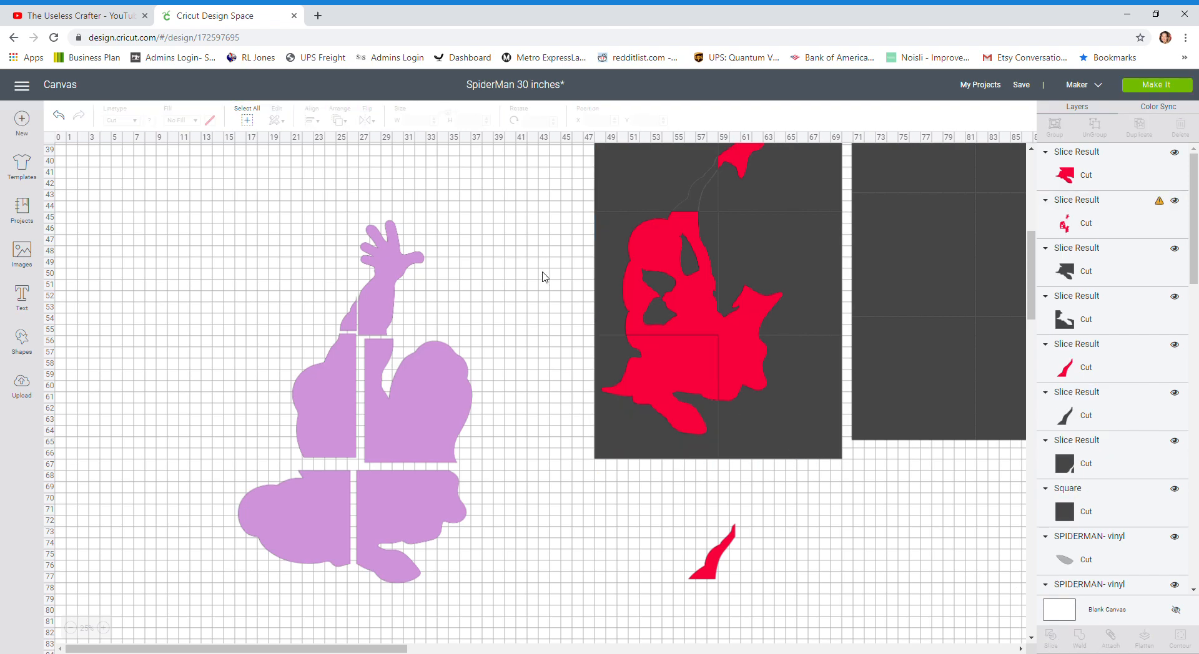
left_click_drag(536, 236, 641, 301)
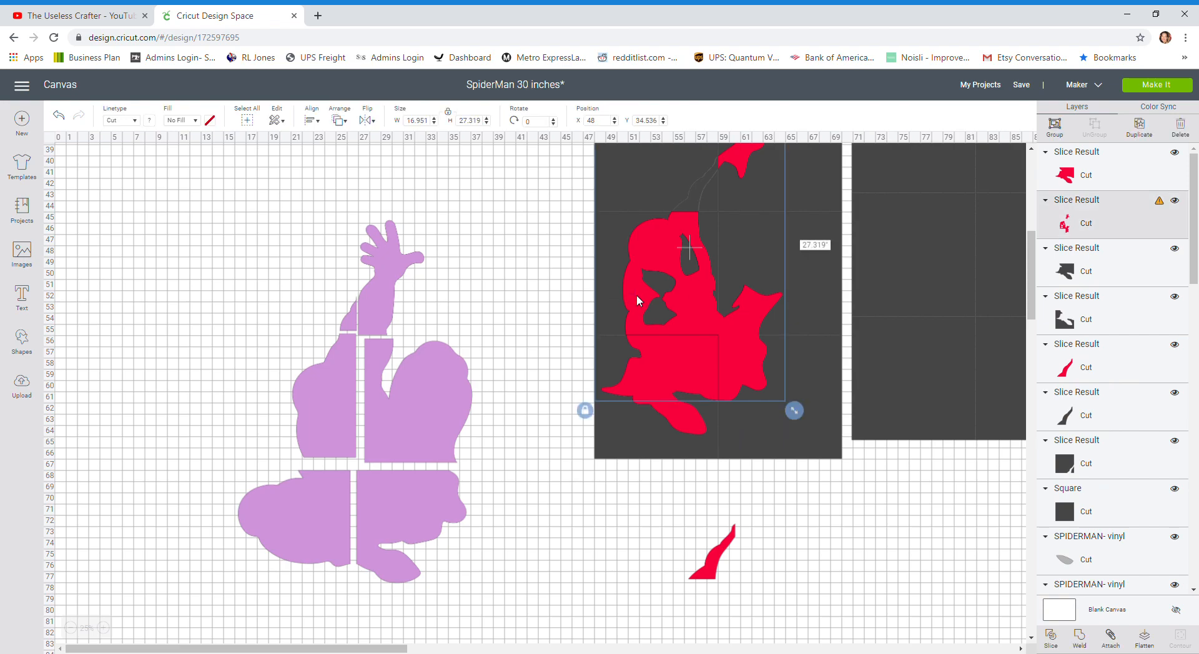
left_click(1051, 638)
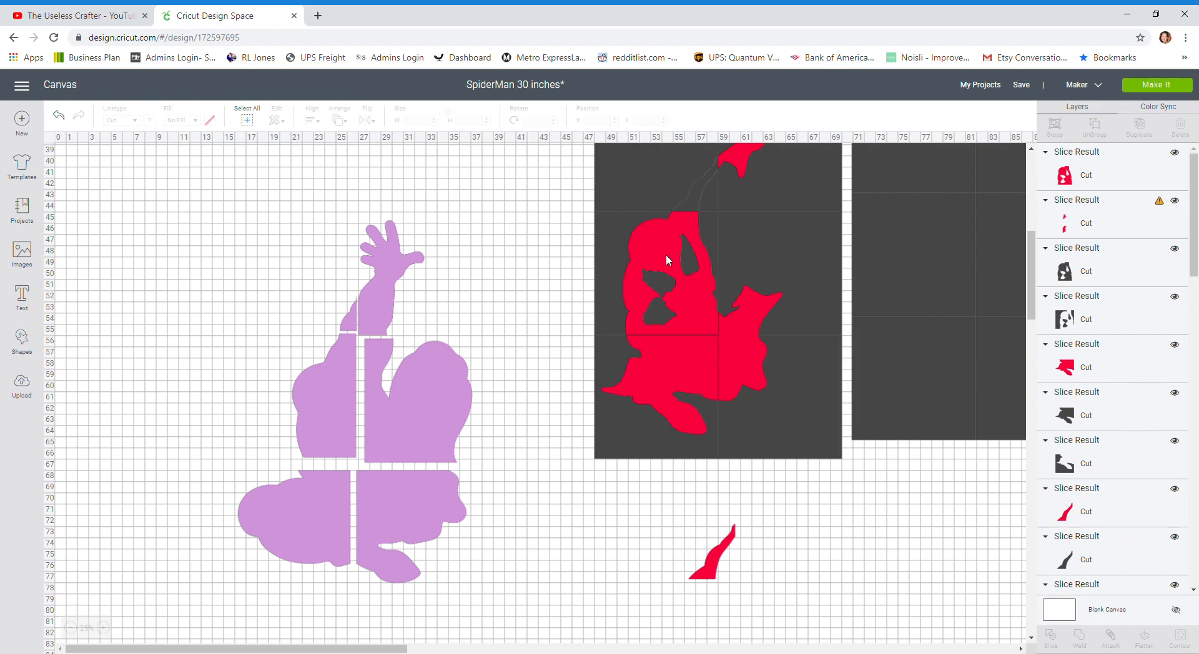
left_click_drag(841, 478, 737, 369)
left_click(1051, 637)
- Try moving the leftover red piece containing the hand away from the rest of the silhouette
scroll(796, 331, "up", 5)
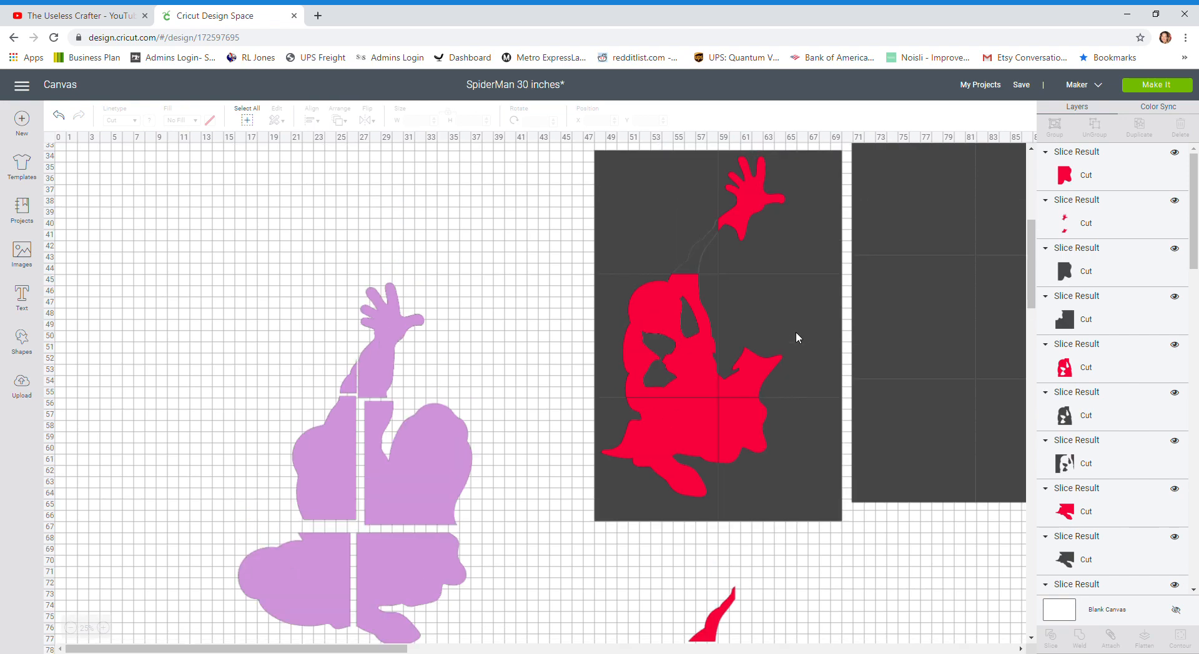
left_click_drag(745, 436, 782, 426)
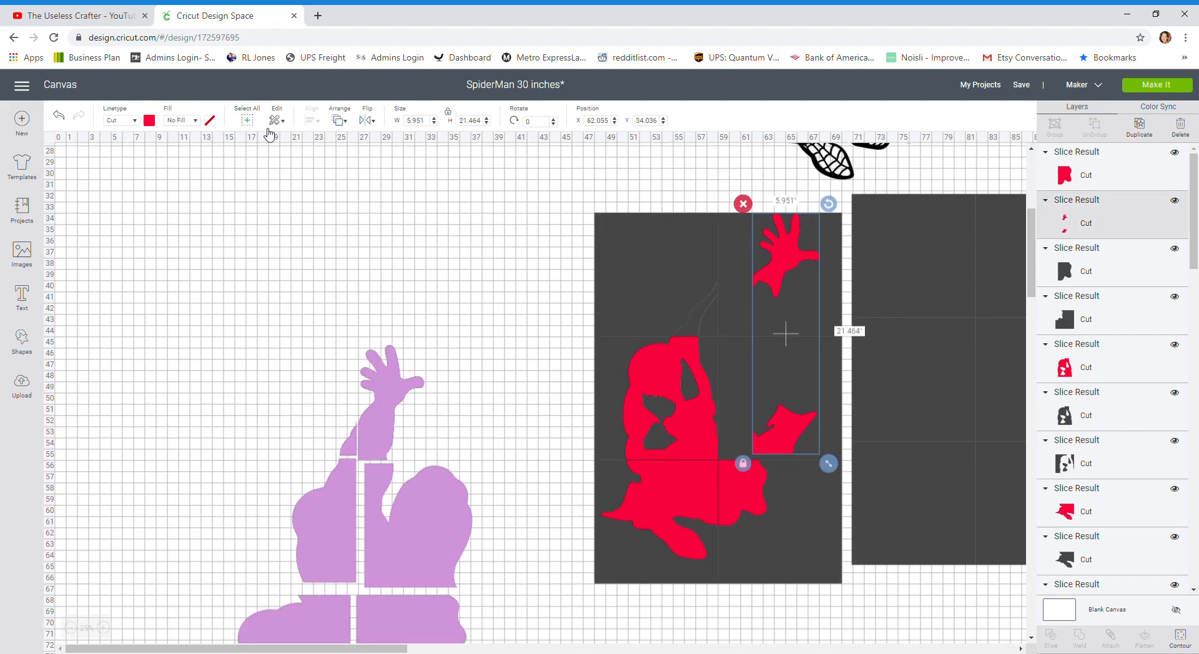
left_click(63, 115)
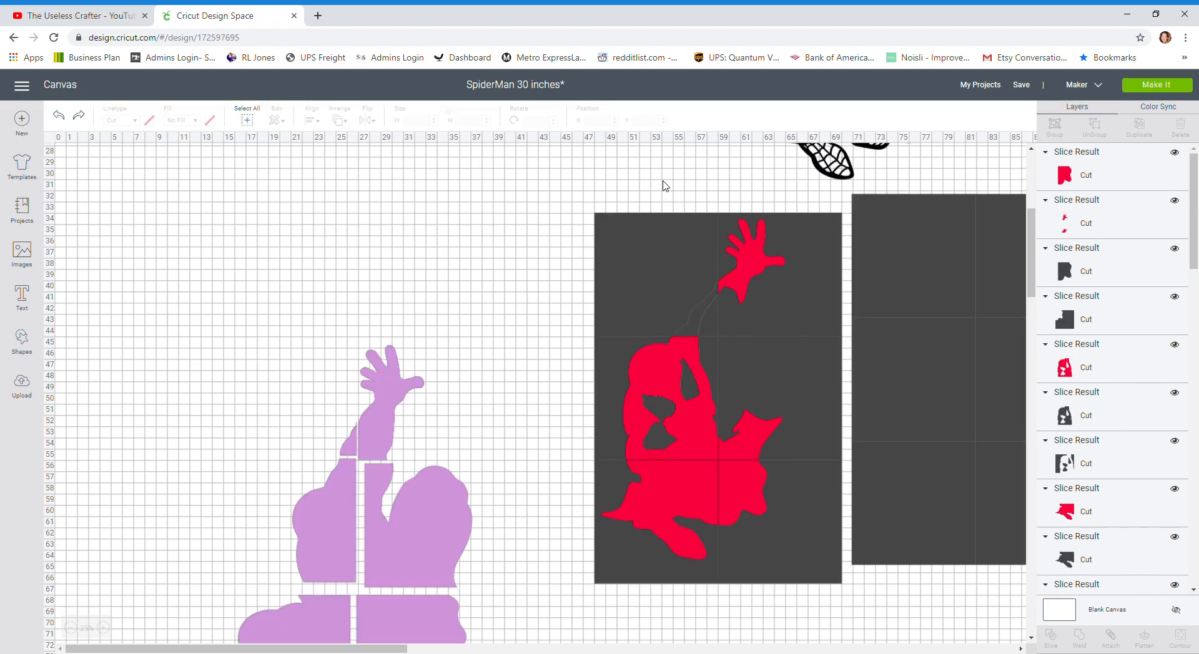
- Slice the leftover red piece containing the hand with the upper-right square of the grid
left_click_drag(744, 181, 777, 267)
left_click(1052, 641)
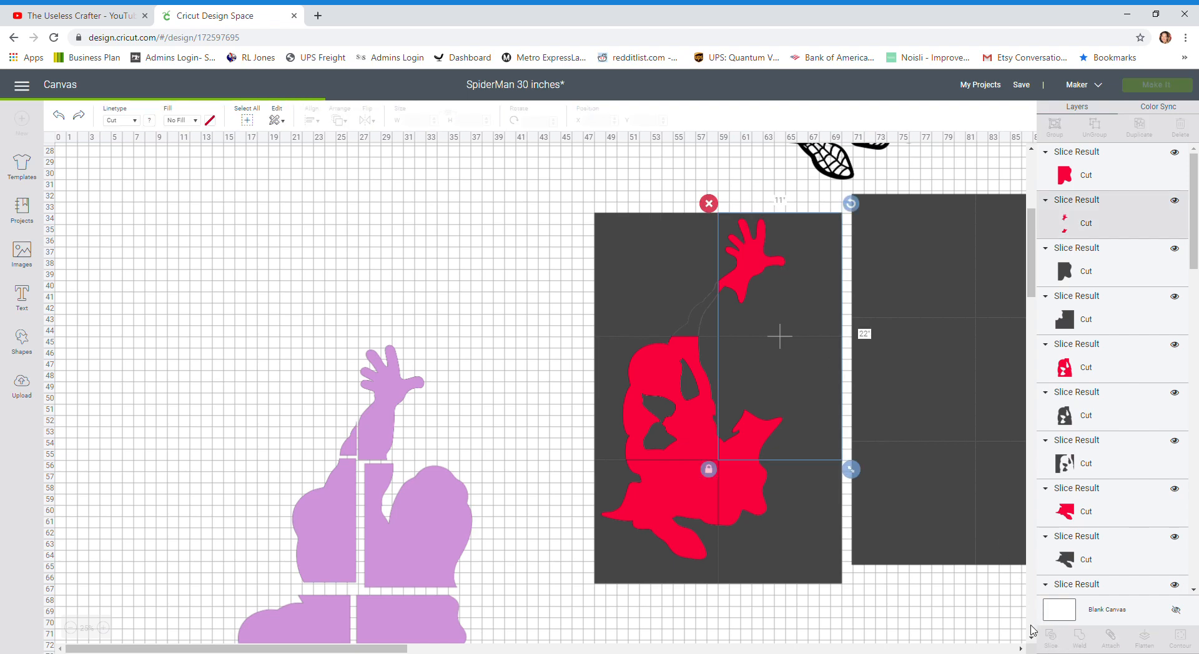
- Separate the red knee piece, then move the head and both lower red pieces below the grid, beneath the sliced arm fragment
left_click_drag(747, 430, 762, 417)
scroll(763, 420, "down", 3)
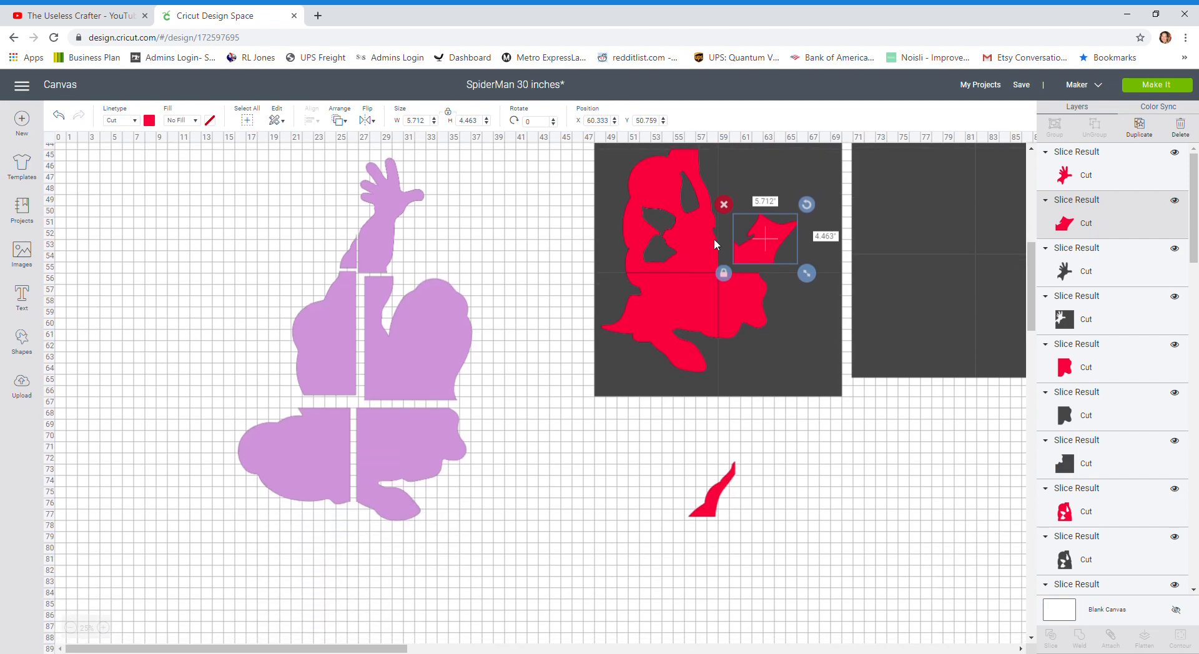
left_click_drag(695, 227, 708, 602)
scroll(707, 597, "down", 2)
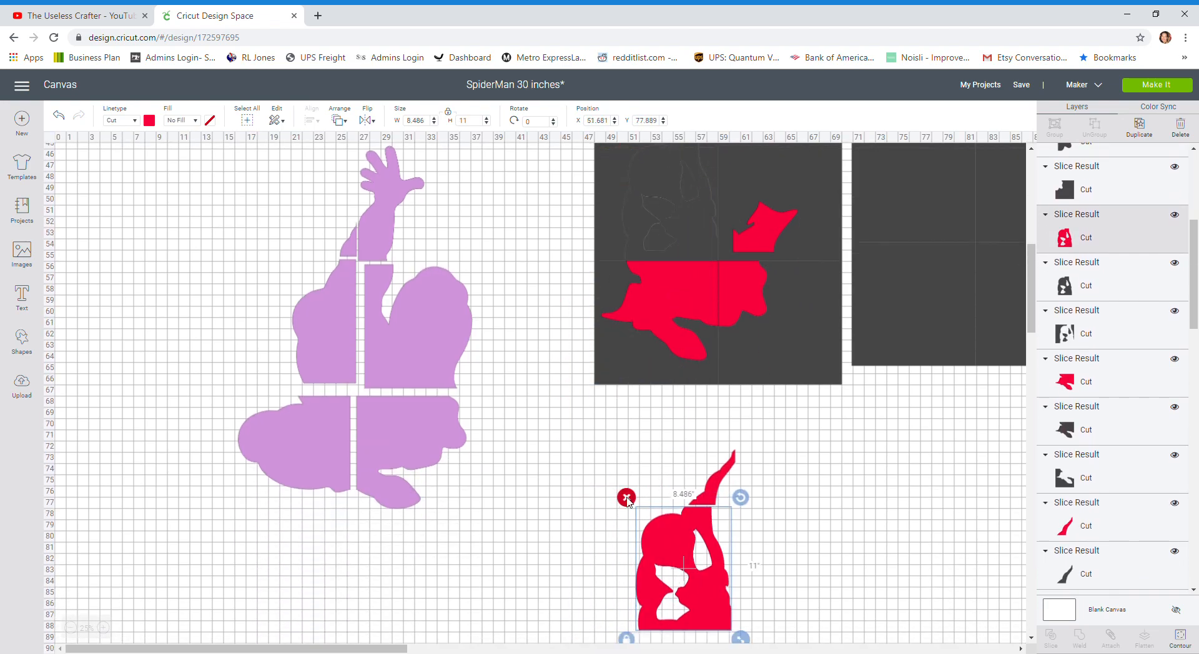
left_click_drag(633, 229, 650, 565)
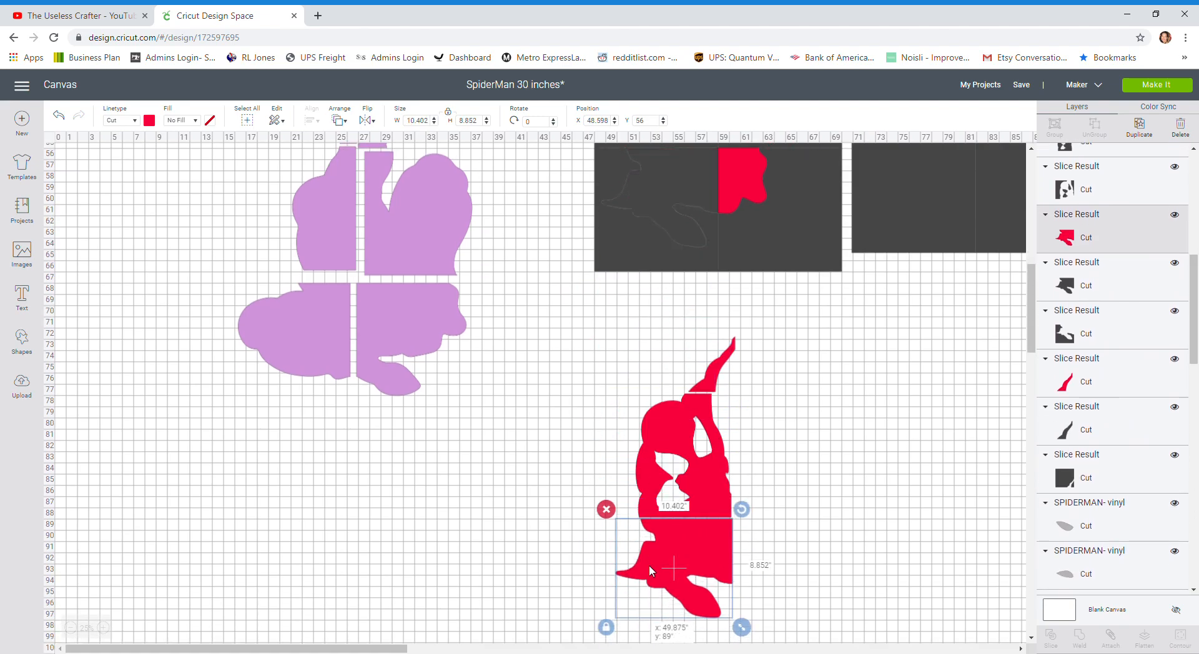
left_click_drag(736, 164, 758, 538)
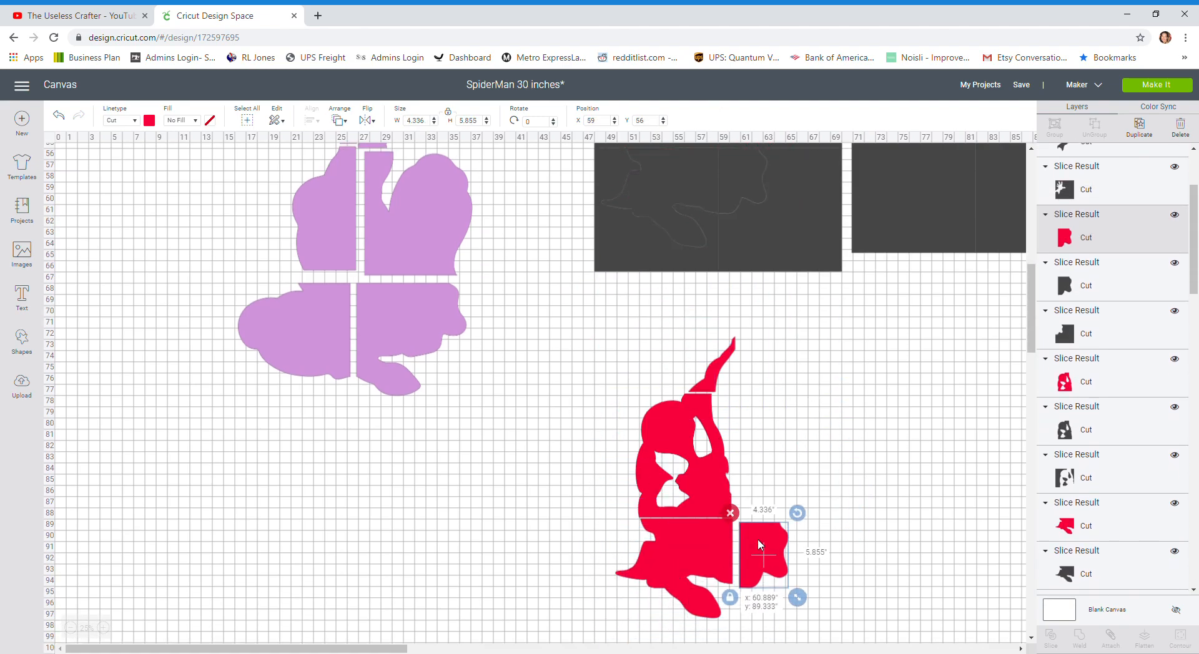
- Move the red hand and knee pieces below the grid, placing them beside the other red pieces with small gaps
scroll(757, 535, "up", 3)
left_click_drag(759, 312, 754, 643)
left_click_drag(746, 161, 775, 563)
scroll(768, 528, "down", 2)
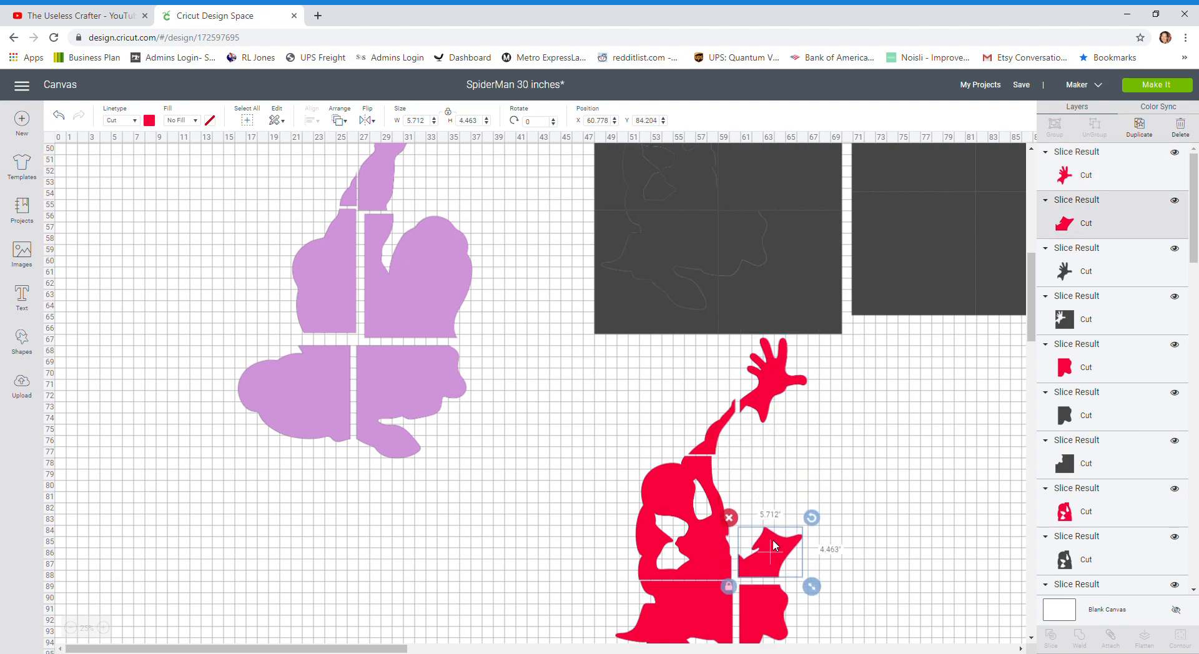
- Delete all the dark slice leftovers of the emptied 22 by 33 inch square grid
scroll(780, 395, "up", 3)
scroll(783, 393, "up", 2)
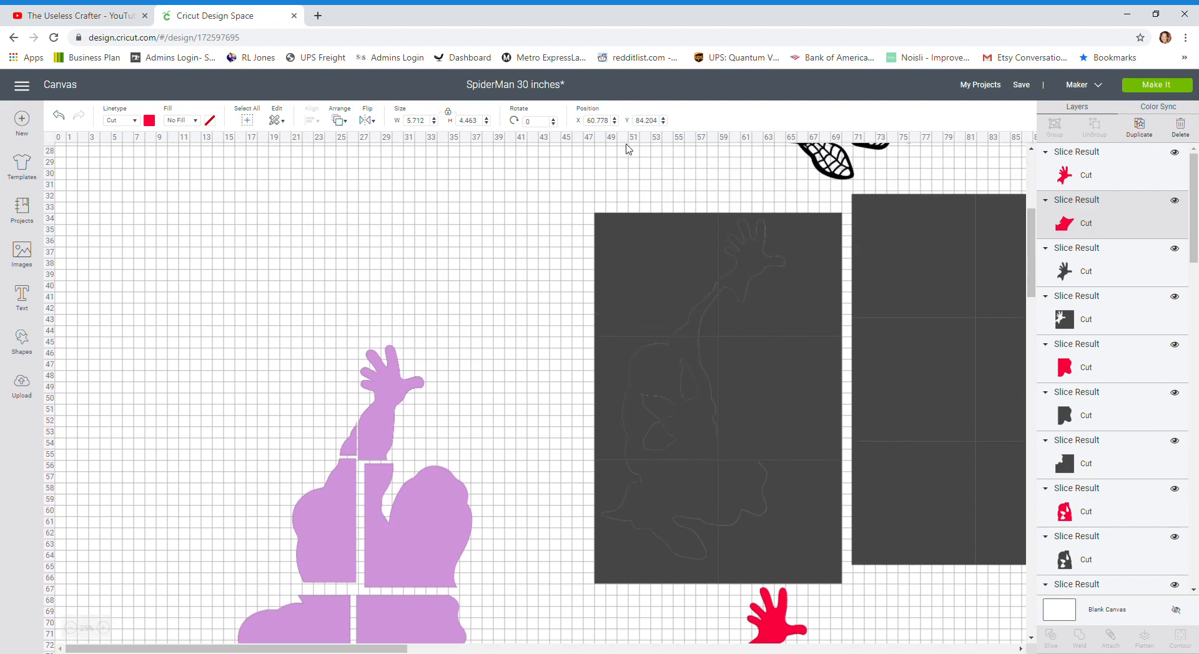
left_click_drag(565, 202, 781, 538)
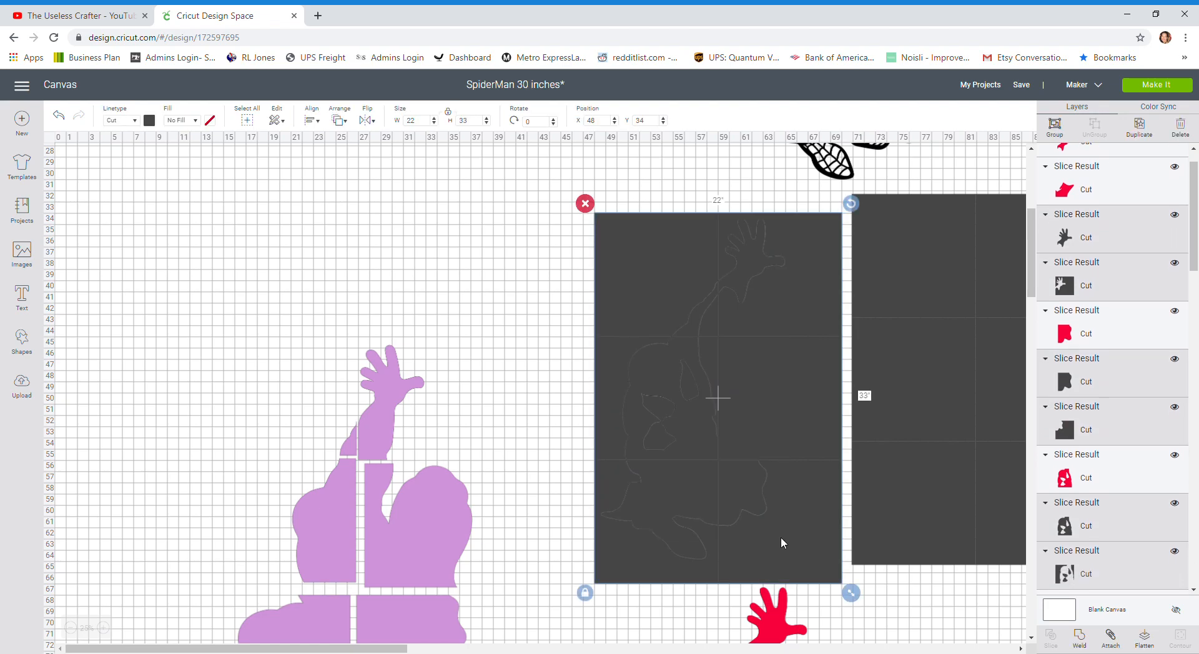
key("Delete")
- Save the project under its existing name
scroll(584, 477, "up", 10)
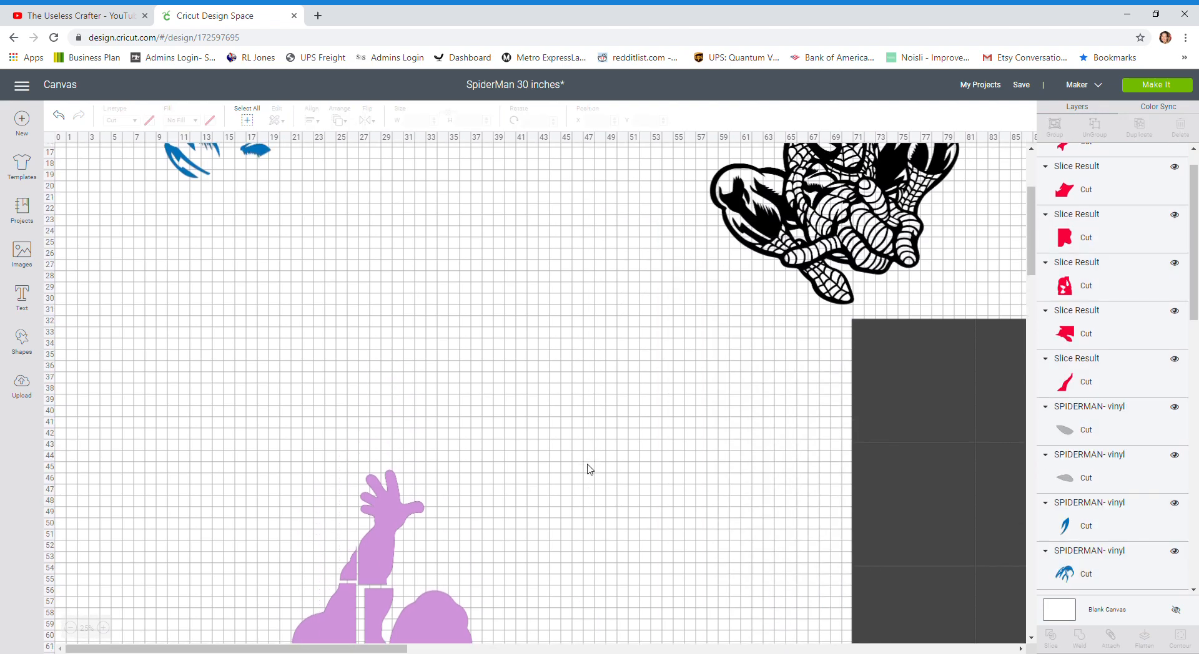
left_click(1022, 86)
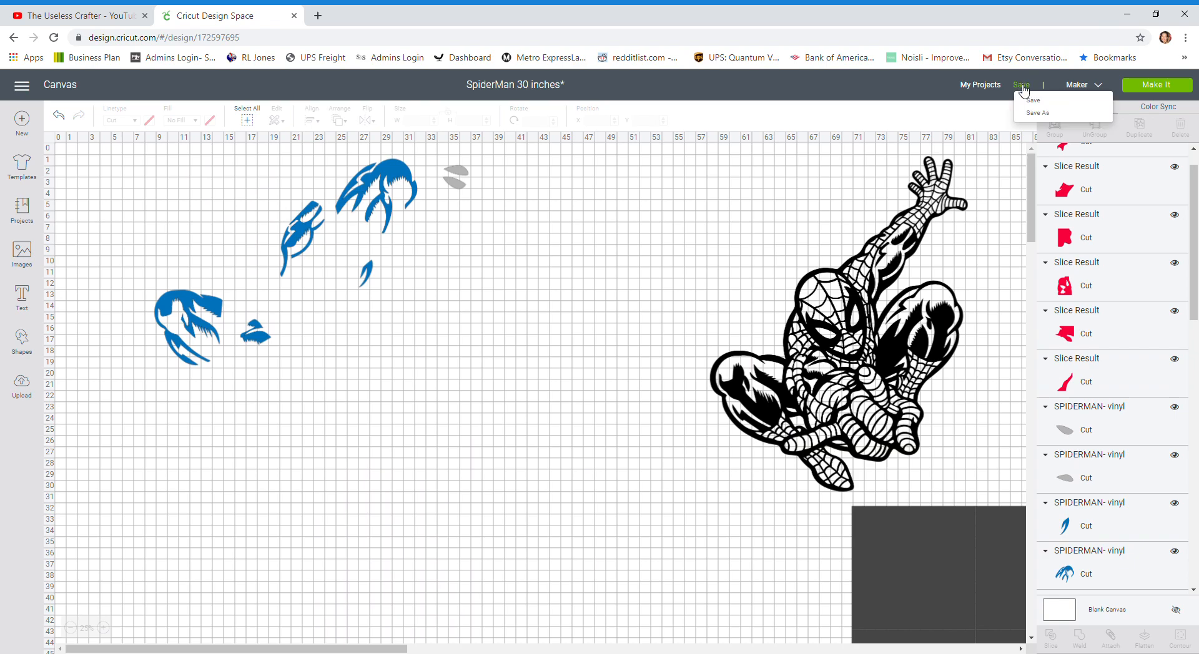
left_click(1016, 101)
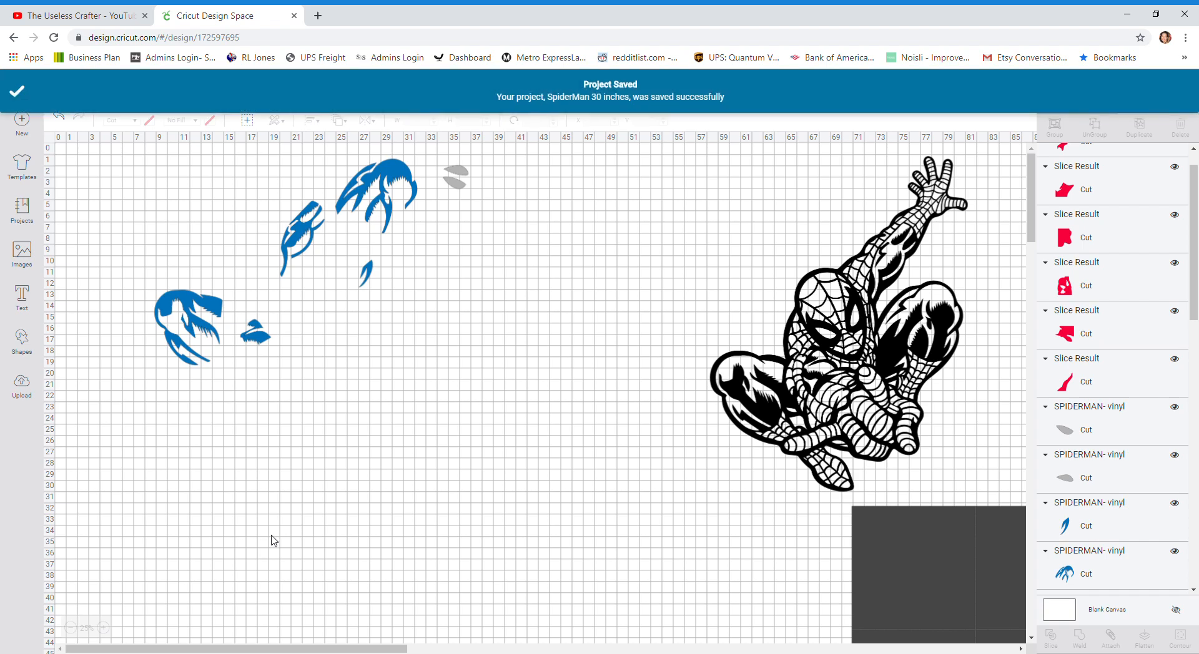
- Move the black Spider-Man outline onto the remaining grid of dark squares and bring it to the front
left_click_drag(239, 649, 362, 650)
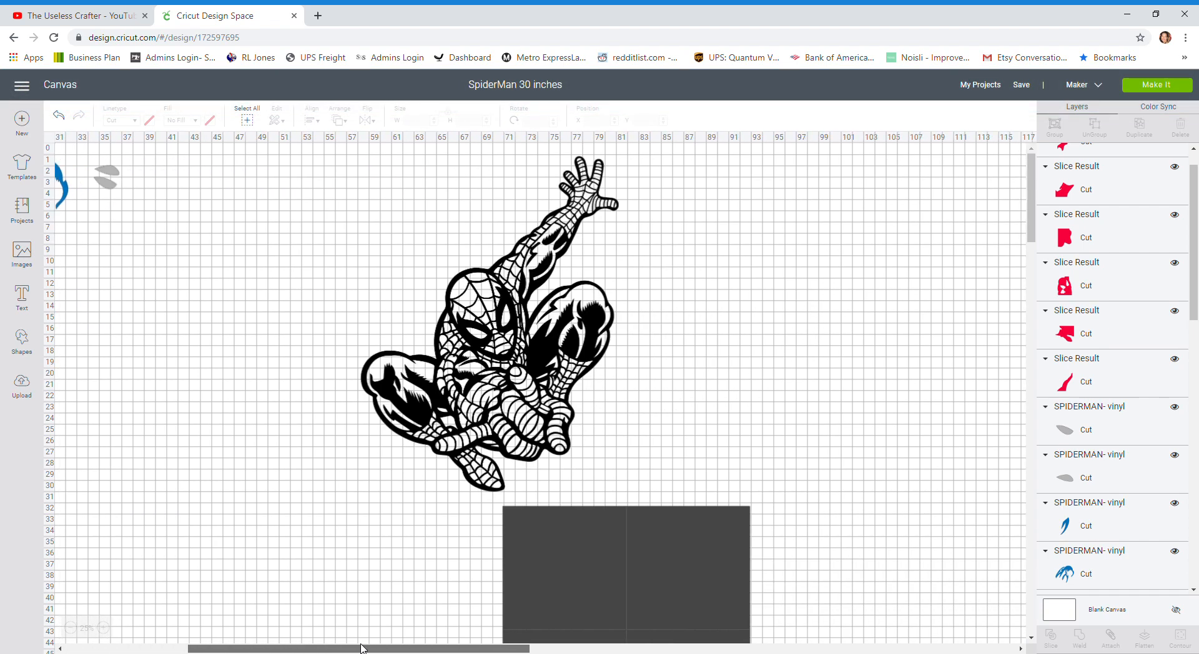
scroll(239, 437, "down", 5)
left_click_drag(512, 163, 653, 510)
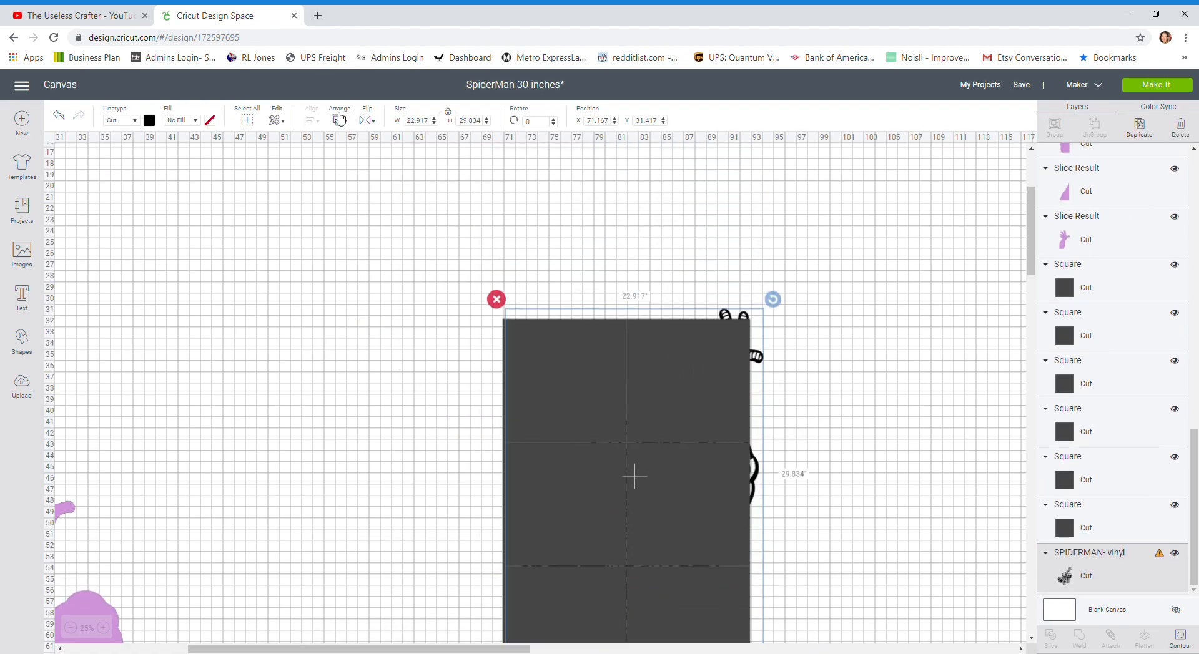
left_click(339, 120)
left_click(361, 195)
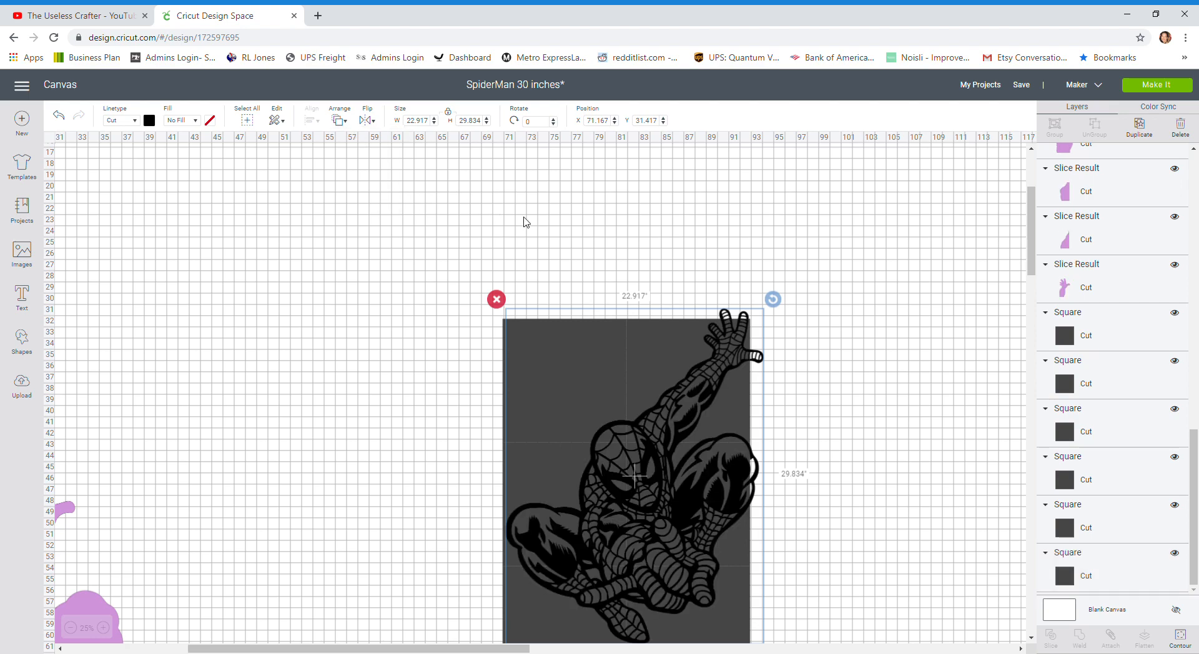
- Rotate the black Spider-Man outline counterclockwise to about 342.9° and shift it so it fits inside the square grid
scroll(916, 329, "down", 2)
scroll(915, 329, "down", 2)
left_click_drag(618, 319, 624, 357)
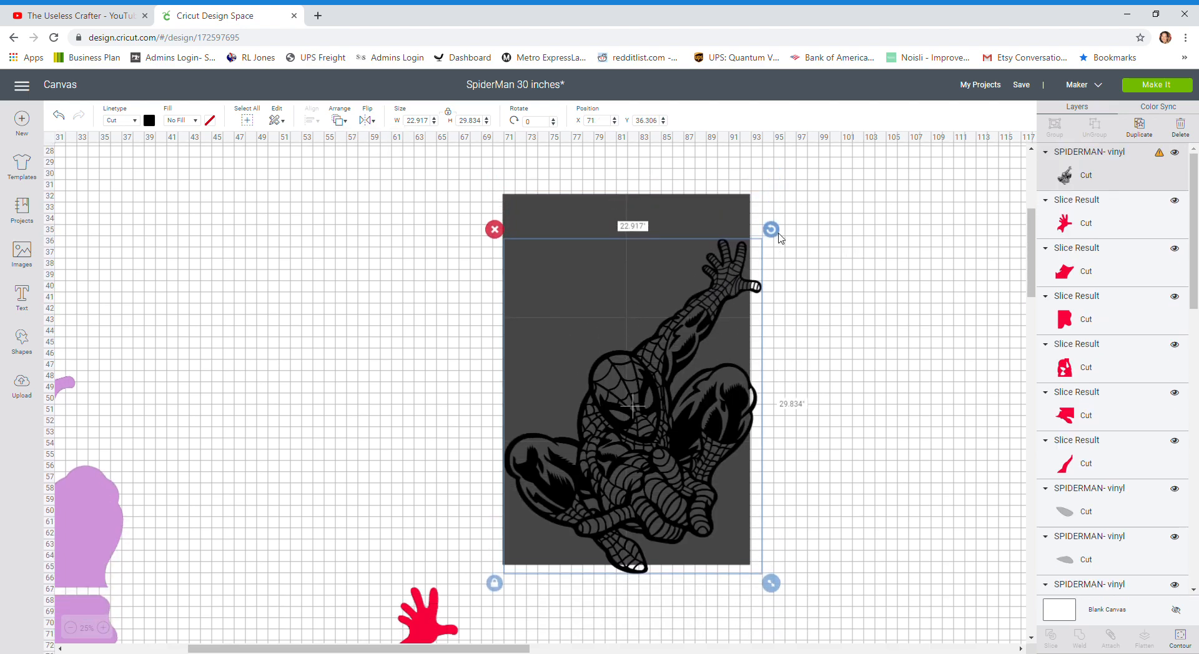
left_click_drag(773, 231, 738, 216)
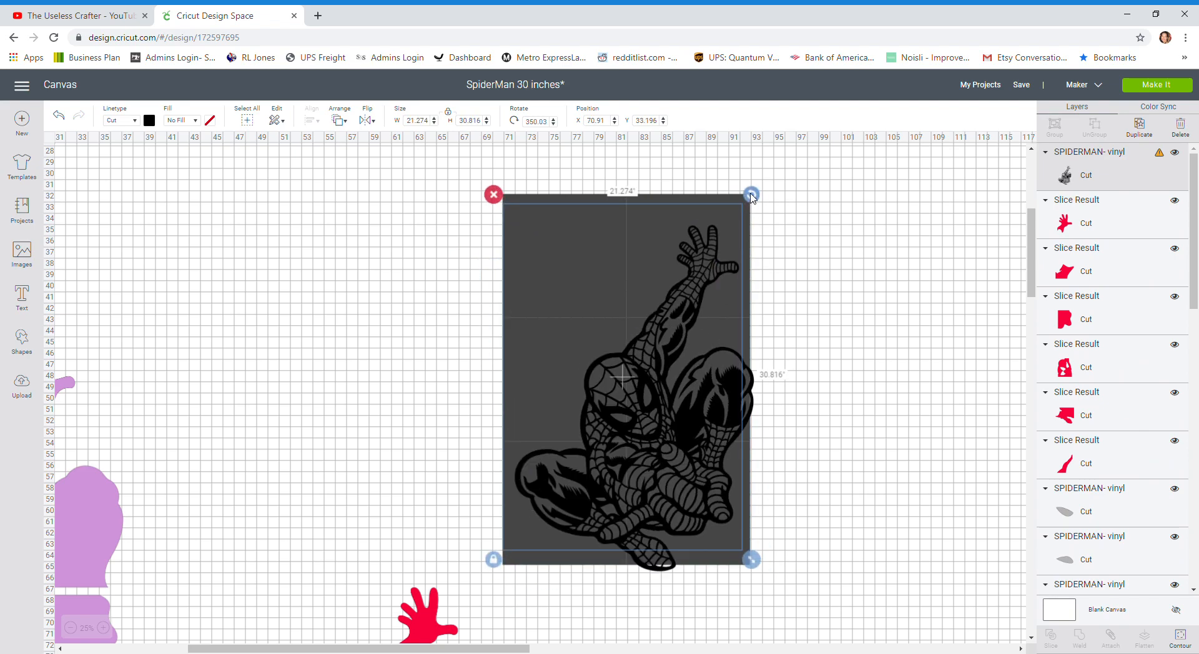
left_click(855, 286)
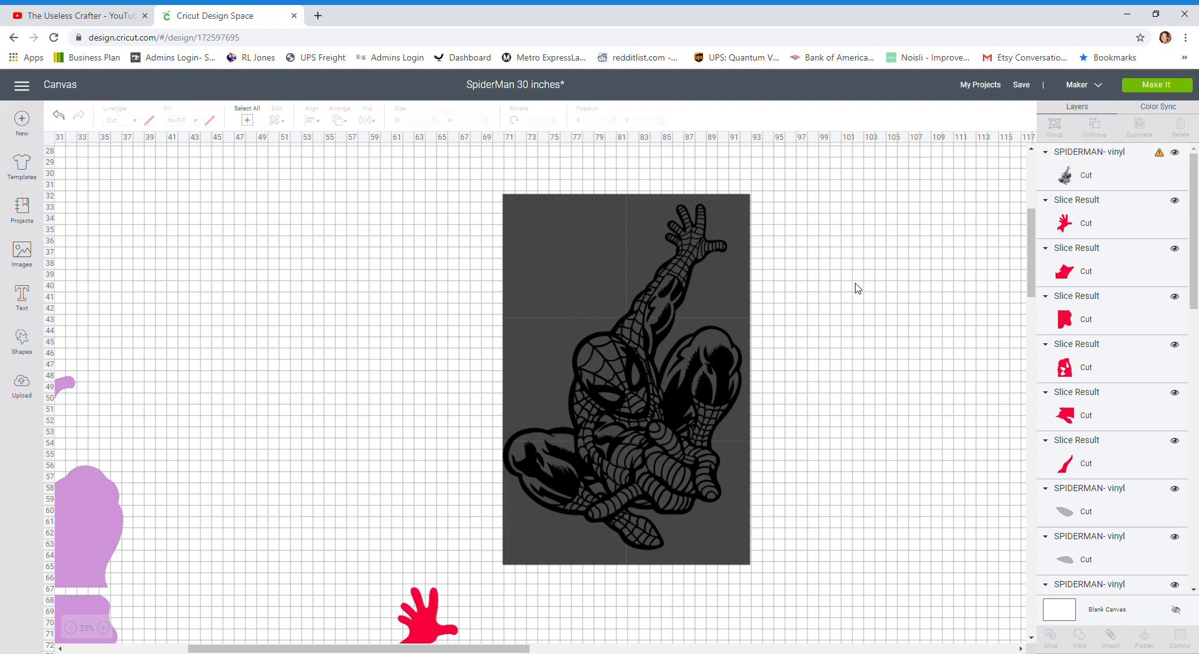
left_click(718, 351)
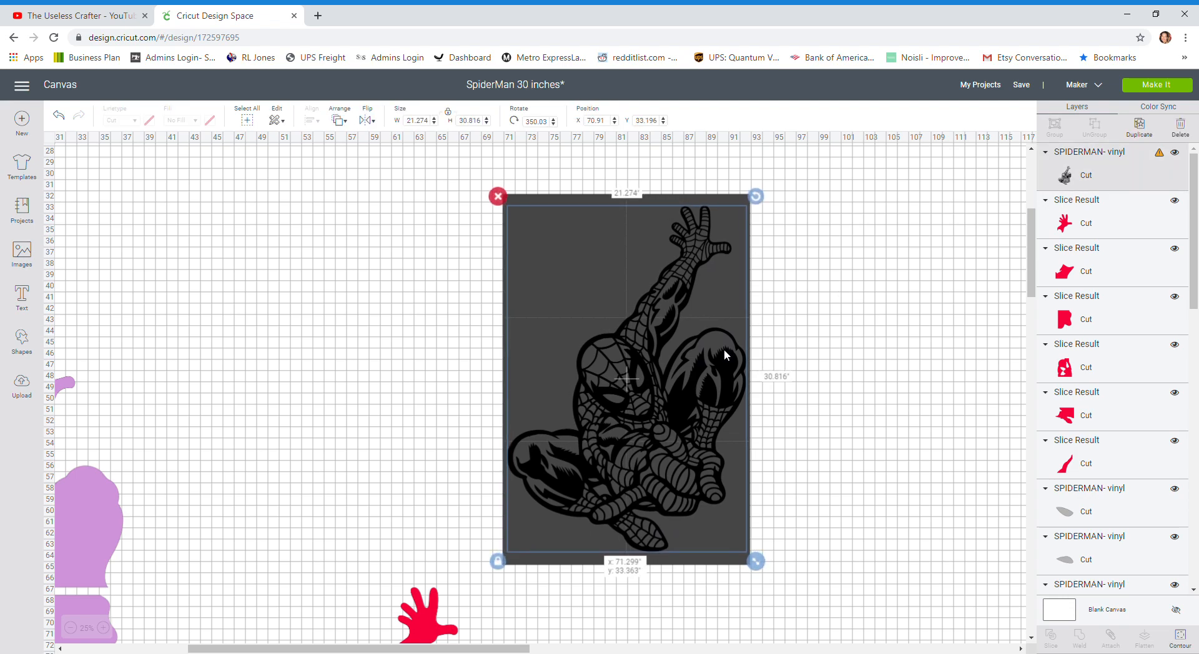
left_click_drag(756, 197, 712, 185)
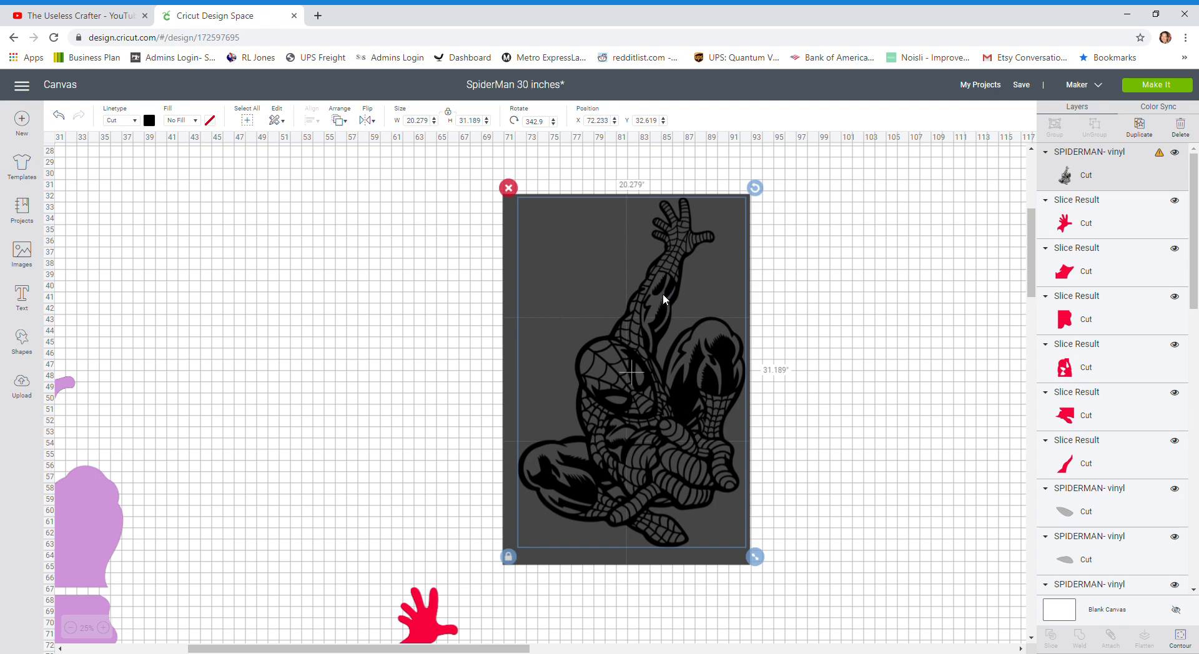
left_click_drag(663, 295, 649, 301)
left_click(831, 286)
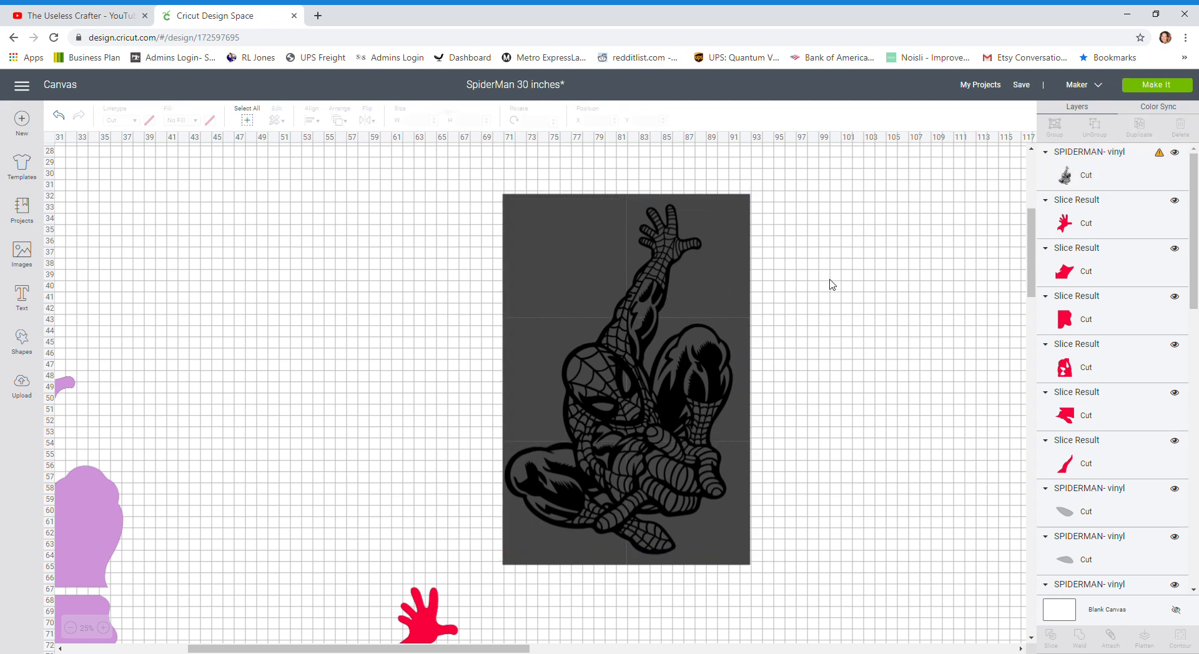
- Fine-tune the black outline's placement on the grid, setting it at about X 70.96 and Y 33.12 inches
scroll(831, 287, "down", 2)
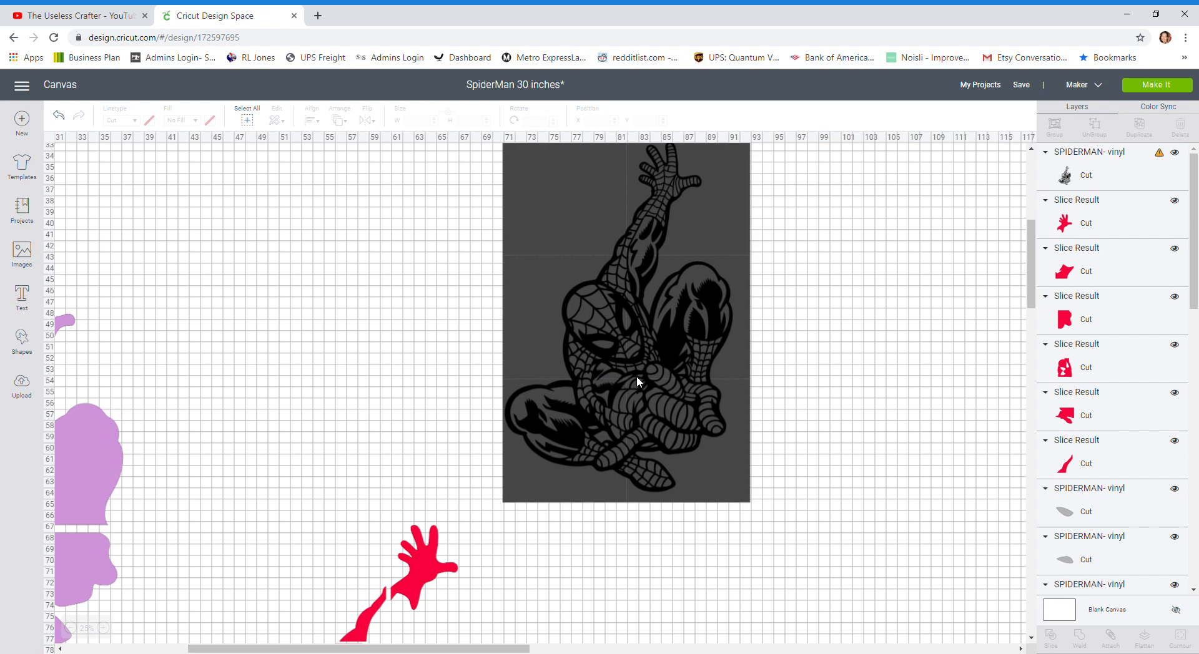
scroll(637, 381, "up", 2)
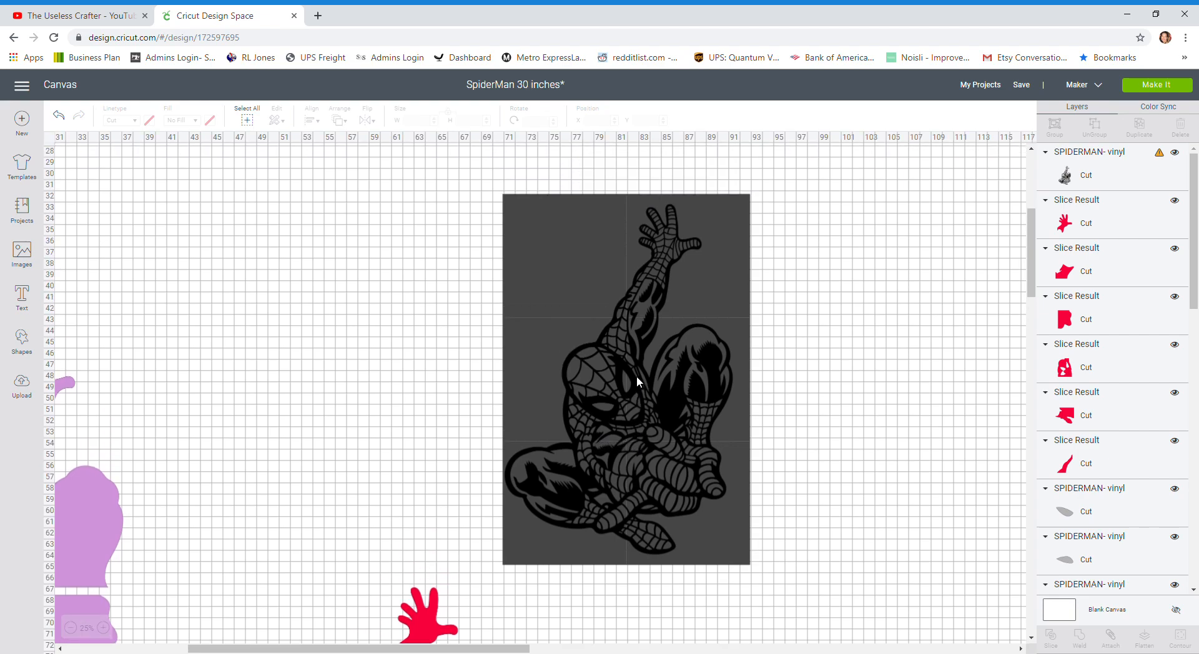
left_click(653, 413)
left_click_drag(654, 410, 654, 403)
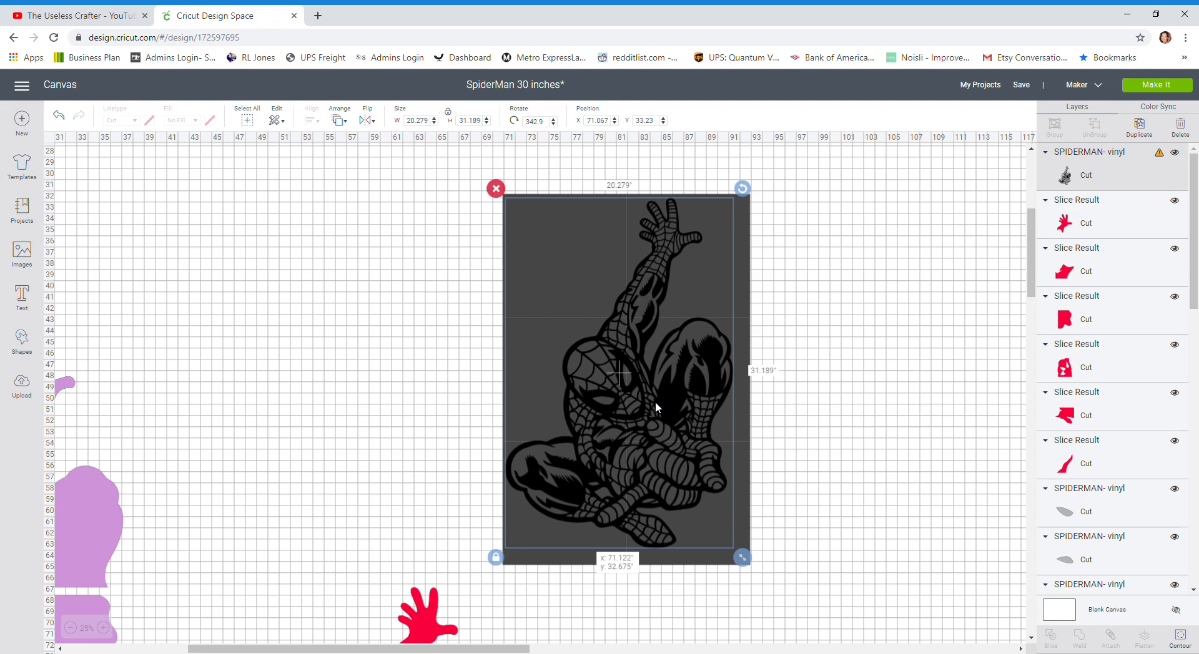
left_click_drag(655, 403, 656, 405)
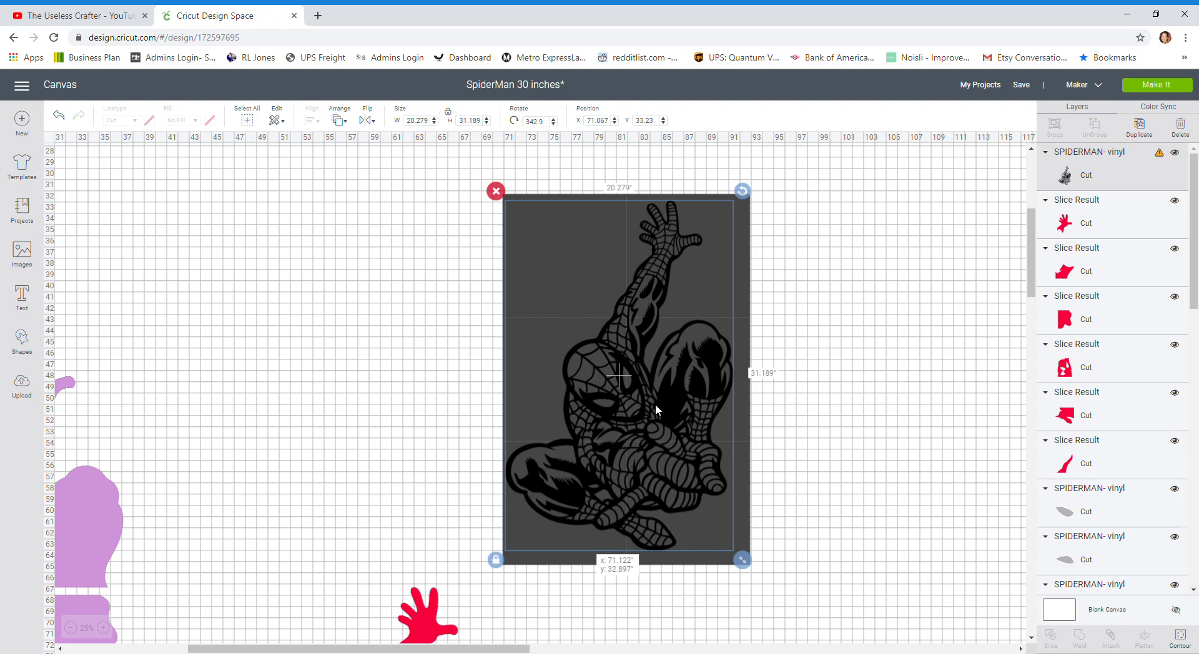
left_click_drag(655, 405, 657, 411)
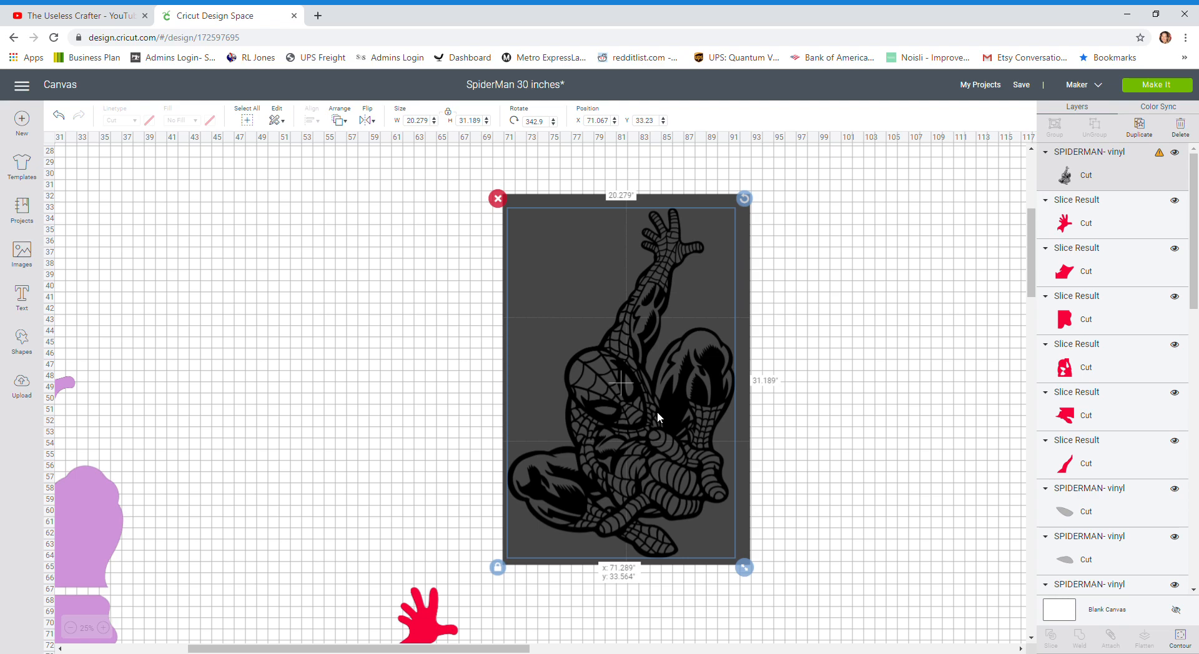
left_click_drag(658, 420, 660, 414)
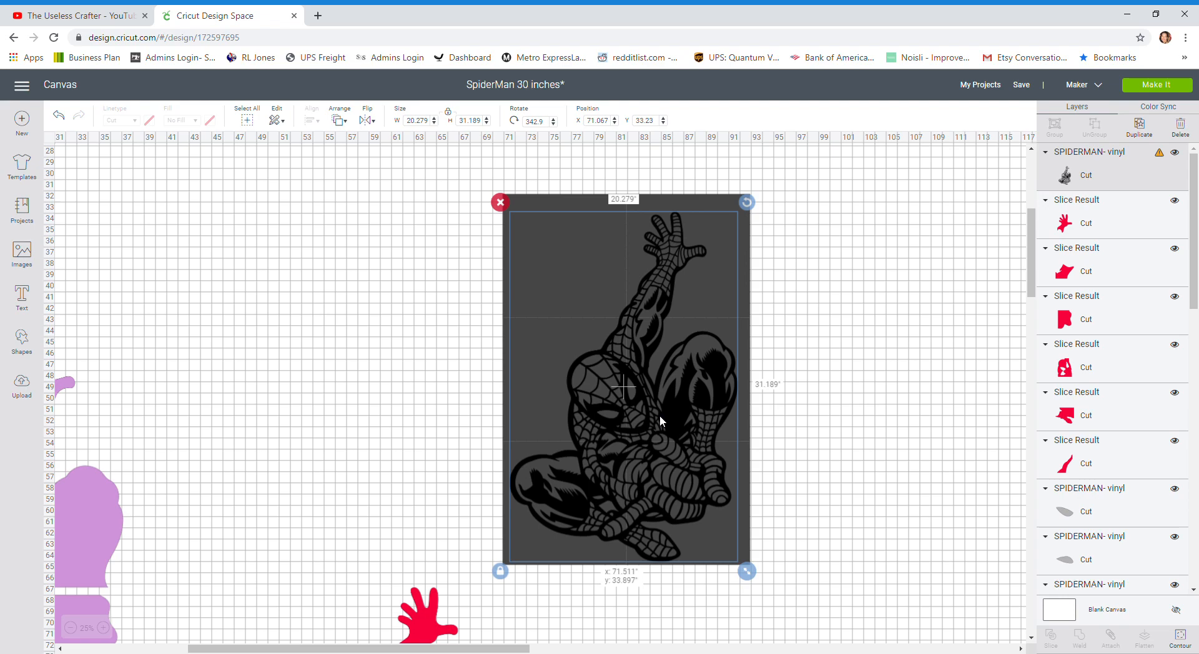
left_click_drag(659, 415, 653, 415)
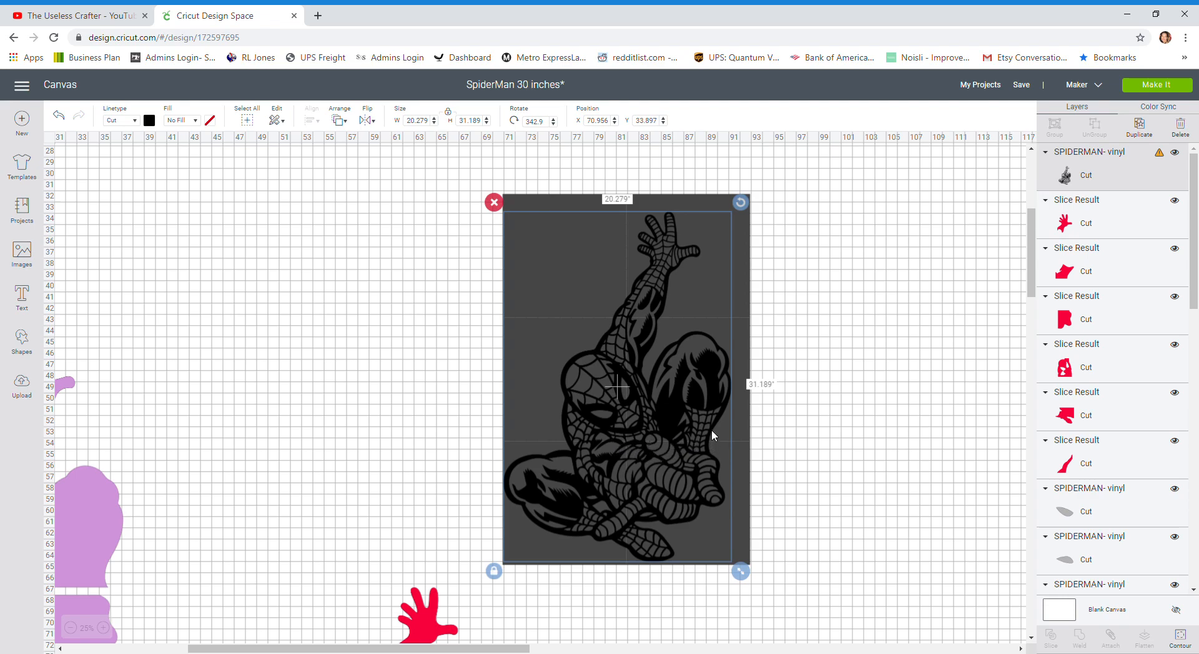
left_click_drag(711, 429, 711, 421)
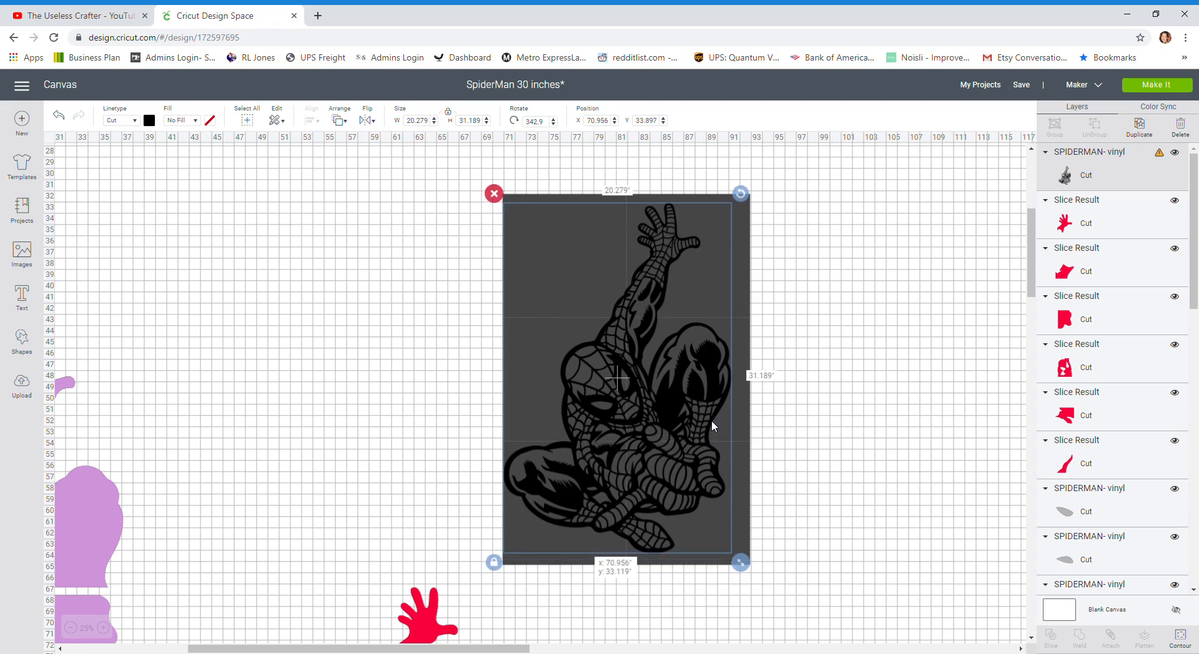
left_click_drag(710, 421, 710, 421)
left_click(868, 345)
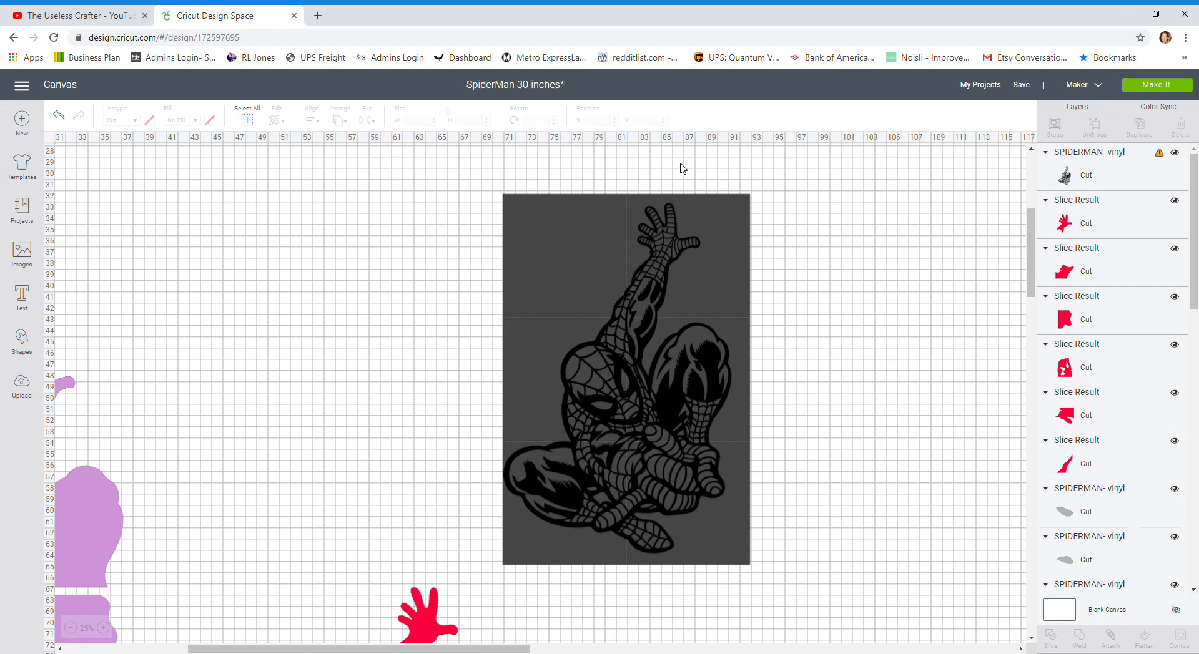
- Slice the black outline with the grid's upper-right square and move the cut hand-and-forearm piece to the right of the grid
left_click_drag(683, 225, 738, 284)
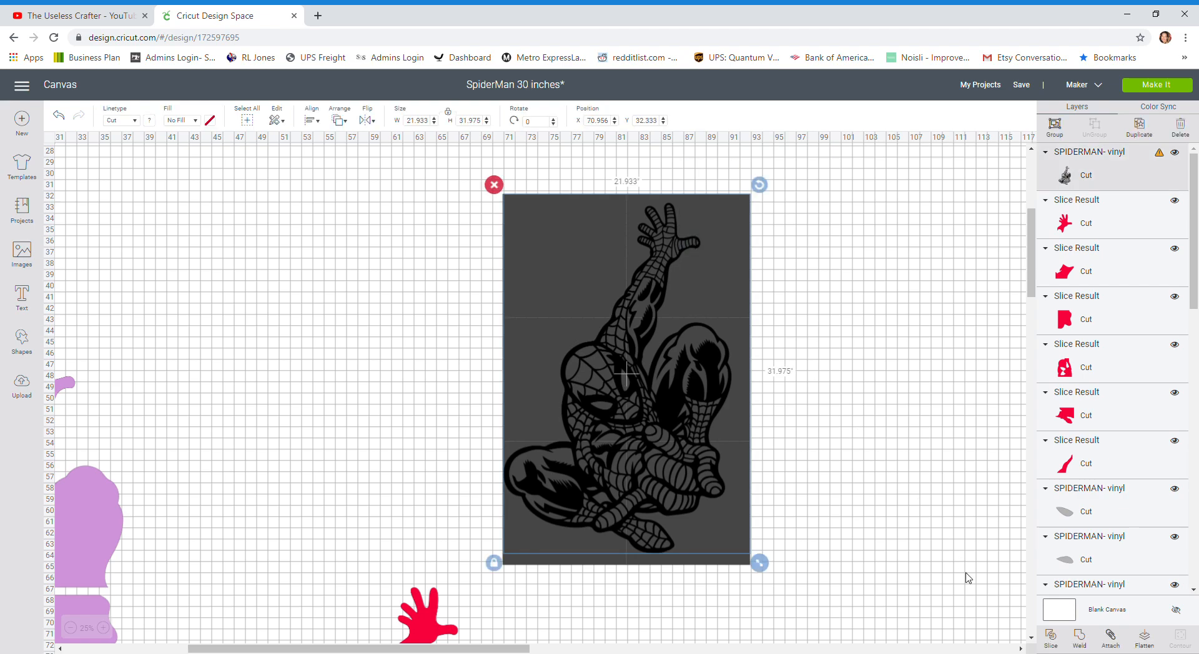
left_click(1054, 638)
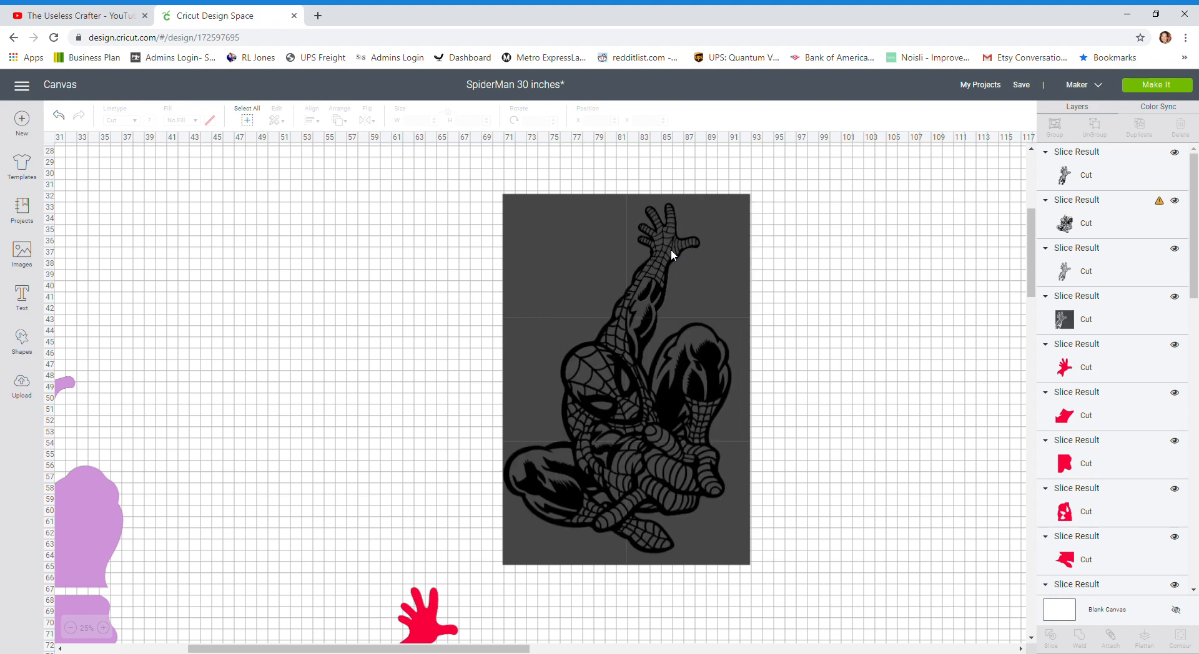
left_click(673, 251)
left_click_drag(675, 249, 859, 251)
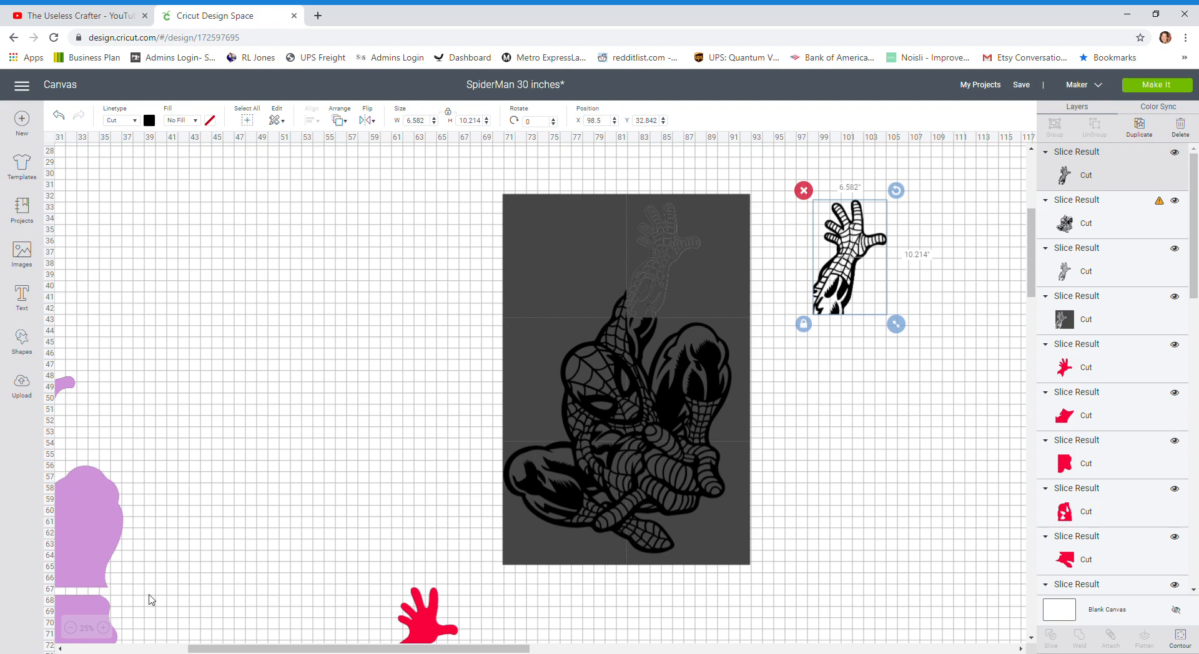
- Examine the line detail and cut edges of the sliced black hand-and-forearm piece up close
left_click(103, 629)
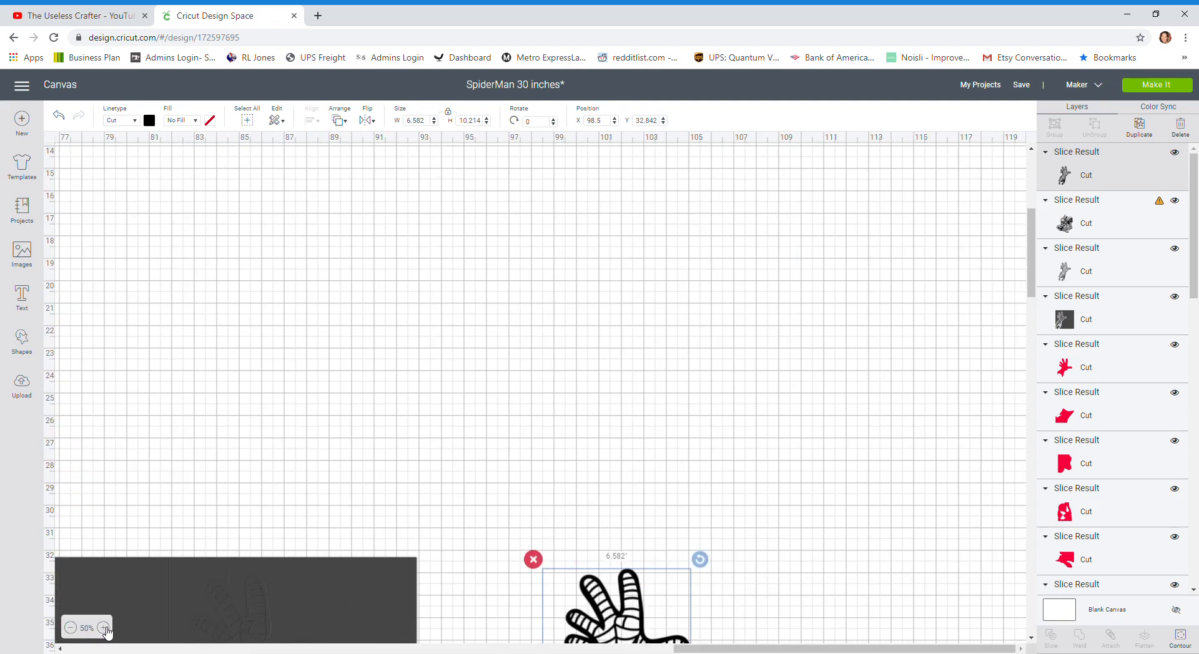
left_click(103, 629)
scroll(400, 437, "down", 3)
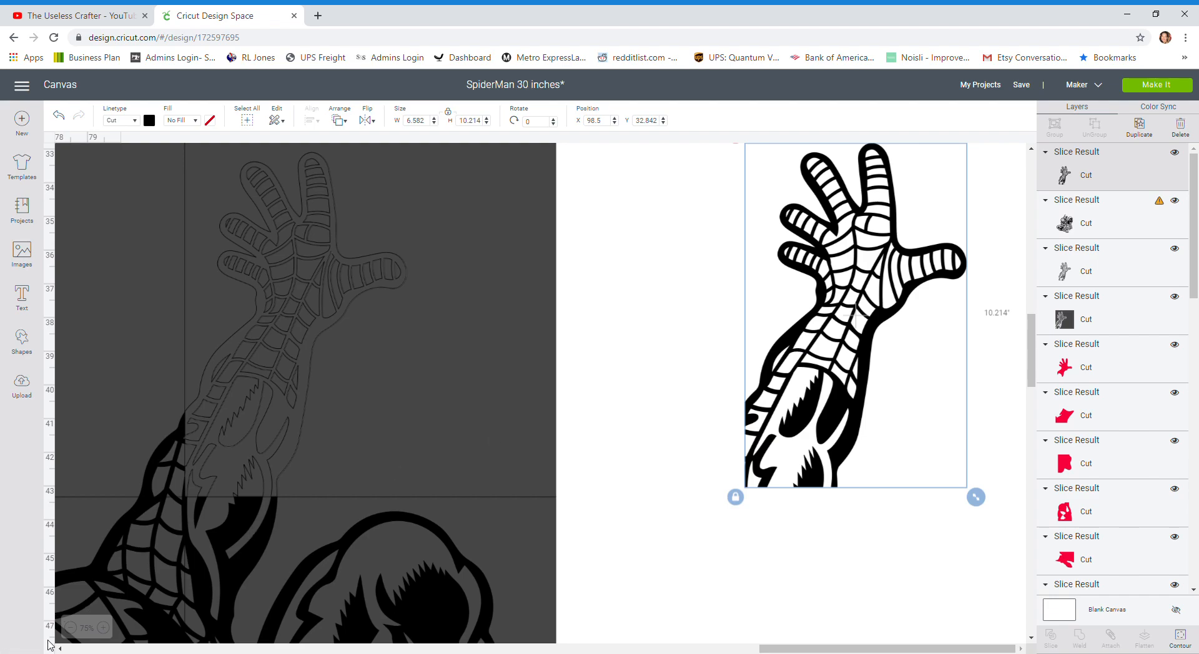
left_click(72, 629)
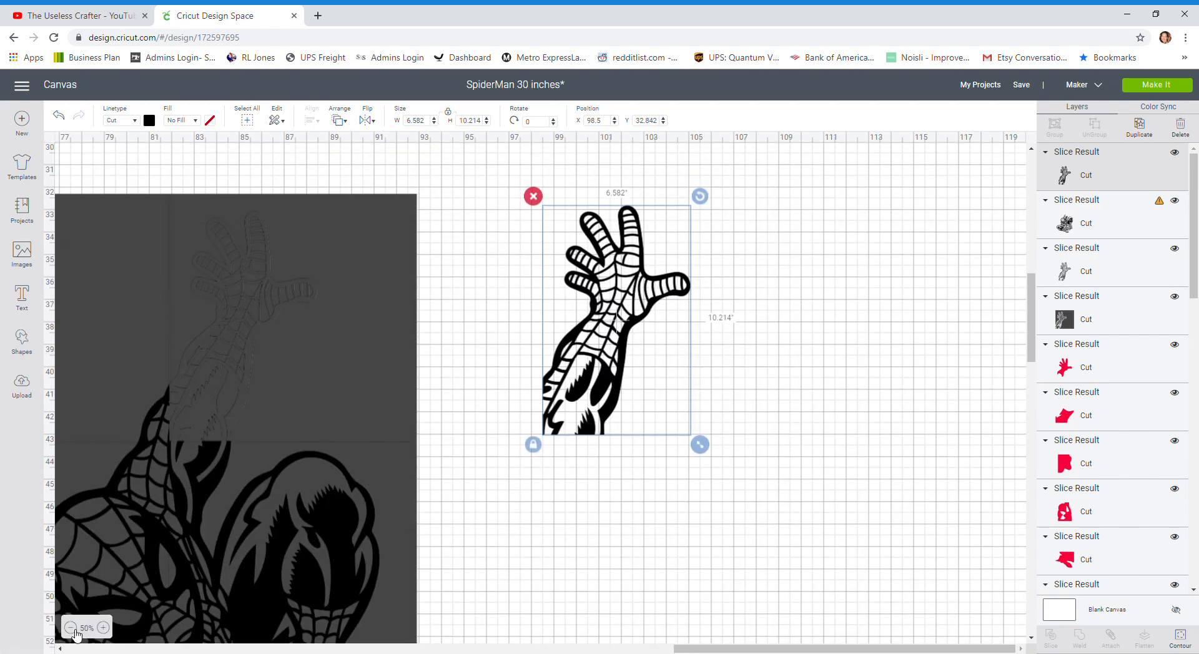
left_click(71, 629)
left_click_drag(455, 649, 275, 594)
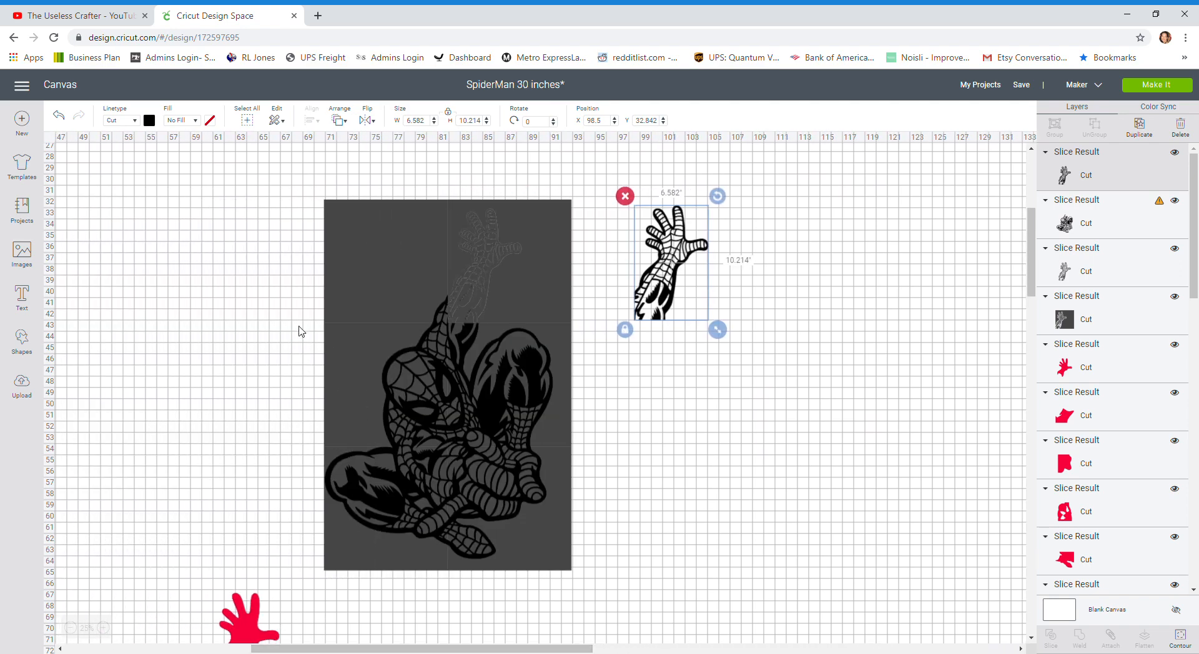
- Slice the black outline with the grid's upper-left square and move the small forearm sliver to the right of the grid
left_click_drag(294, 241, 442, 316)
left_click(1057, 639)
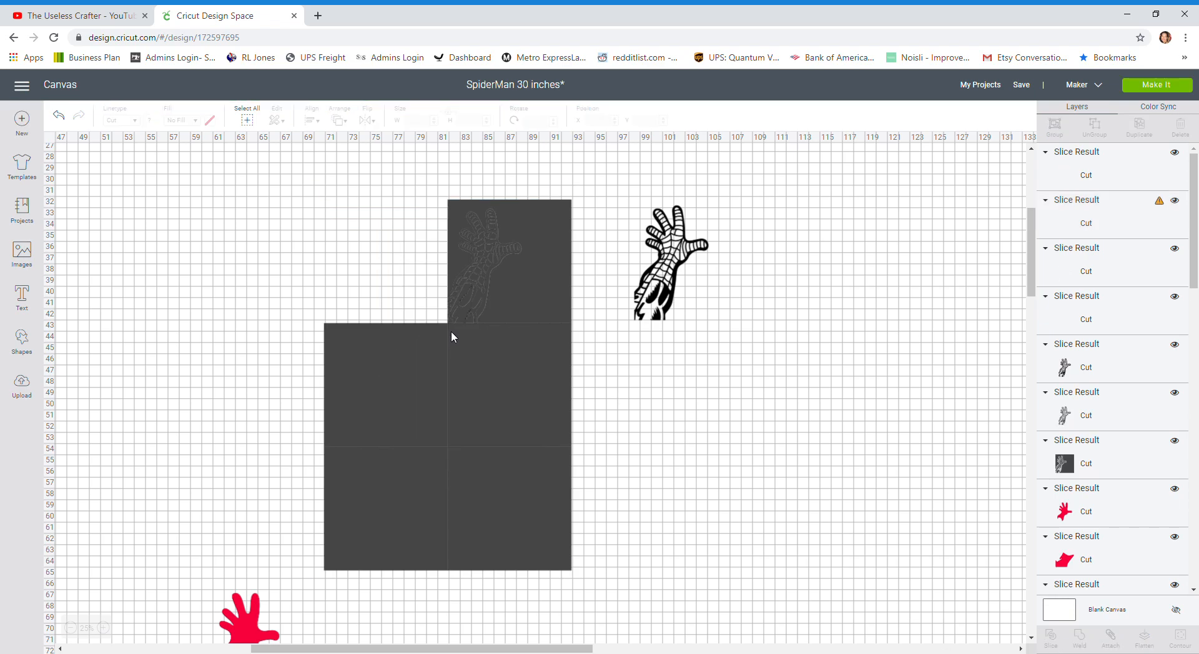
left_click_drag(439, 307, 615, 244)
left_click(627, 373)
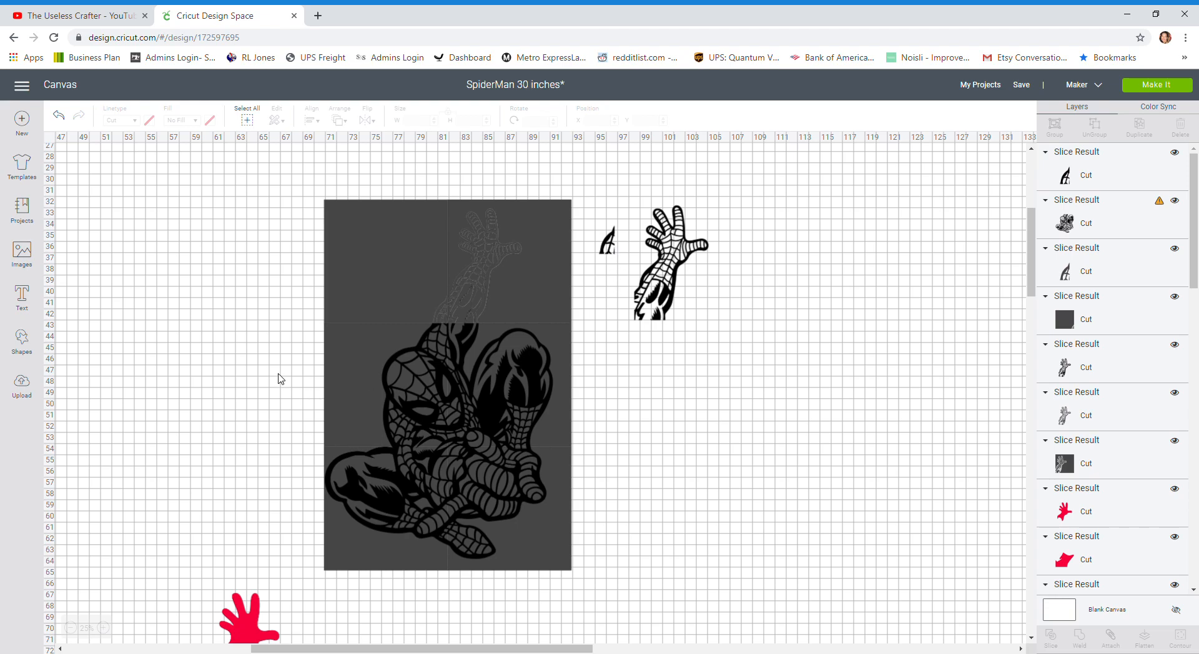
- Slice the black outline with the grid's middle-right square and place the cut knee piece beneath the hand-and-forearm piece
left_click_drag(277, 364, 406, 415)
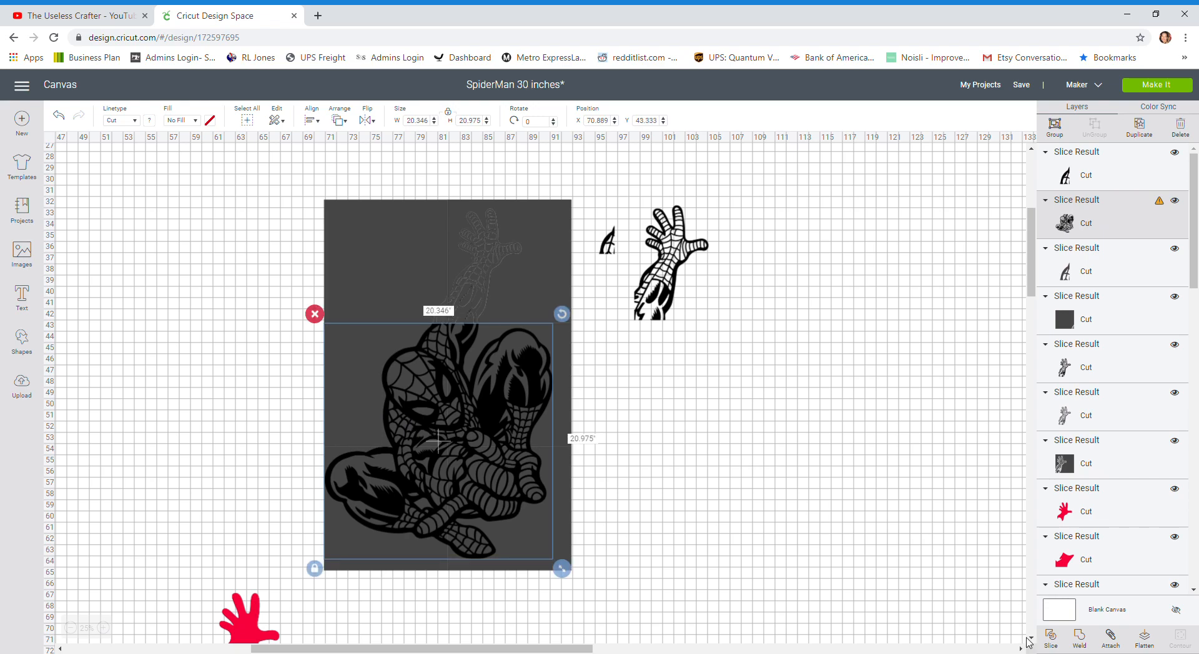
left_click(1055, 638)
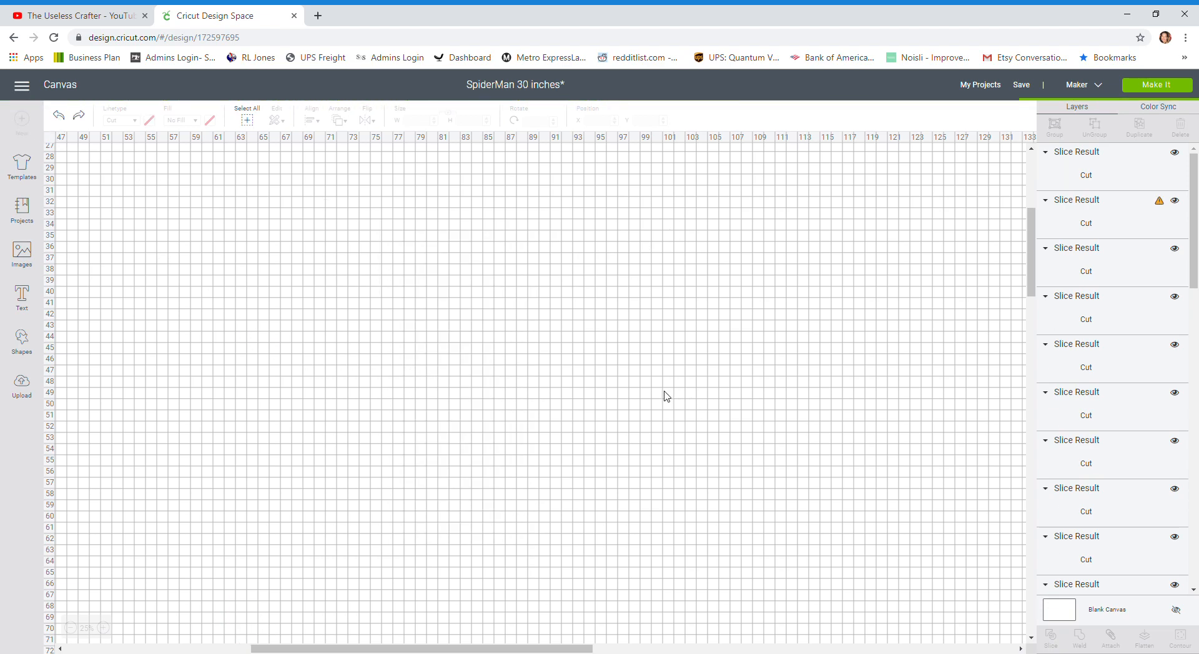
left_click_drag(662, 403, 553, 384)
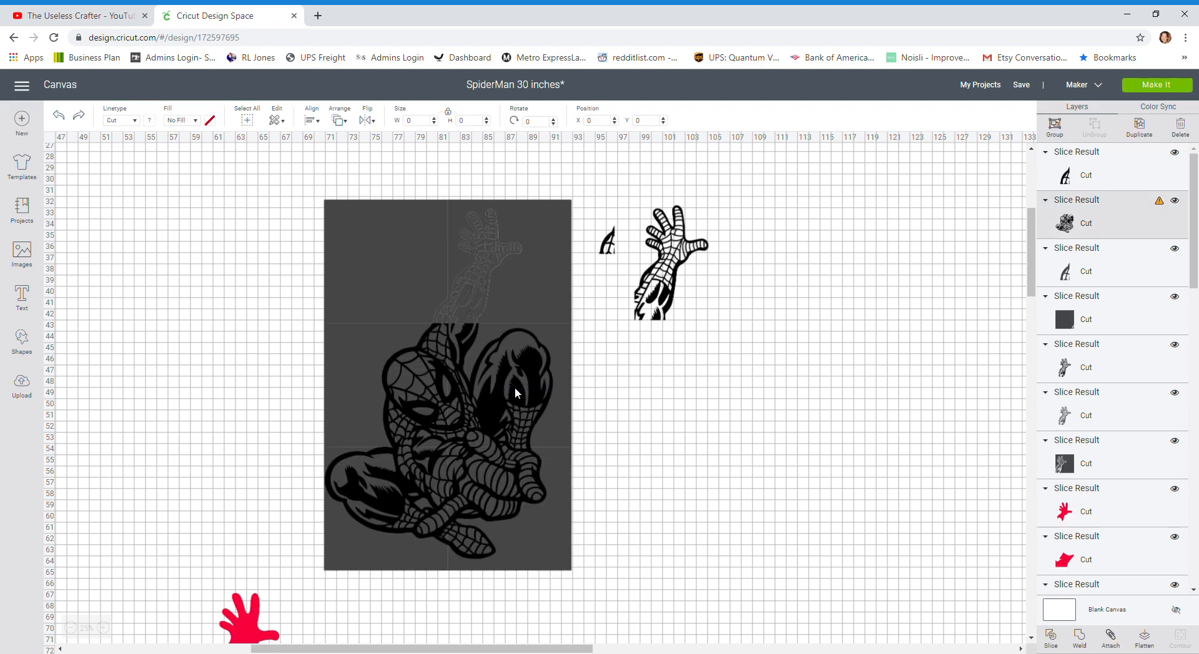
left_click(1052, 638)
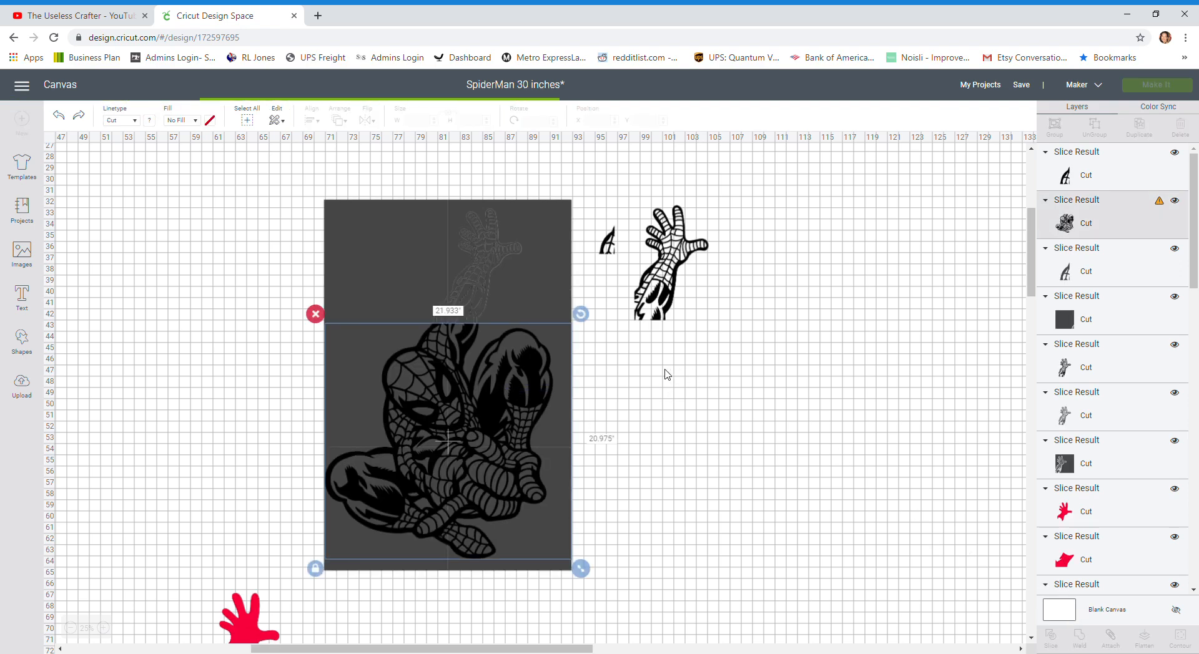
left_click_drag(500, 369, 727, 392)
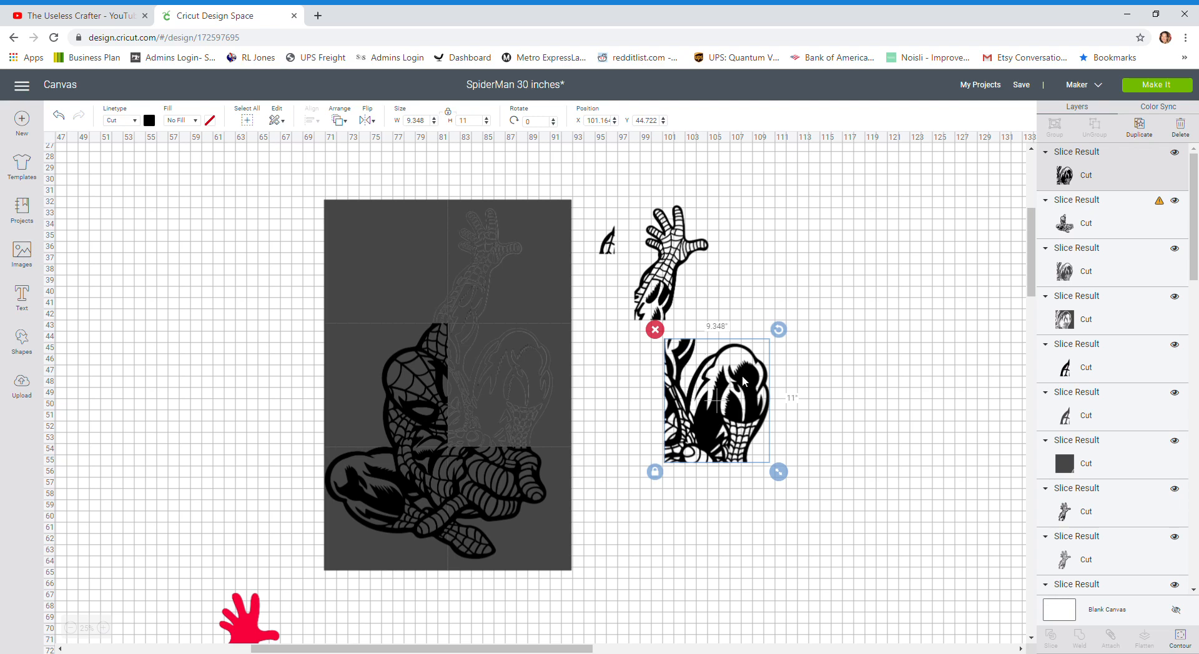
left_click_drag(734, 382, 700, 373)
- Slice the black outline with the grid's middle-left square and place the cut head piece beside the knee piece
left_click_drag(279, 375, 414, 405)
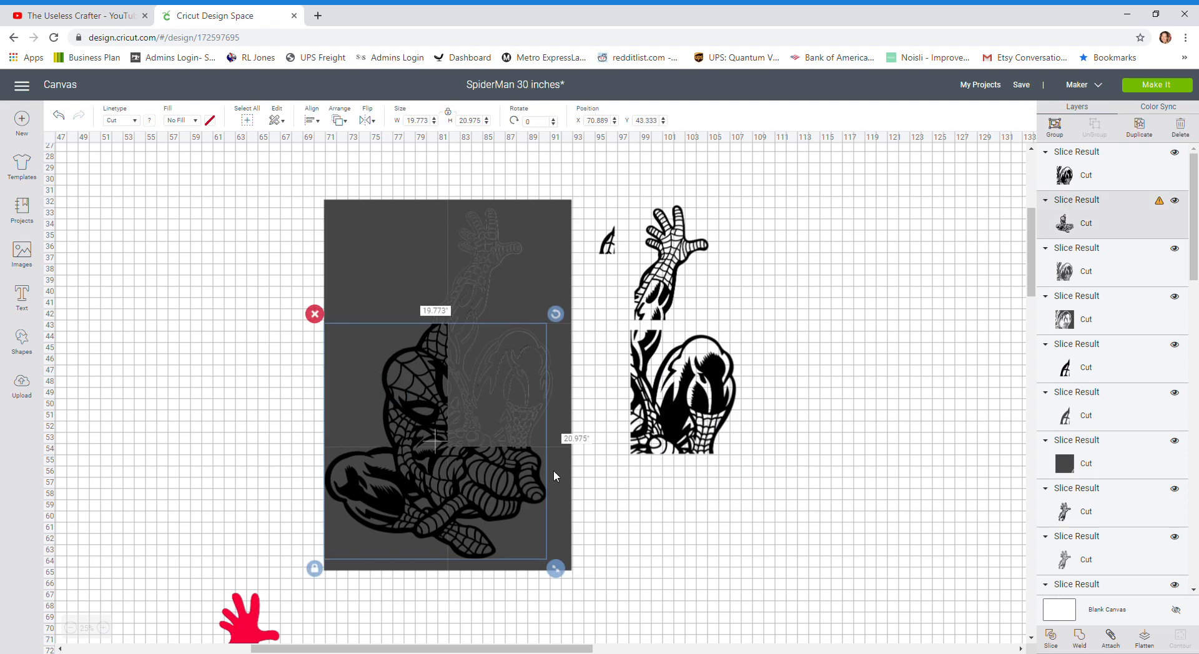
left_click(1055, 640)
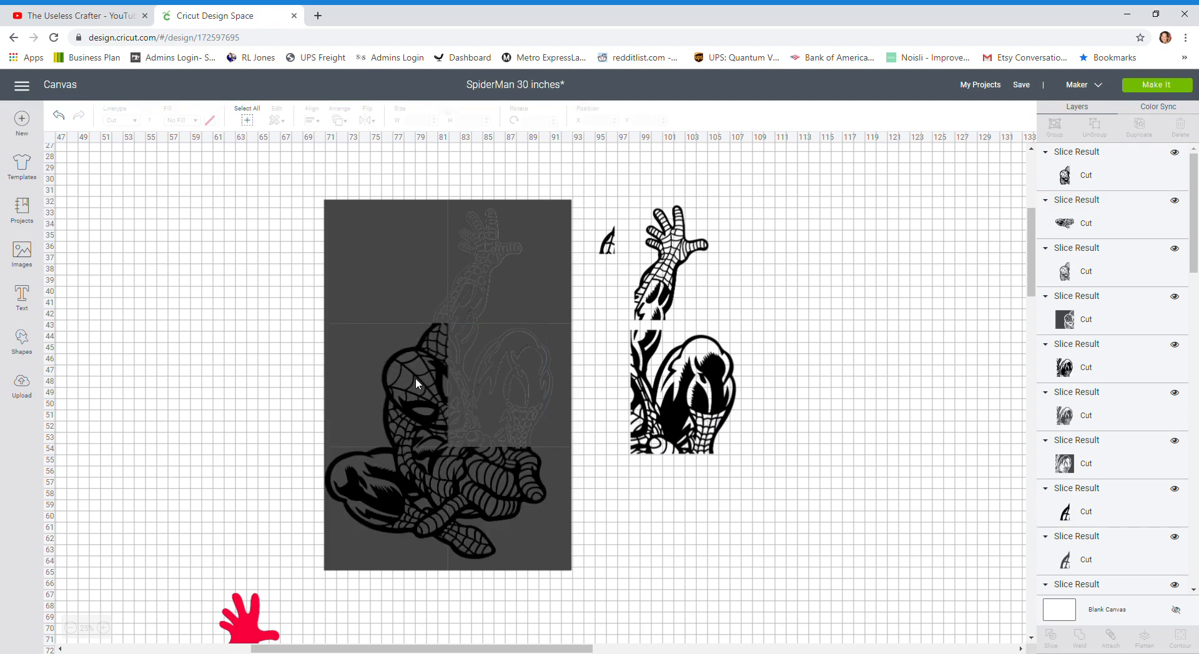
left_click_drag(415, 377, 180, 365)
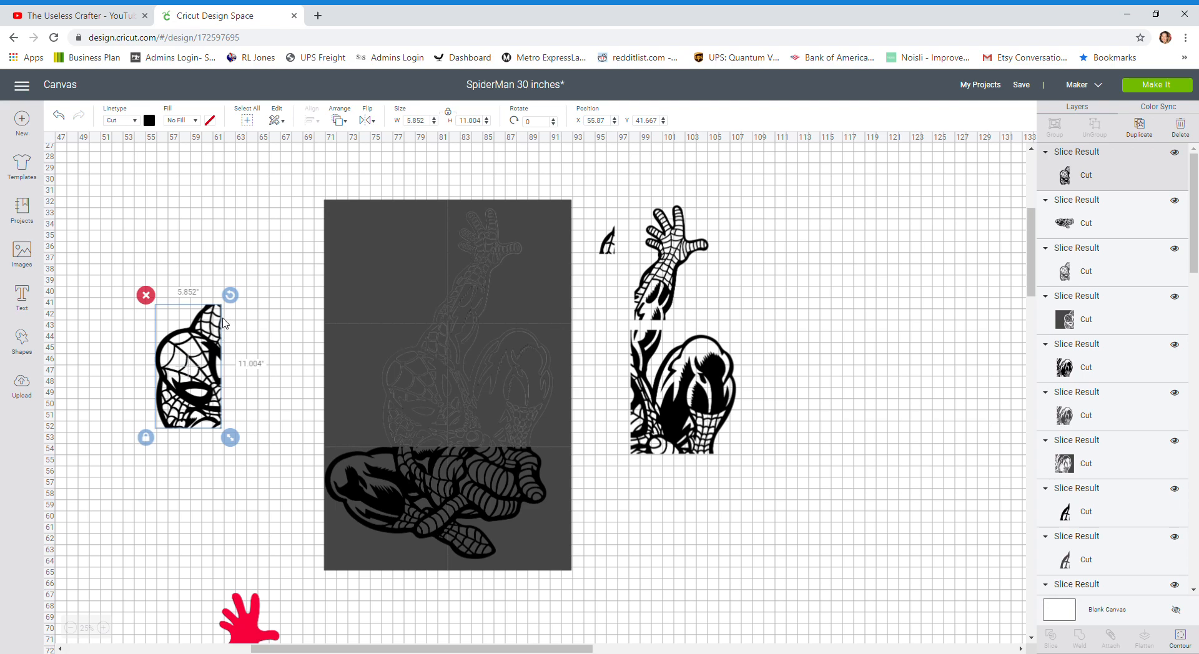
left_click_drag(203, 362, 609, 381)
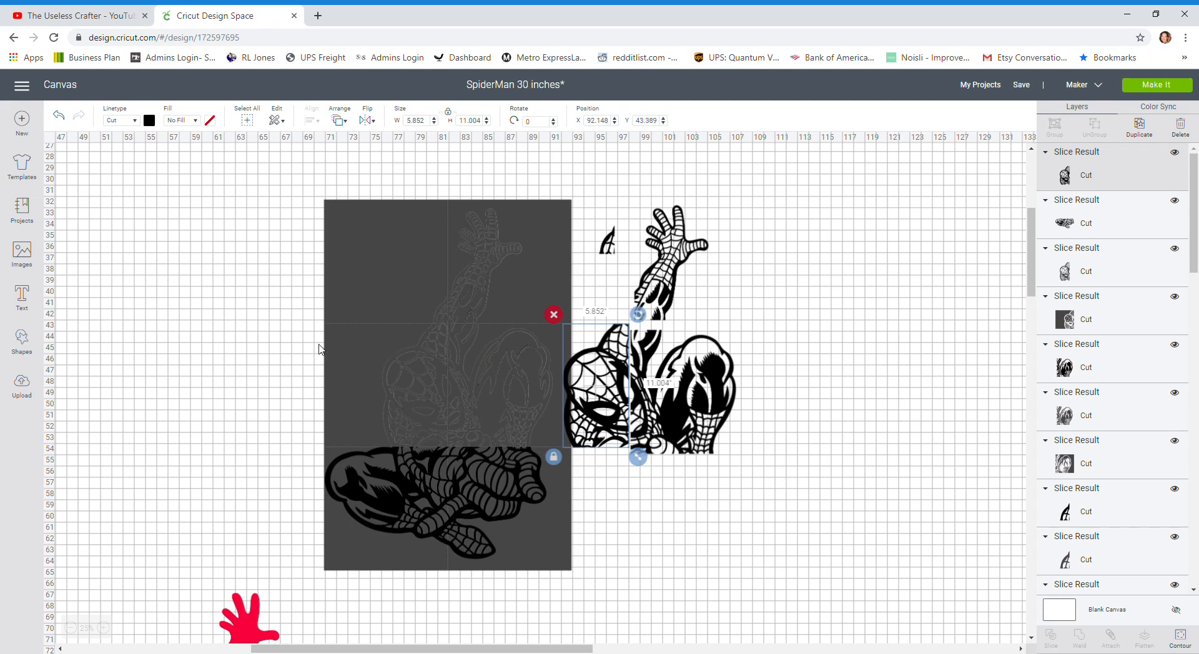
- Slice the remaining black outline with the grid's lower-left square and move both resulting lower-body pieces below the head and knee pieces
scroll(318, 350, "down", 2)
left_click_drag(283, 343, 434, 430)
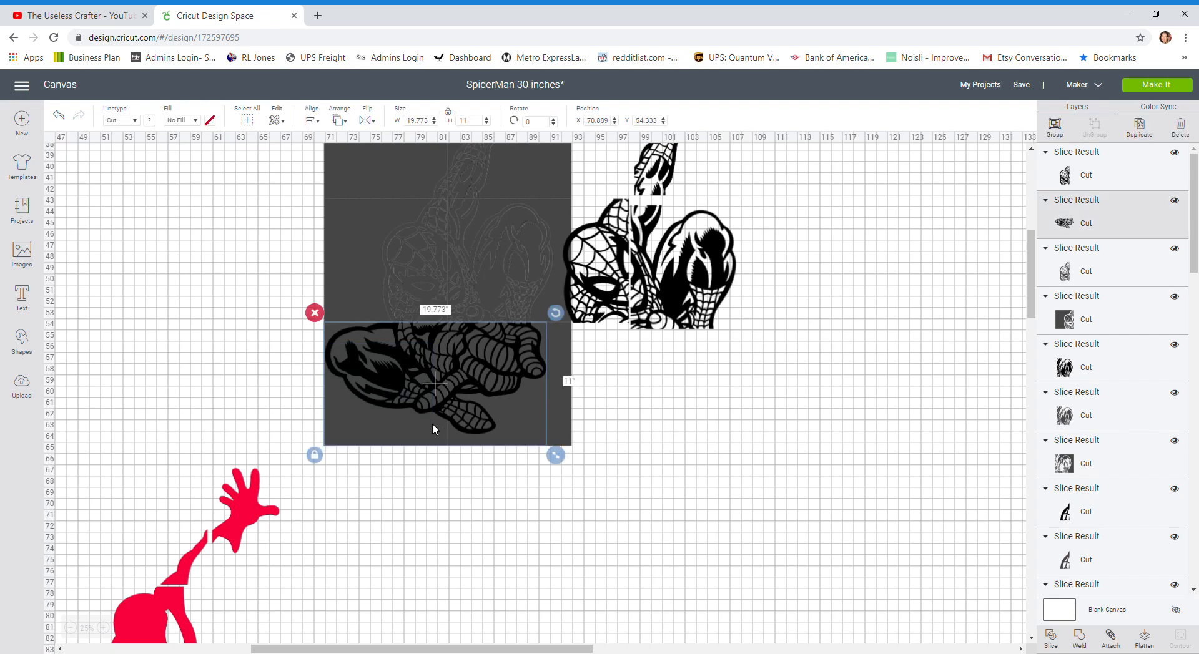
key("Delete")
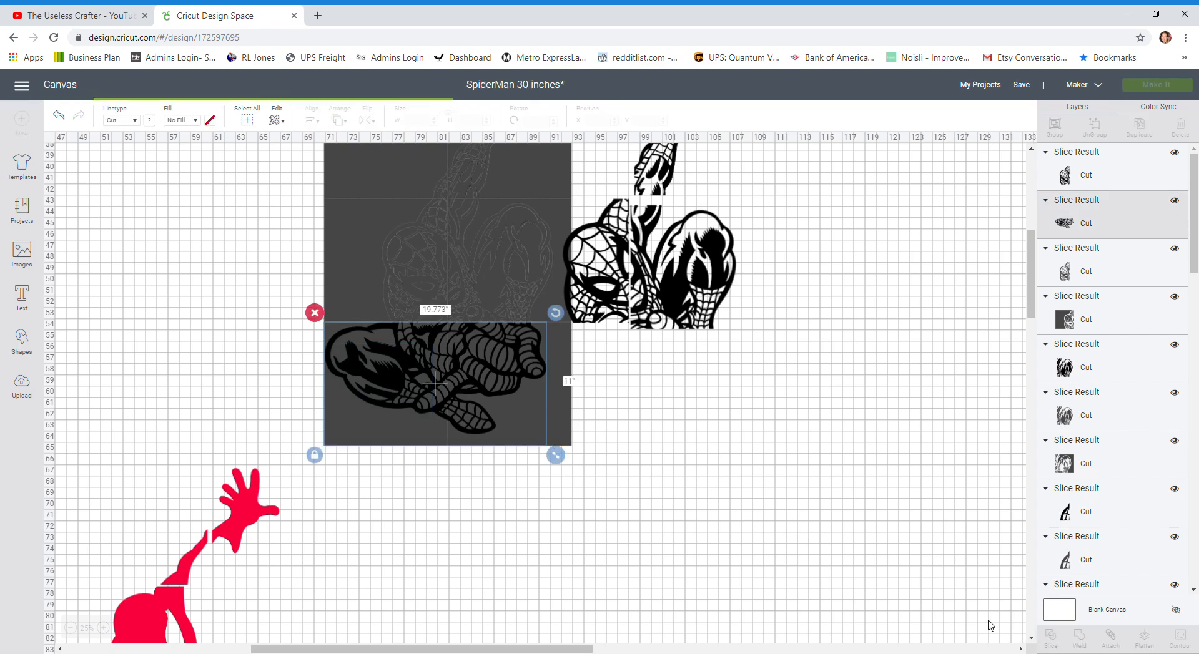
key("ctrl+z")
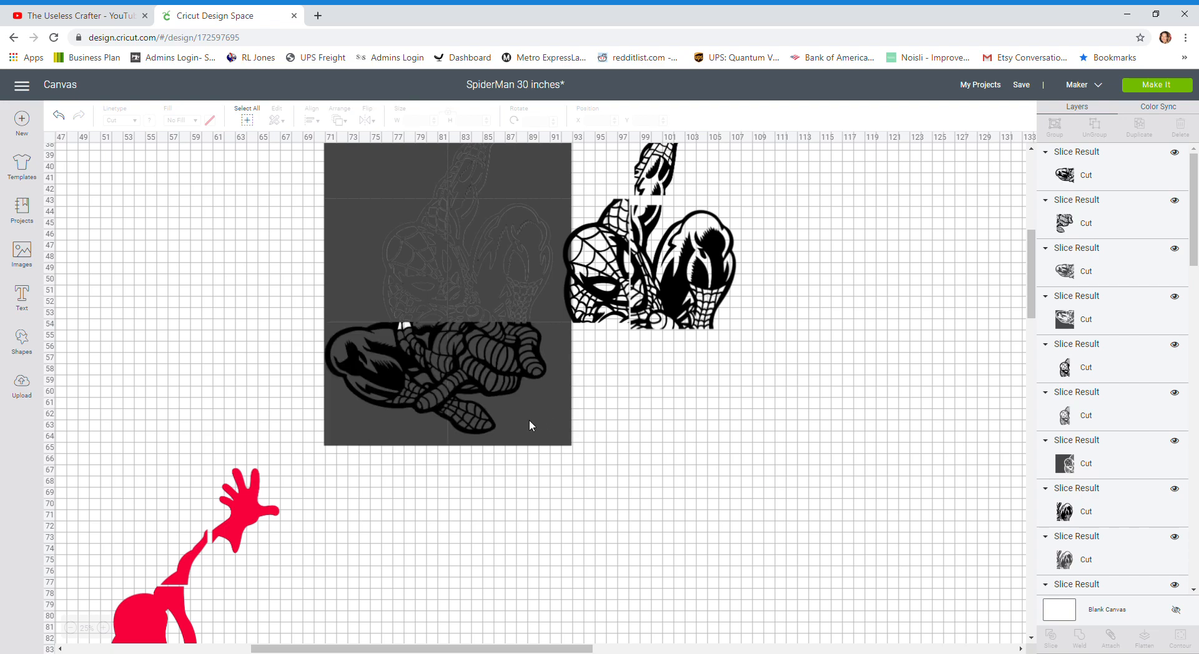
left_click_drag(403, 374, 663, 402)
left_click_drag(487, 383, 755, 409)
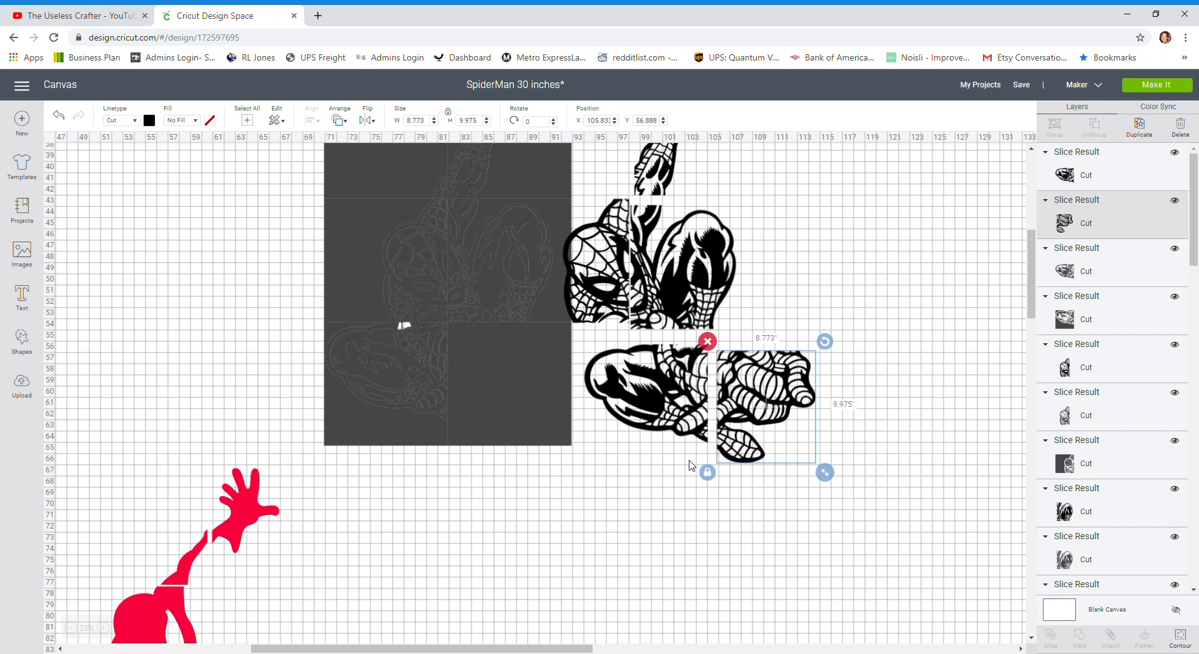
- Delete the grid squares together with the leftover slice results and save the project
scroll(631, 495, "up", 2)
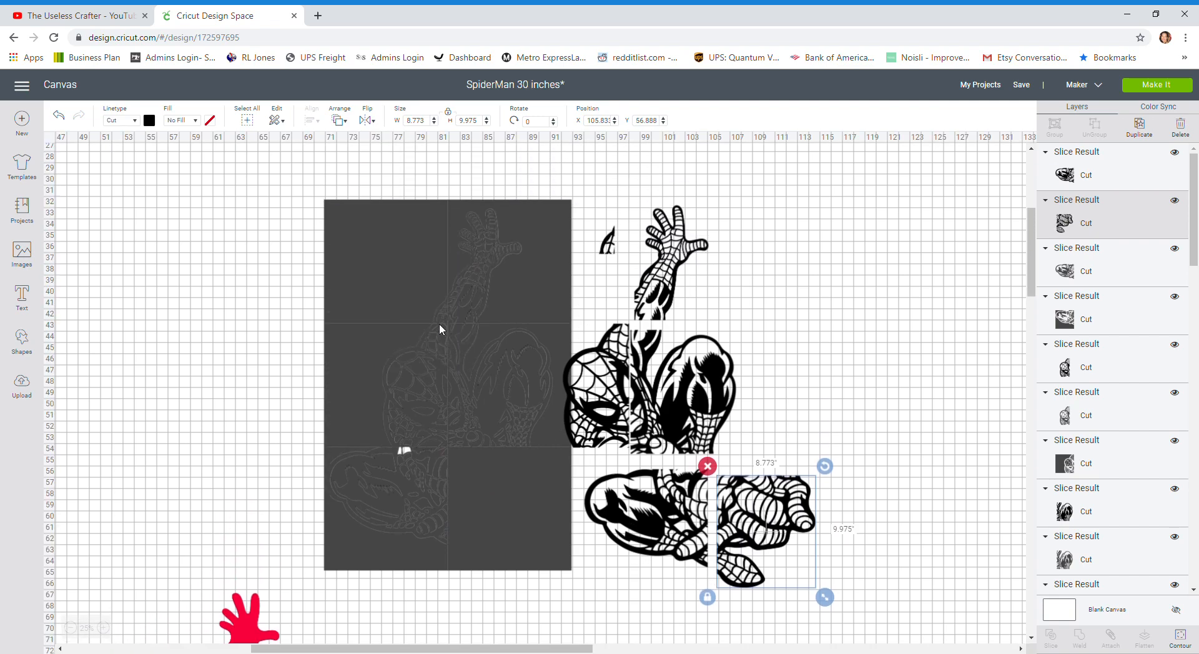
left_click_drag(294, 175, 529, 558)
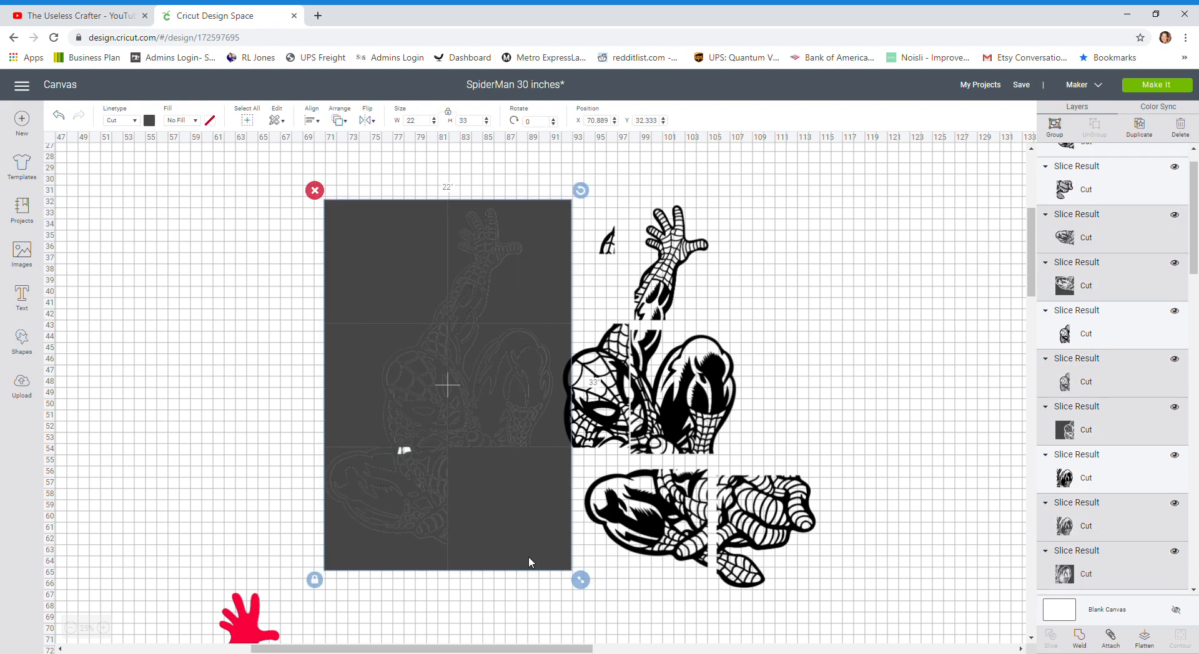
key("Delete")
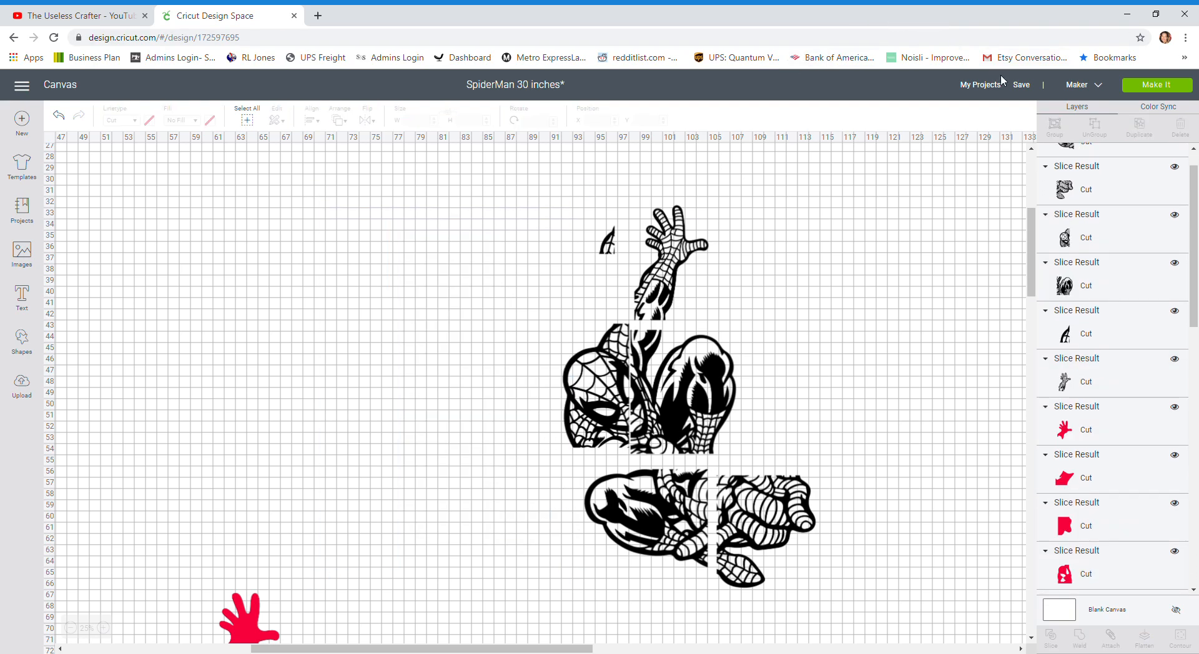
mouse_move(1028, 92)
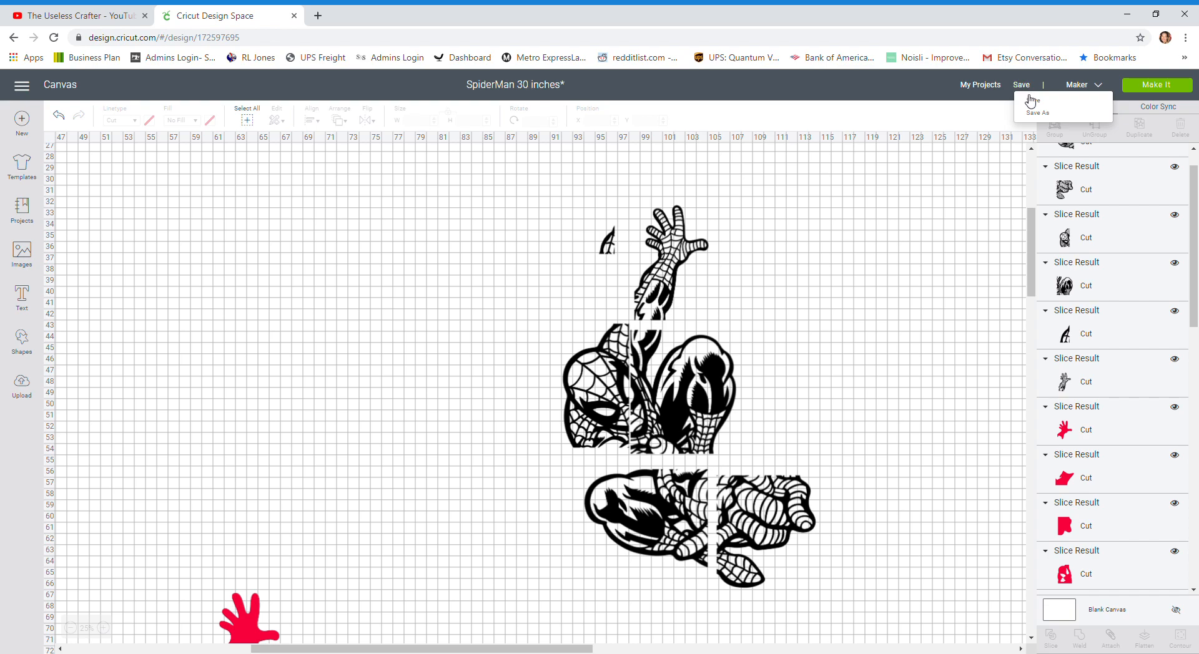
left_click(1029, 100)
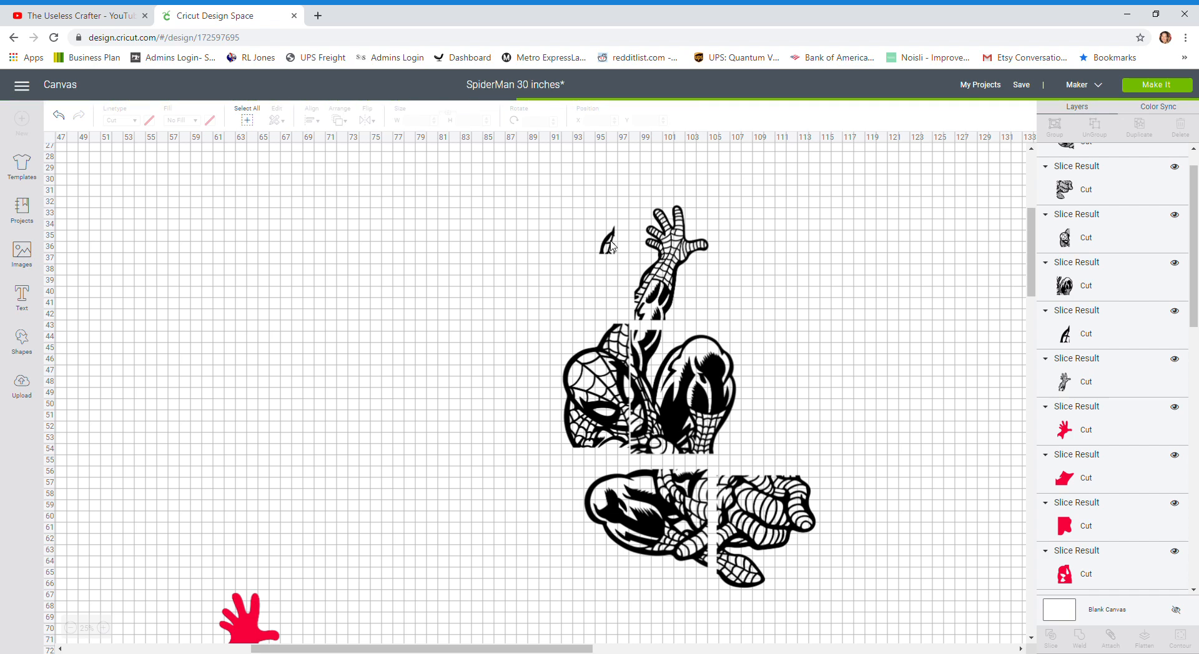
- Reassemble the black figure by placing the small sliver against the forearm and the two lower-body pieces under the head and knee
left_click_drag(610, 245, 629, 309)
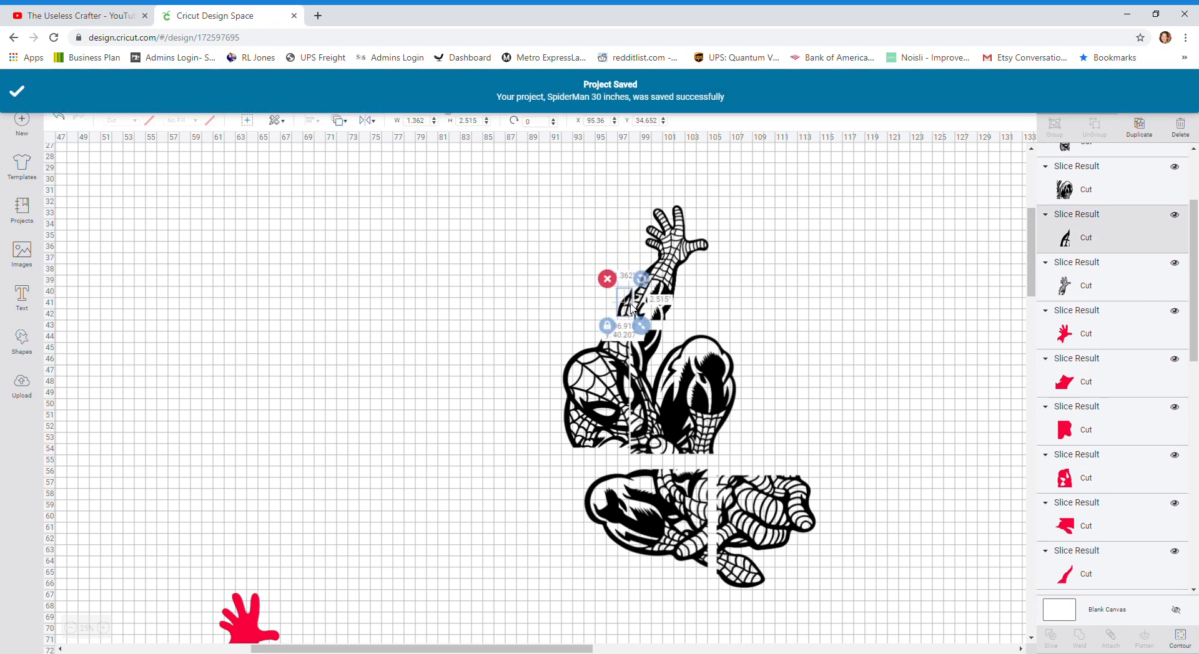
left_click(810, 301)
left_click_drag(667, 497, 590, 483)
left_click_drag(774, 496, 689, 484)
left_click(844, 362)
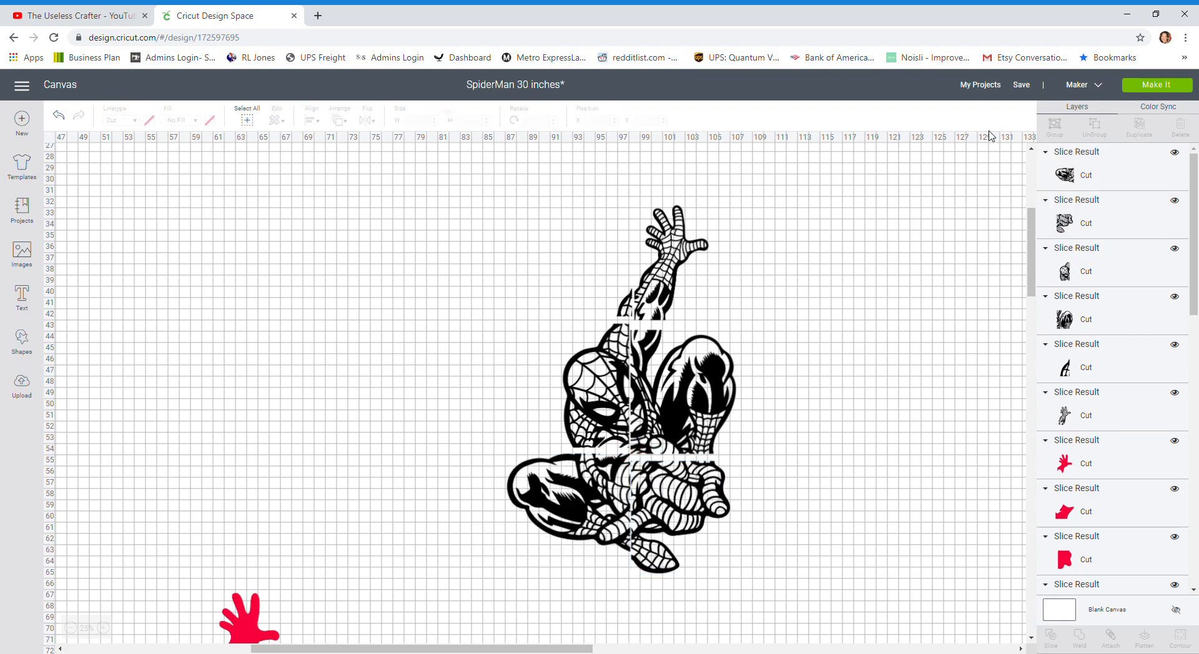
- Prepare the project for cutting, move the eye shape from mat 2 to mat 1, and set it upright beside the other eye
left_click(1174, 86)
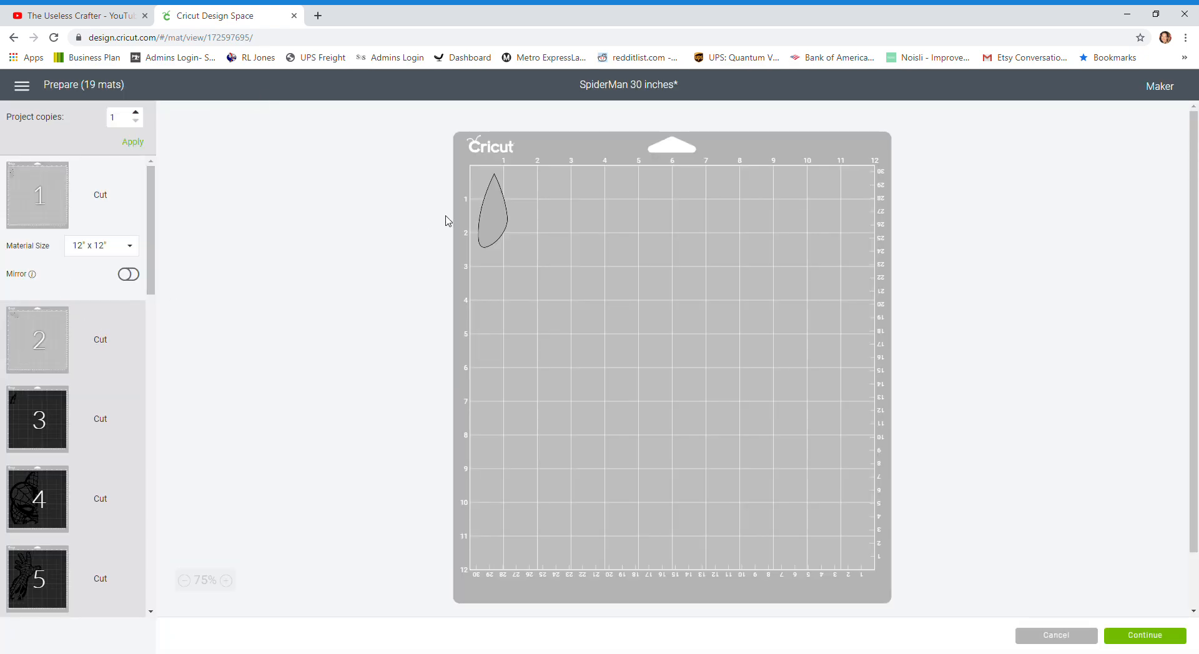
left_click(51, 326)
left_click(534, 194)
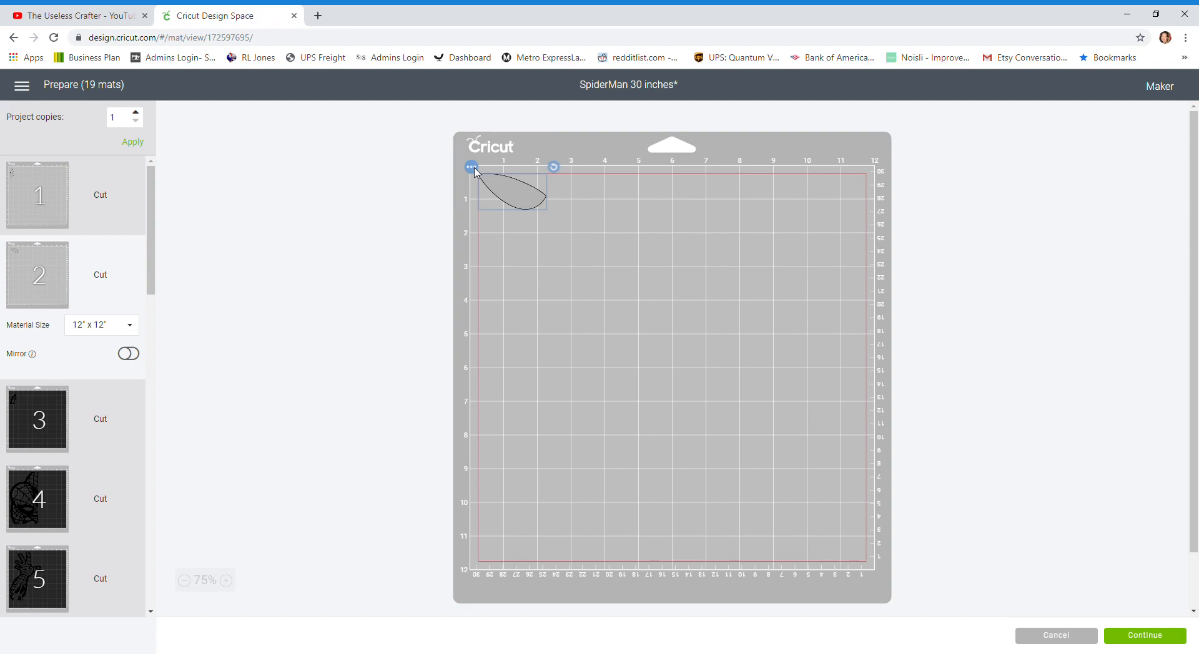
left_click(472, 168)
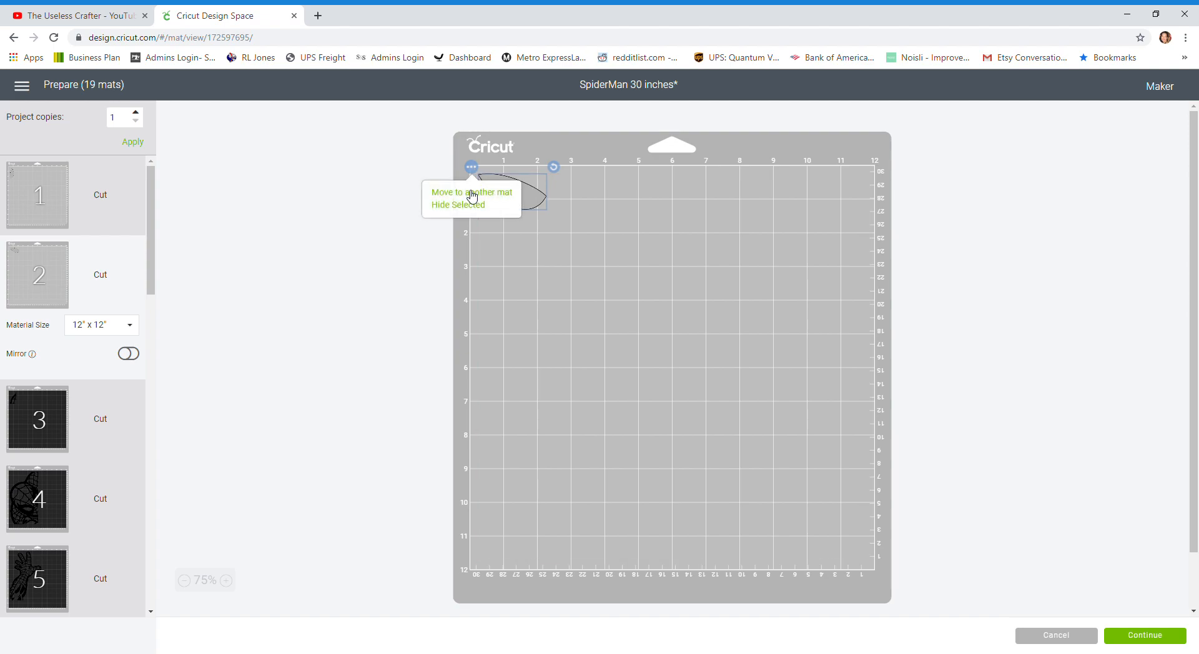
left_click(471, 196)
left_click(444, 200)
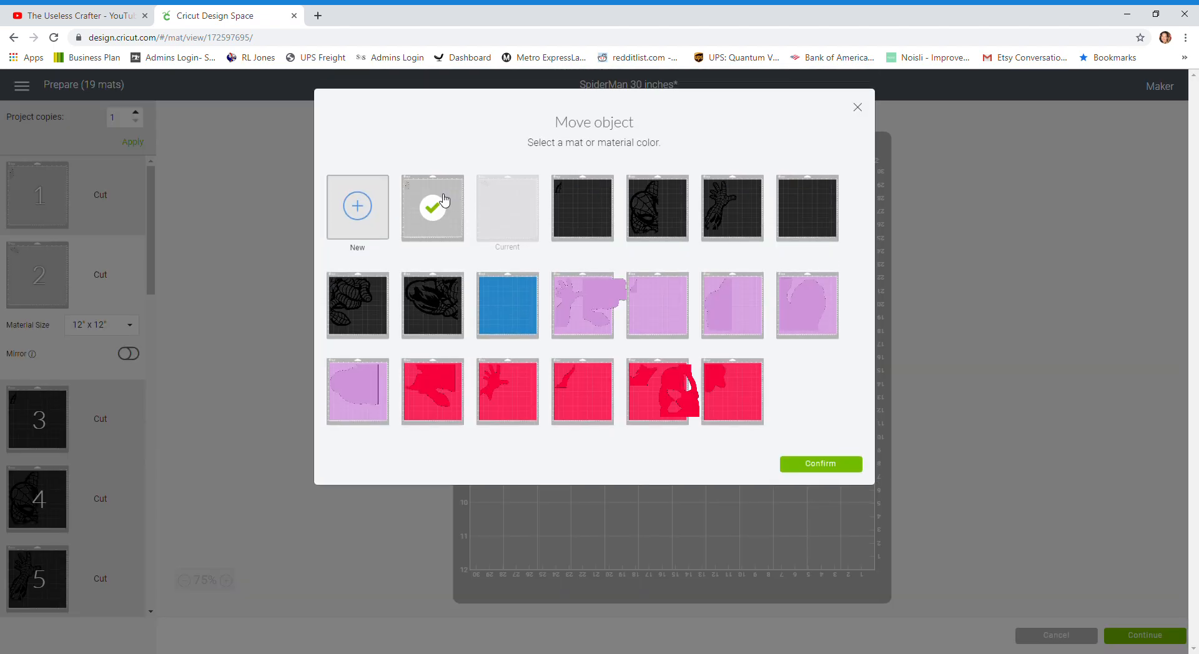
left_click(822, 463)
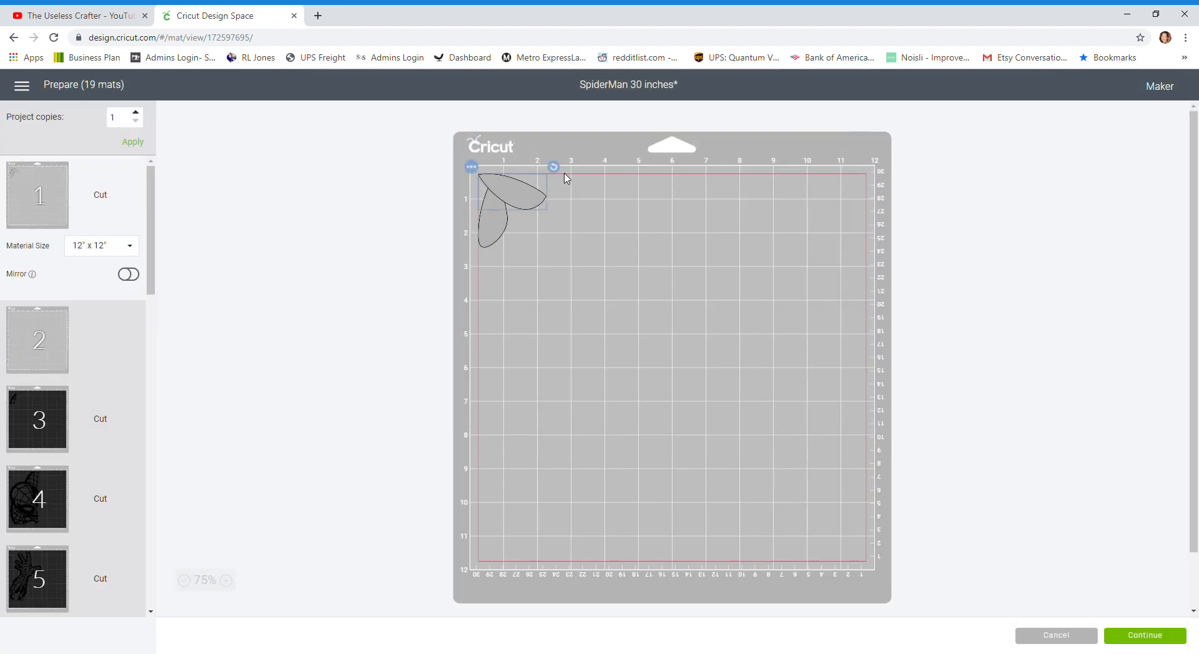
left_click_drag(509, 190, 528, 215)
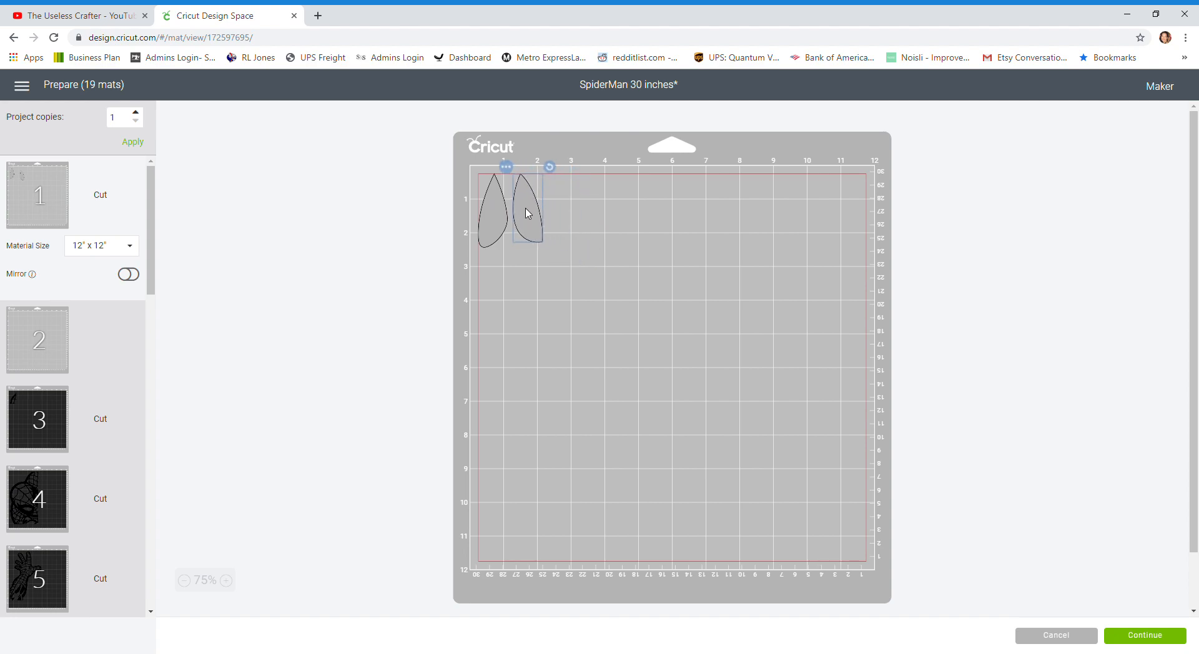
- Move the small black forearm sliver from mat 3 onto mat 6 with the knee piece
scroll(144, 292, "down", 3)
left_click(32, 235)
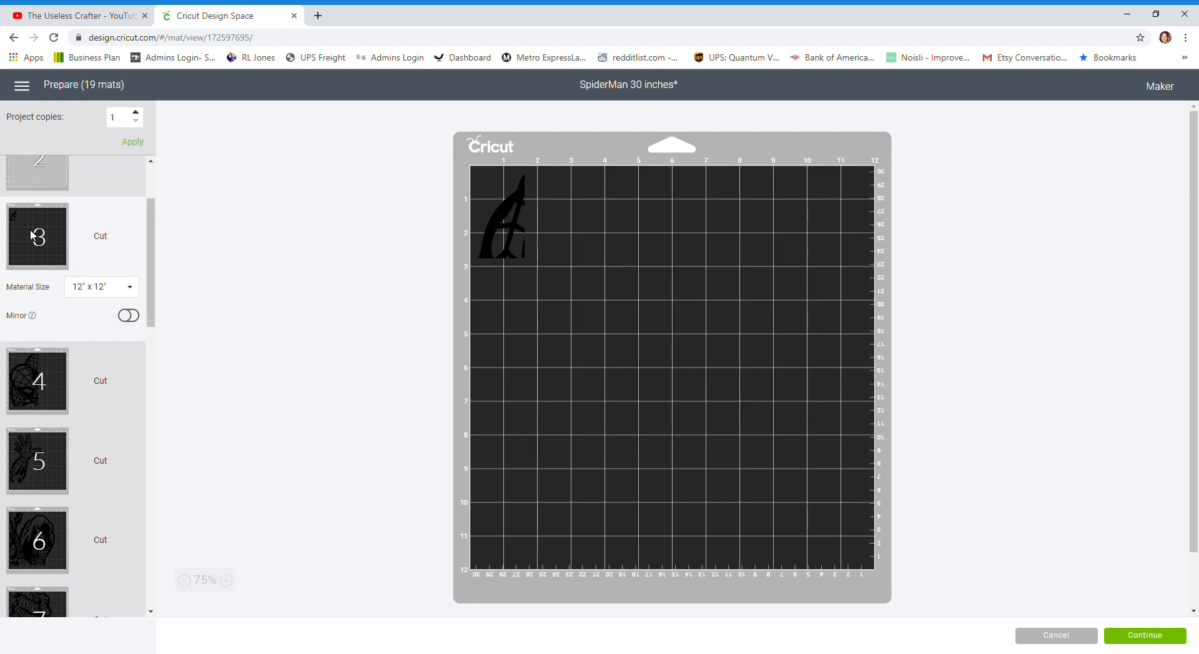
left_click(505, 226)
left_click(473, 170)
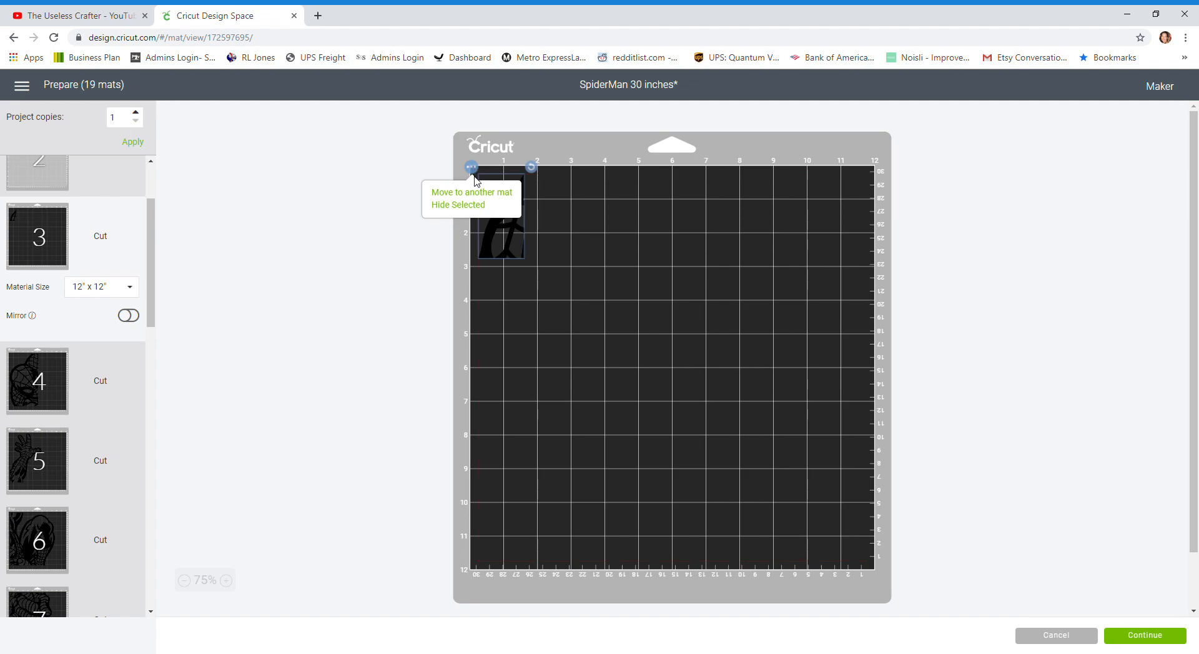
left_click(479, 194)
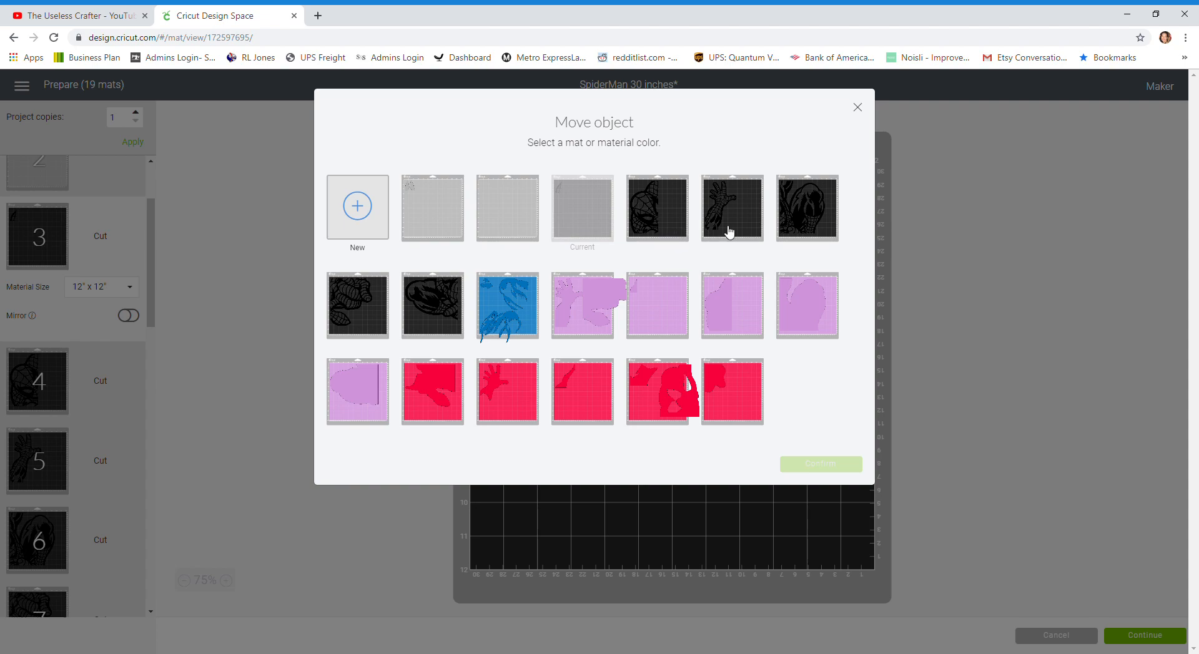
left_click(828, 226)
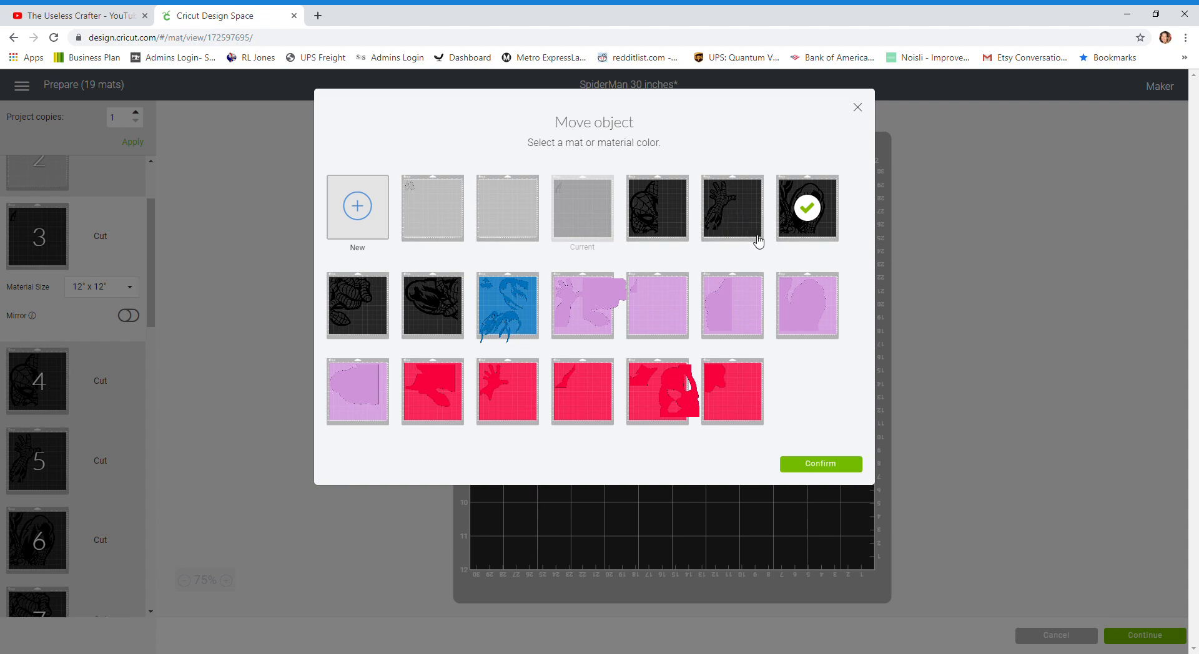
left_click(810, 469)
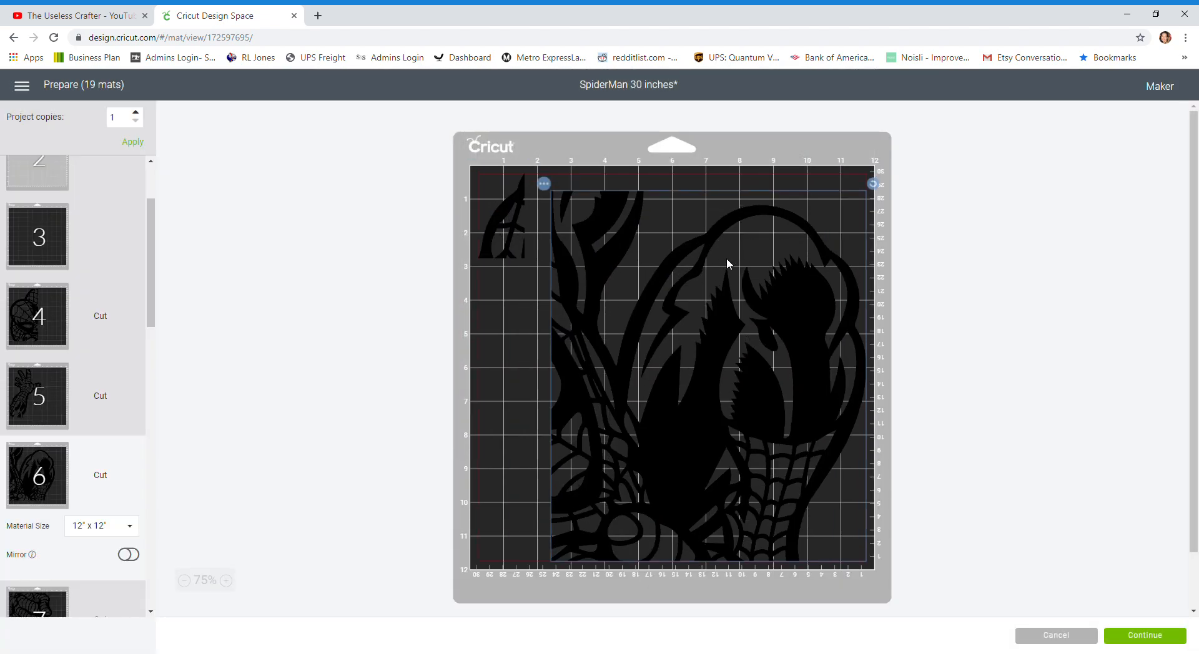
- Rotate the small black sliver and try to fit it beside the head of the large knee piece on mat 6
left_click_drag(675, 230, 674, 204)
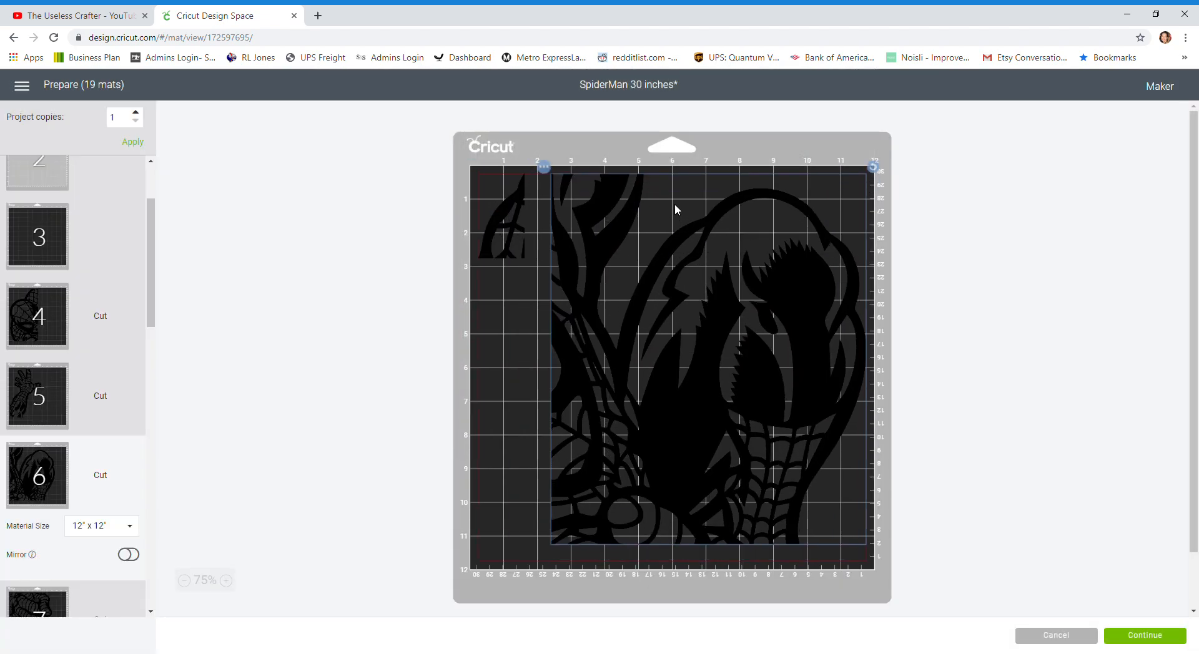
left_click(527, 283)
left_click_drag(508, 219, 618, 250)
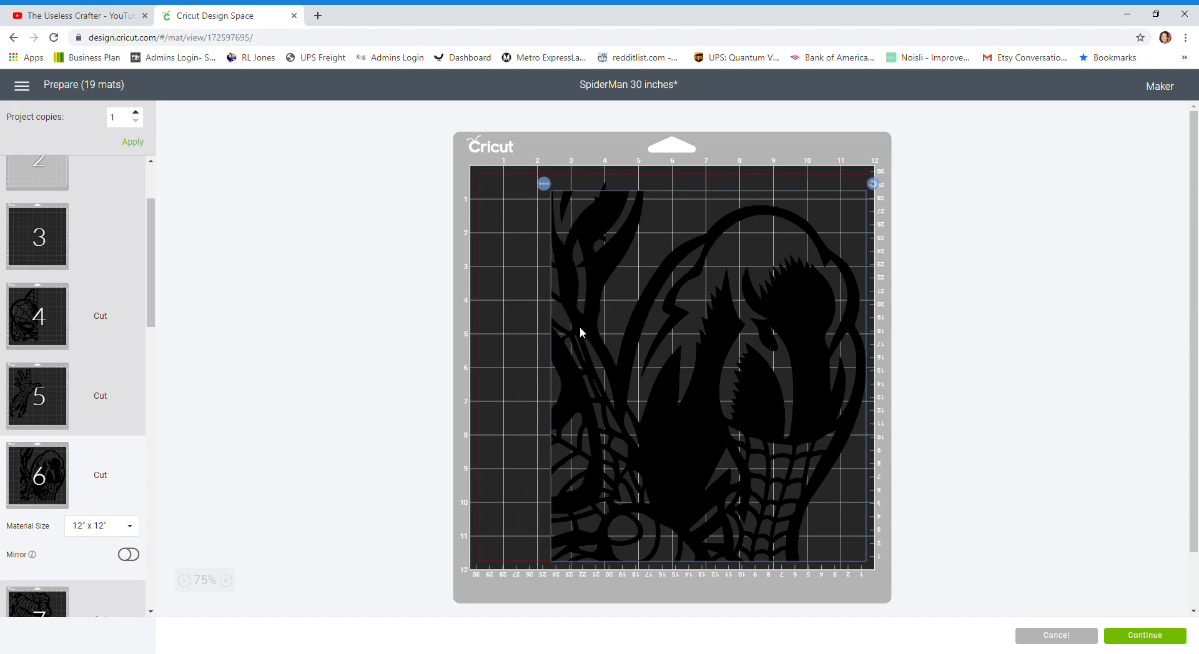
left_click_drag(580, 328, 502, 307)
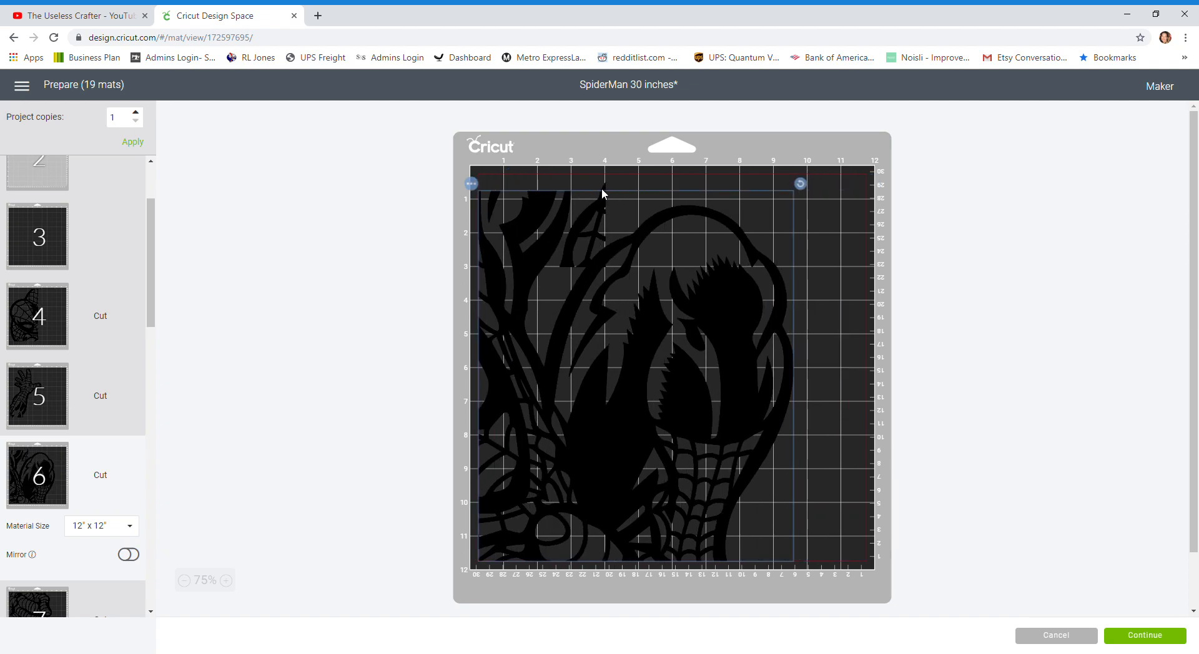
left_click_drag(601, 183, 647, 198)
left_click(619, 195)
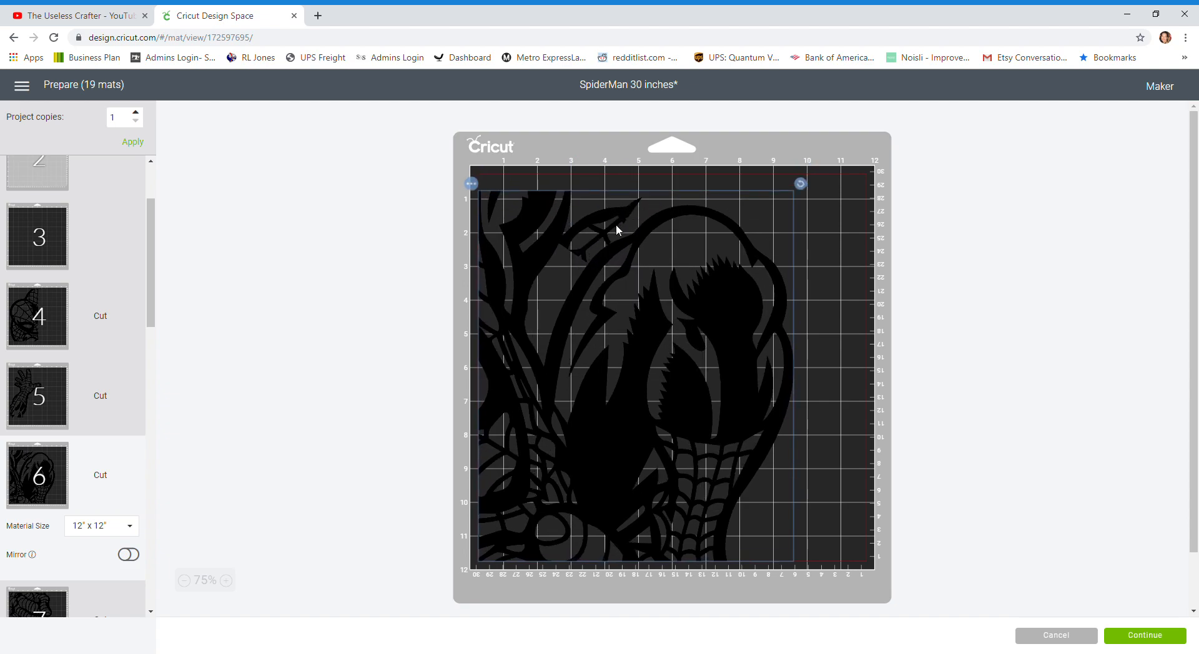
- Try to reposition the sliver separately from the large black piece overlapping it on mat 6
left_click(647, 181)
left_click_drag(713, 234, 582, 220)
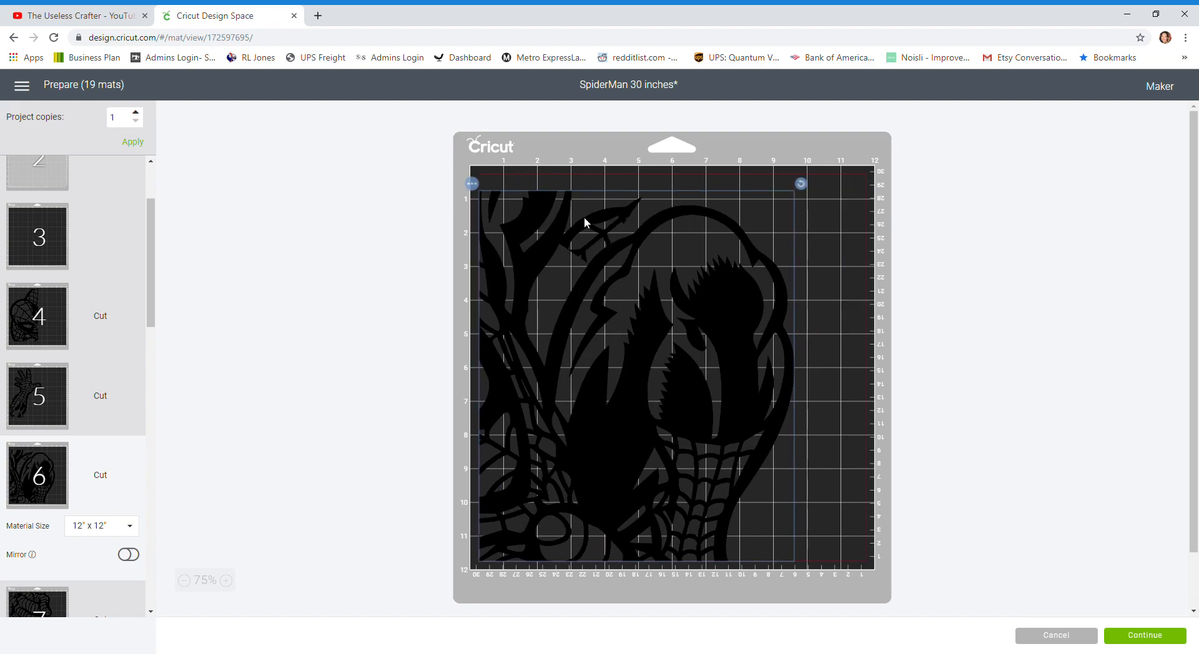
left_click_drag(643, 324, 638, 257)
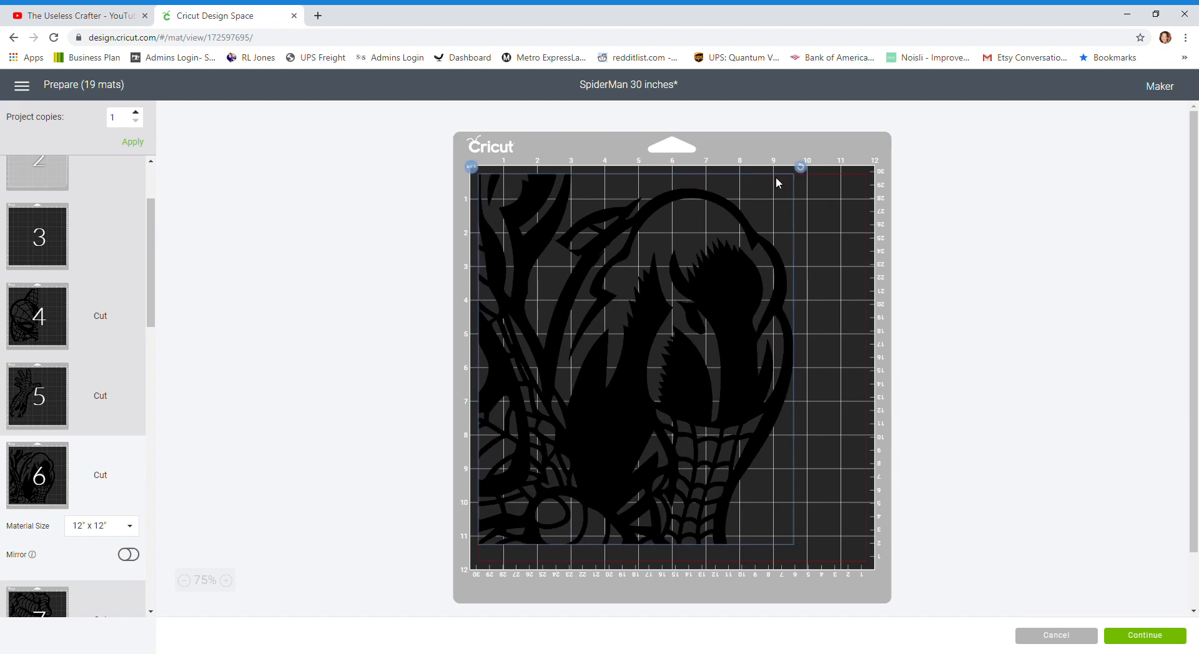
left_click_drag(800, 168, 635, 271)
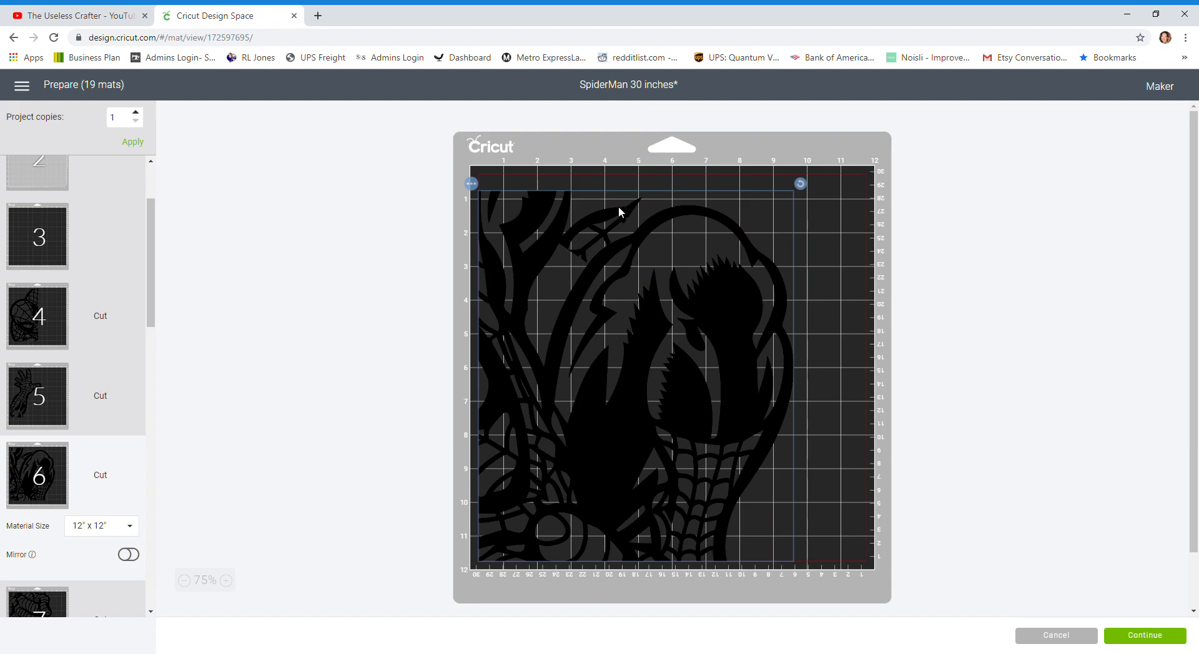
left_click_drag(618, 209, 557, 236)
- Move the large black knee piece from mat 6 to mat 3 and shift it against the mat's right margin
left_click(471, 183)
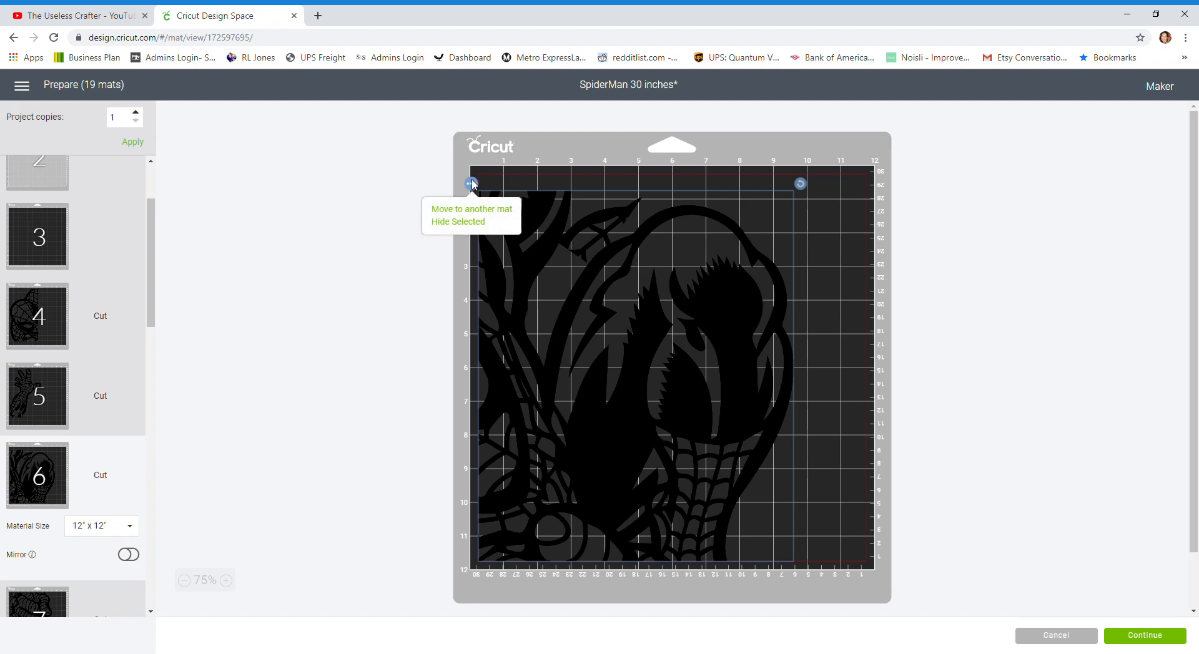
left_click(462, 209)
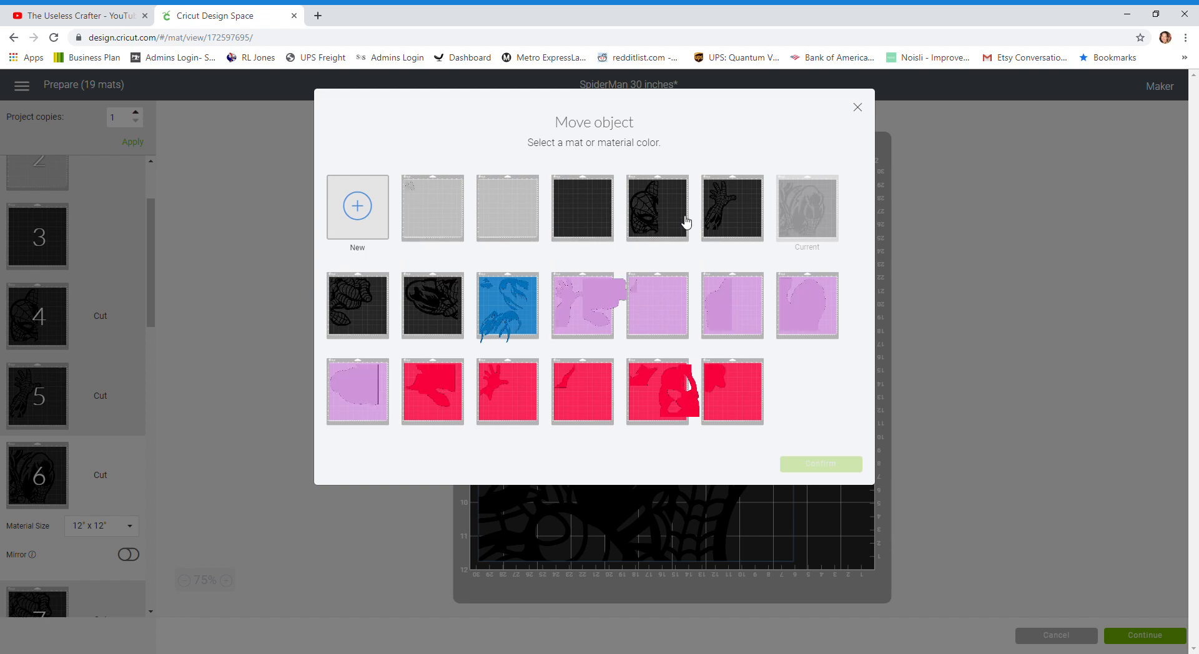
left_click(565, 220)
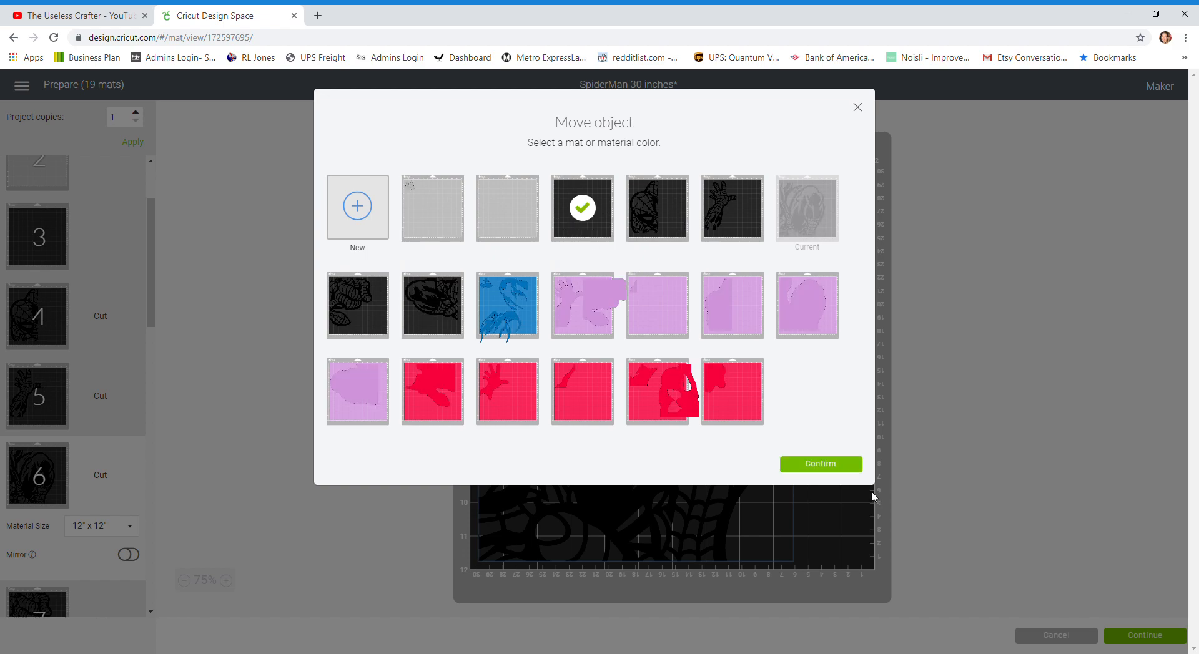
left_click(809, 465)
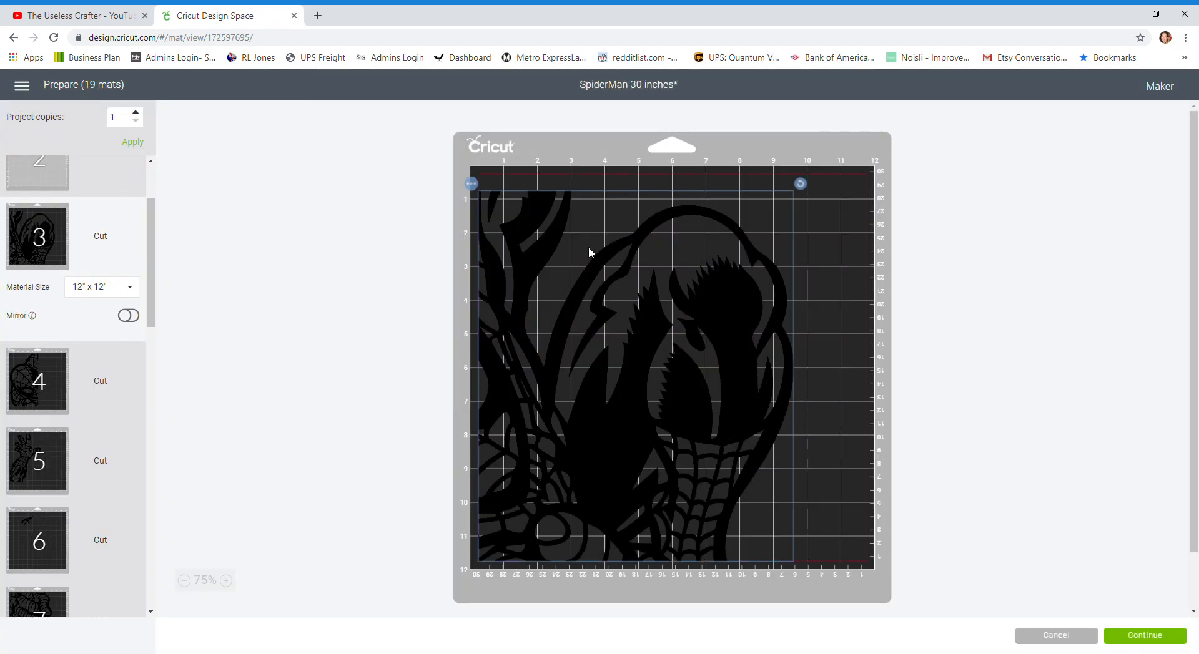
left_click_drag(639, 295, 771, 300)
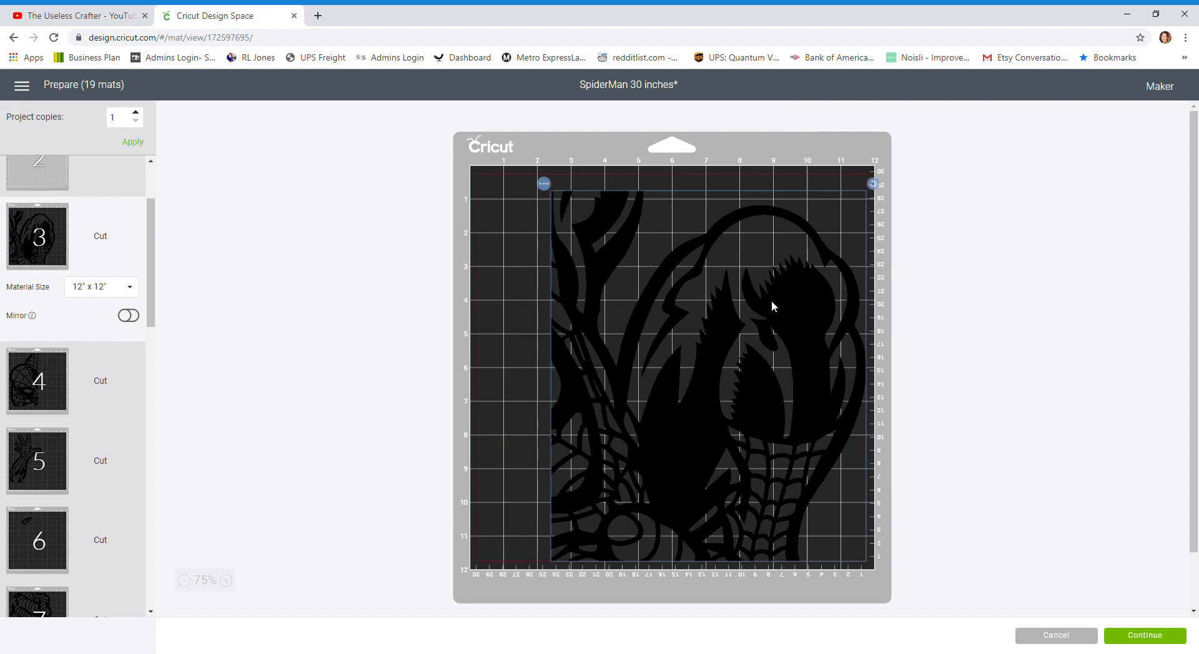
- Move the small sliver from mat 6 onto mat 3 and try to place it in the free space beside the large piece
left_click_drag(151, 266, 156, 215)
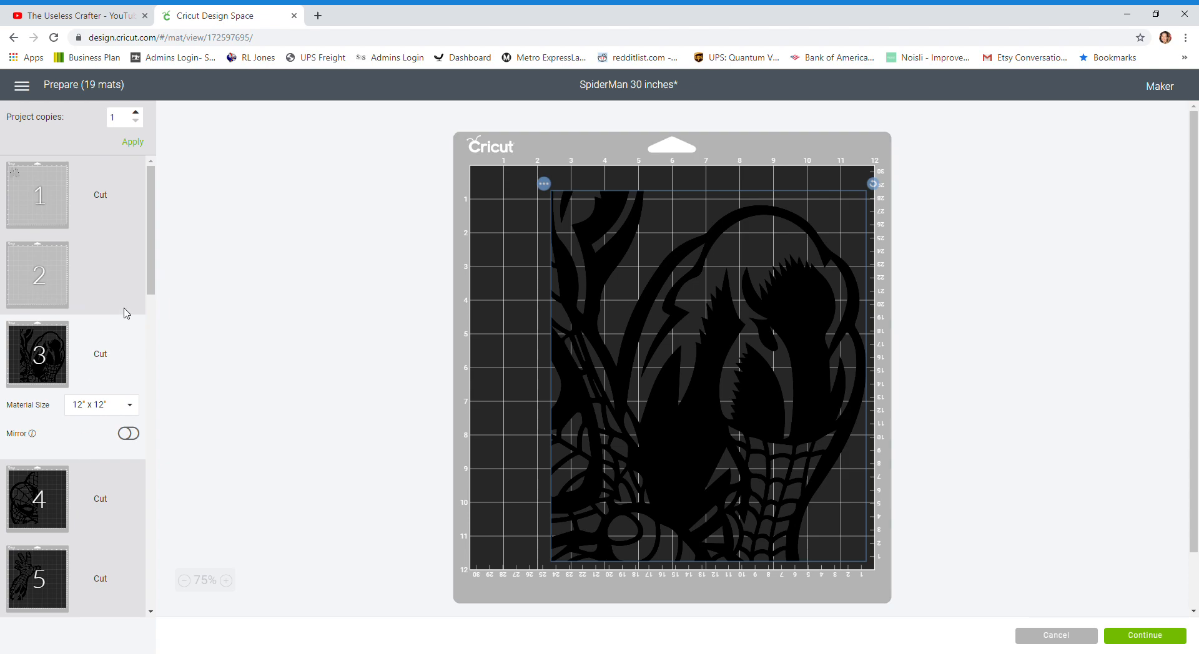
left_click_drag(156, 265, 154, 327)
left_click(24, 503)
left_click(597, 226)
left_click(549, 190)
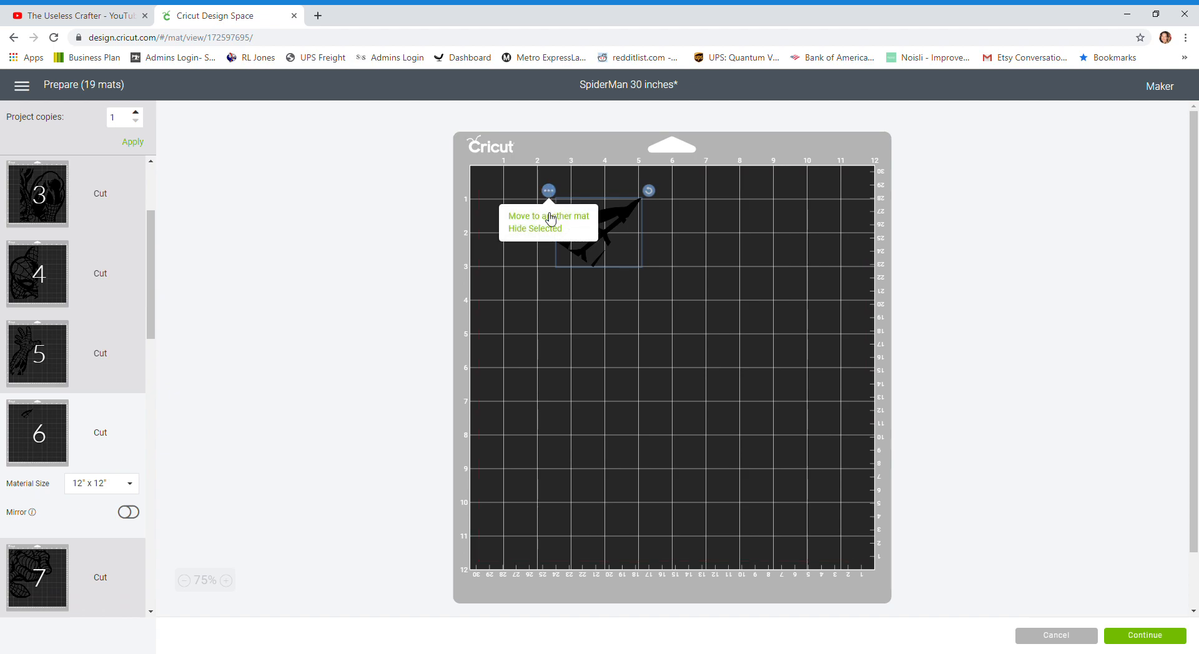
left_click(519, 219)
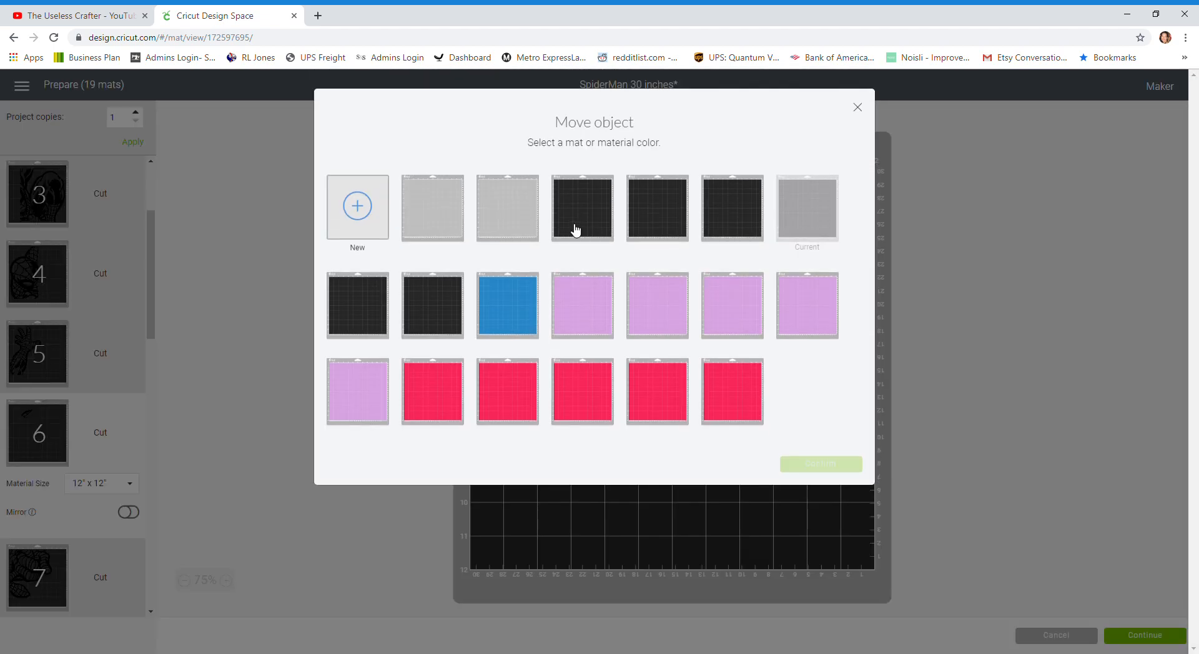
left_click(594, 235)
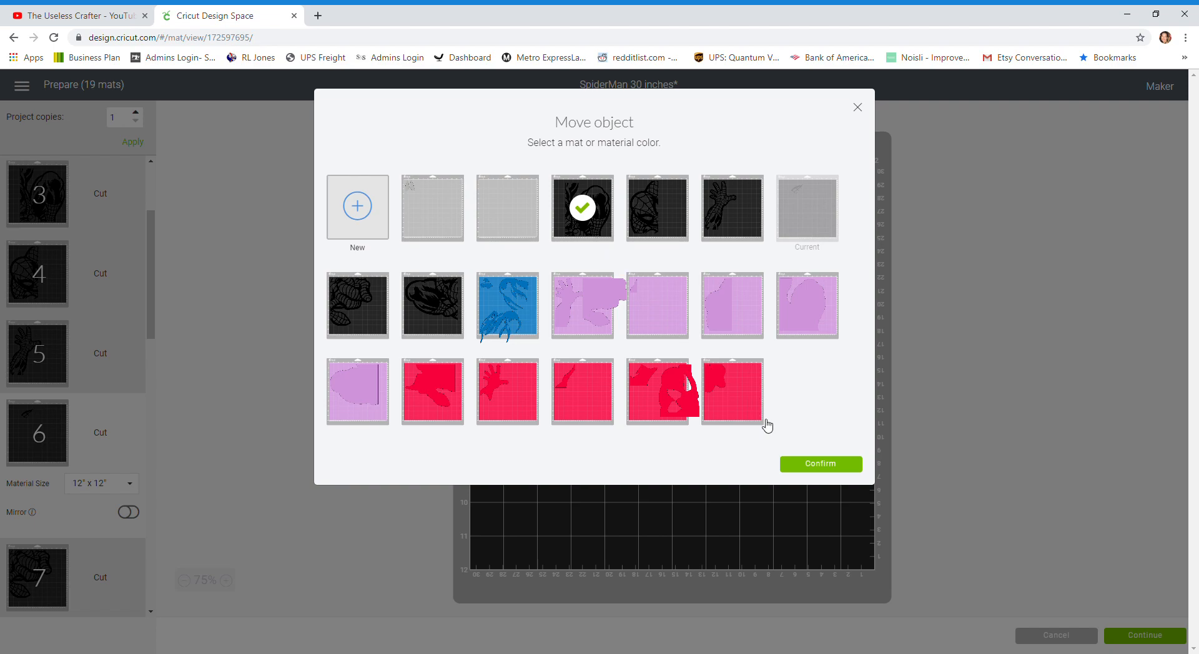
left_click(826, 466)
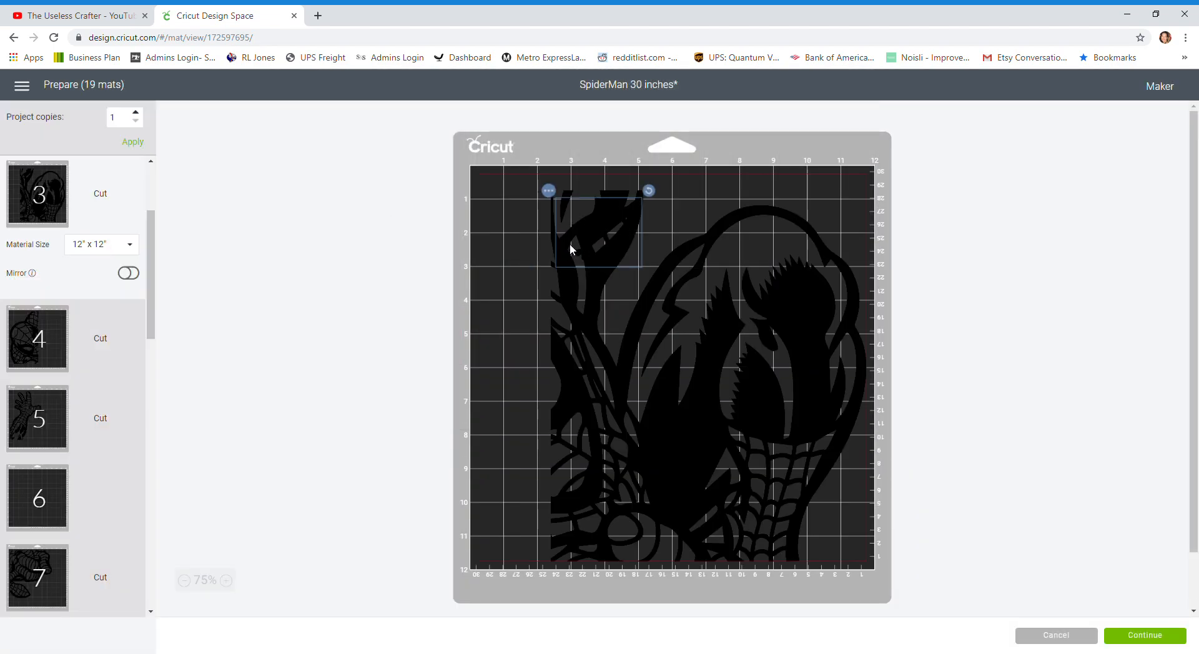
left_click_drag(587, 224, 494, 265)
left_click_drag(606, 214, 525, 324)
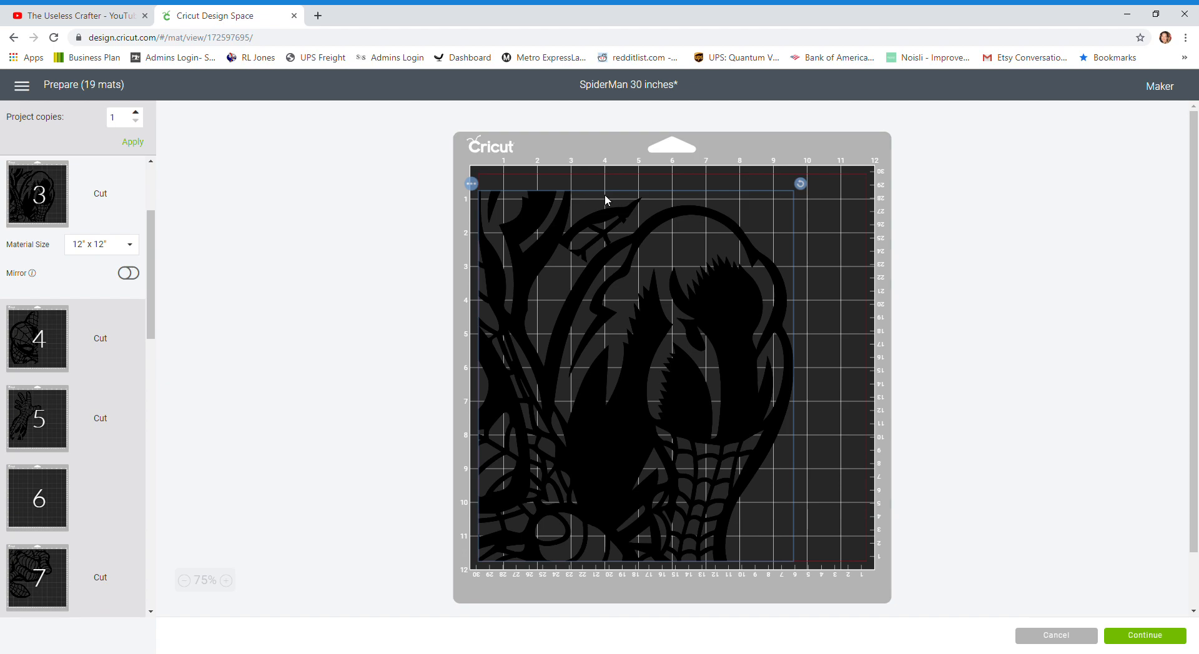
- Move the large black knee piece from mat 3 back onto mat 6, against the mat's right margin
left_click(471, 186)
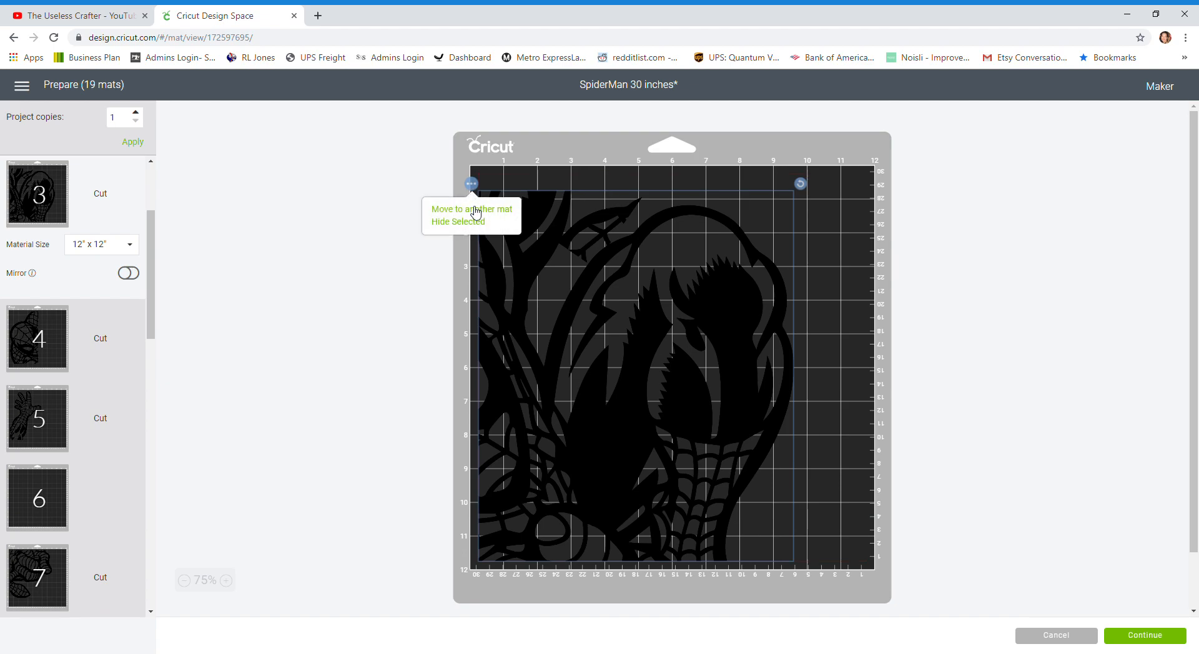
left_click(475, 210)
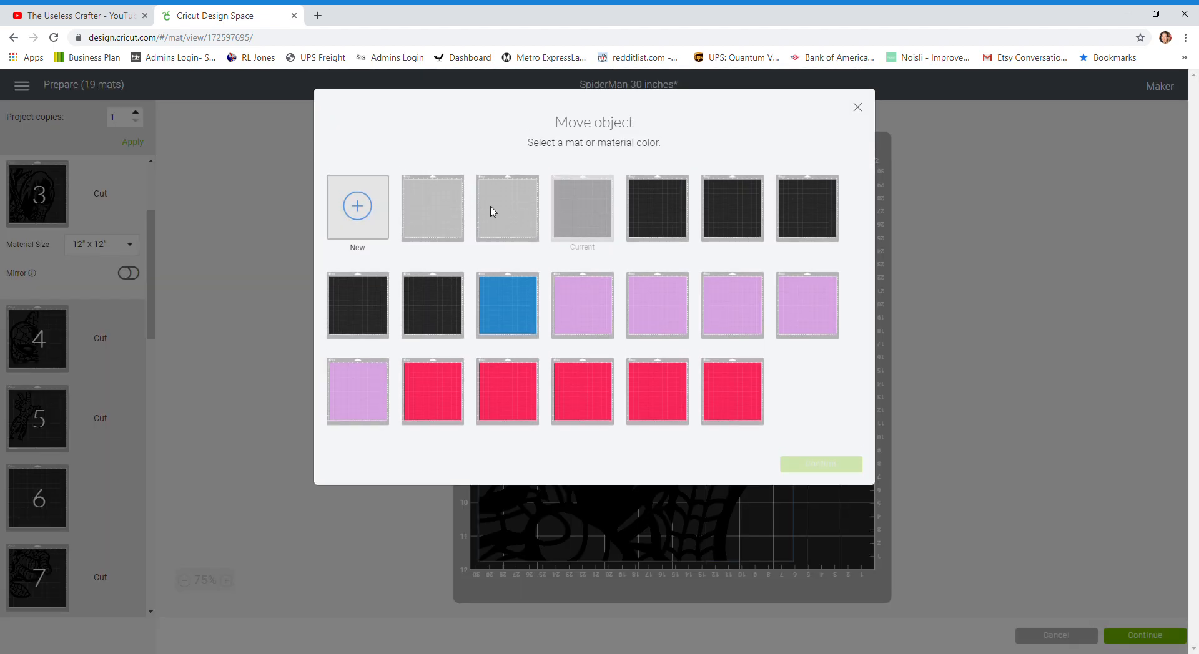
left_click(814, 223)
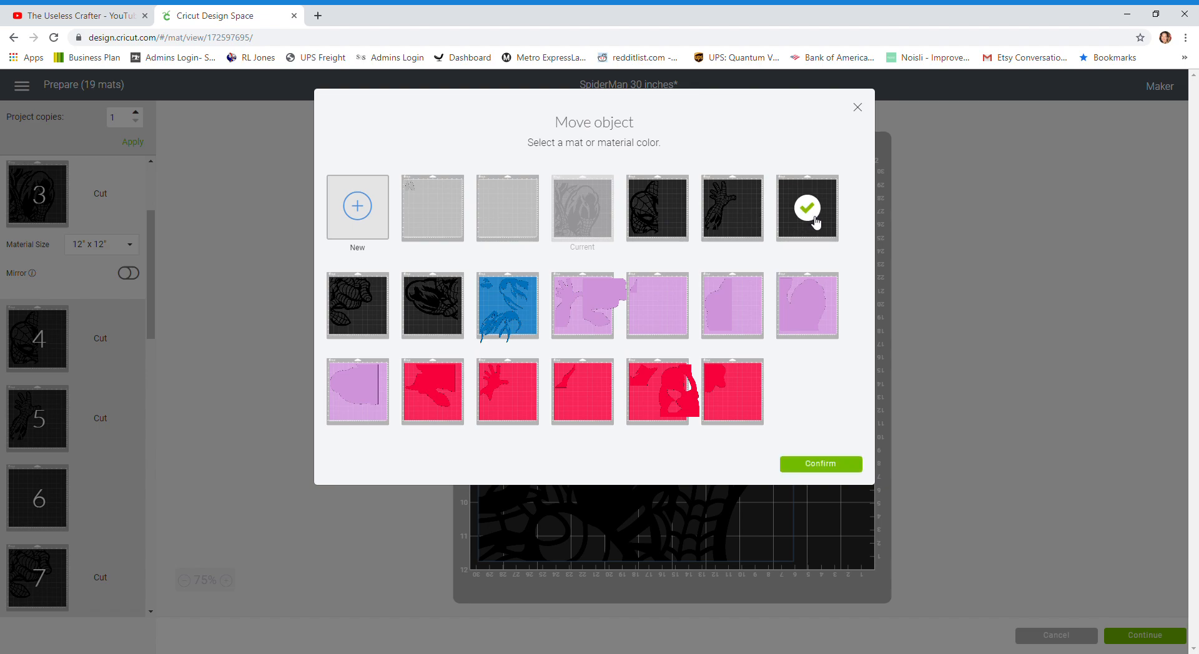
left_click(820, 464)
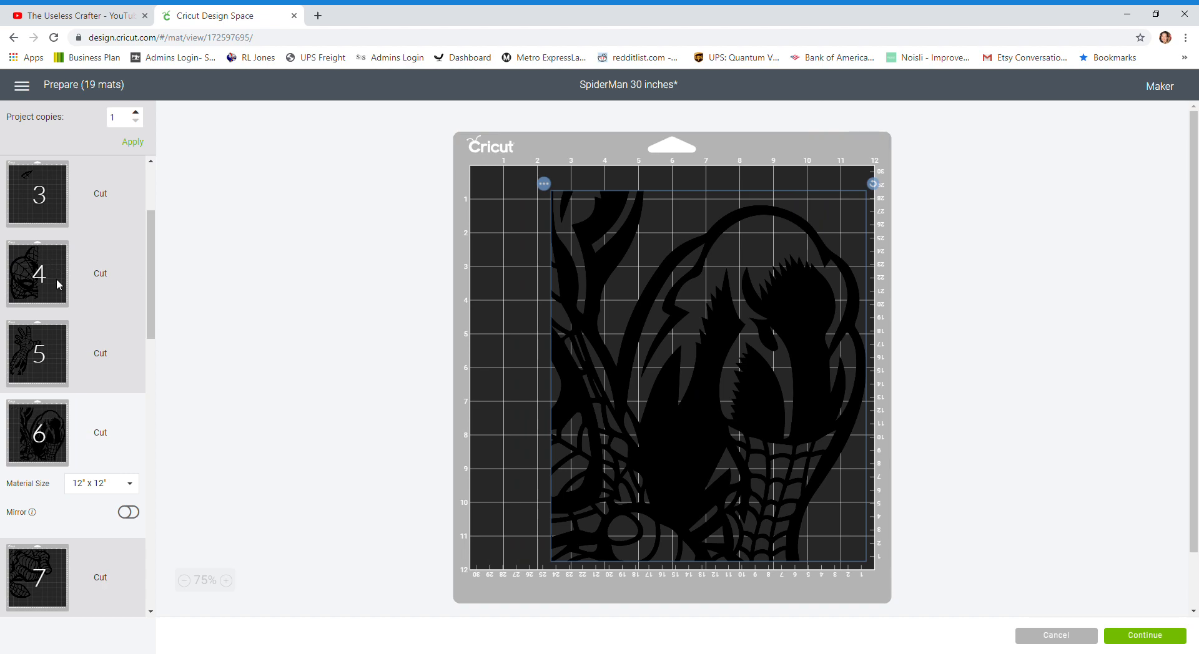
- Move the black webbed hand and forearm from mat 5 onto mat 4 with the masked head piece
left_click(55, 352)
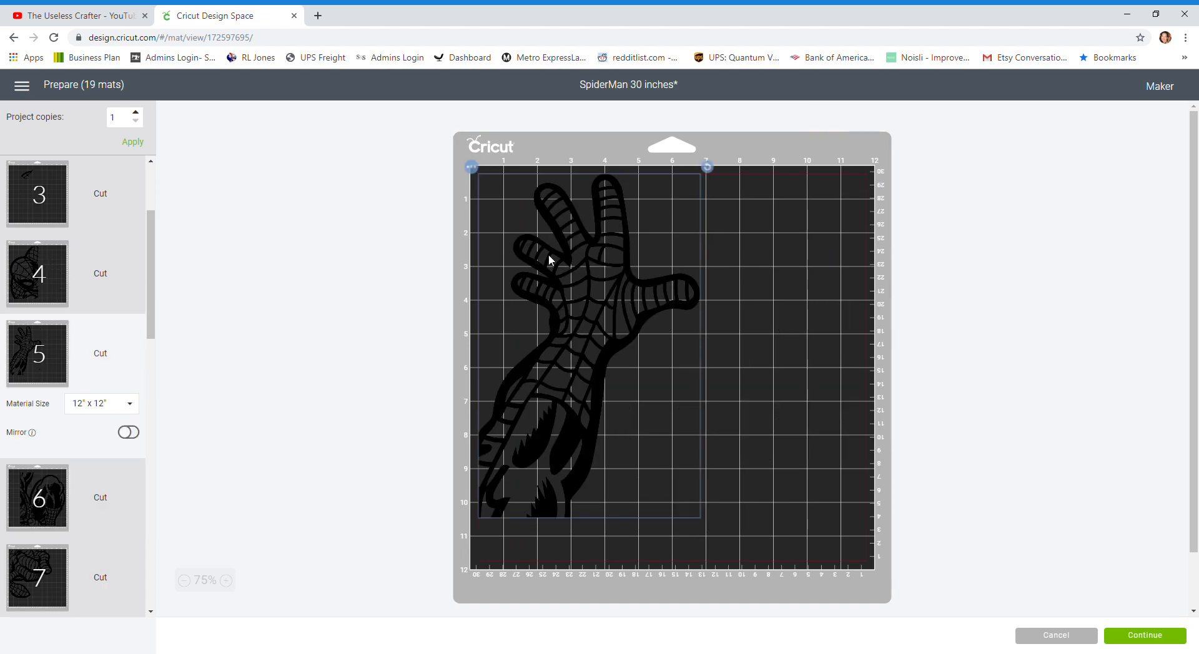
left_click(471, 167)
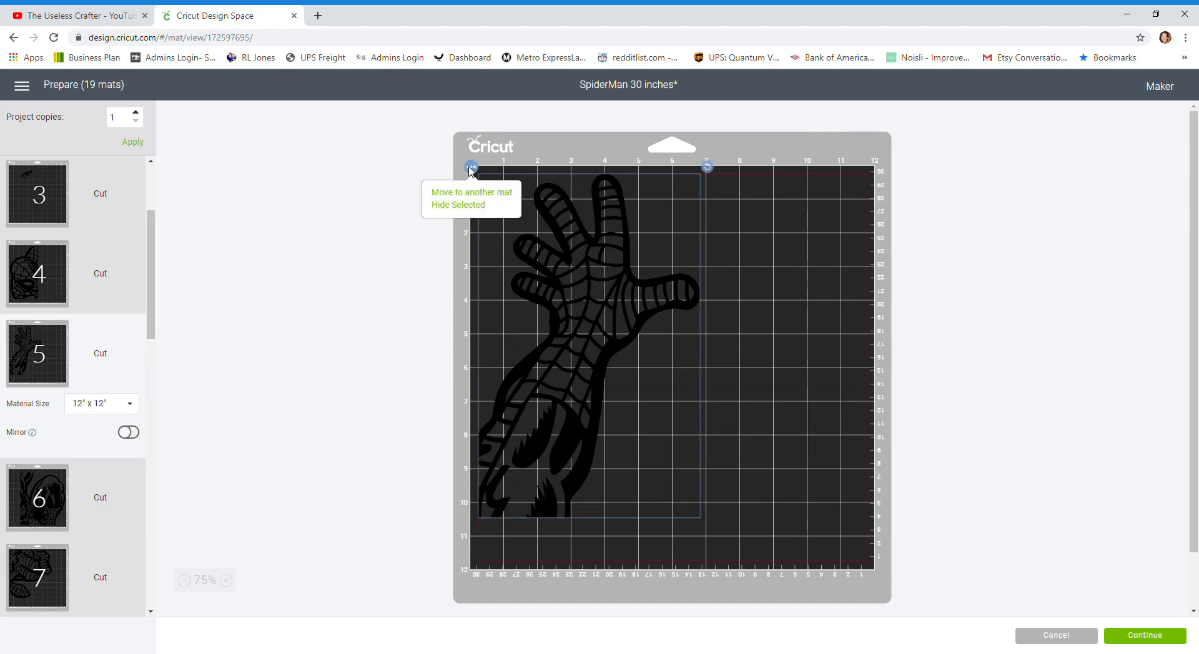
left_click(491, 193)
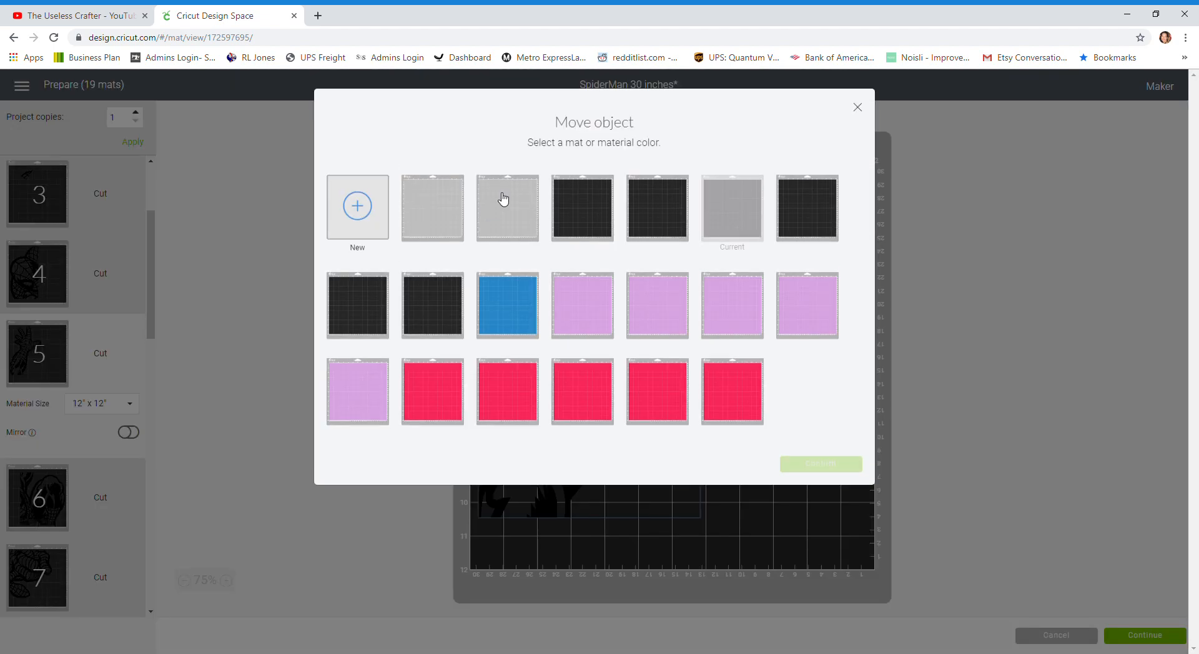
left_click(674, 230)
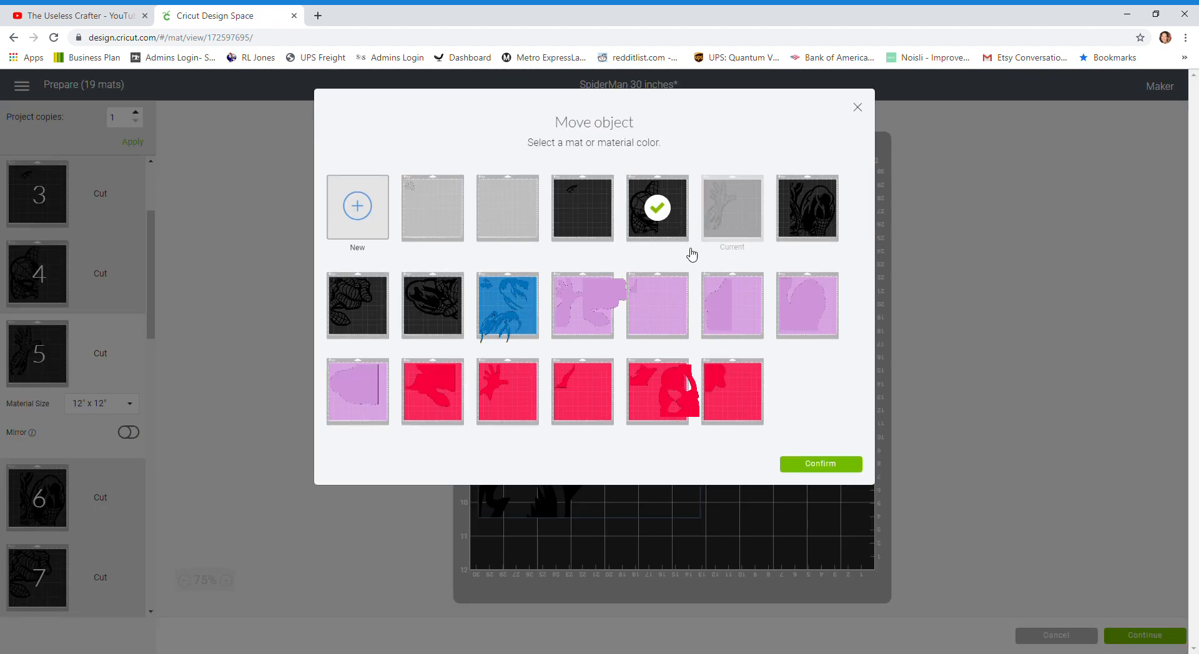
left_click(820, 464)
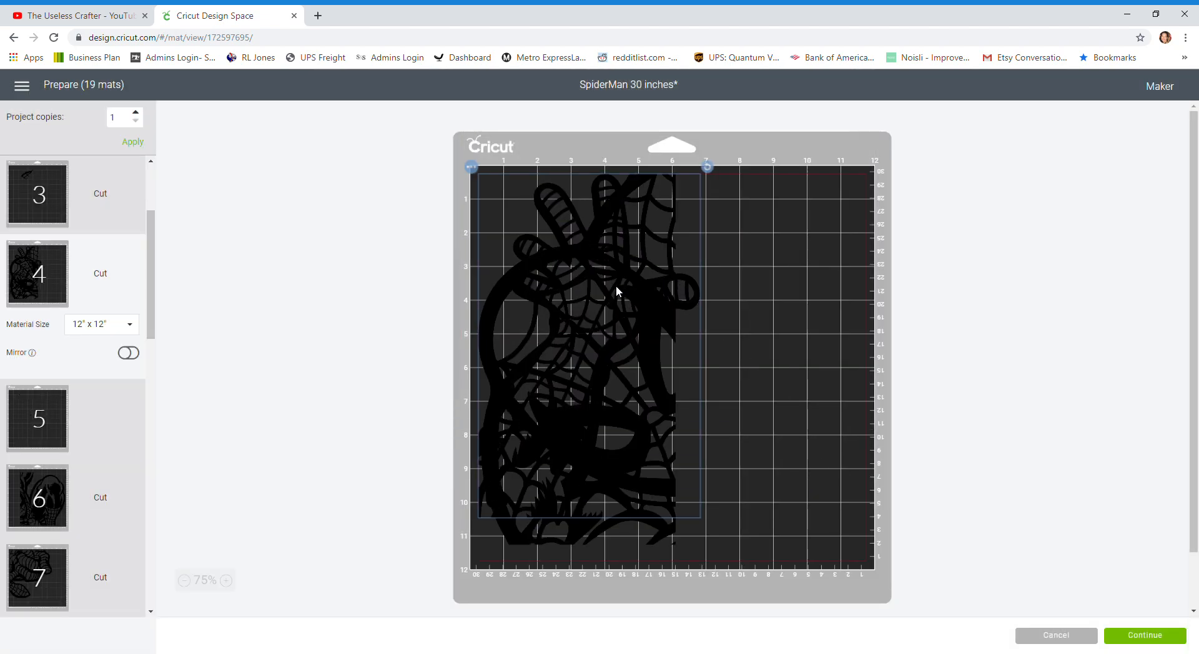
- On mat 4, place the masked head piece along the right margin and the hand, rotated slightly counterclockwise, in the left half without overlap
left_click_drag(767, 330, 799, 332)
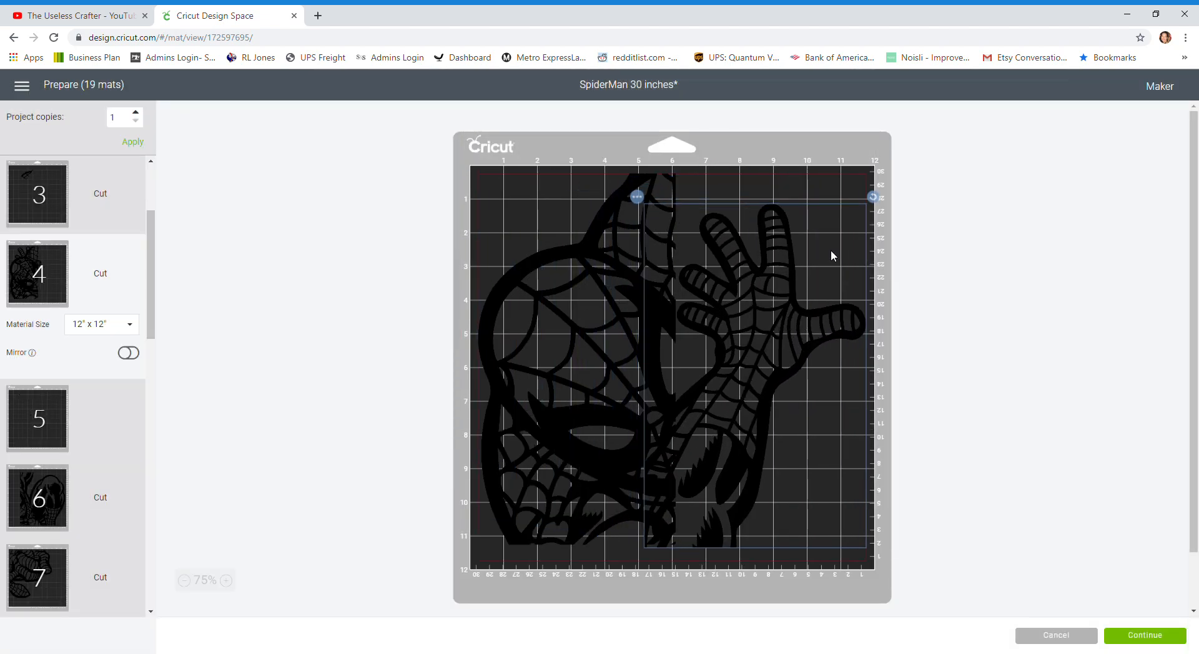
left_click_drag(870, 196, 799, 184)
left_click_drag(773, 329, 812, 309)
left_click(549, 305)
left_click_drag(534, 292, 790, 364)
left_click(601, 353)
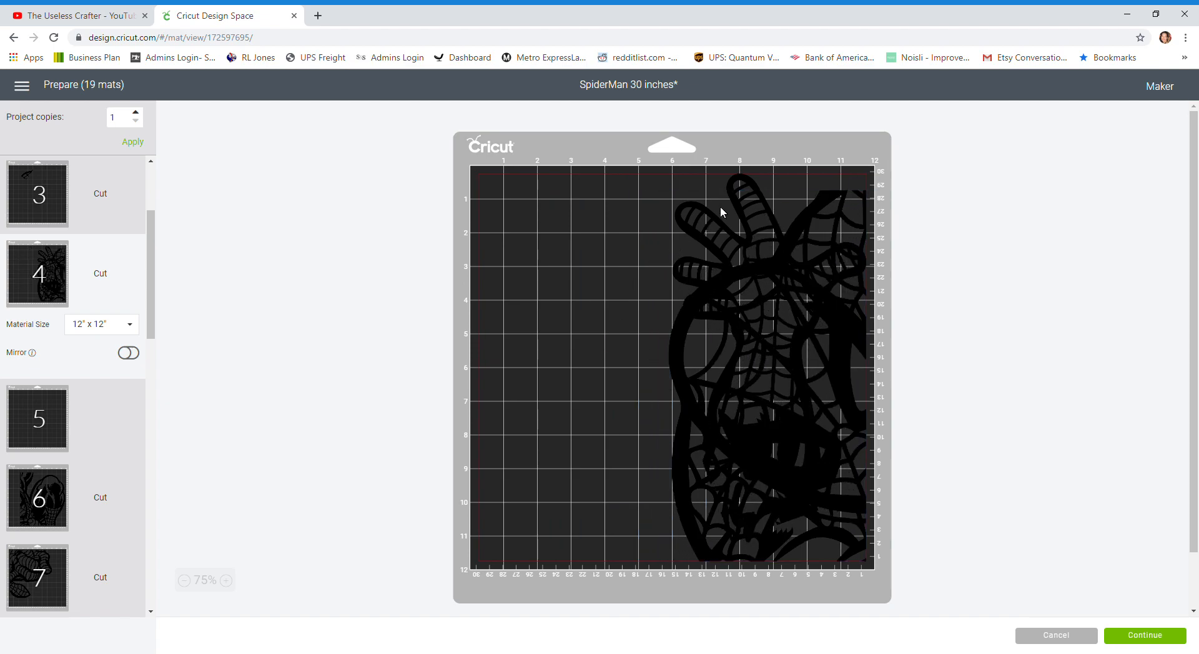
left_click_drag(736, 201, 525, 200)
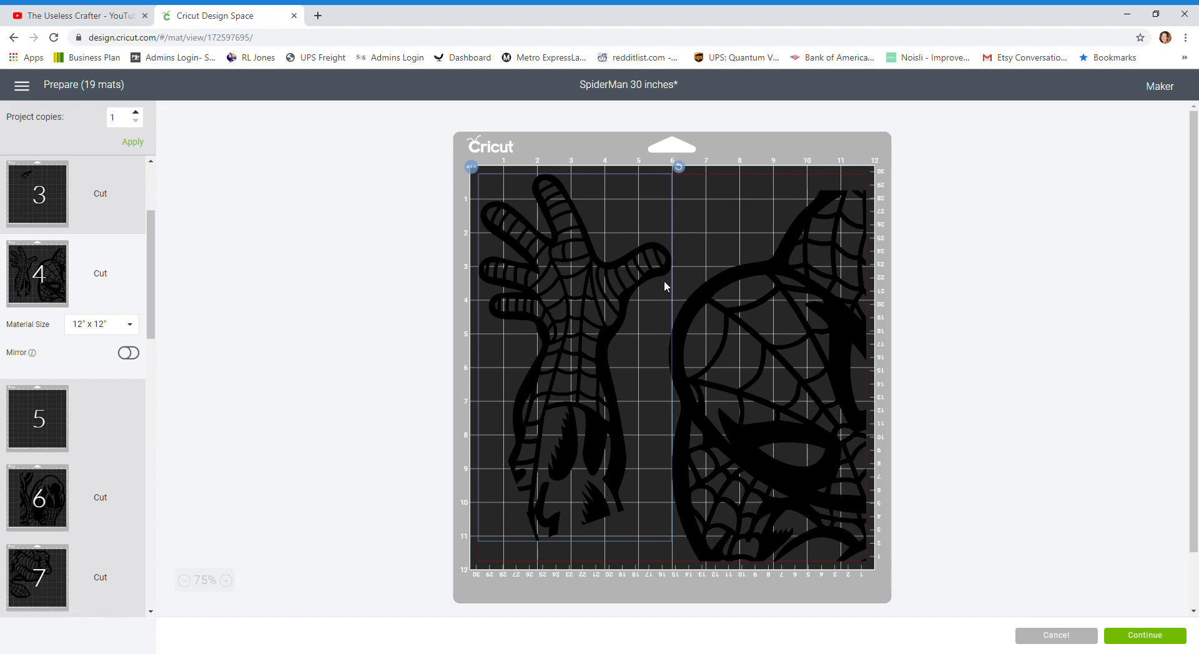
left_click_drag(611, 284, 609, 305)
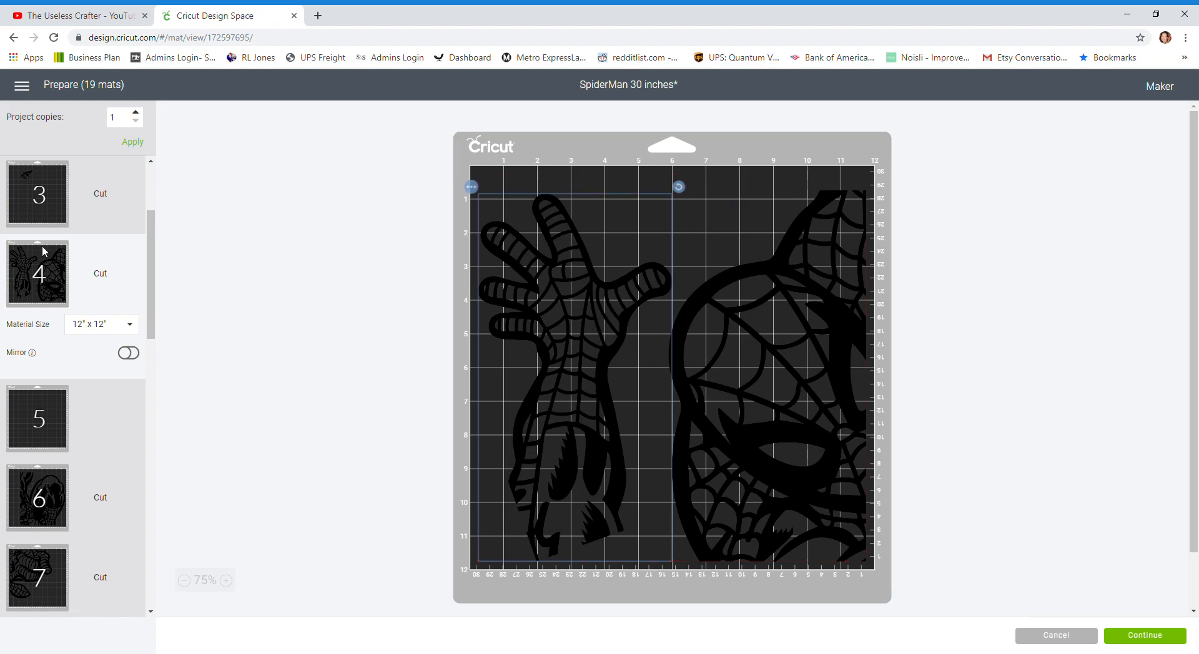
- Move the small black sliver from mat 3 onto mat 4 with the hand and head pieces
left_click(94, 194)
left_click(586, 225)
left_click(549, 190)
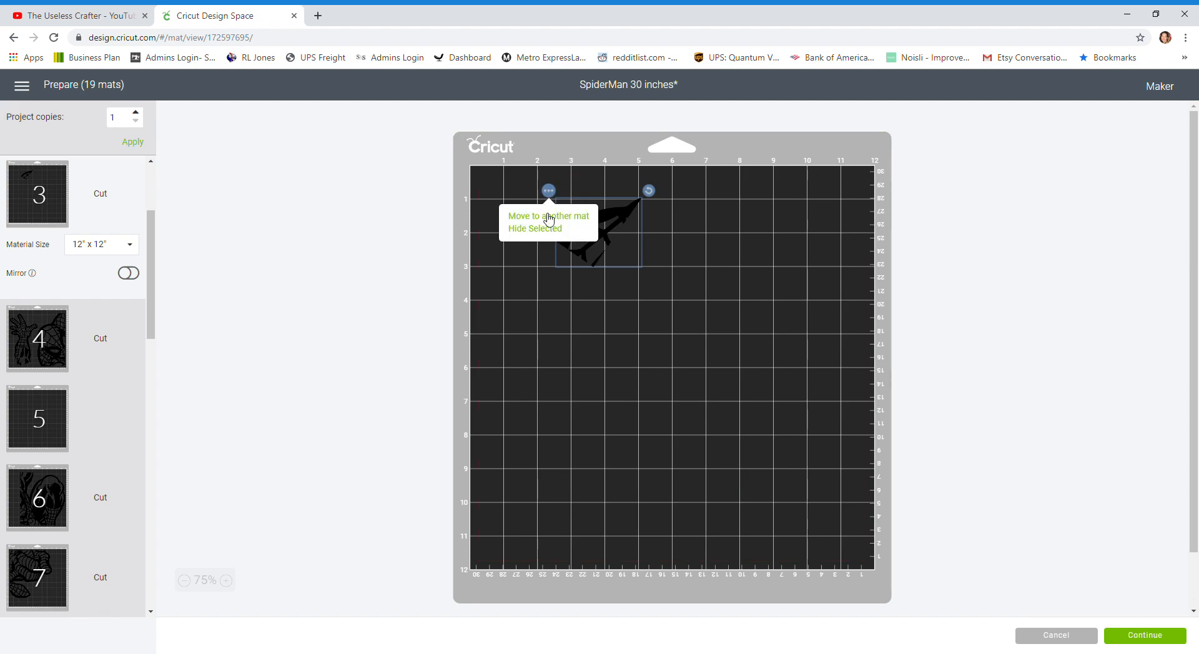
left_click(549, 216)
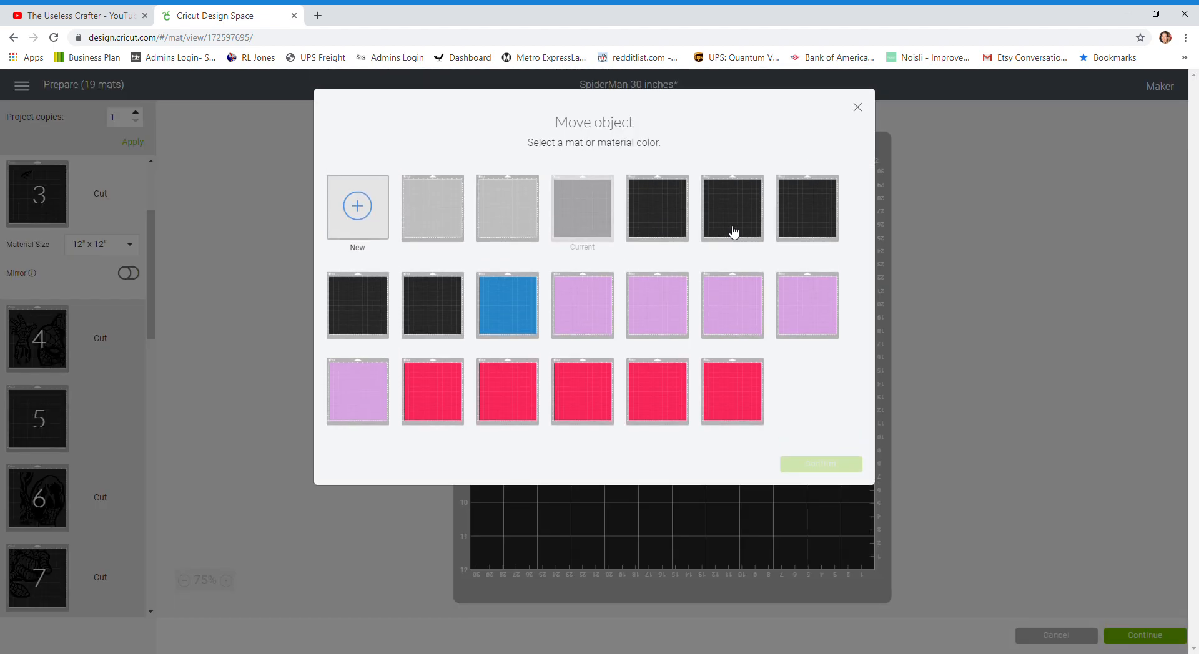
left_click(679, 215)
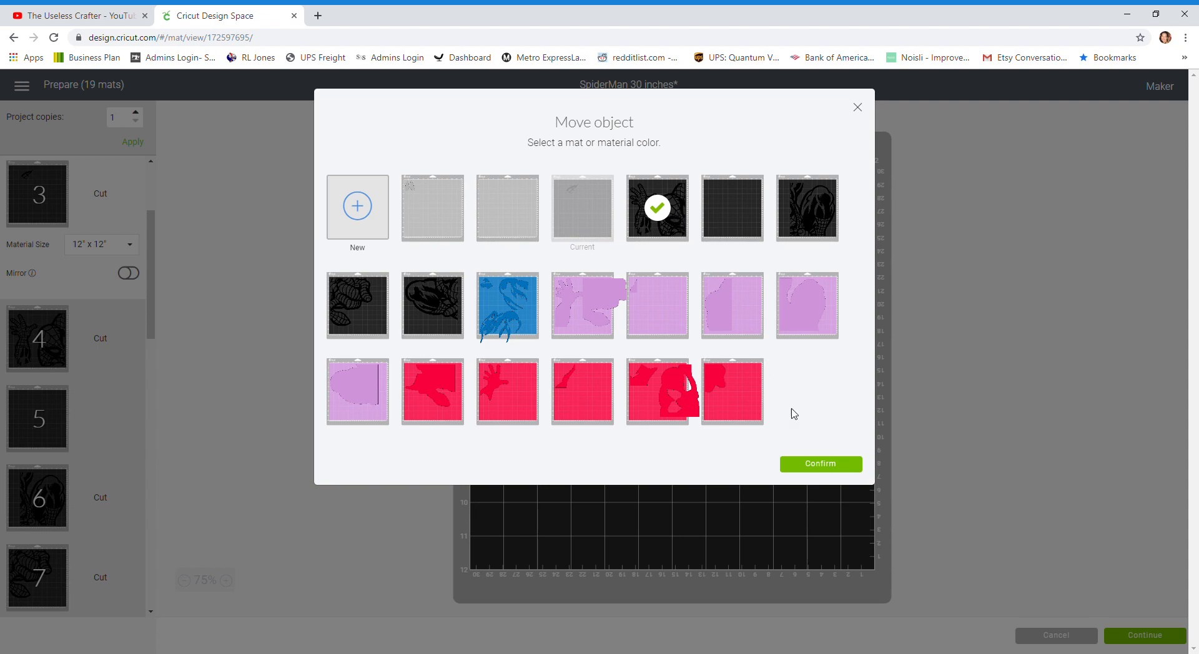
left_click(837, 466)
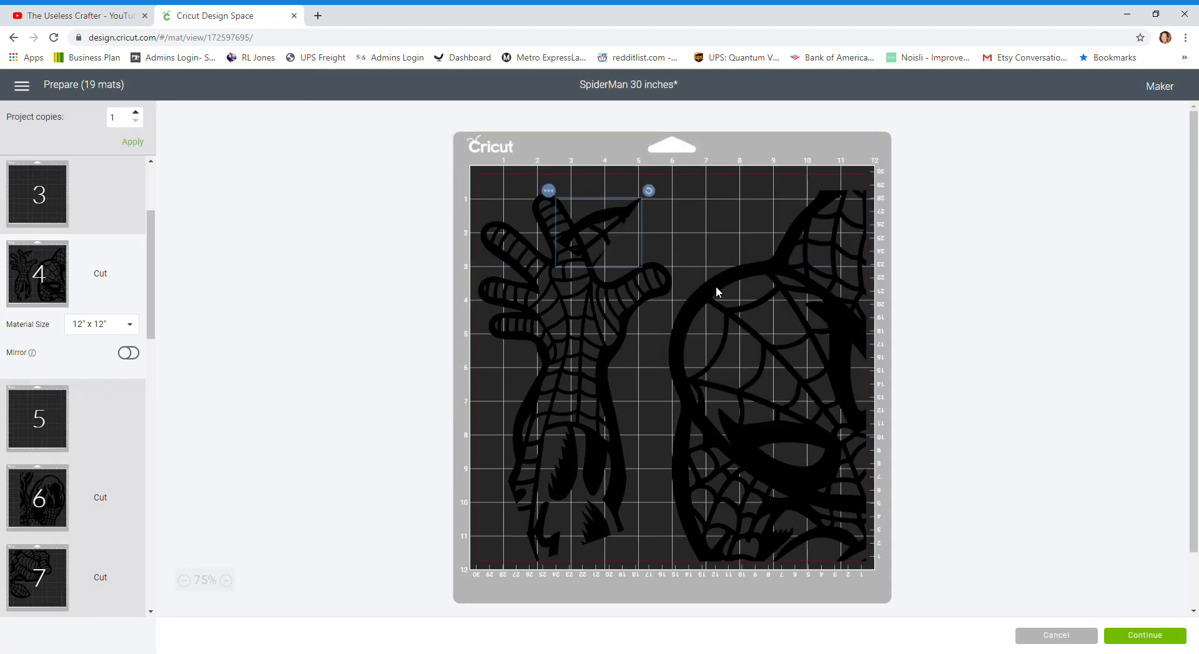
- On mat 4, place the small sliver in the gap above the masked head piece, keeping the hand and forearm in the left half
left_click(572, 230)
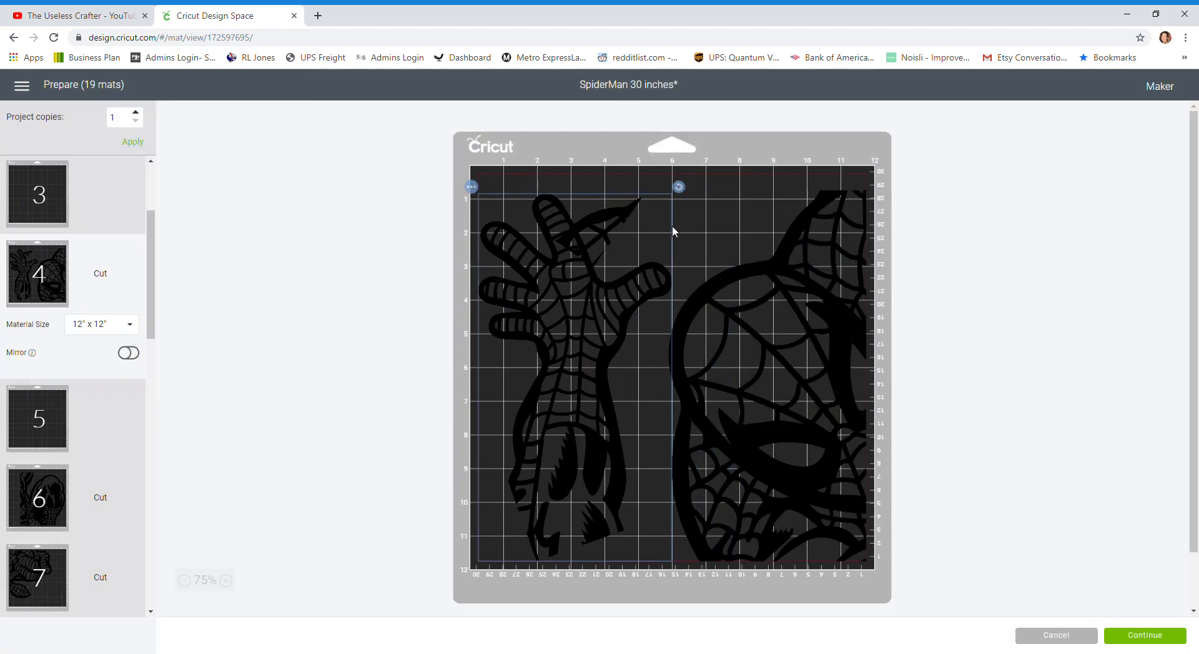
left_click_drag(607, 305, 767, 285)
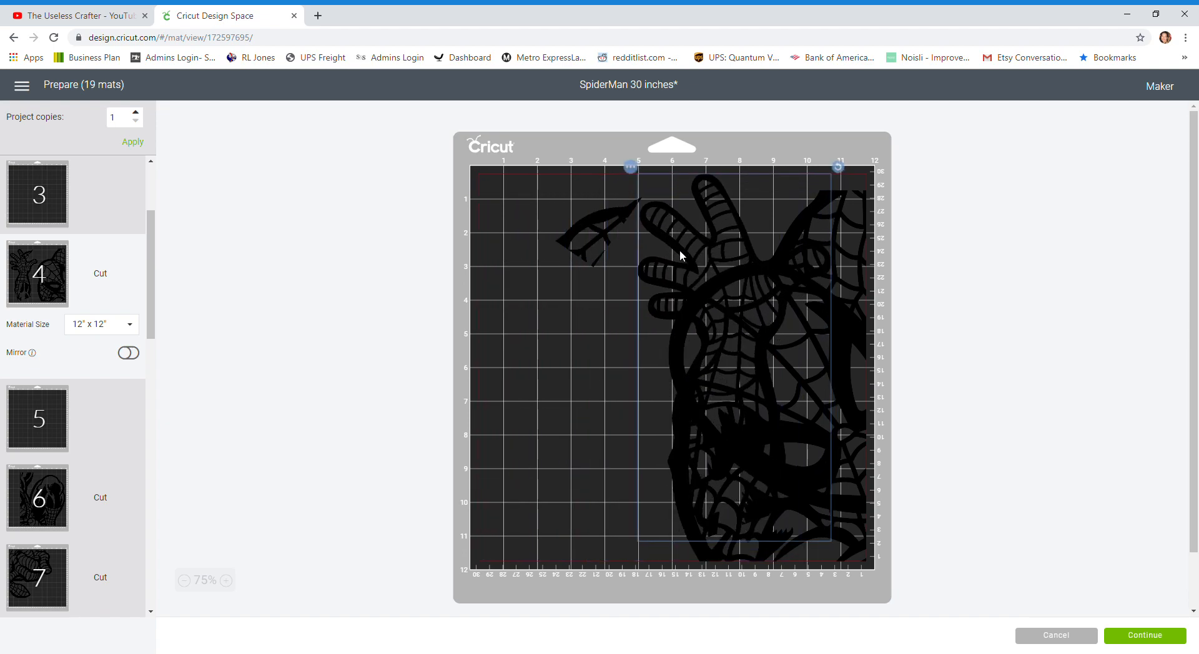
left_click_drag(610, 220, 618, 183)
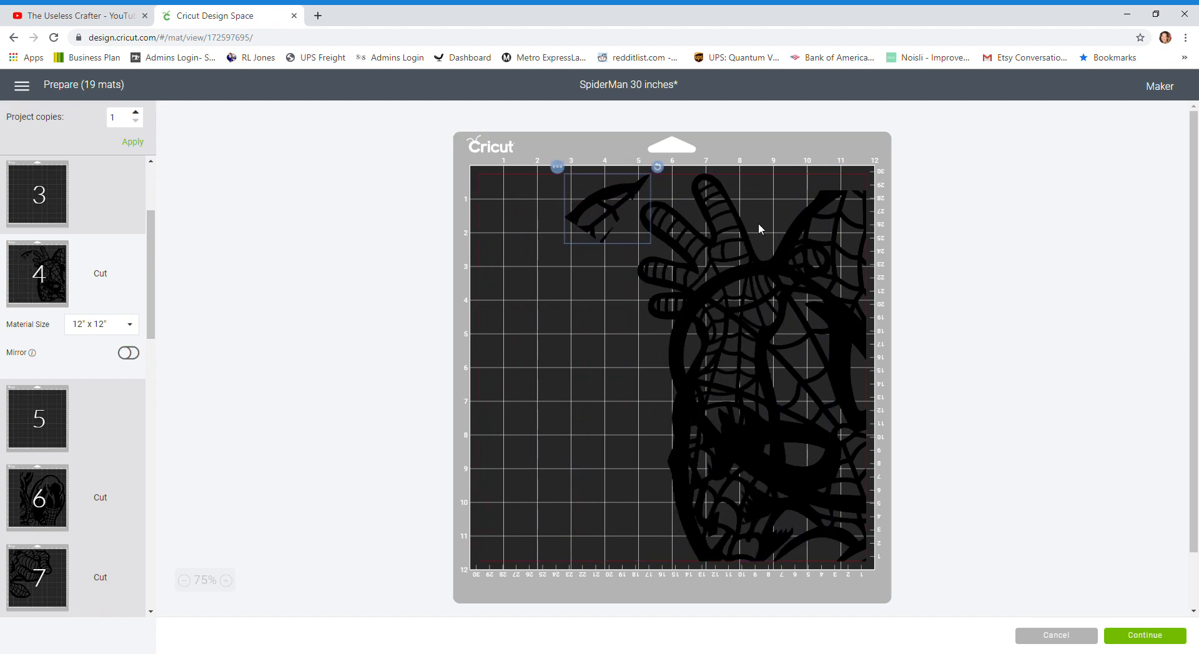
left_click_drag(706, 316, 543, 336)
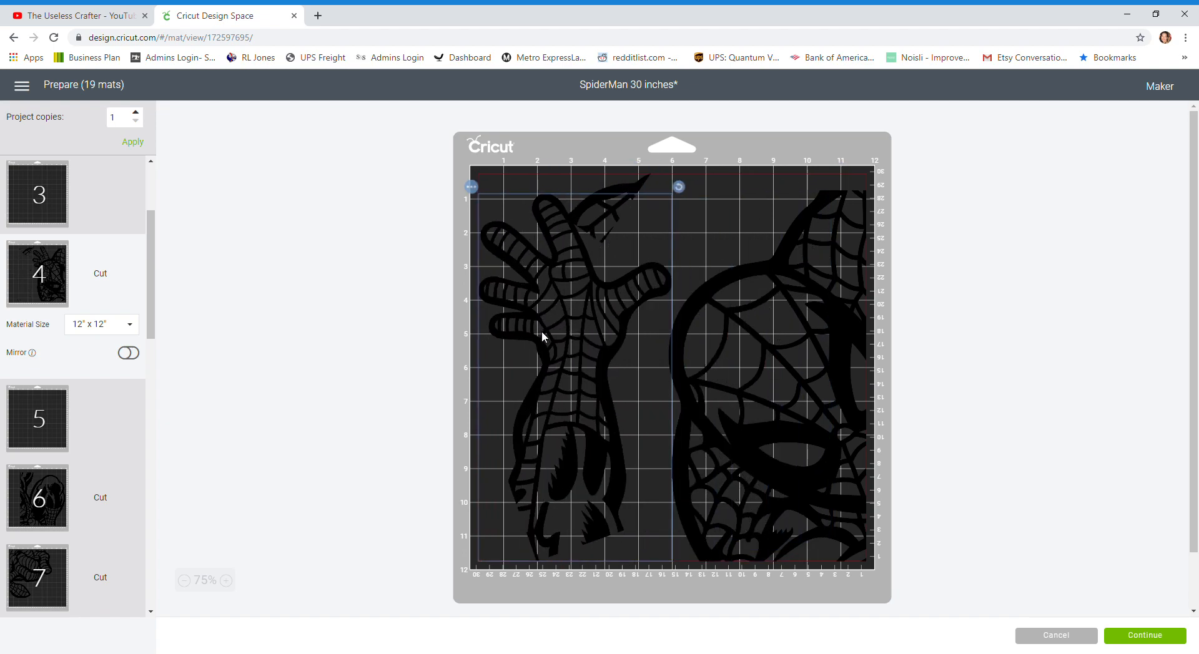
left_click(637, 182)
left_click_drag(637, 182, 733, 172)
left_click(407, 296)
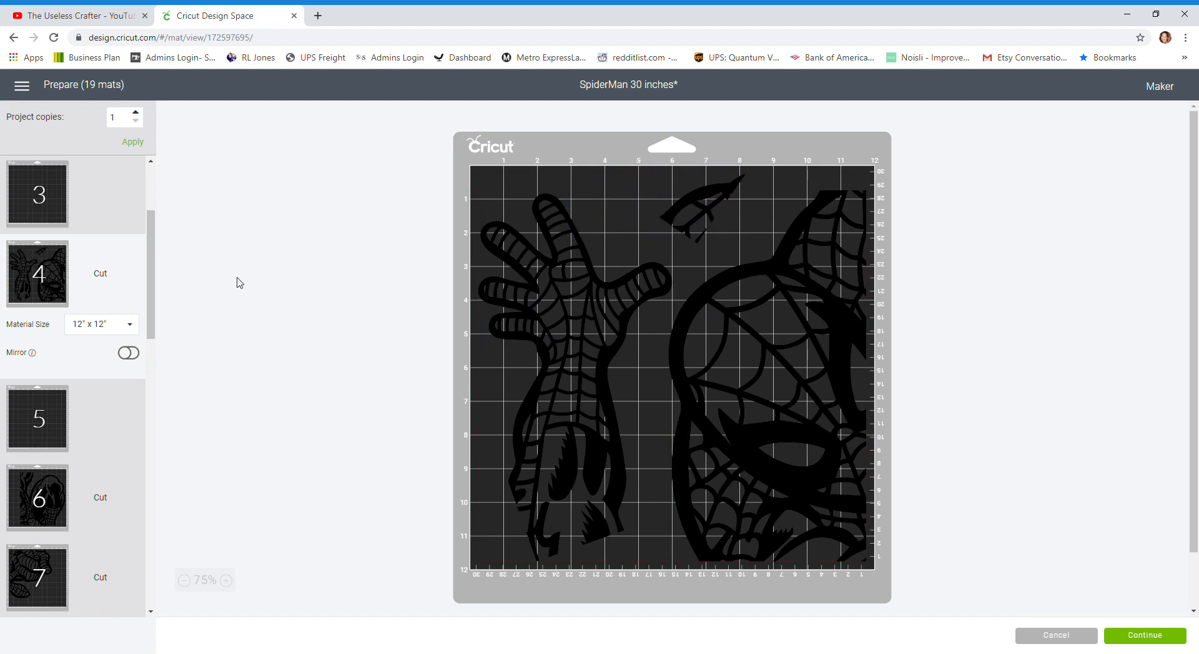
- Shift the large knee piece on mat 6 against the left margin, and check the pieces on mats 7 and 8
left_click_drag(151, 294, 148, 340)
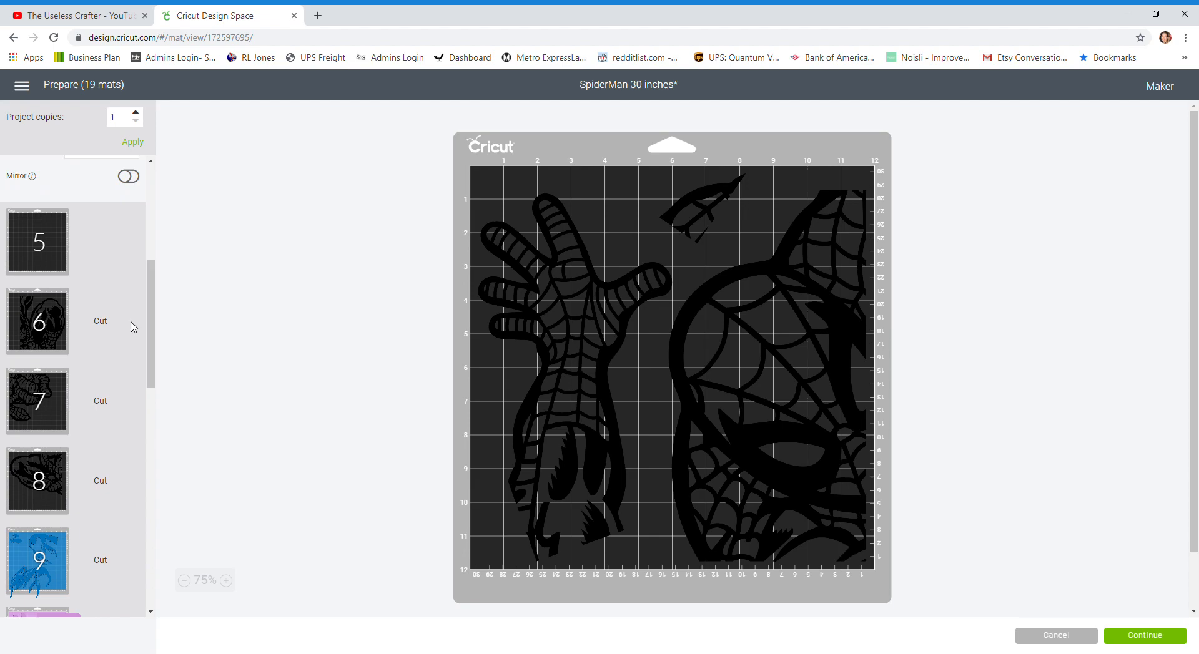
left_click(51, 316)
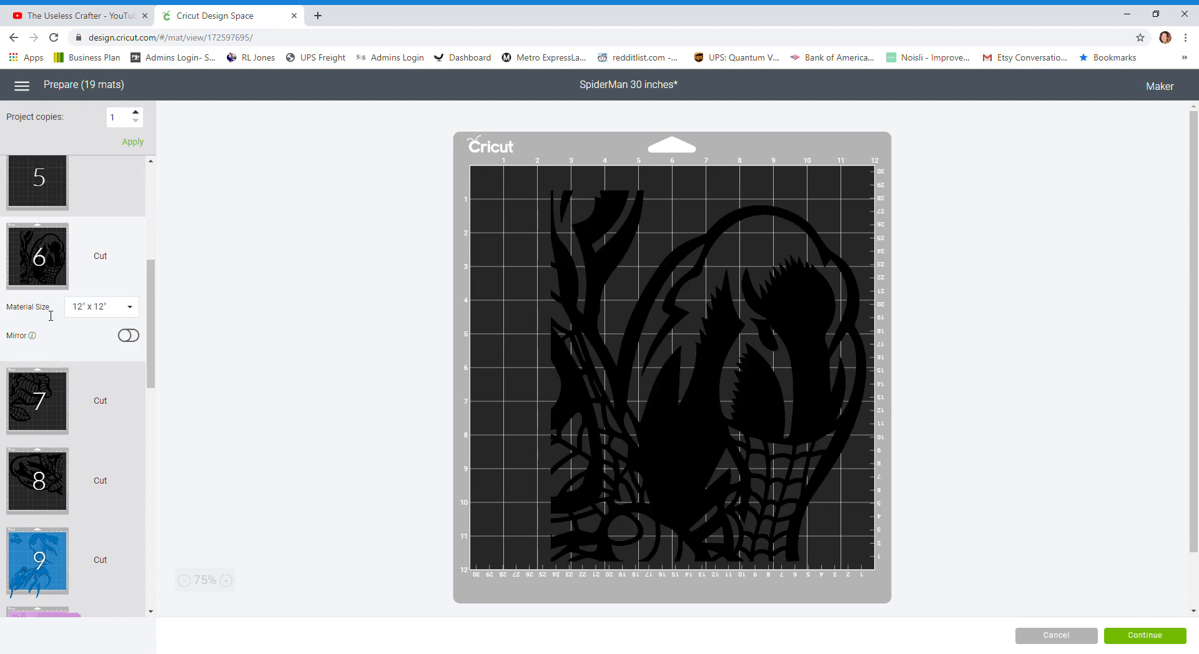
left_click_drag(682, 409, 559, 413)
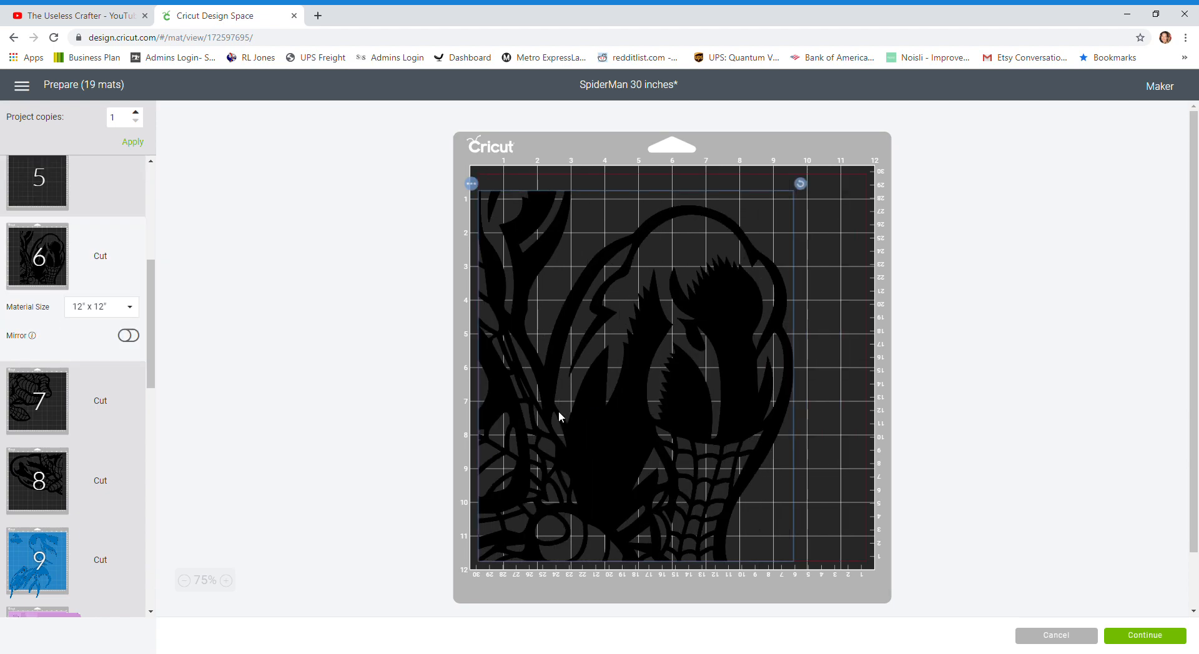
left_click(31, 410)
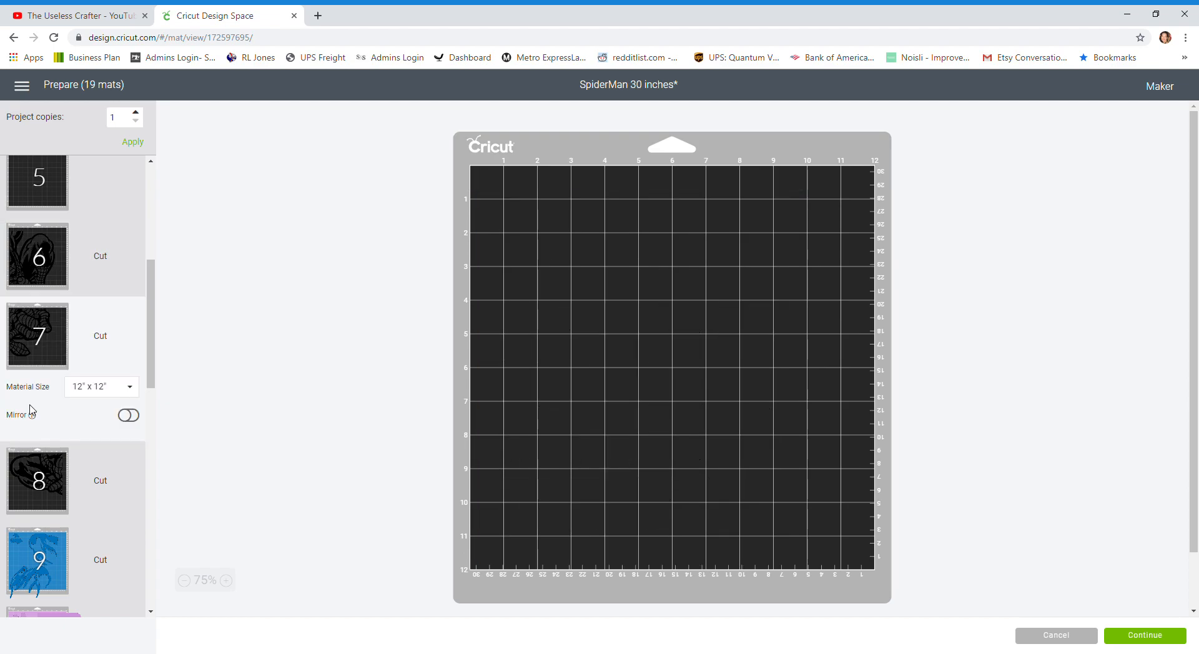
left_click(58, 477)
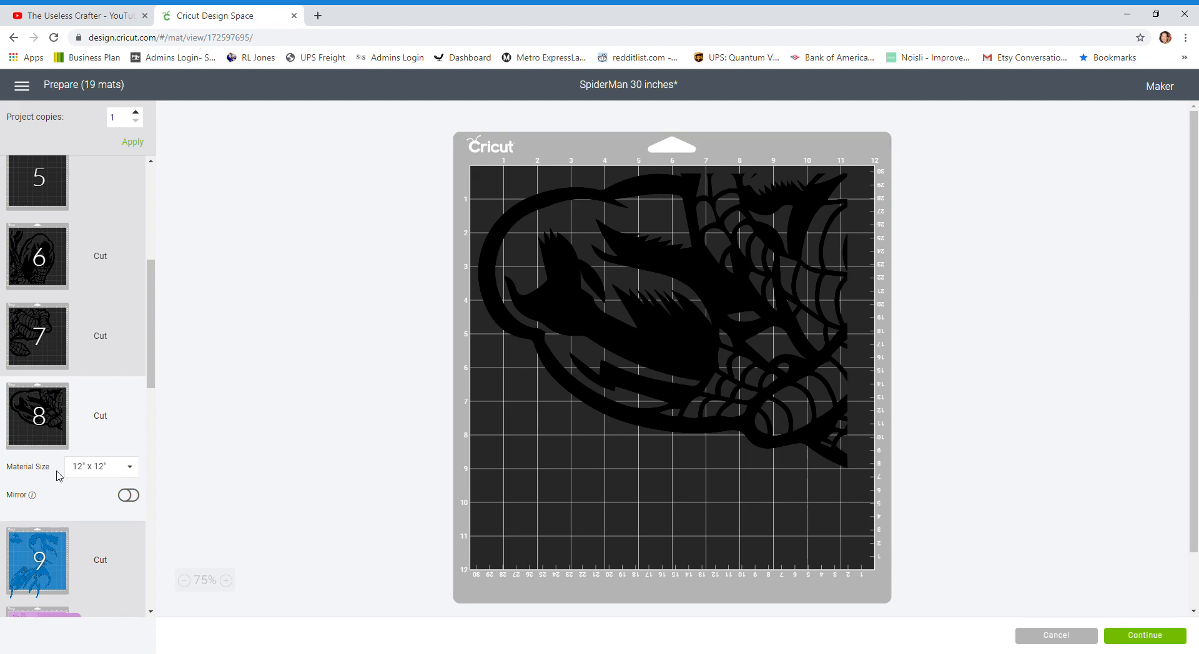
- On mat 9, turn the large jagged blue piece into the lower right corner and bring the overhanging long-tailed piece inside the mat's margins
left_click_drag(153, 340, 153, 406)
left_click(58, 314)
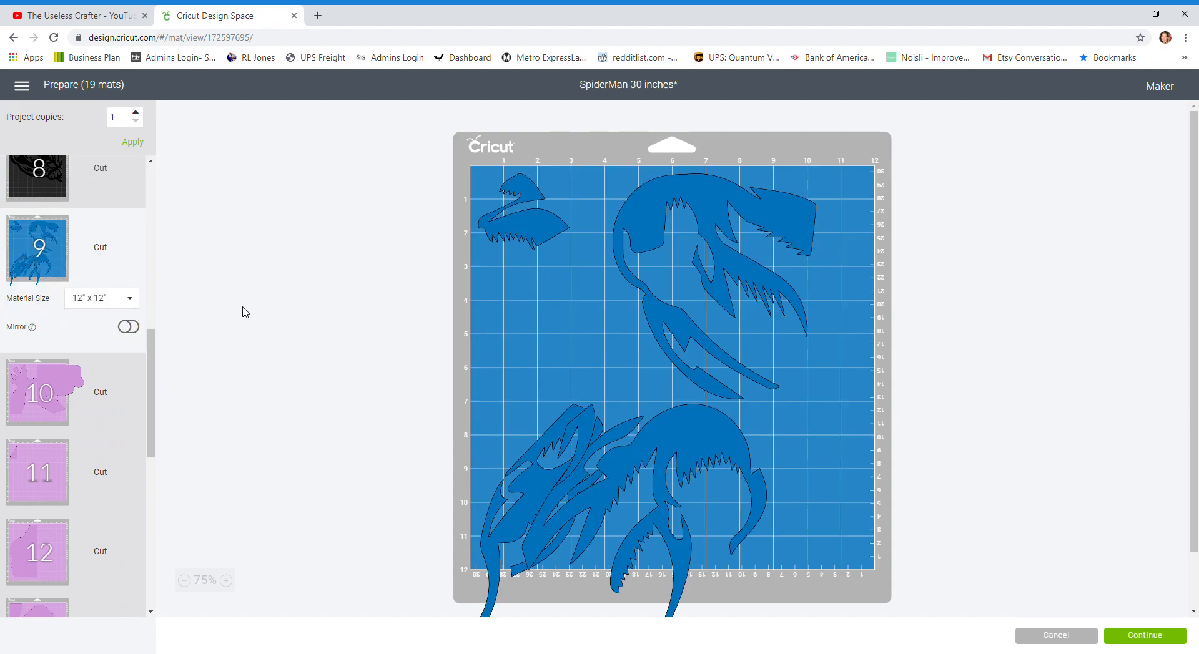
left_click_drag(715, 436, 821, 395)
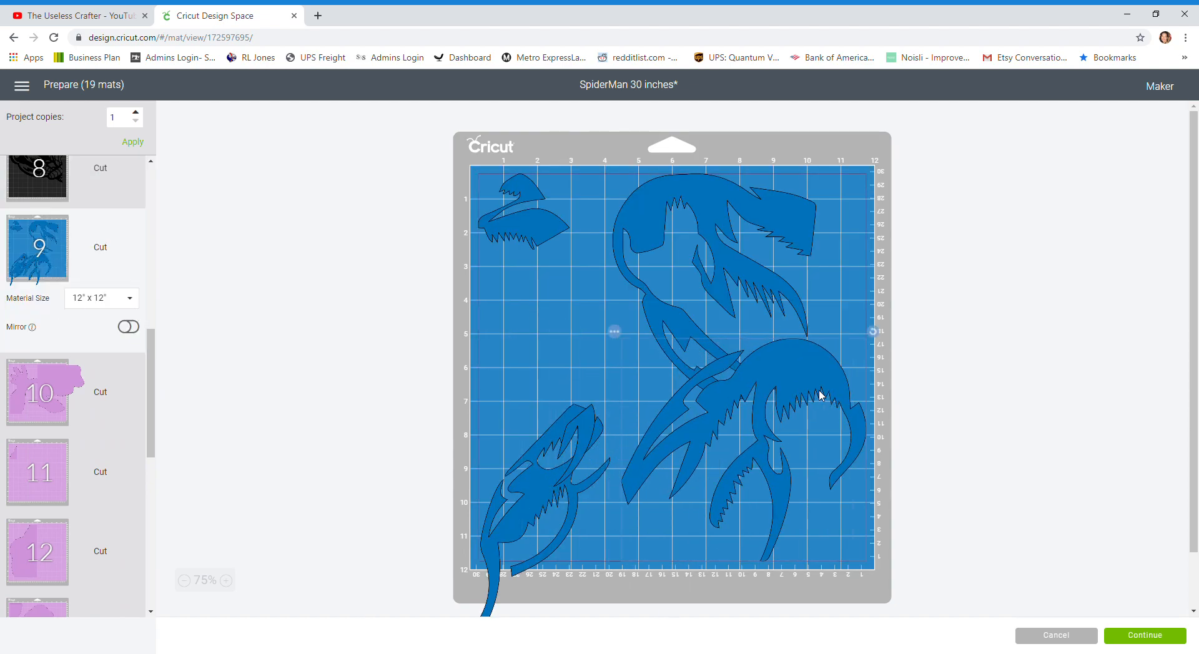
left_click_drag(873, 331, 875, 493)
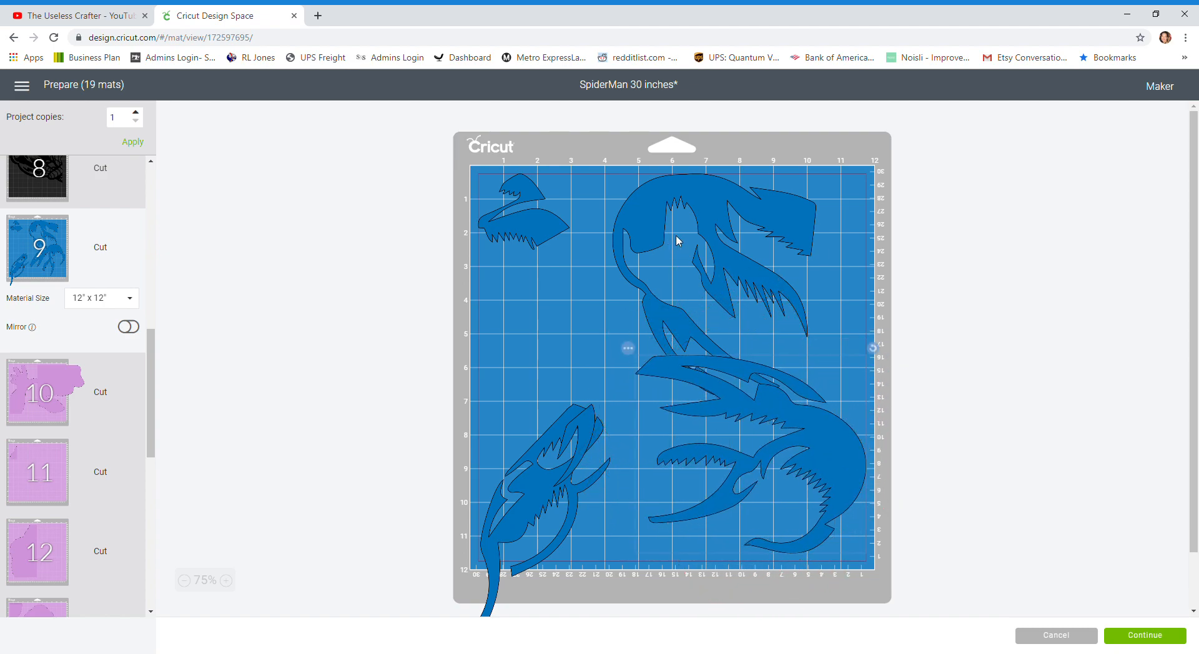
left_click(727, 218)
left_click_drag(589, 421, 780, 506)
left_click_drag(562, 499, 562, 431)
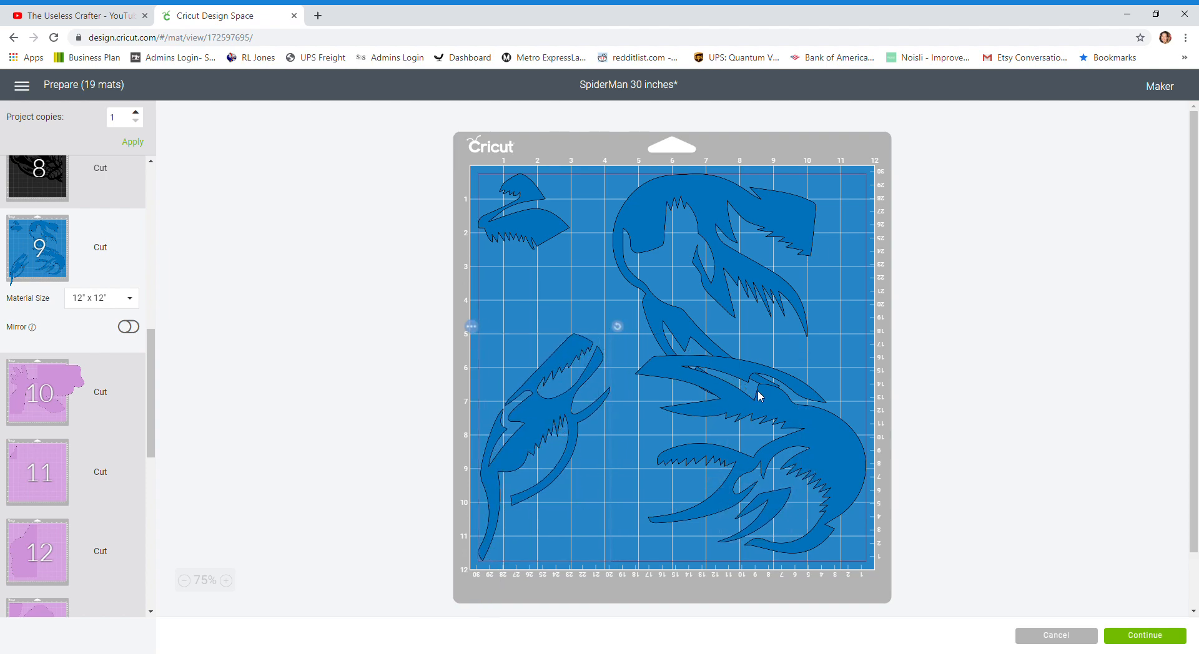
- Rotate the other large blue piece into mat 9's upper right corner, with the long-tailed piece beside it and the small crescent at upper left
left_click_drag(732, 244, 681, 233)
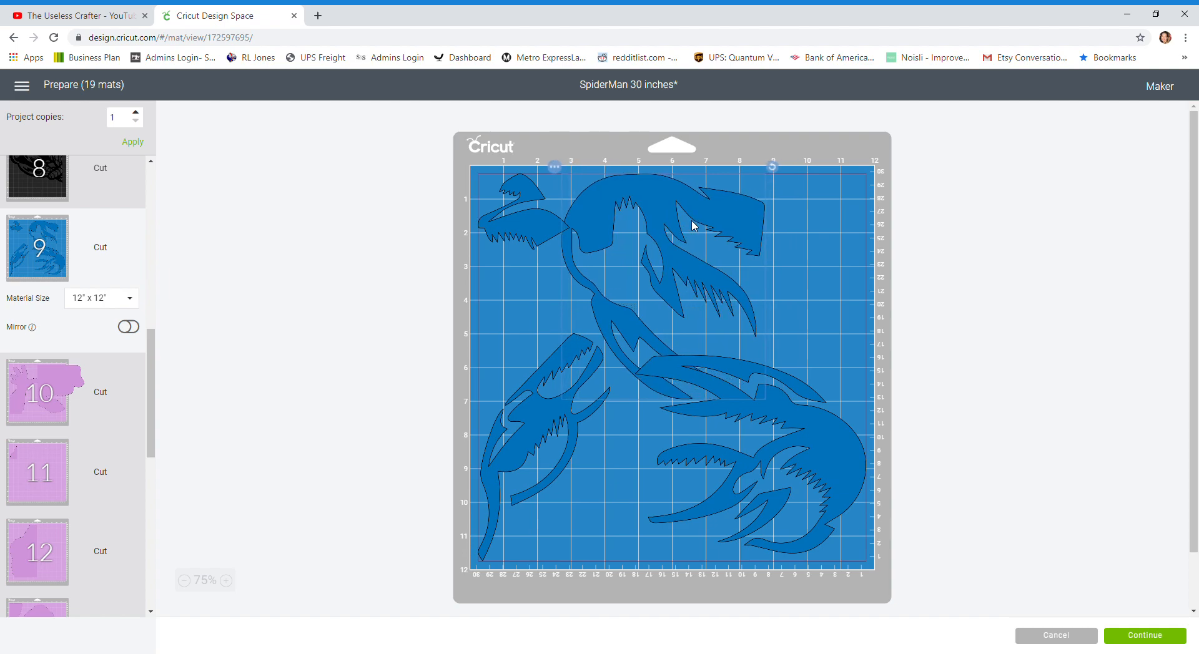
left_click_drag(774, 168, 787, 395)
left_click_drag(744, 263, 850, 242)
left_click_drag(567, 392, 614, 212)
left_click_drag(808, 467, 516, 268)
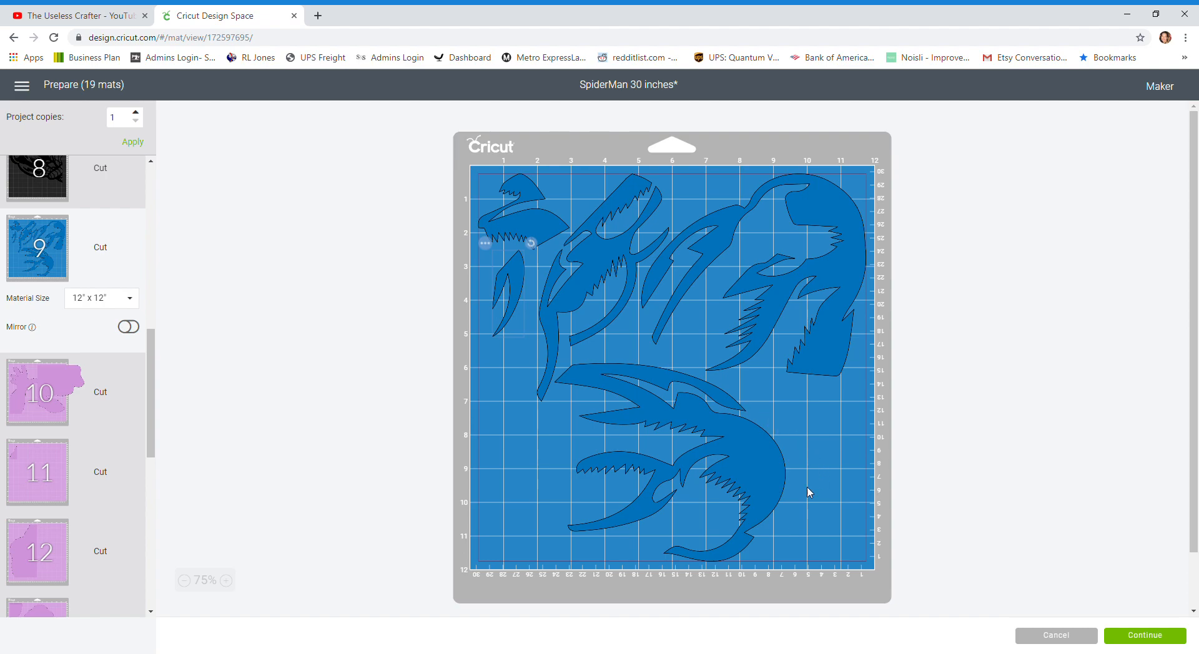
- Move the jagged blue piece to mat 9's lower left corner and rotate it until its prongs point up, with the long-tailed piece temporarily aside
left_click(758, 486)
mouse_move(759, 482)
left_mouse_down()
mouse_move(779, 487)
mouse_move(759, 485)
left_mouse_up()
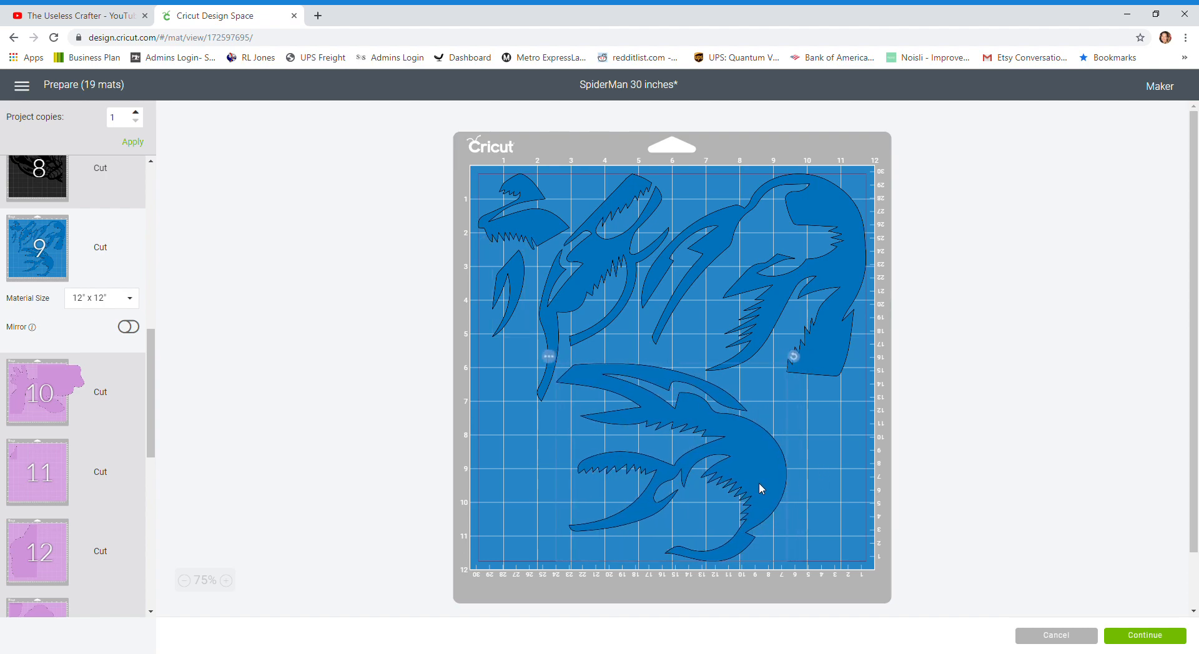
left_click_drag(594, 267, 796, 383)
left_click_drag(720, 478, 631, 478)
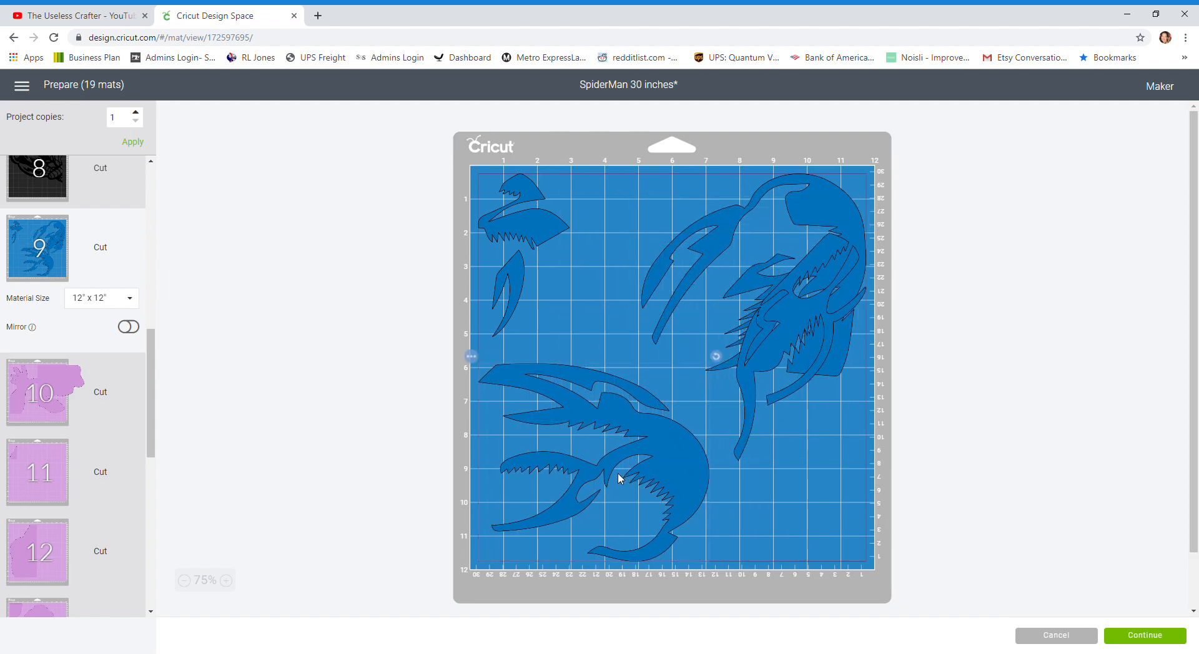
left_click_drag(717, 355, 560, 509)
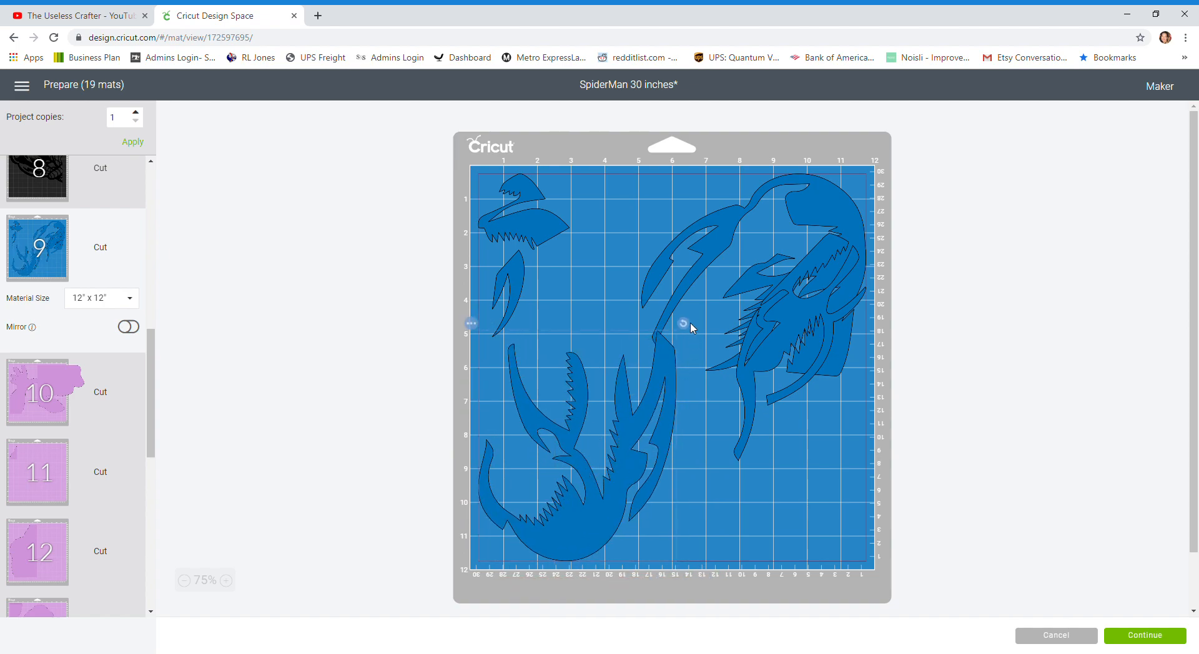
left_click_drag(682, 326, 710, 377)
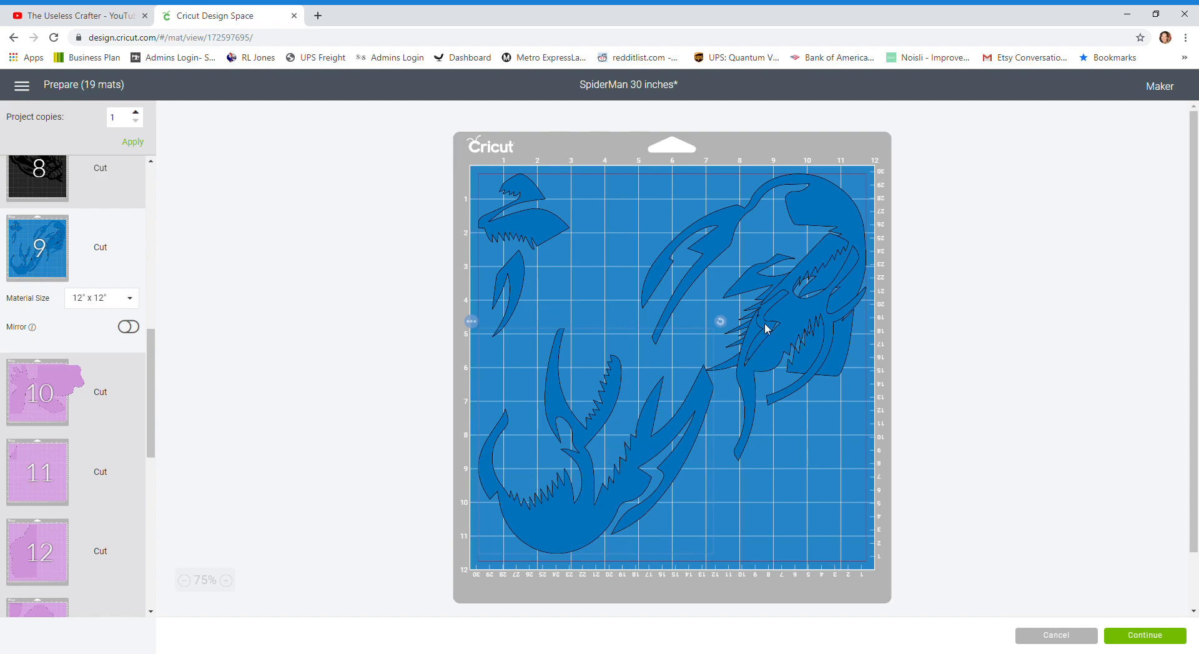
mouse_move(719, 321)
left_mouse_down()
mouse_move(691, 302)
mouse_move(706, 330)
left_mouse_up()
mouse_move(665, 420)
left_mouse_down()
mouse_move(665, 409)
mouse_move(656, 417)
left_mouse_up()
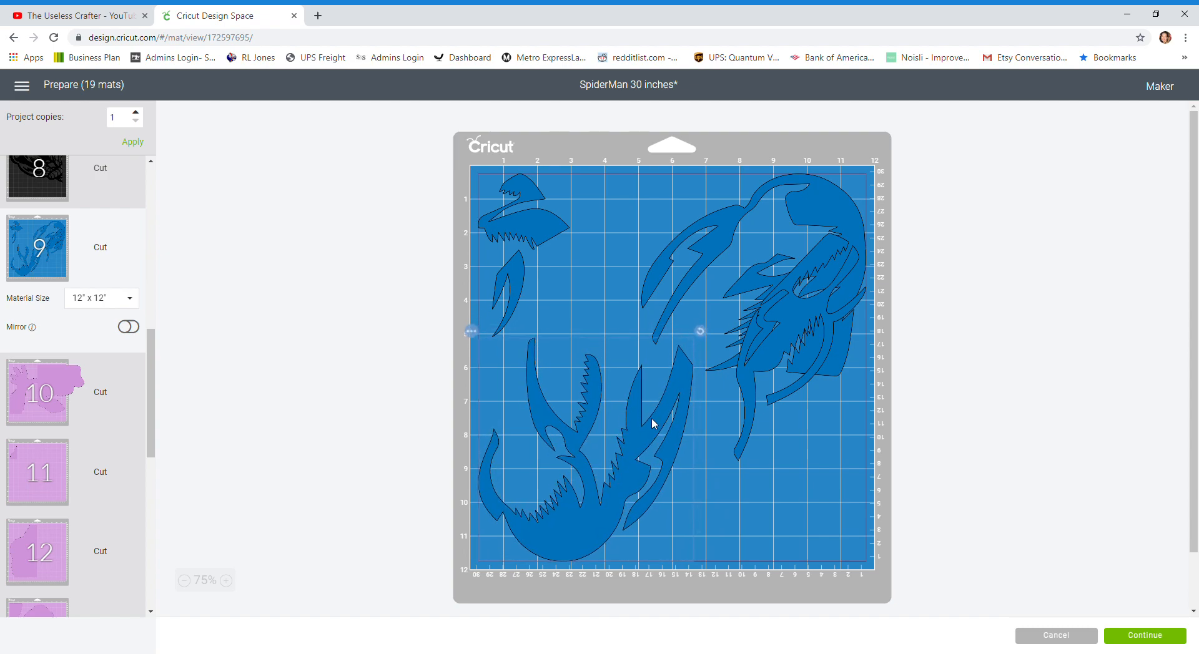
- Fit the long-tailed blue piece back into mat 9's upper middle gap, rotating the upper right piece slightly to avoid overlap
left_click_drag(805, 334, 613, 249)
left_click(824, 235)
left_click_drag(874, 164, 851, 156)
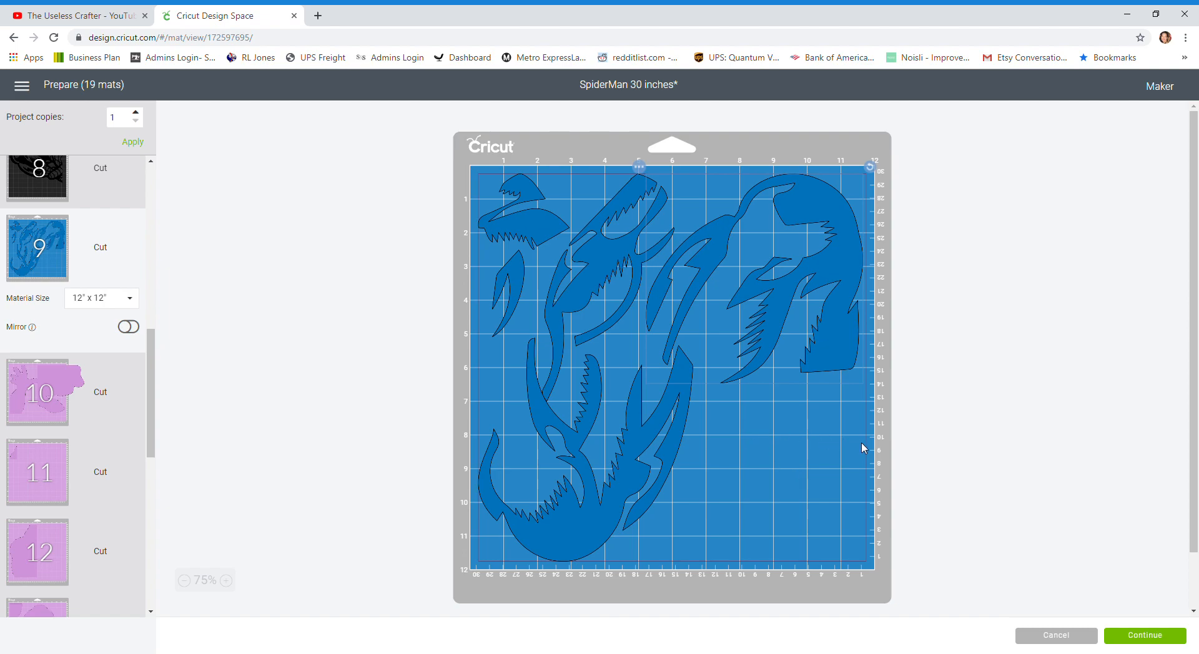
mouse_move(595, 270)
left_mouse_down()
mouse_move(608, 249)
mouse_move(598, 250)
left_mouse_up()
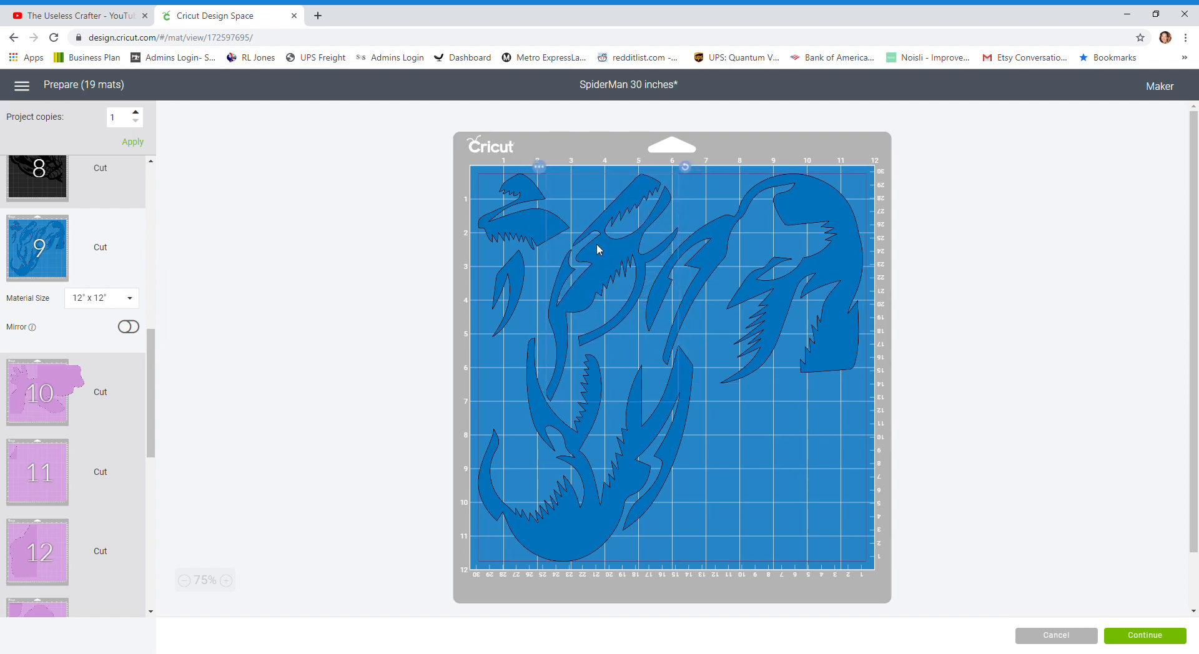
left_click(814, 431)
- On mat 10, rotate the large overhanging lilac piece and fit it inside the mat's upper right corner
left_click(57, 399)
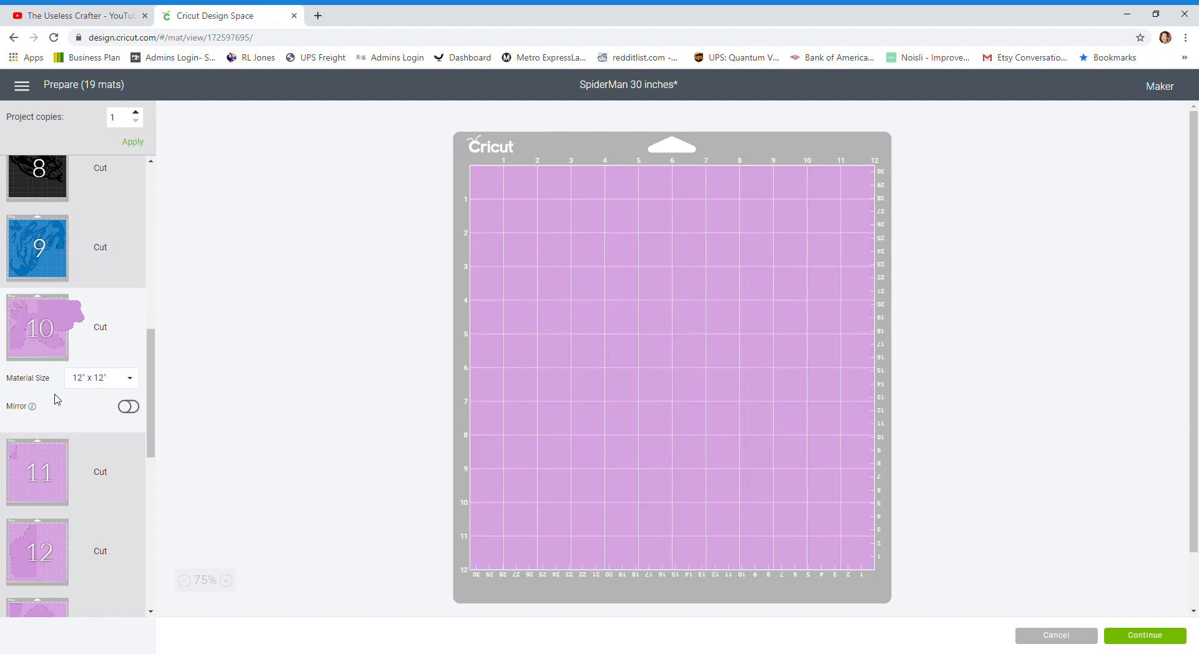
left_click_drag(797, 303, 723, 379)
left_click_drag(873, 217, 777, 468)
left_click_drag(769, 428, 771, 272)
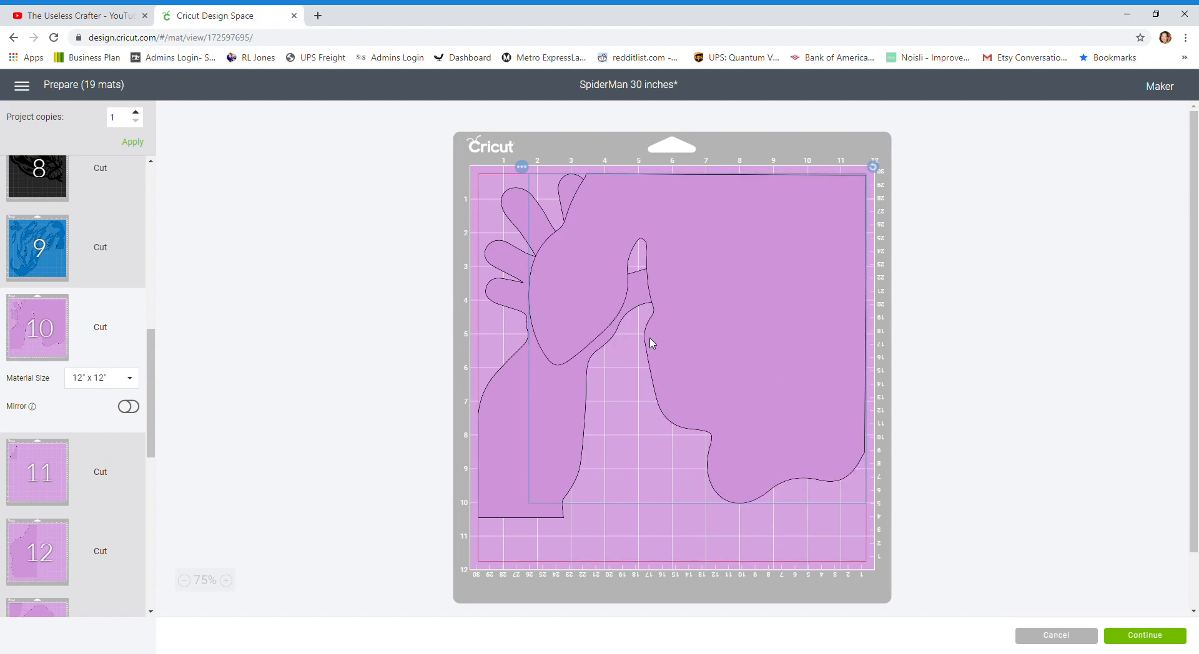
- Move the lilac hand and forearm from mat 10 onto mat 11
left_click(501, 219)
left_click(471, 166)
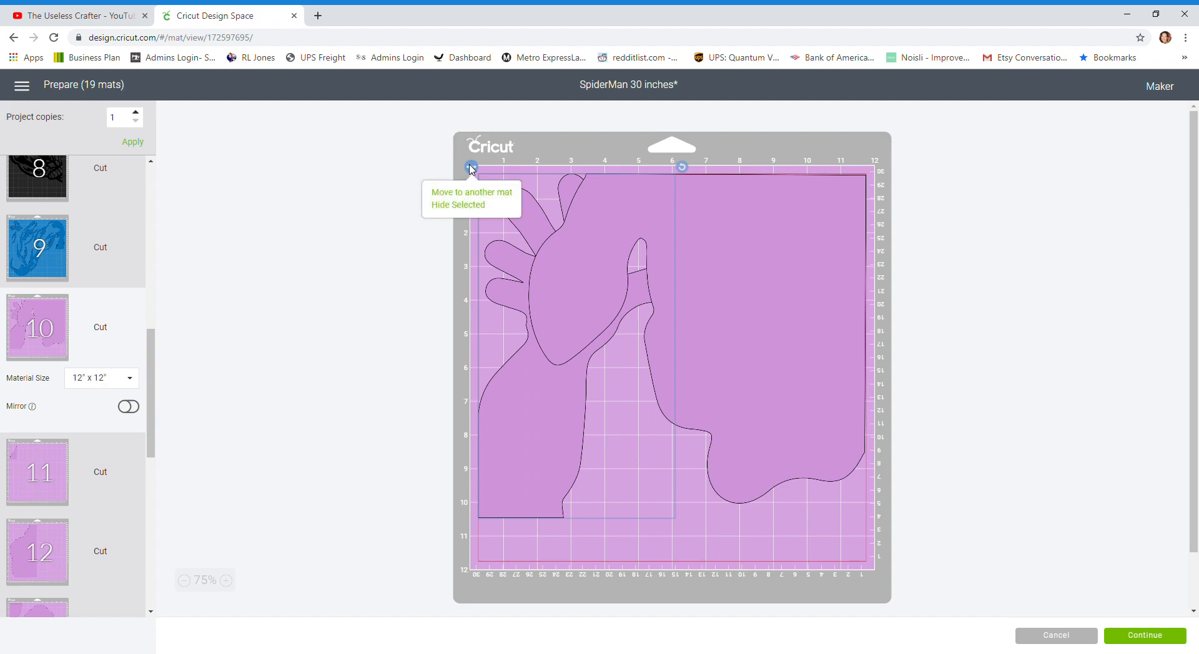
left_click(479, 193)
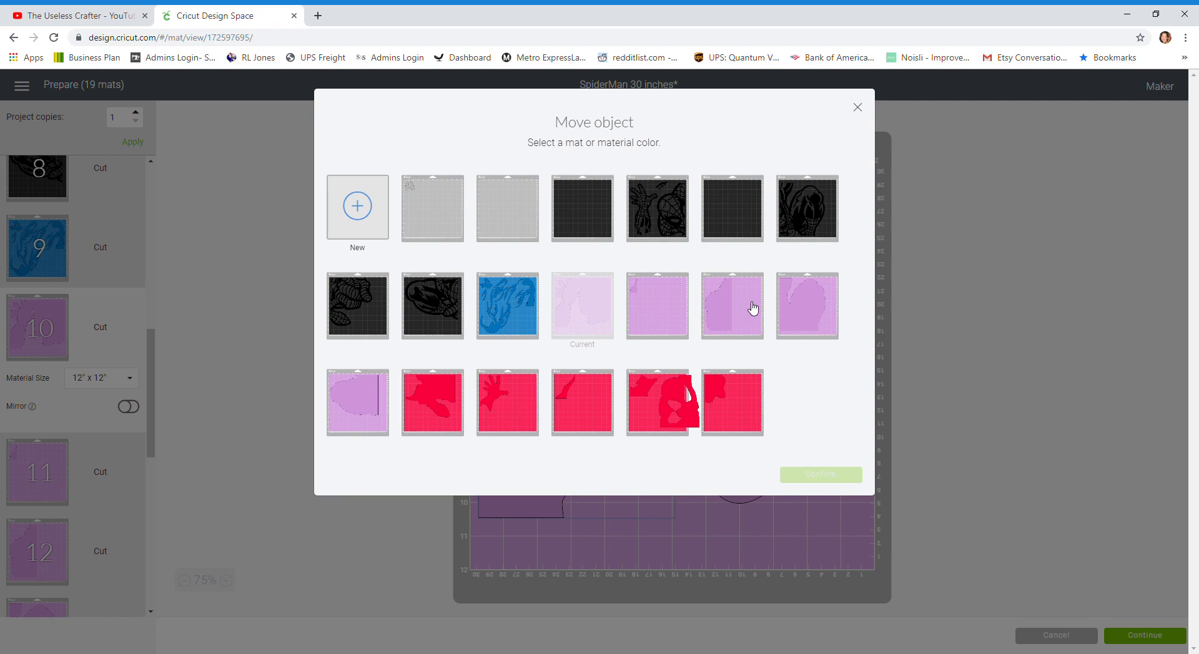
left_click(675, 306)
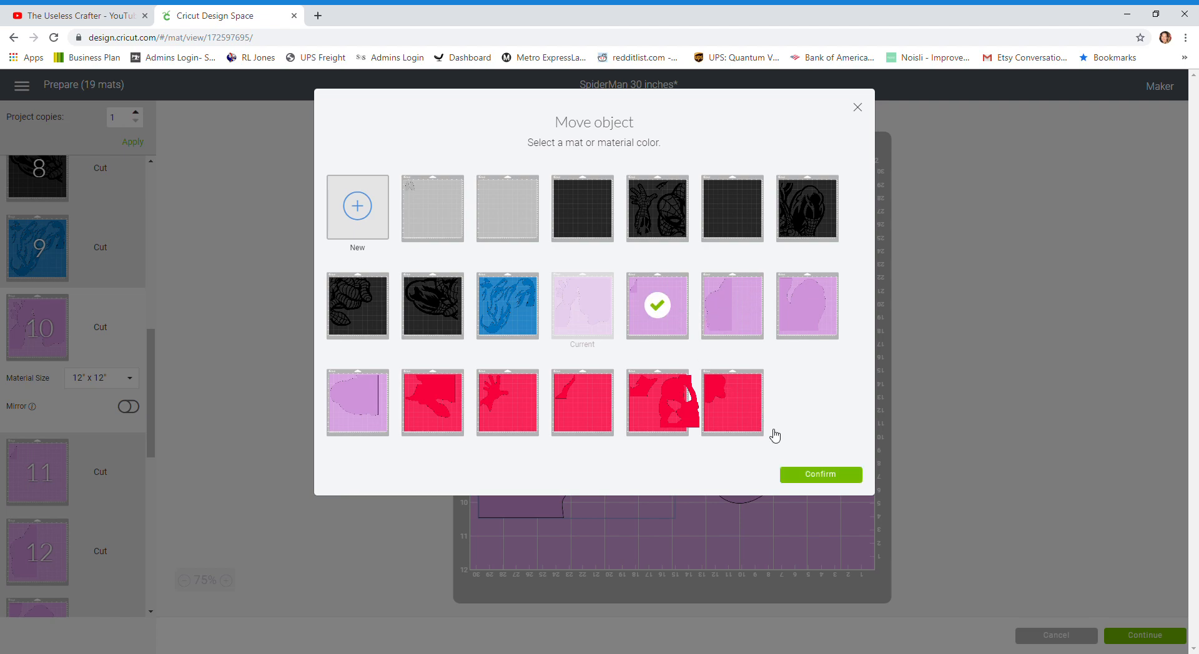
left_click(812, 477)
- On mat 11, place the hand in the lower left corner and the small curved piece beside its wrist along the bottom margin
left_click_drag(575, 356, 541, 431)
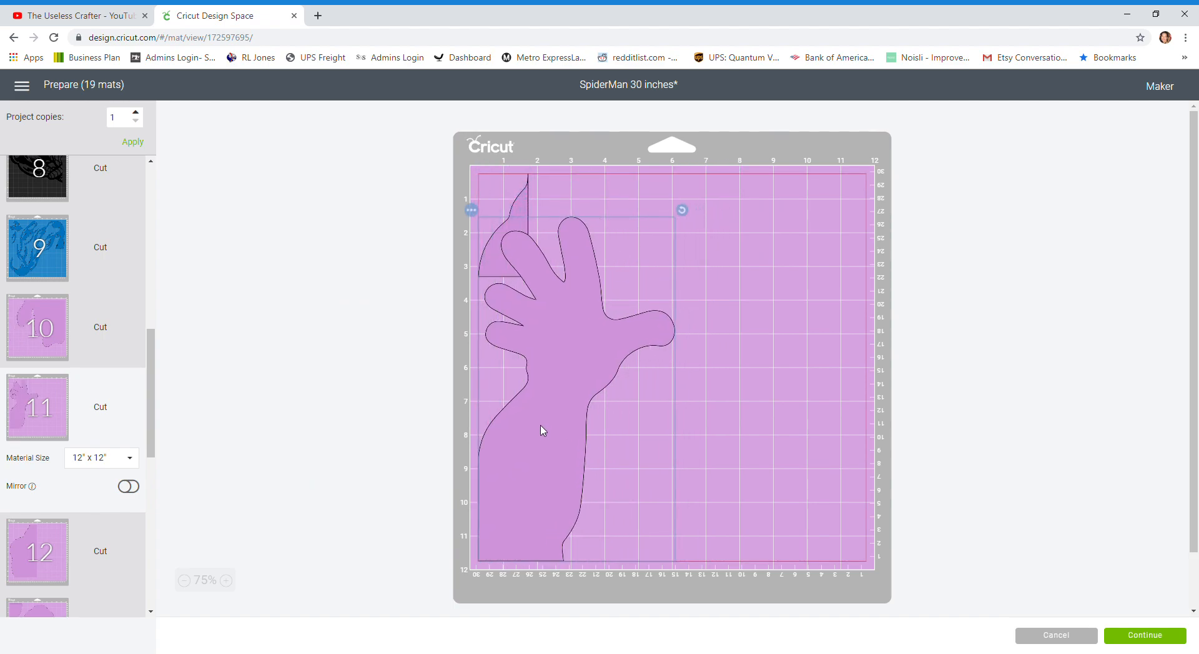
left_click(520, 198)
left_click_drag(527, 197, 620, 495)
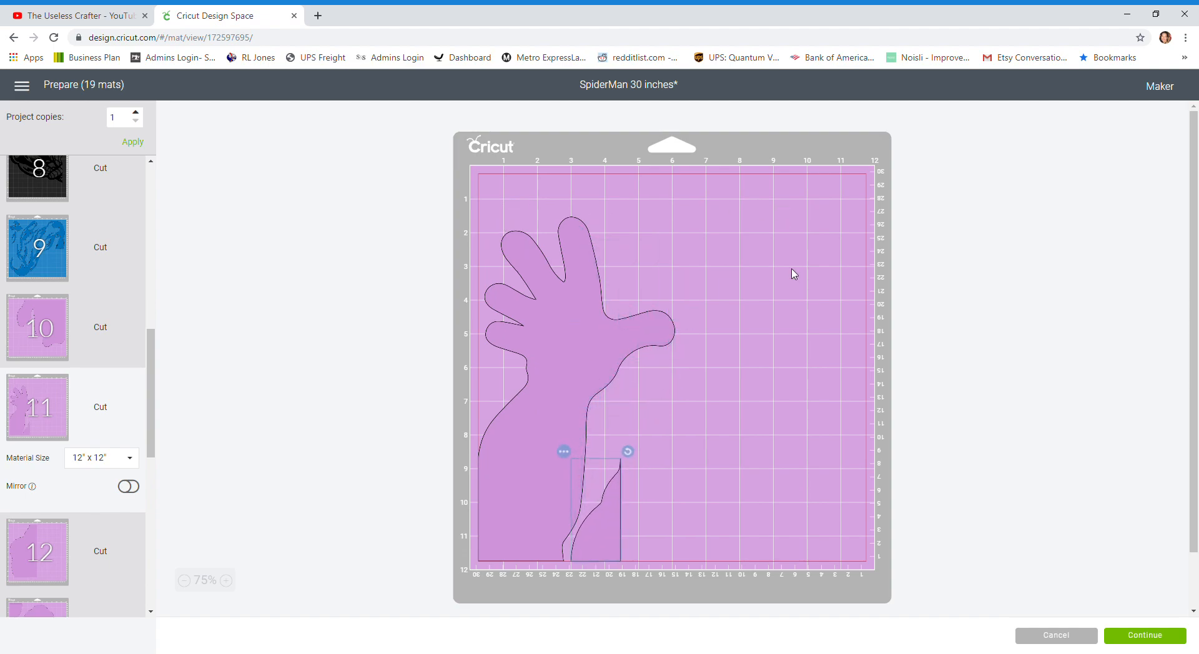
- On mat 18, shift the large overhanging red piece fully inside the mat's lower right corner
left_click_drag(150, 363, 151, 473)
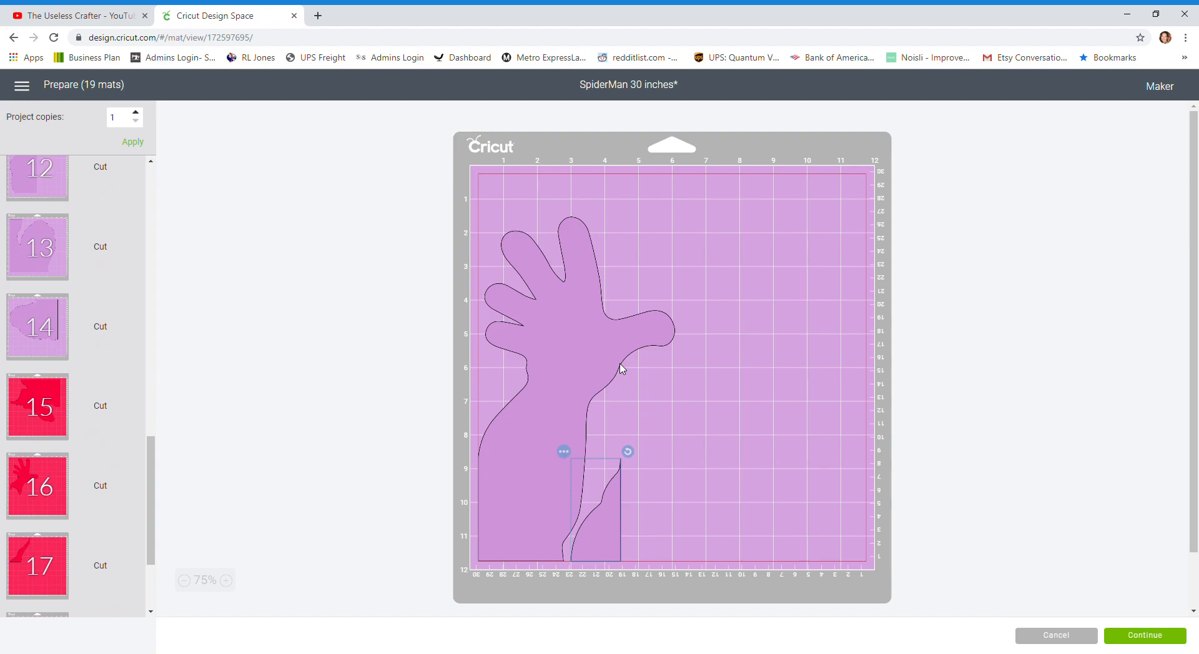
left_click(35, 414)
scroll(35, 409, "down", 3)
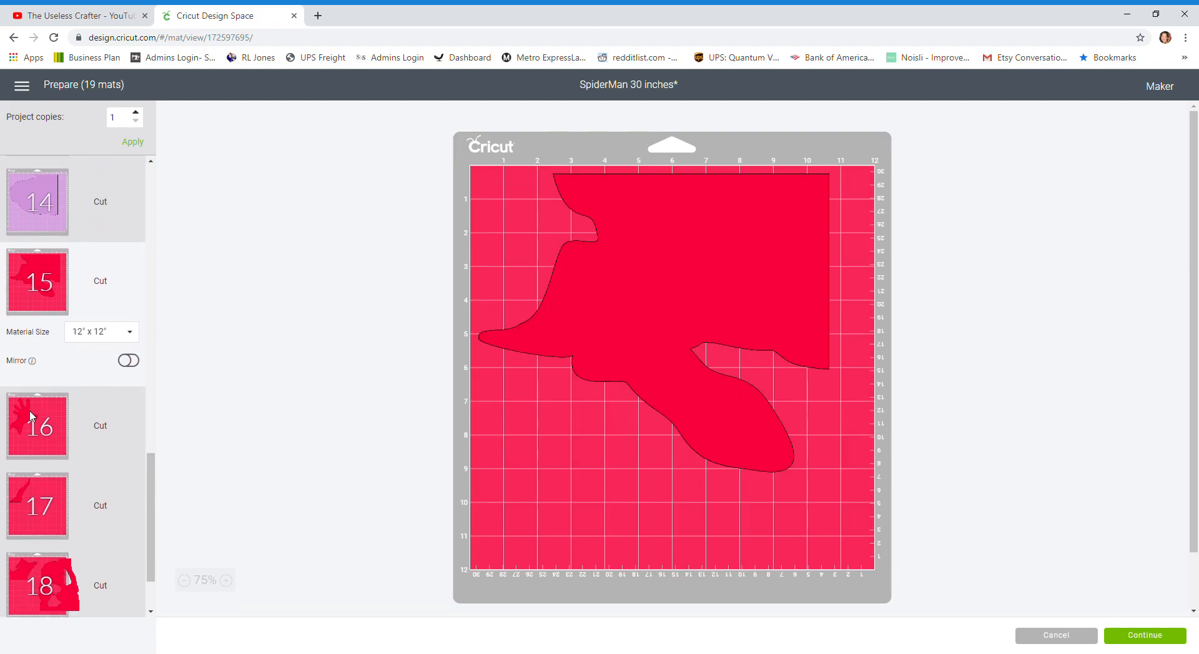
left_click(35, 416)
scroll(36, 417, "down", 2)
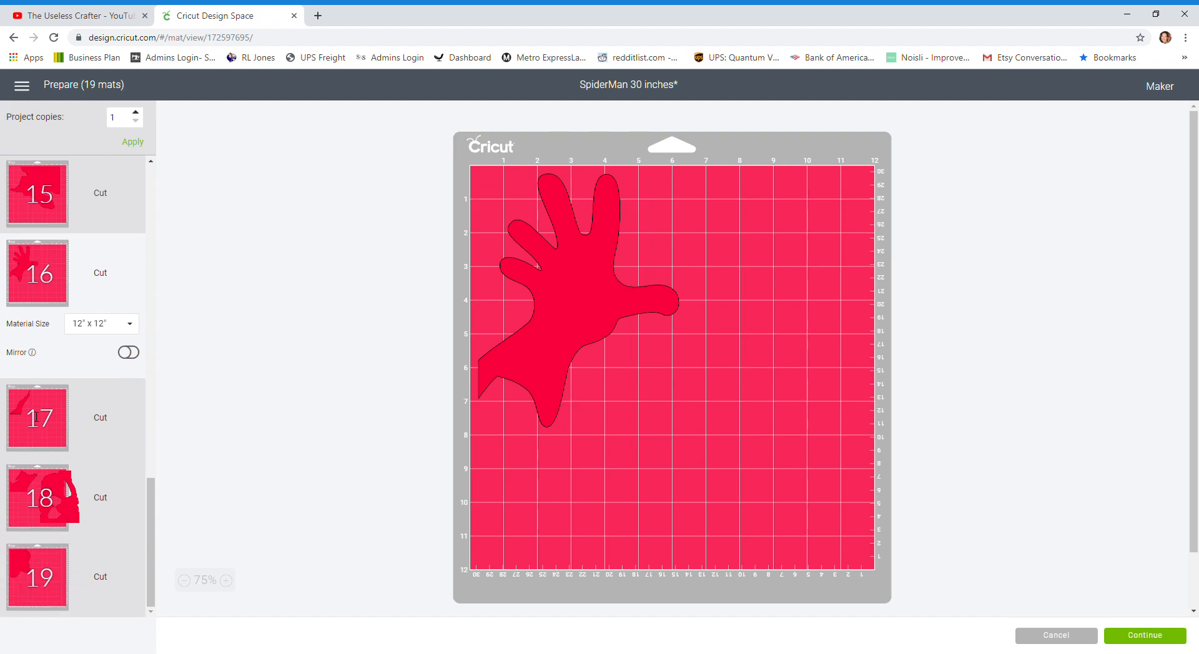
left_click(35, 418)
left_click(57, 496)
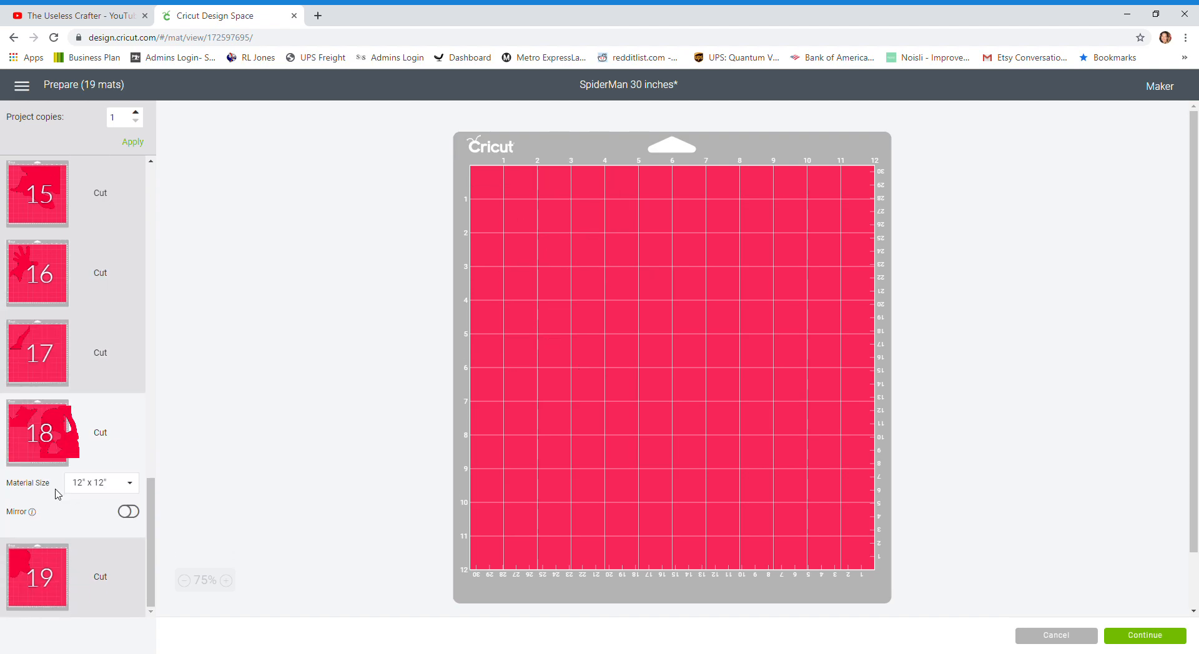
left_click_drag(854, 387, 788, 445)
- Try to rotate the smaller red piece on mat 18 so it fits the upper left corner beside the large piece
left_click(530, 268)
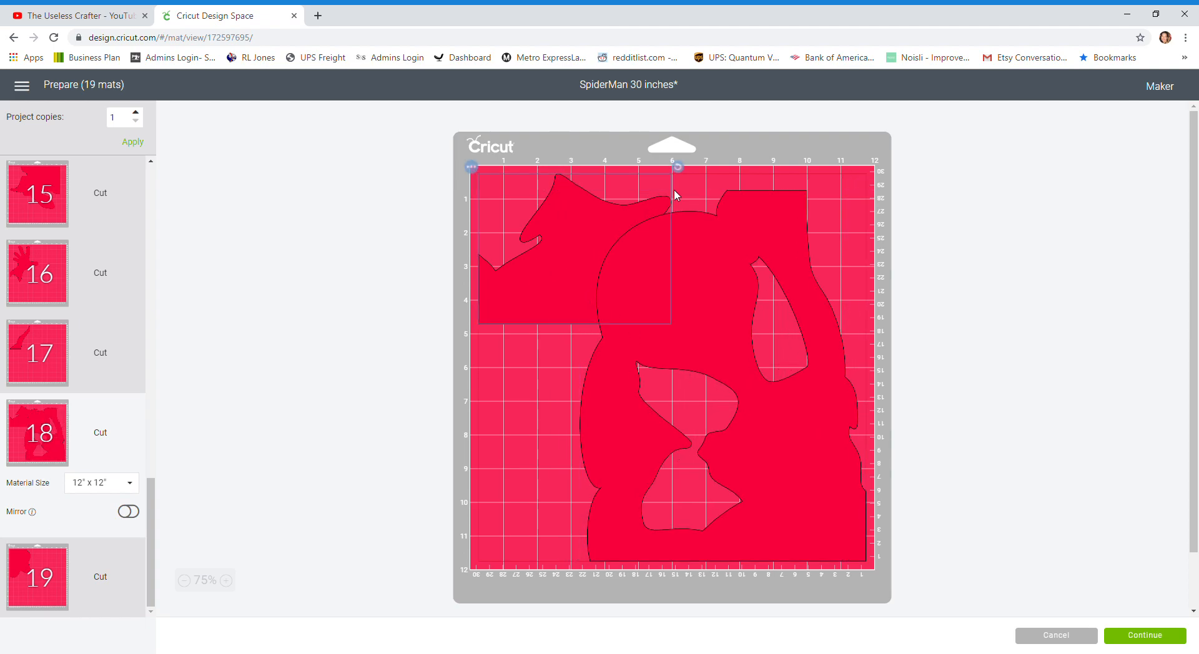
left_click_drag(679, 168, 575, 338)
left_click_drag(559, 219, 474, 202)
- Move the smaller red piece from mat 18 to mat 15 and rotate it to fit the lower left corner
left_click(471, 168)
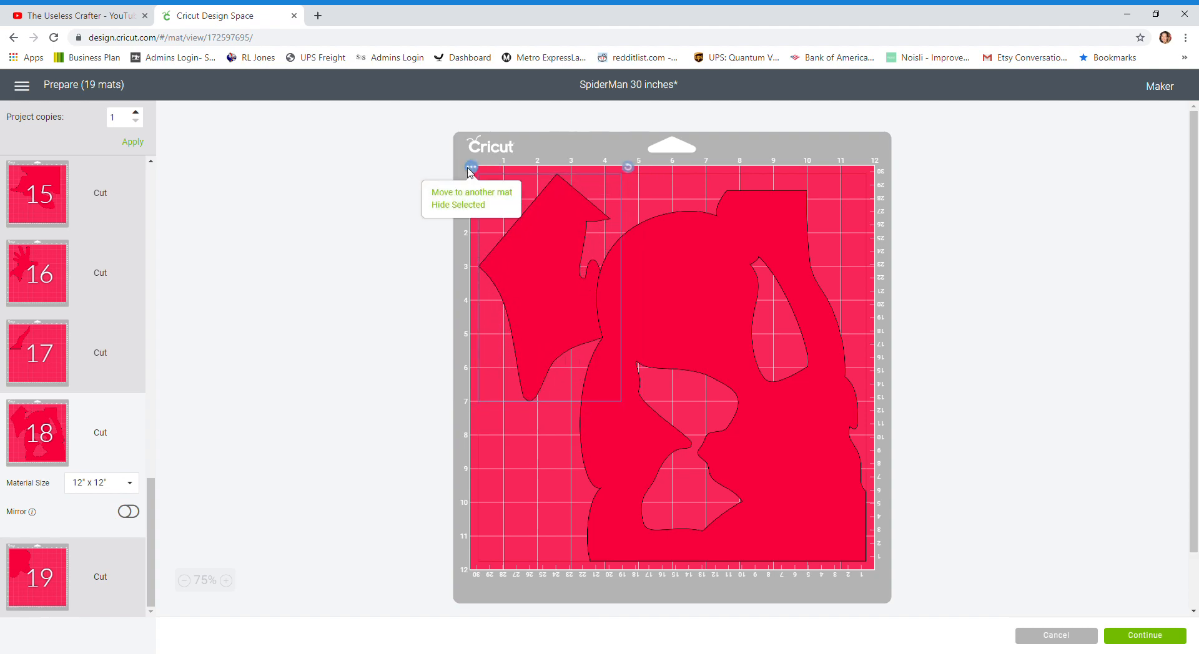
left_click(478, 193)
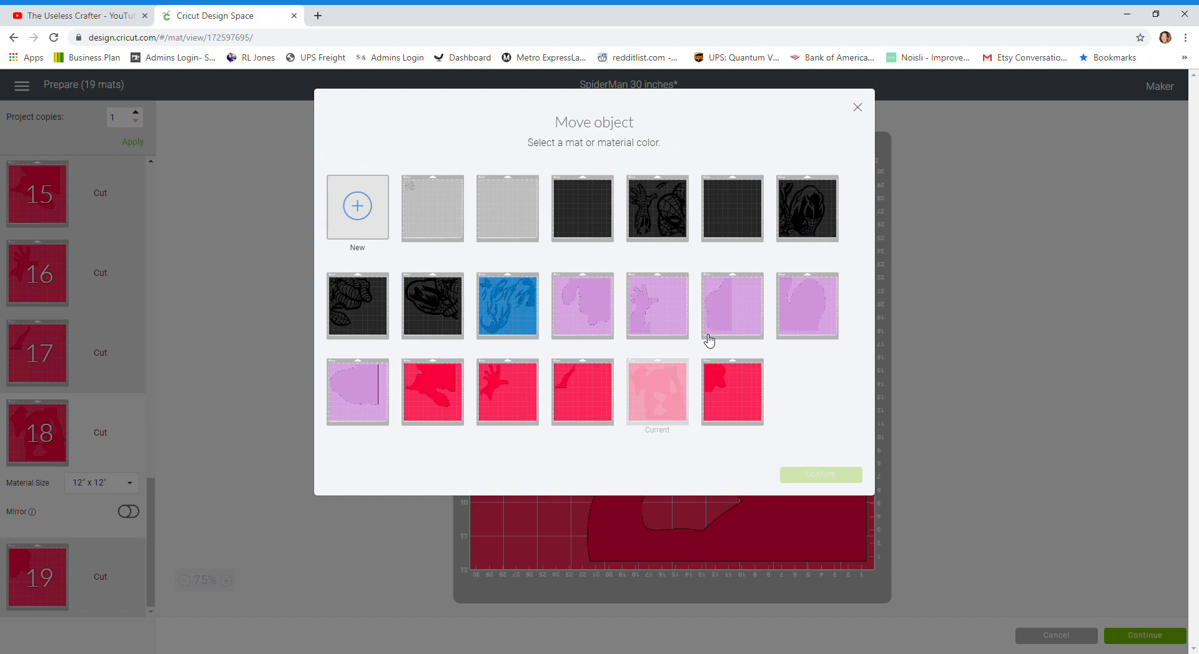
left_click(441, 409)
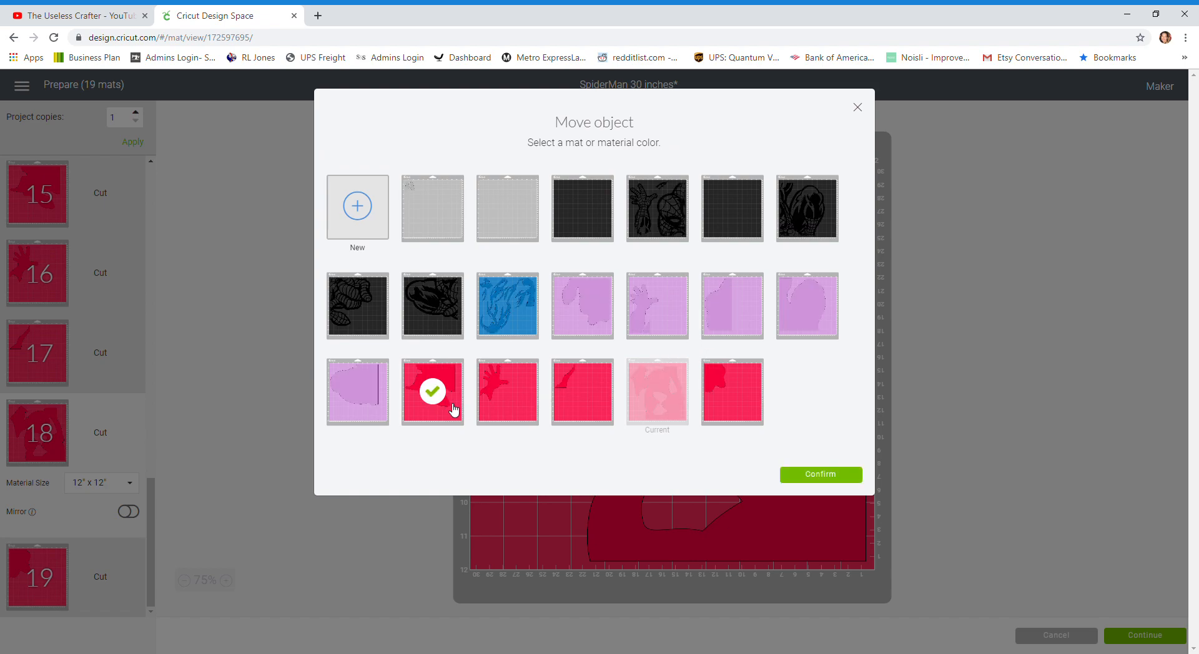
left_click(828, 480)
left_click_drag(567, 308, 603, 492)
left_click_drag(659, 327, 525, 398)
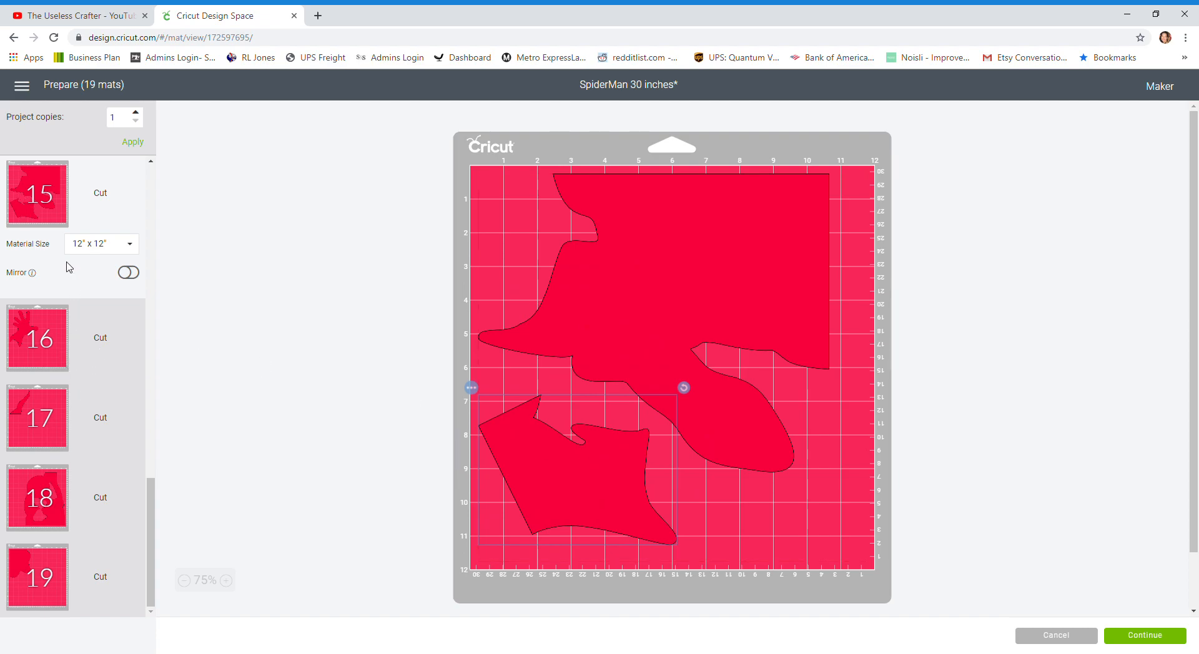
- Move the narrow curved red piece from mat 17 to mat 15 and place it in the lower right corner
left_click(51, 440)
left_click(601, 232)
left_click(472, 168)
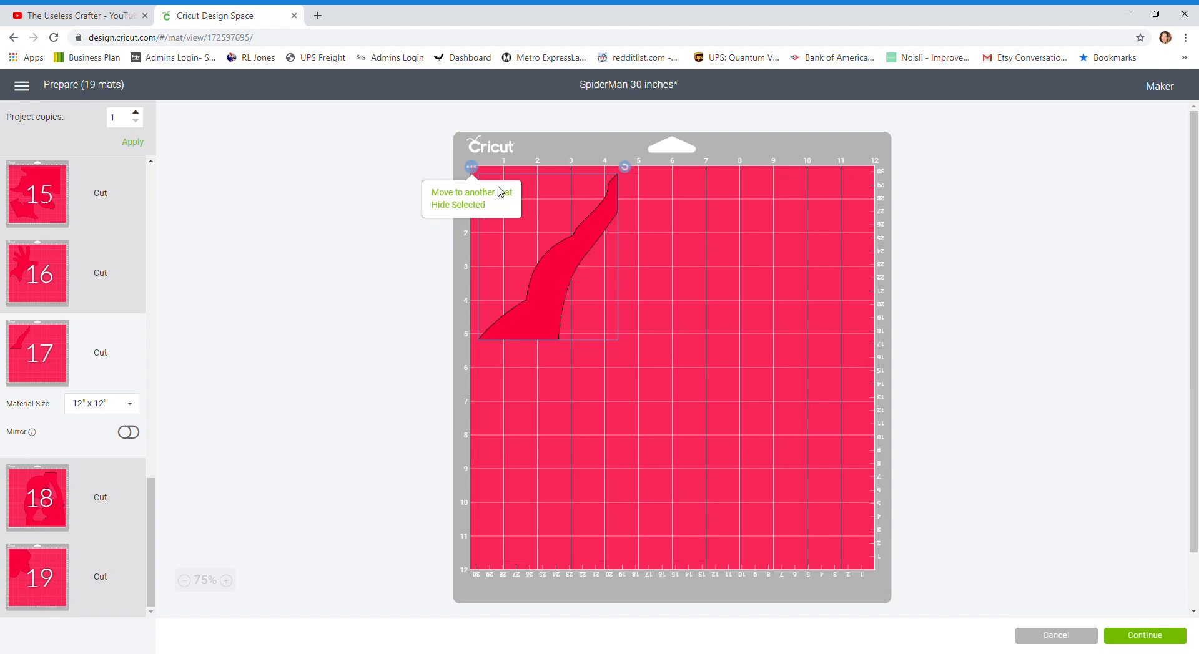
left_click(503, 196)
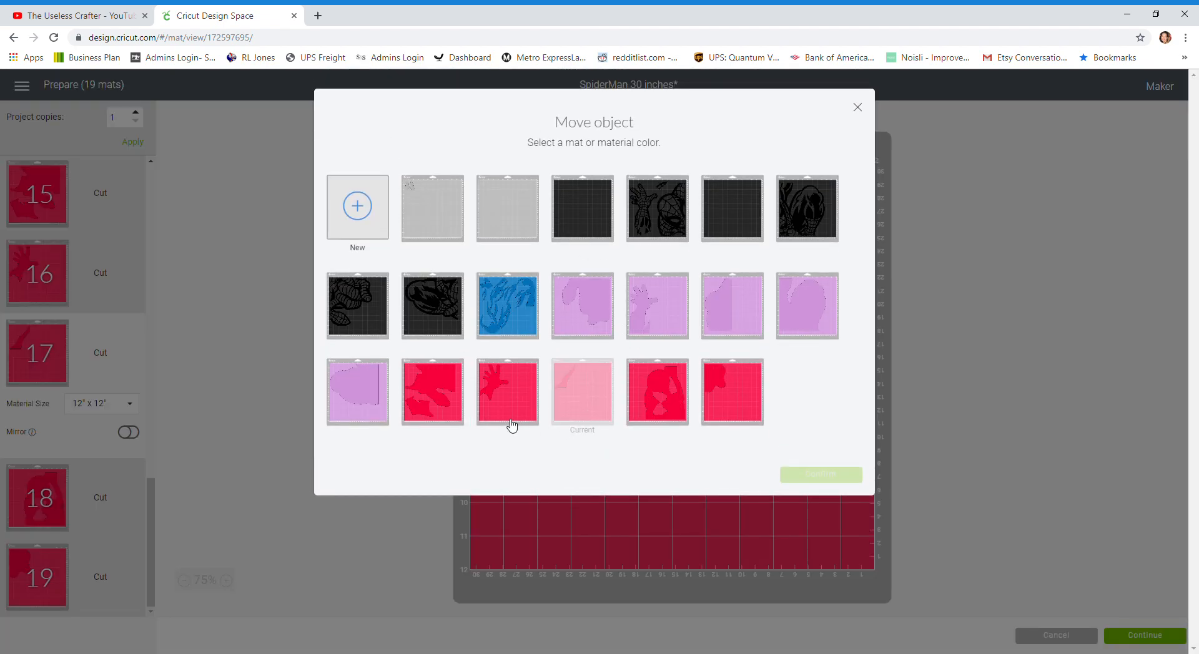
left_click(456, 413)
left_click(852, 478)
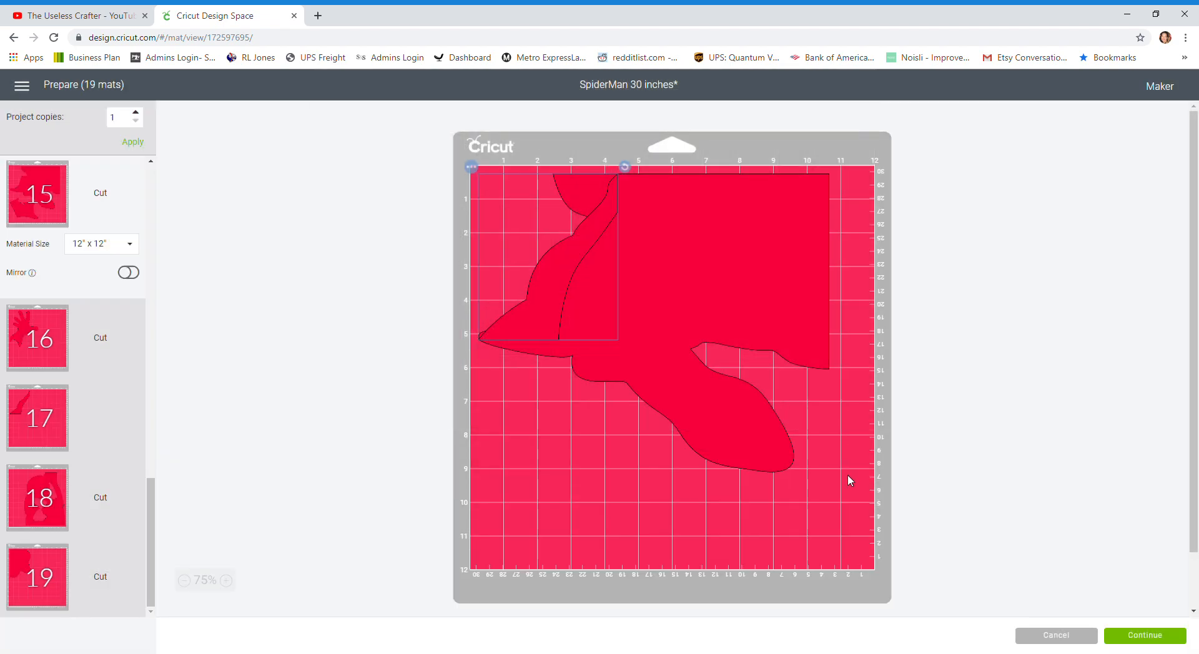
left_click_drag(559, 304, 830, 507)
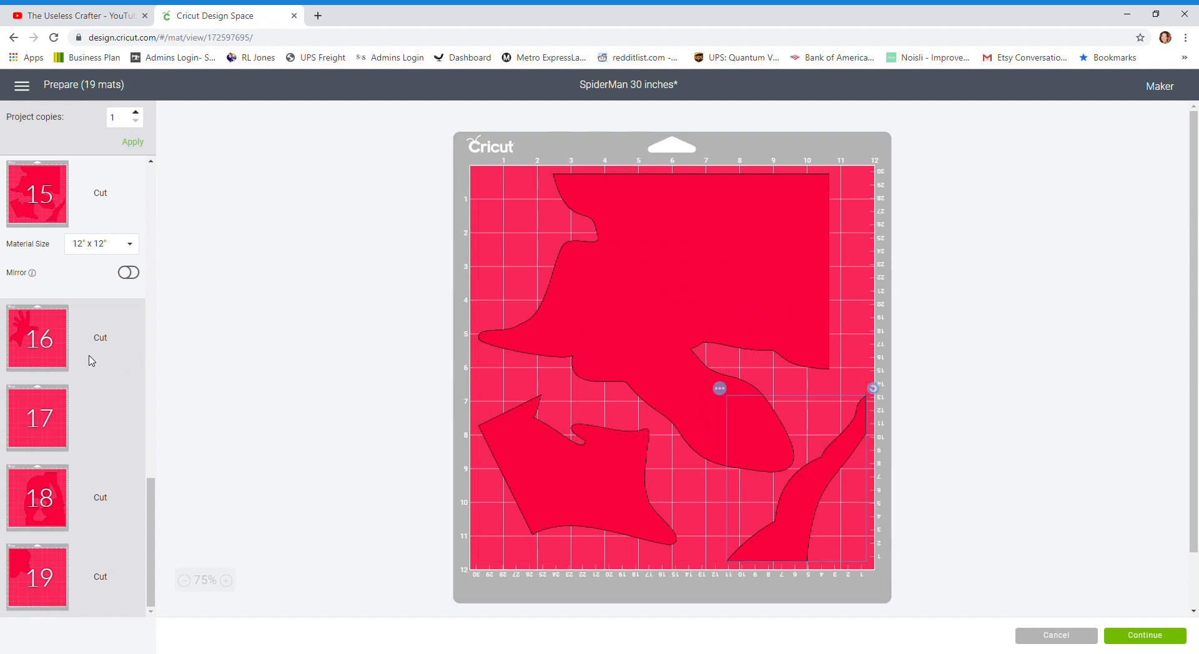
- Move the wavy-edged red piece from mat 19 onto mat 16 with the hand
left_click(60, 355)
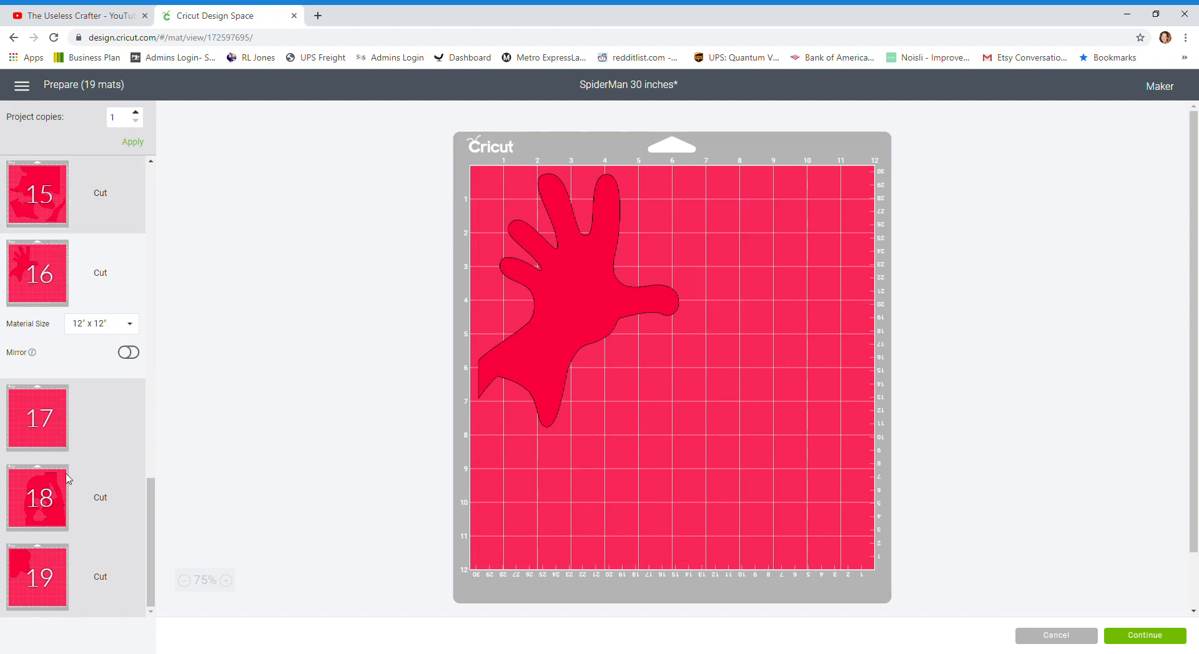
left_click(50, 503)
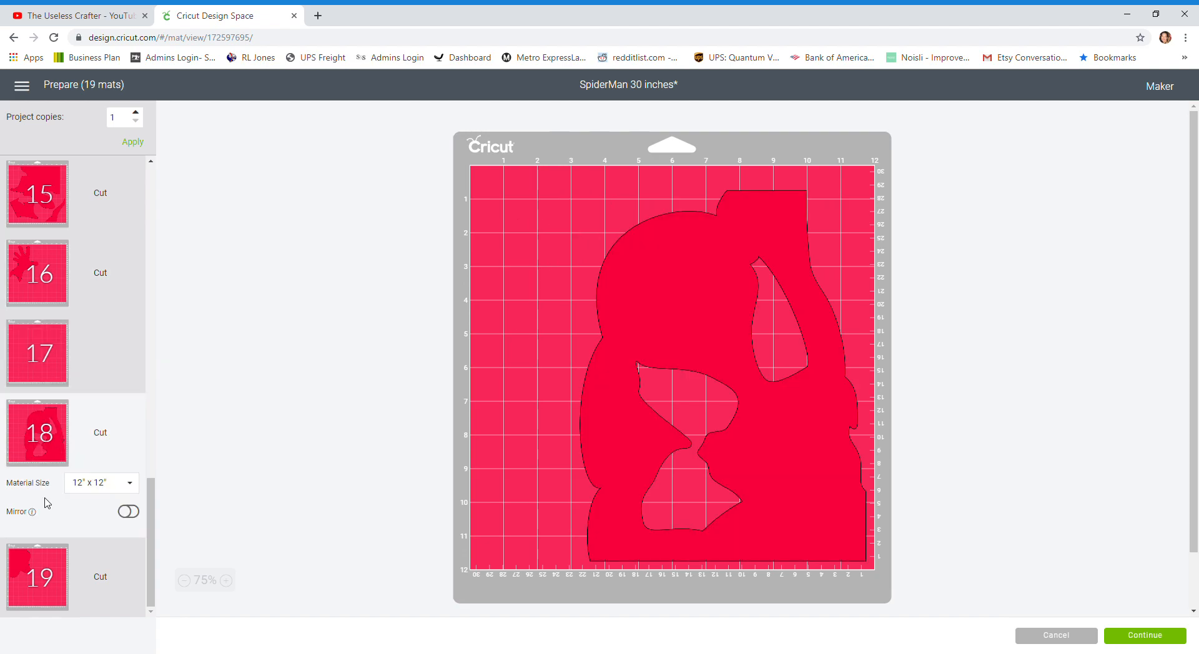
left_click(45, 567)
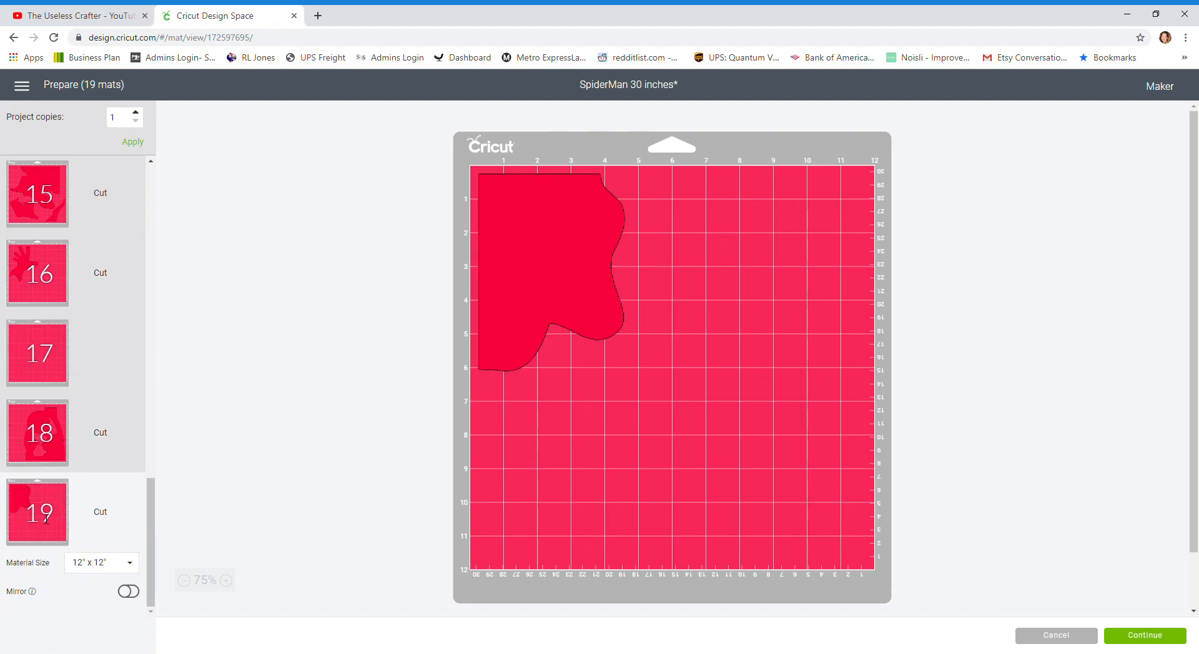
left_click(48, 442)
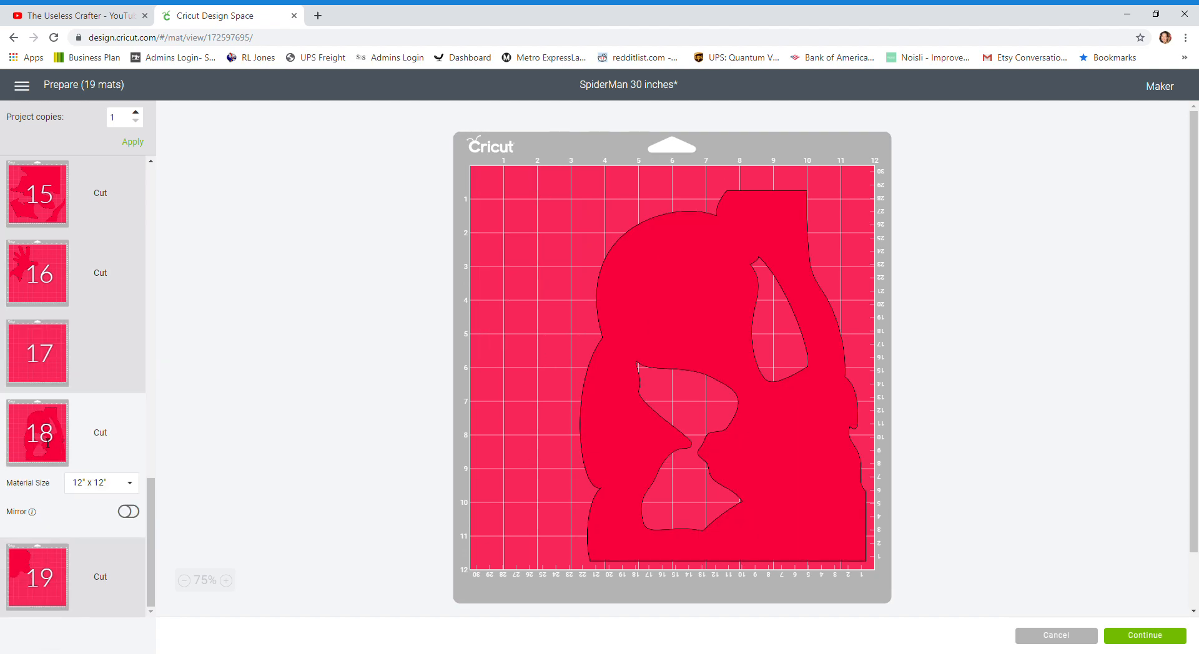
left_click(49, 570)
left_click(584, 224)
left_click(472, 167)
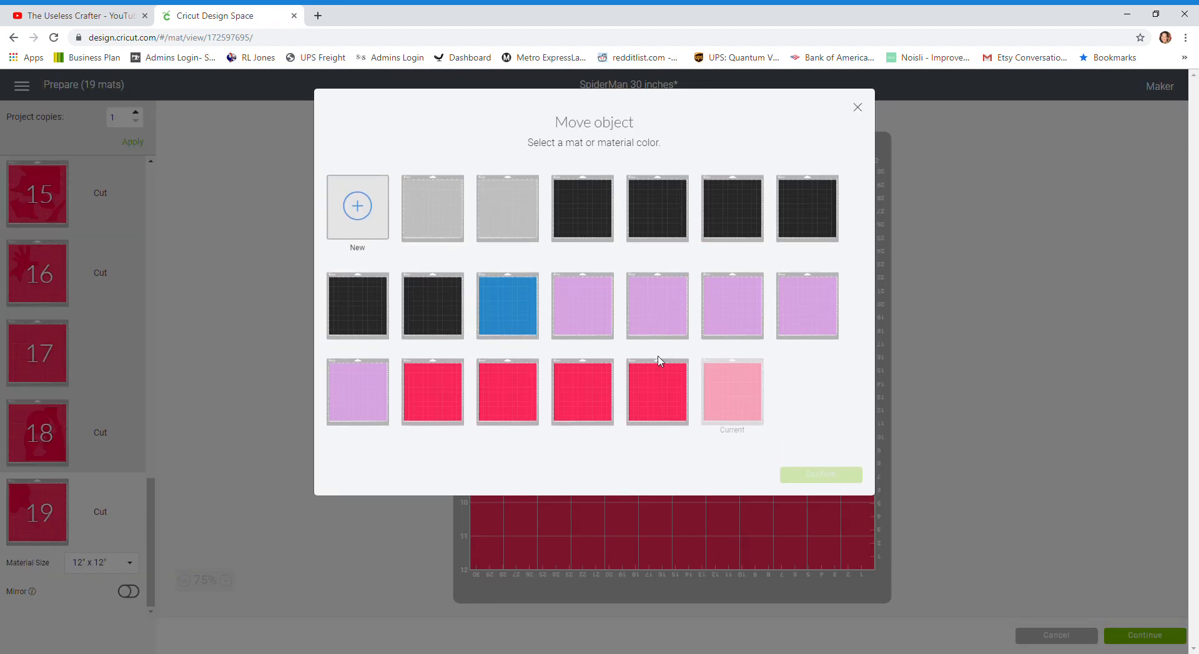
left_click(509, 402)
left_click(821, 477)
- On mat 16, place the wavy-edged piece in the upper right corner and rotate the hand clockwise to fit beside it
left_click_drag(595, 297, 837, 263)
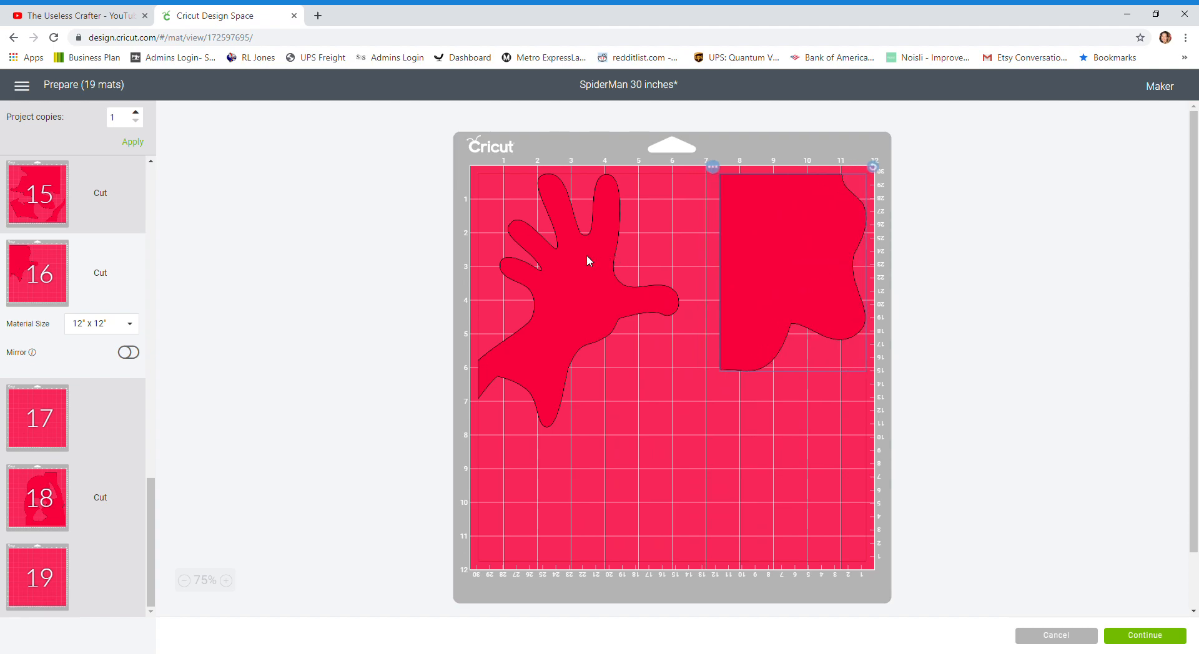
left_click_drag(586, 254, 602, 255)
left_click_drag(704, 176, 631, 264)
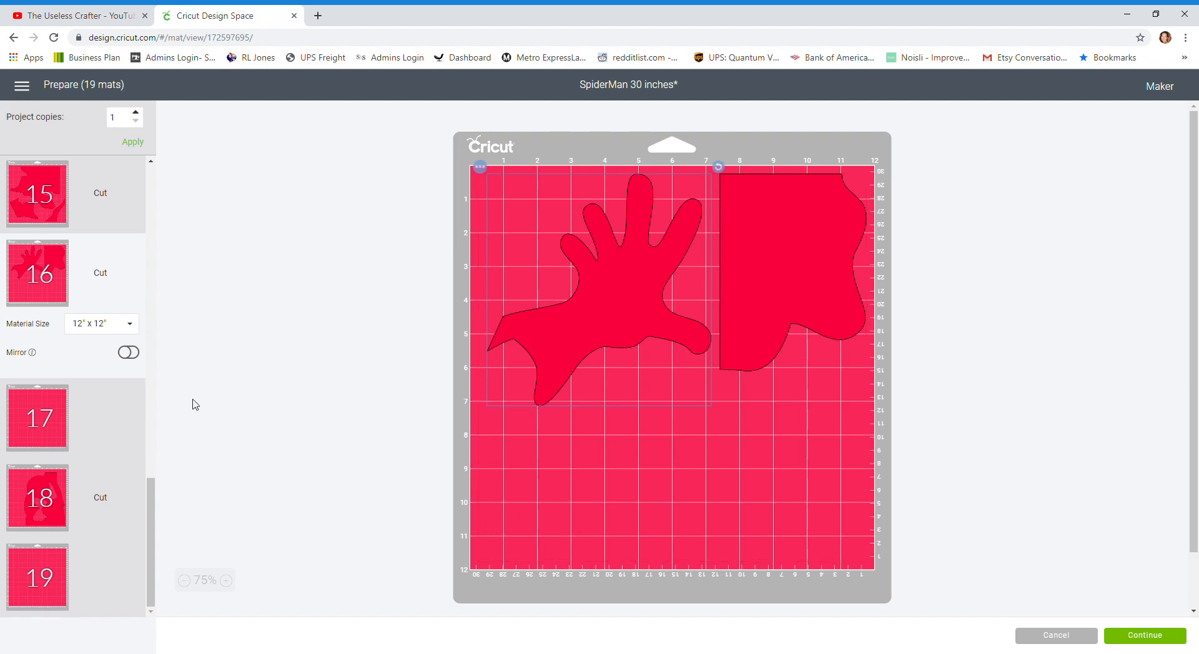
- Review the consolidated grey, black, blue and red mats, checking how the pieces are arranged on each
left_click(44, 495)
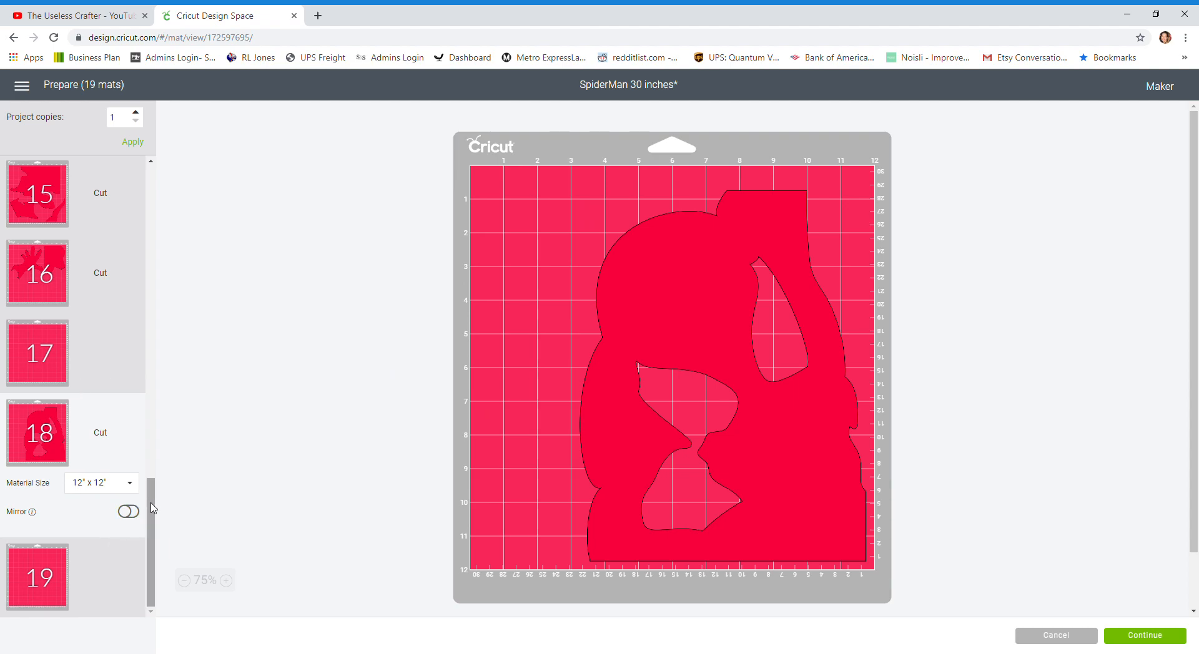
left_click_drag(156, 507, 153, 118)
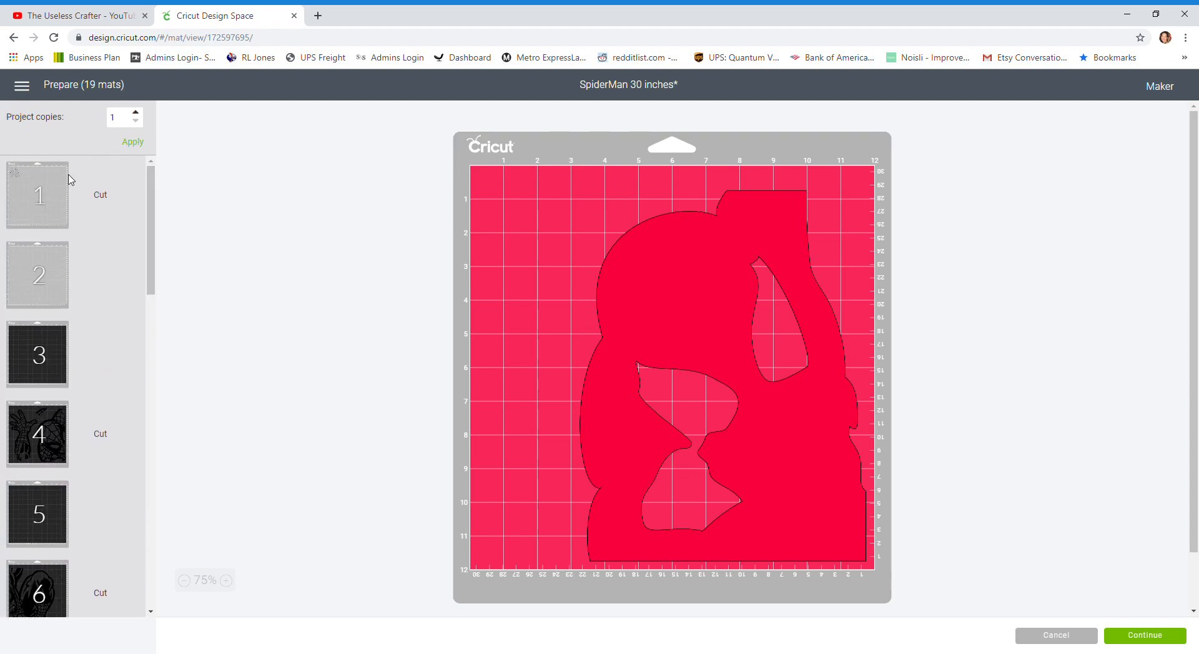
left_click(40, 188)
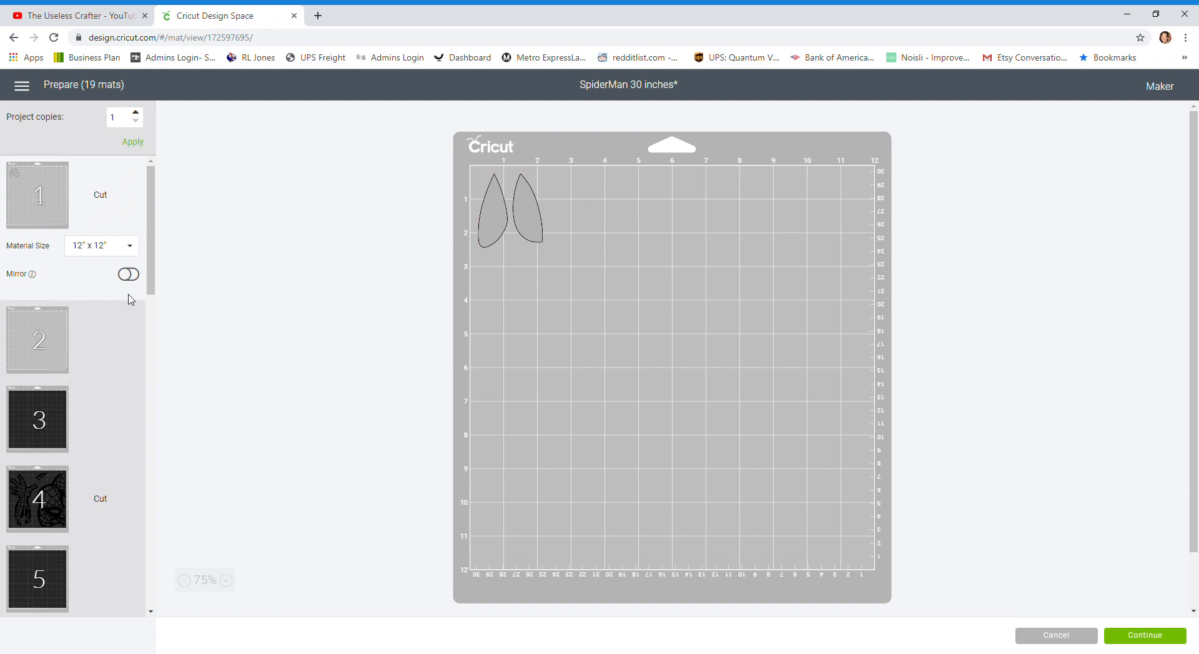
left_click_drag(152, 254, 152, 330)
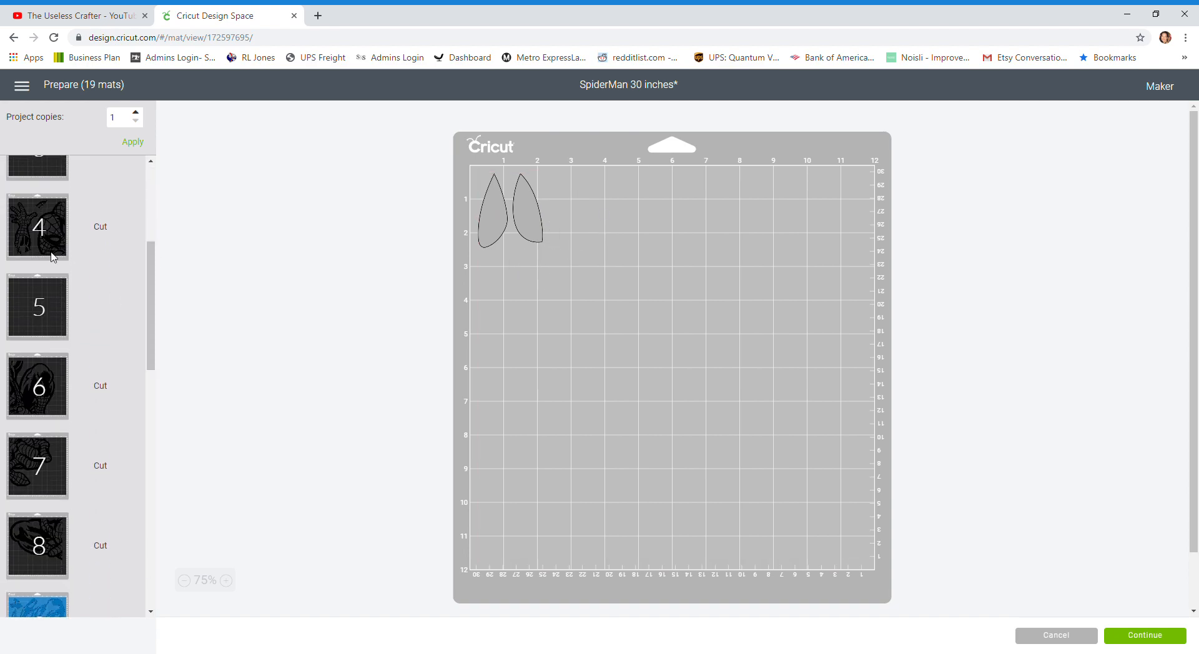
mouse_move(152, 290)
left_mouse_down()
mouse_move(154, 236)
mouse_move(158, 289)
left_mouse_up()
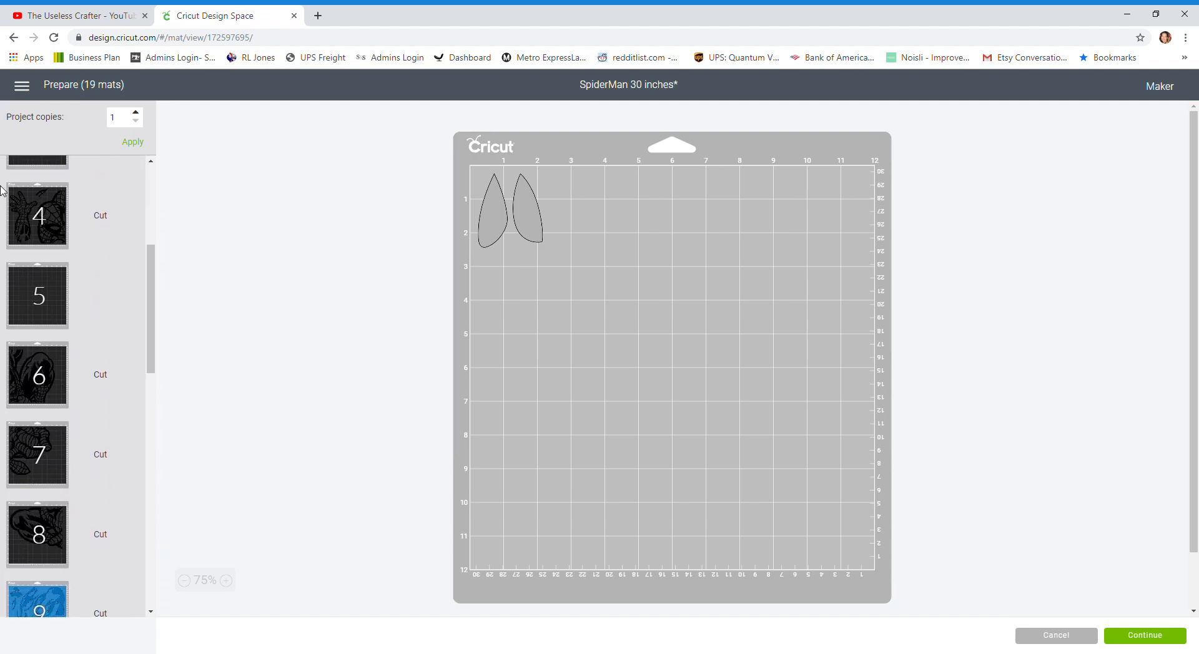
left_click(19, 220)
left_click(23, 425)
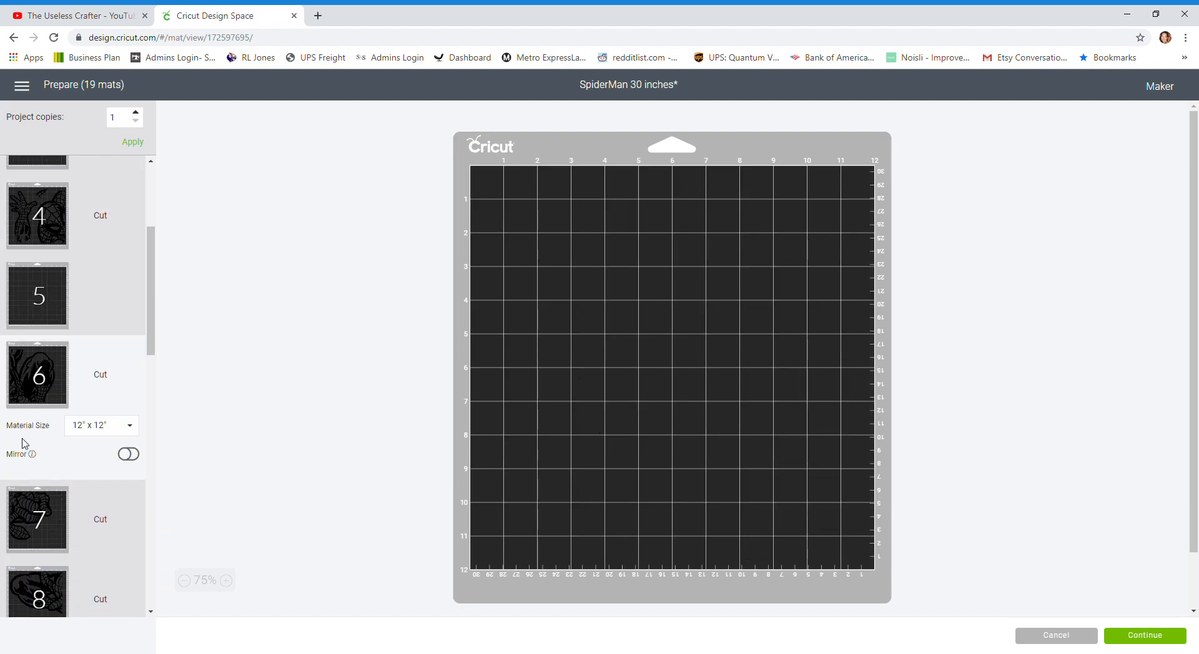
left_click(23, 512)
left_click(28, 594)
scroll(63, 449, "down", 4)
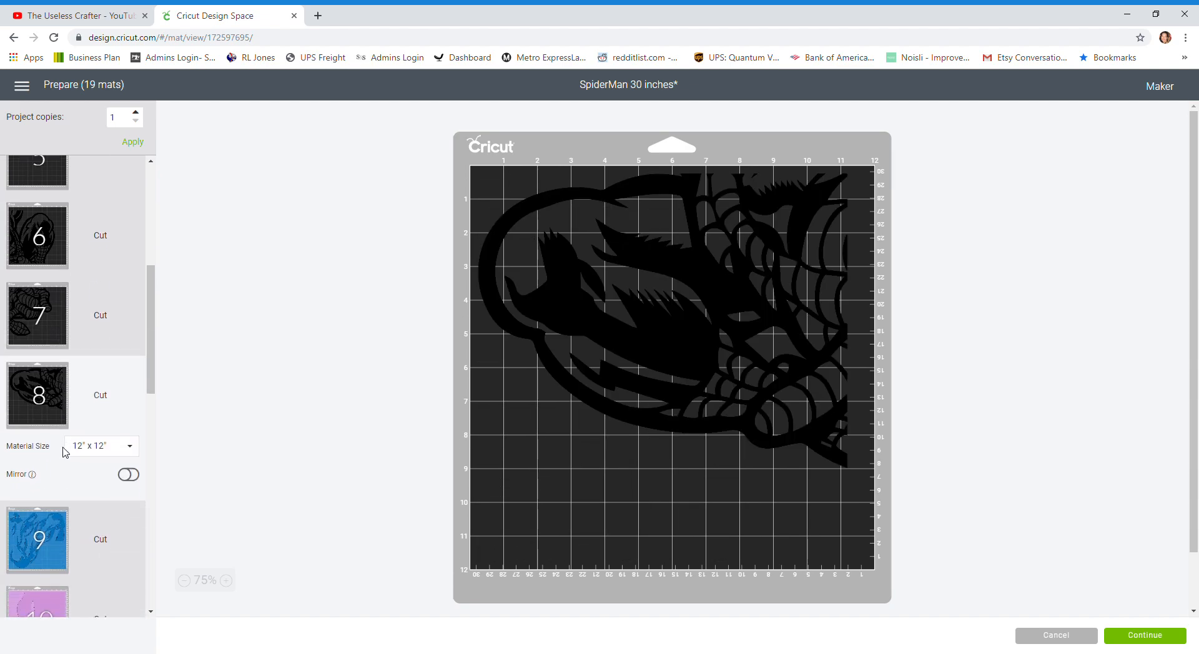
scroll(65, 427, "down", 3)
left_click(39, 267)
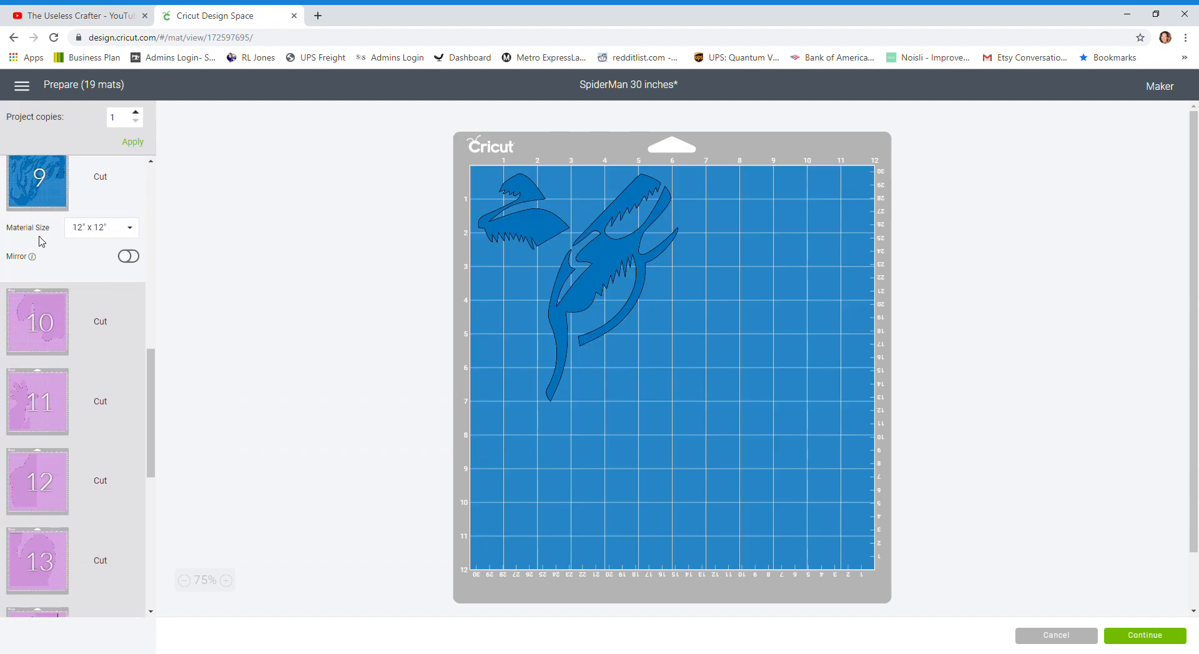
scroll(54, 337, "down", 1)
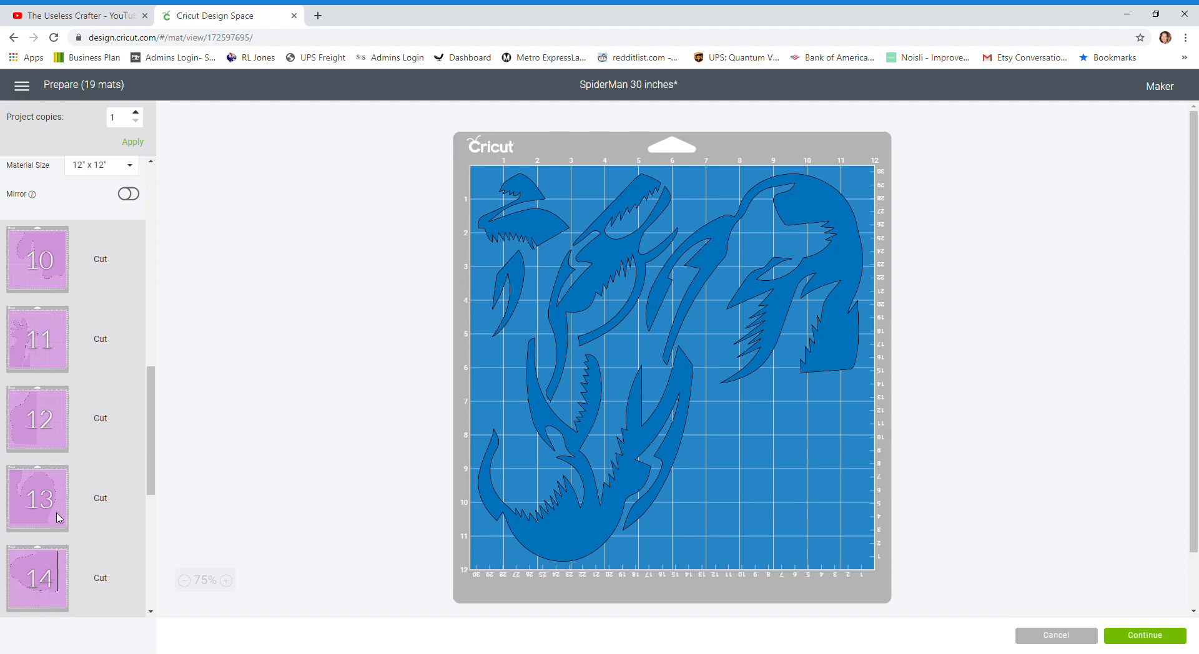
scroll(53, 559, "down", 2)
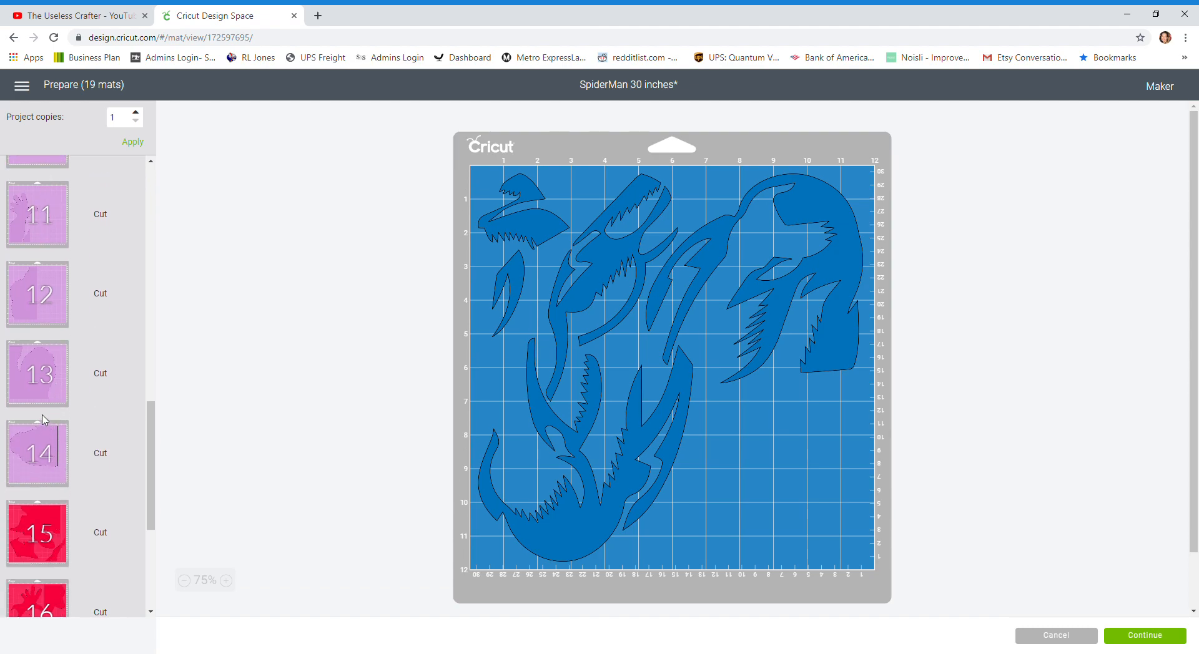
scroll(49, 417, "down", 4)
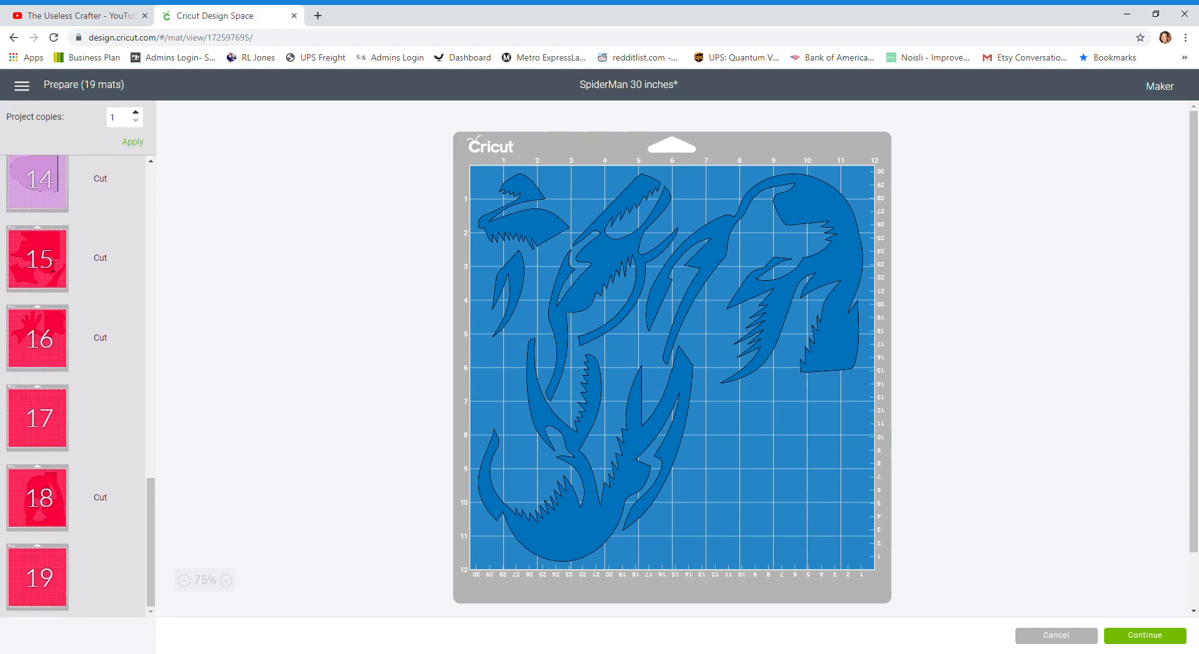
left_click(50, 262)
left_click(36, 372)
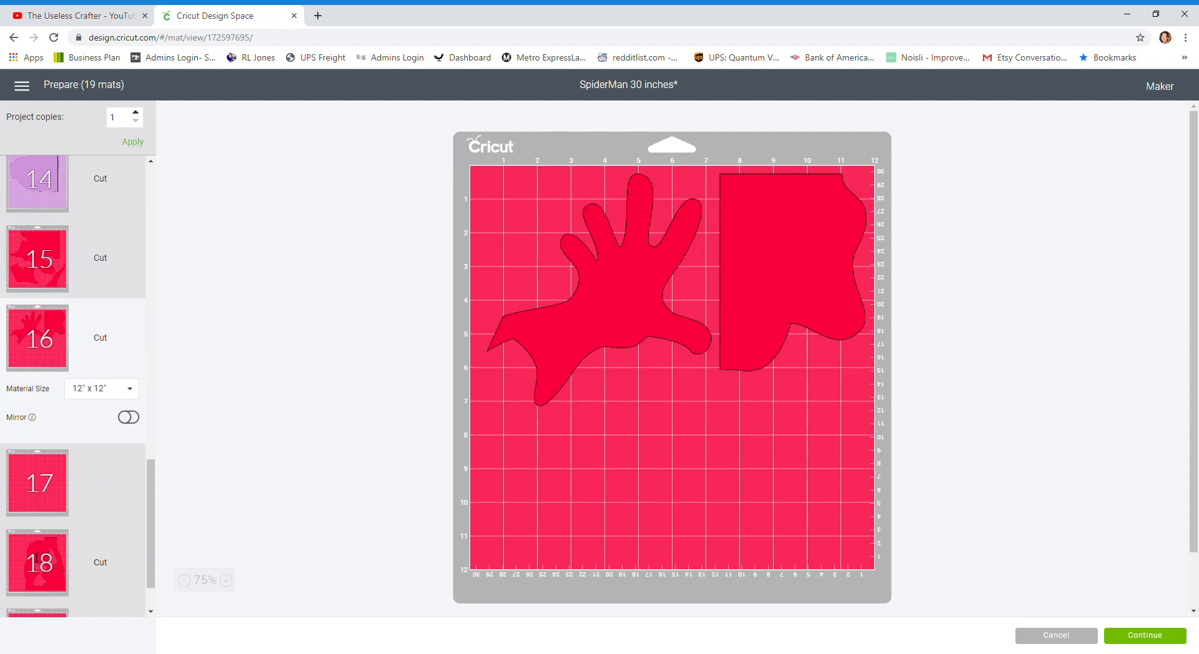
left_click(35, 553)
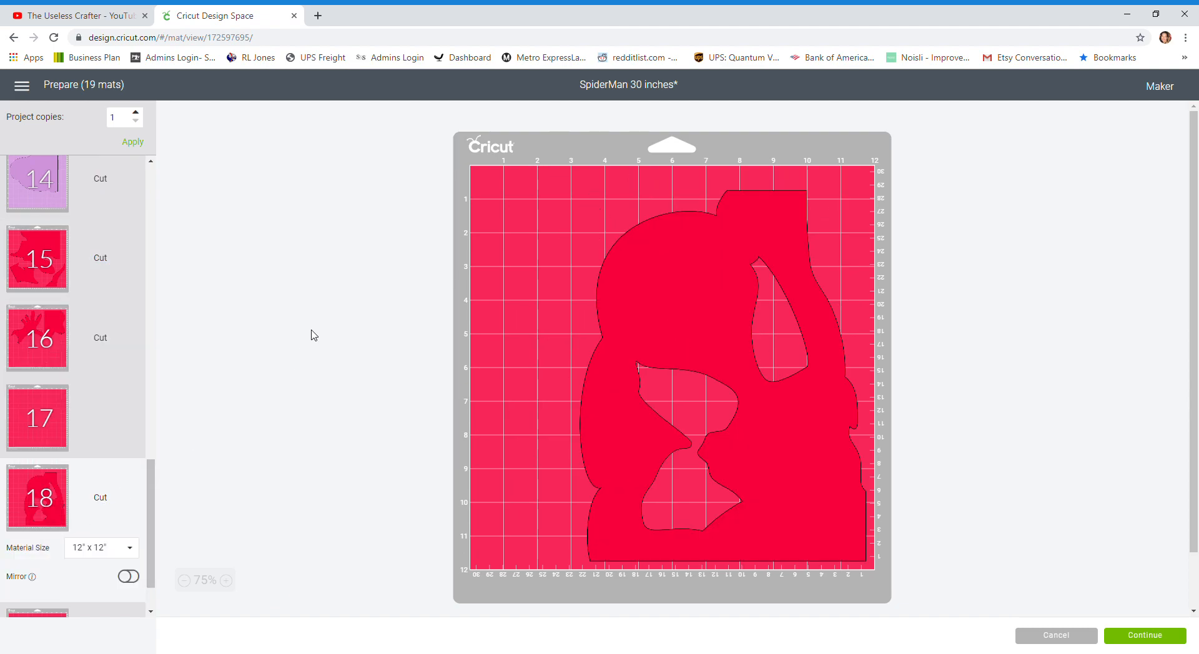